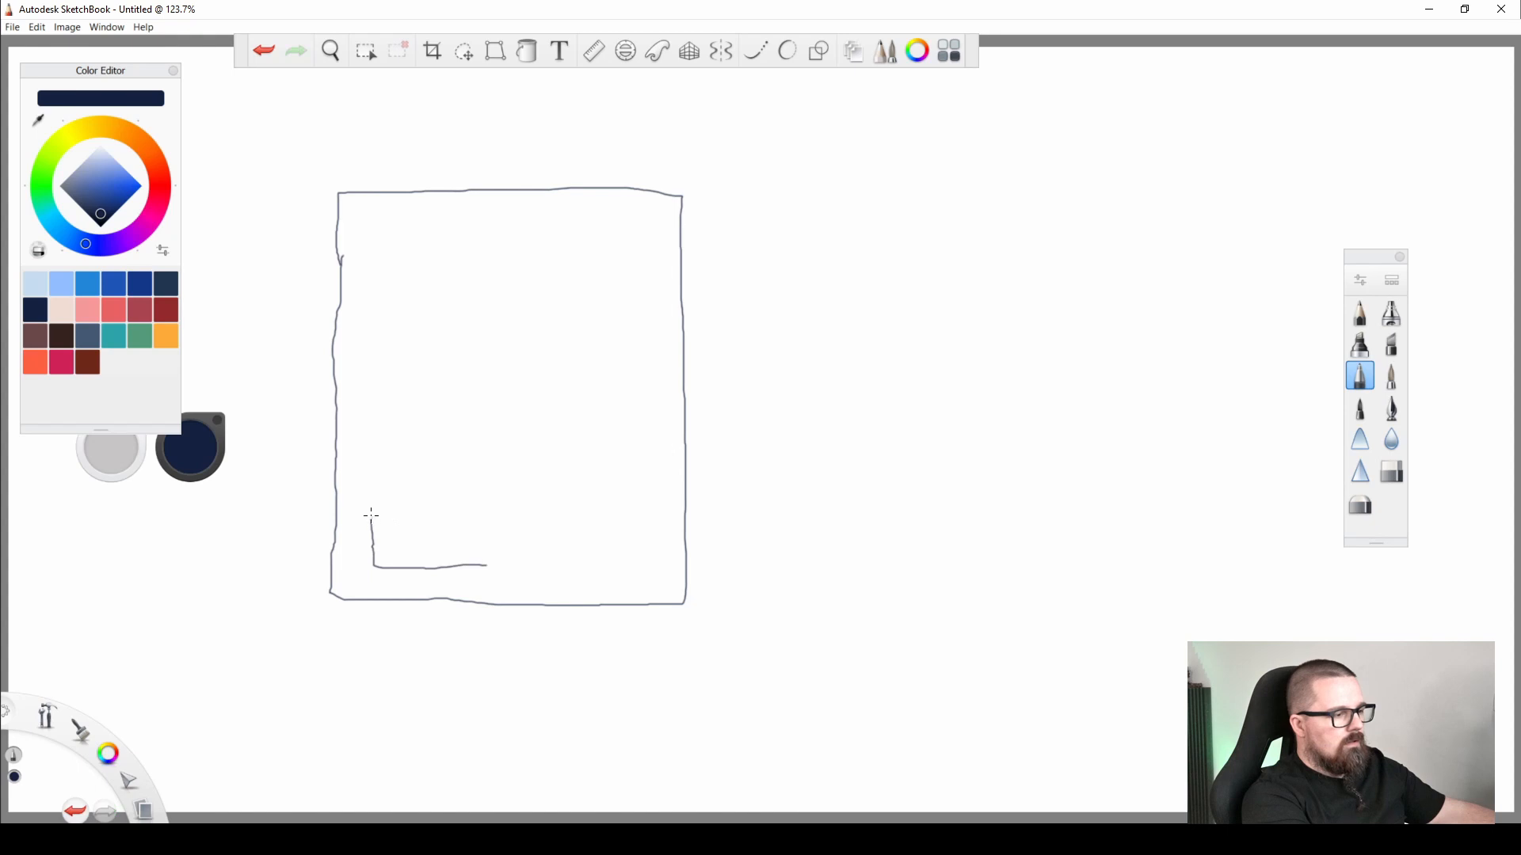
# Sketch three rectangles inside the plot outline: a small one at lower left, a wide one along the top, and a tall one at lower right.
pyautogui.moveTo(371, 516)
pyautogui.mouseDown()
pyautogui.moveTo(469, 520)
pyautogui.moveTo(485, 567)
pyautogui.mouseUp()
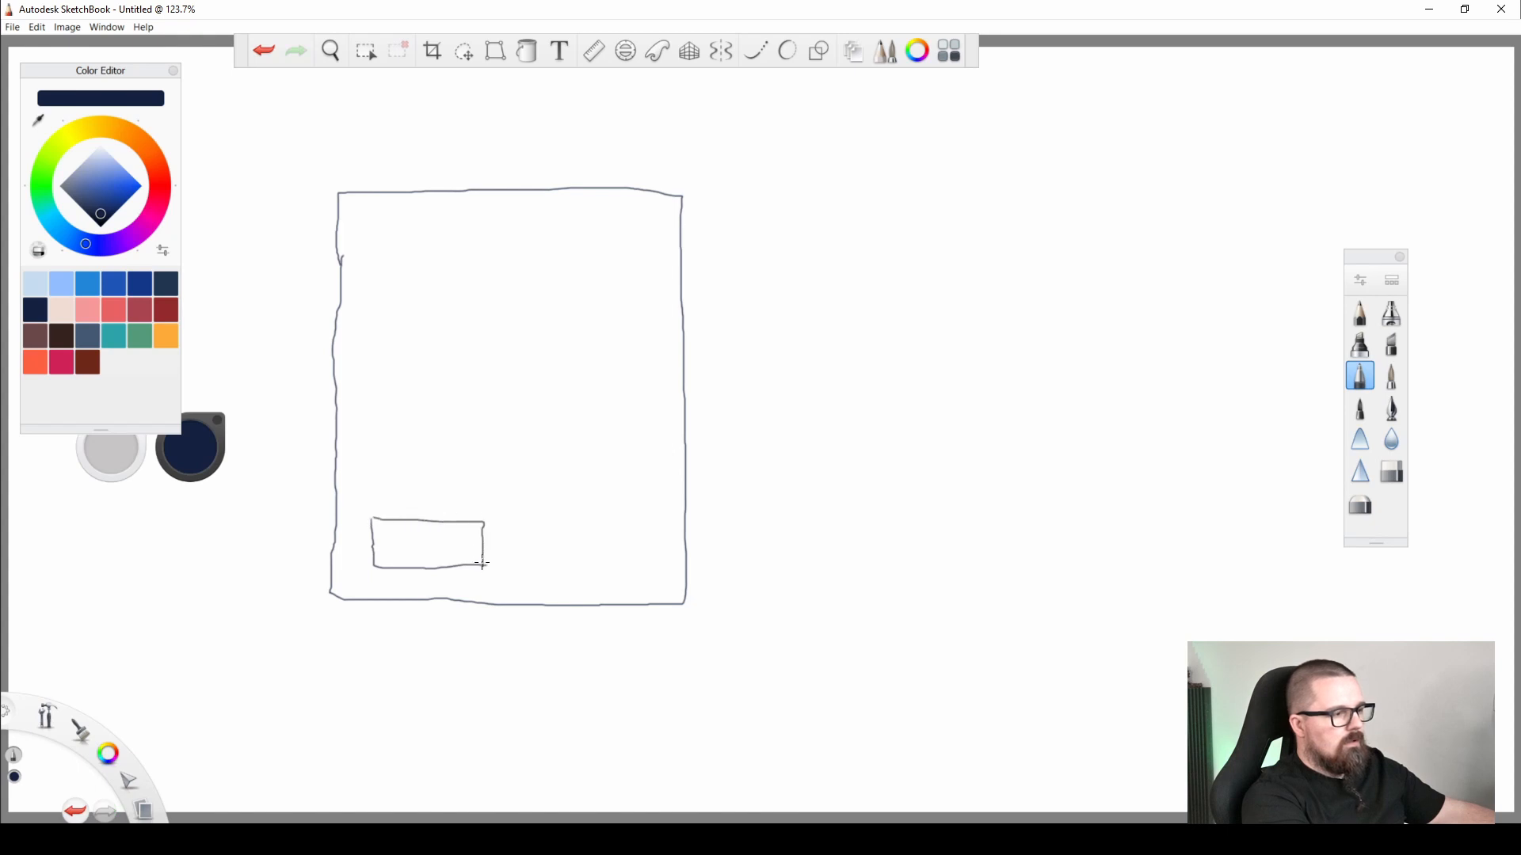
pyautogui.moveTo(366, 229)
pyautogui.mouseDown()
pyautogui.moveTo(373, 307)
pyautogui.moveTo(411, 333)
pyautogui.moveTo(654, 327)
pyautogui.mouseUp()
pyautogui.moveTo(366, 228)
pyautogui.mouseDown()
pyautogui.moveTo(631, 234)
pyautogui.moveTo(649, 245)
pyautogui.moveTo(648, 325)
pyautogui.mouseUp()
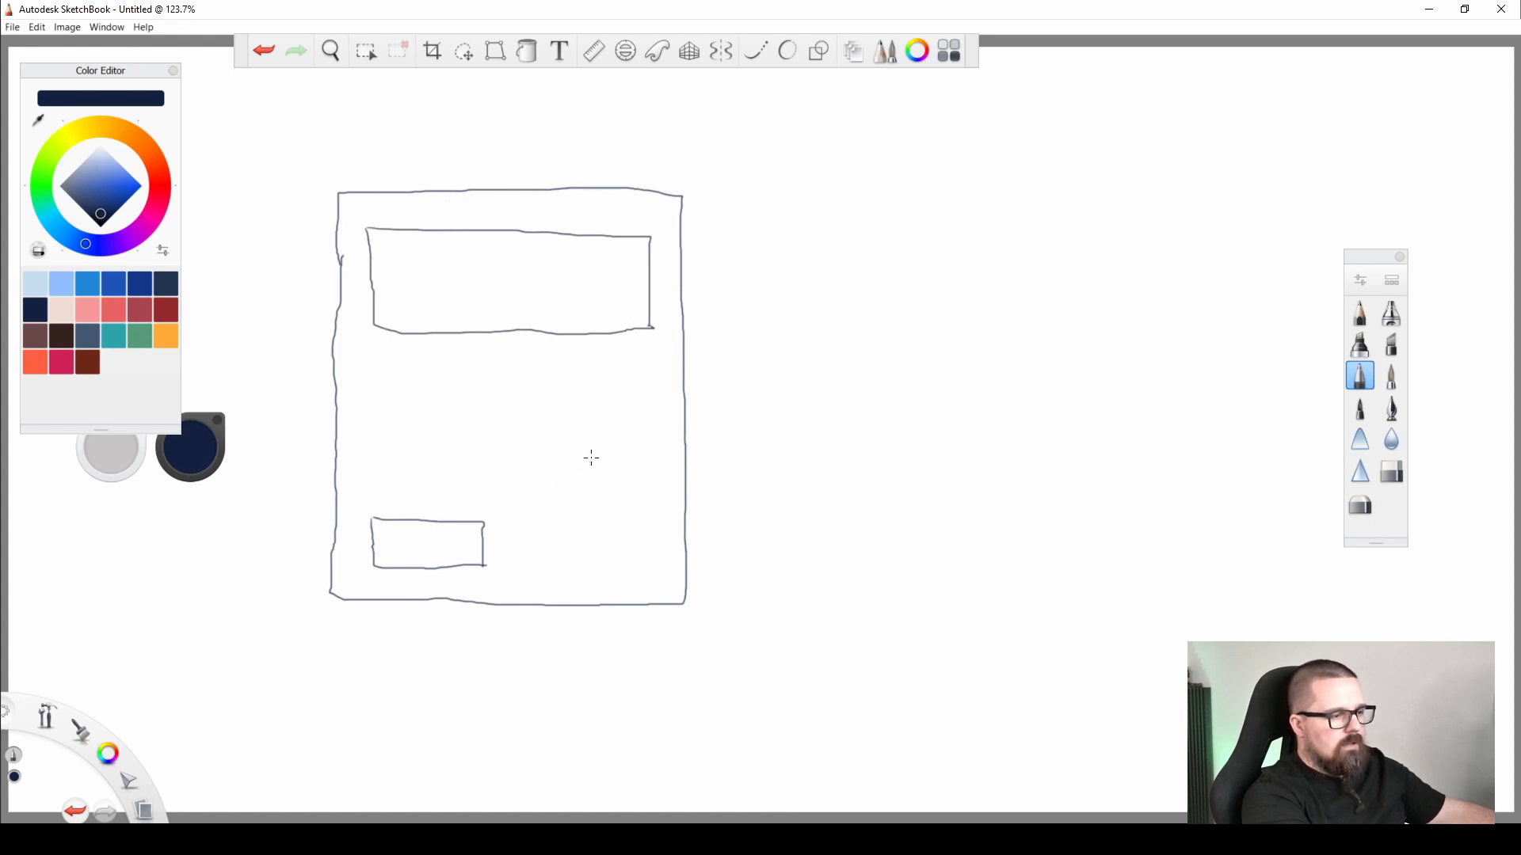
pyautogui.moveTo(588, 439); pyautogui.dragTo(588, 508)
pyautogui.moveTo(587, 570); pyautogui.dragTo(652, 573)
pyautogui.moveTo(588, 438)
pyautogui.mouseDown()
pyautogui.moveTo(656, 445)
pyautogui.moveTo(659, 553)
pyautogui.mouseUp()
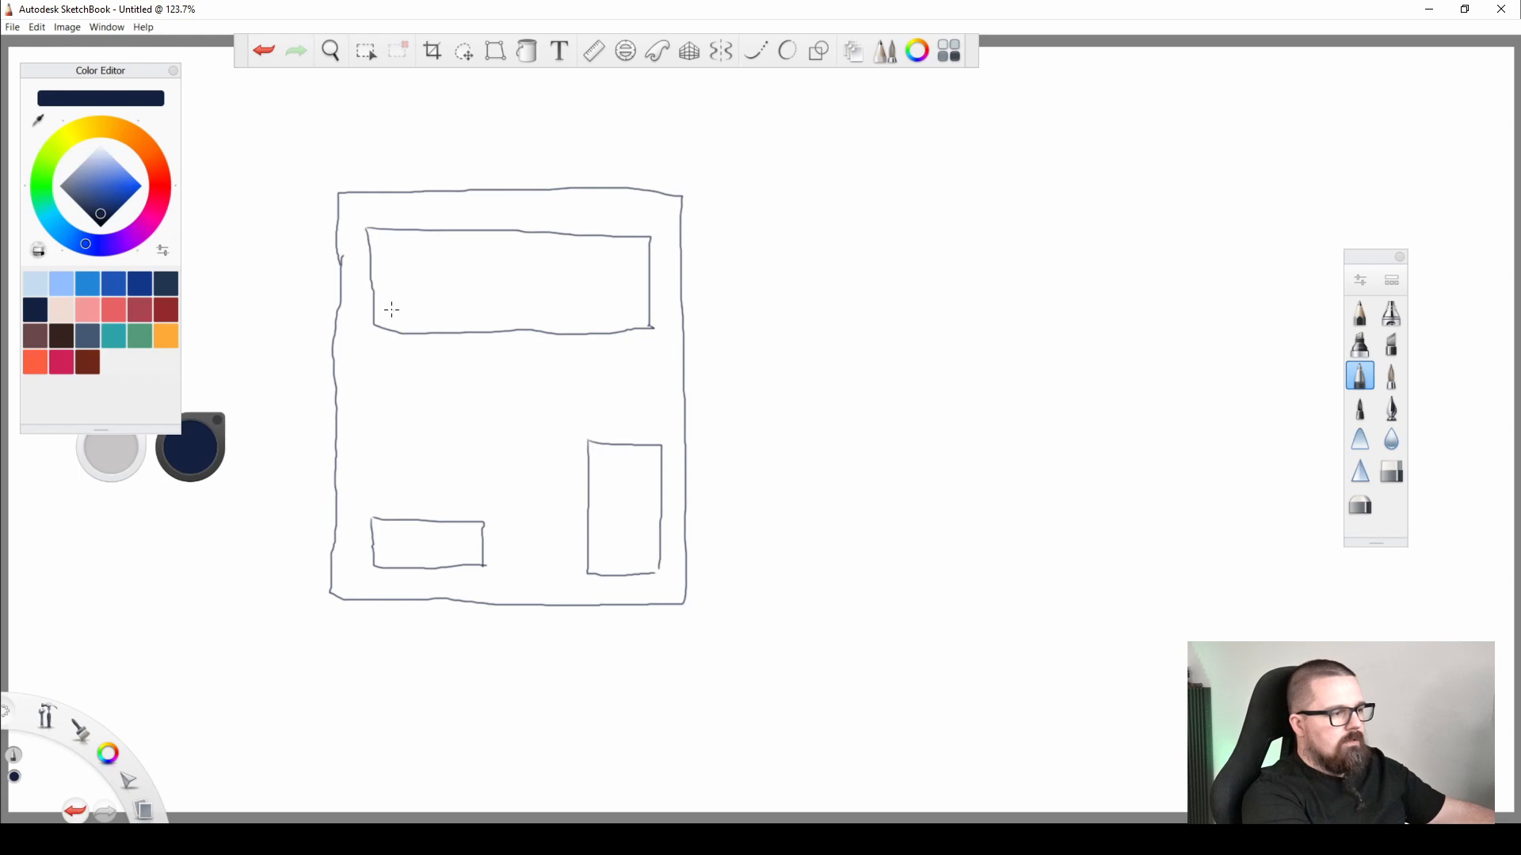
# Draw three horizontal lines in the wide rectangle and two vertical lines in the tall one, and label the small rectangle MH.
pyautogui.moveTo(394, 312); pyautogui.dragTo(622, 317)
pyautogui.moveTo(399, 286); pyautogui.dragTo(617, 292)
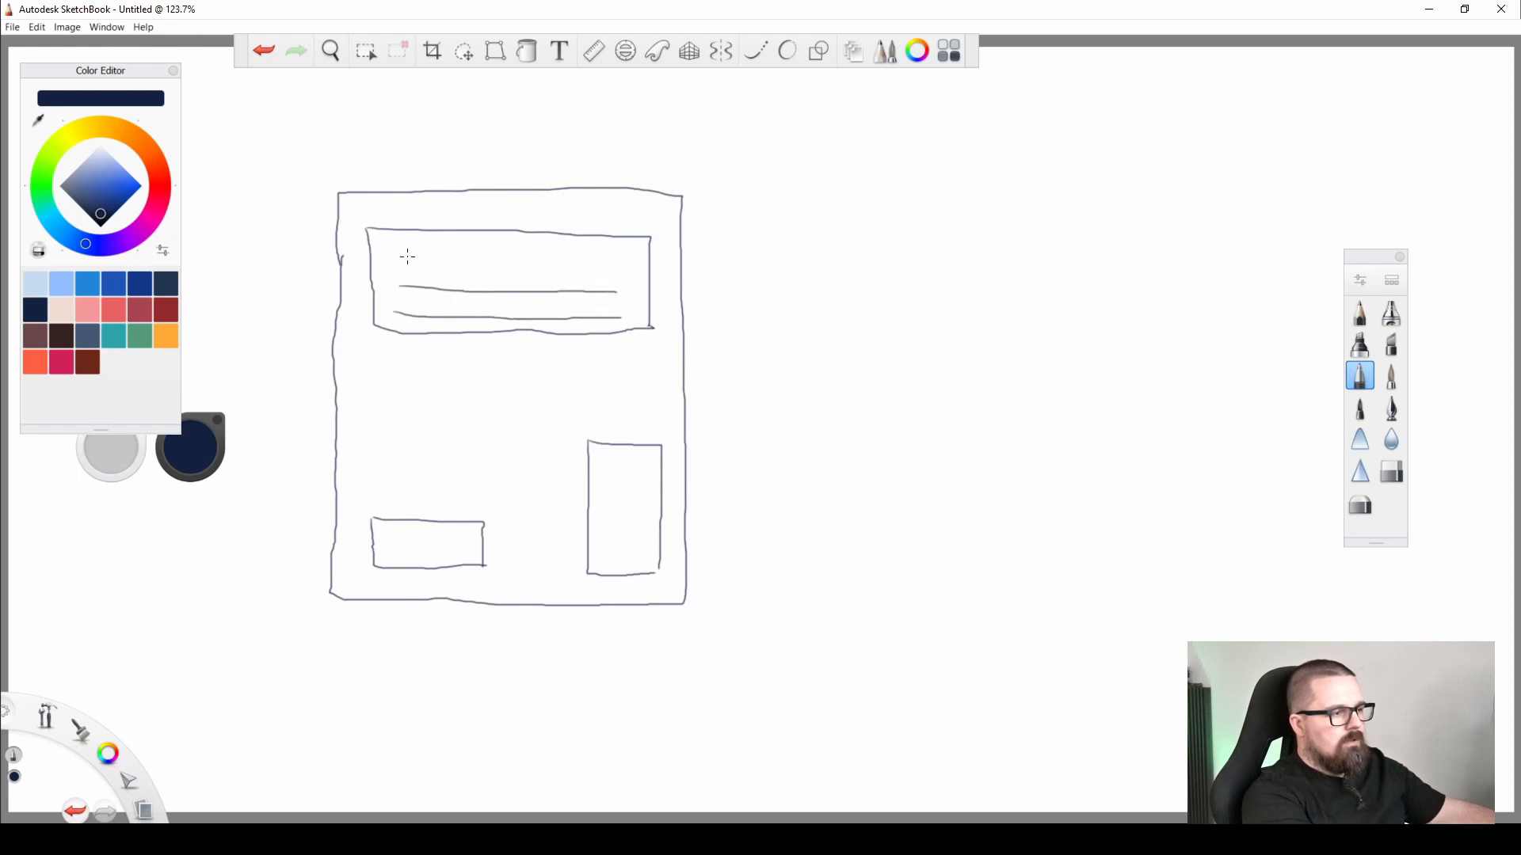
pyautogui.moveTo(398, 255); pyautogui.dragTo(608, 269)
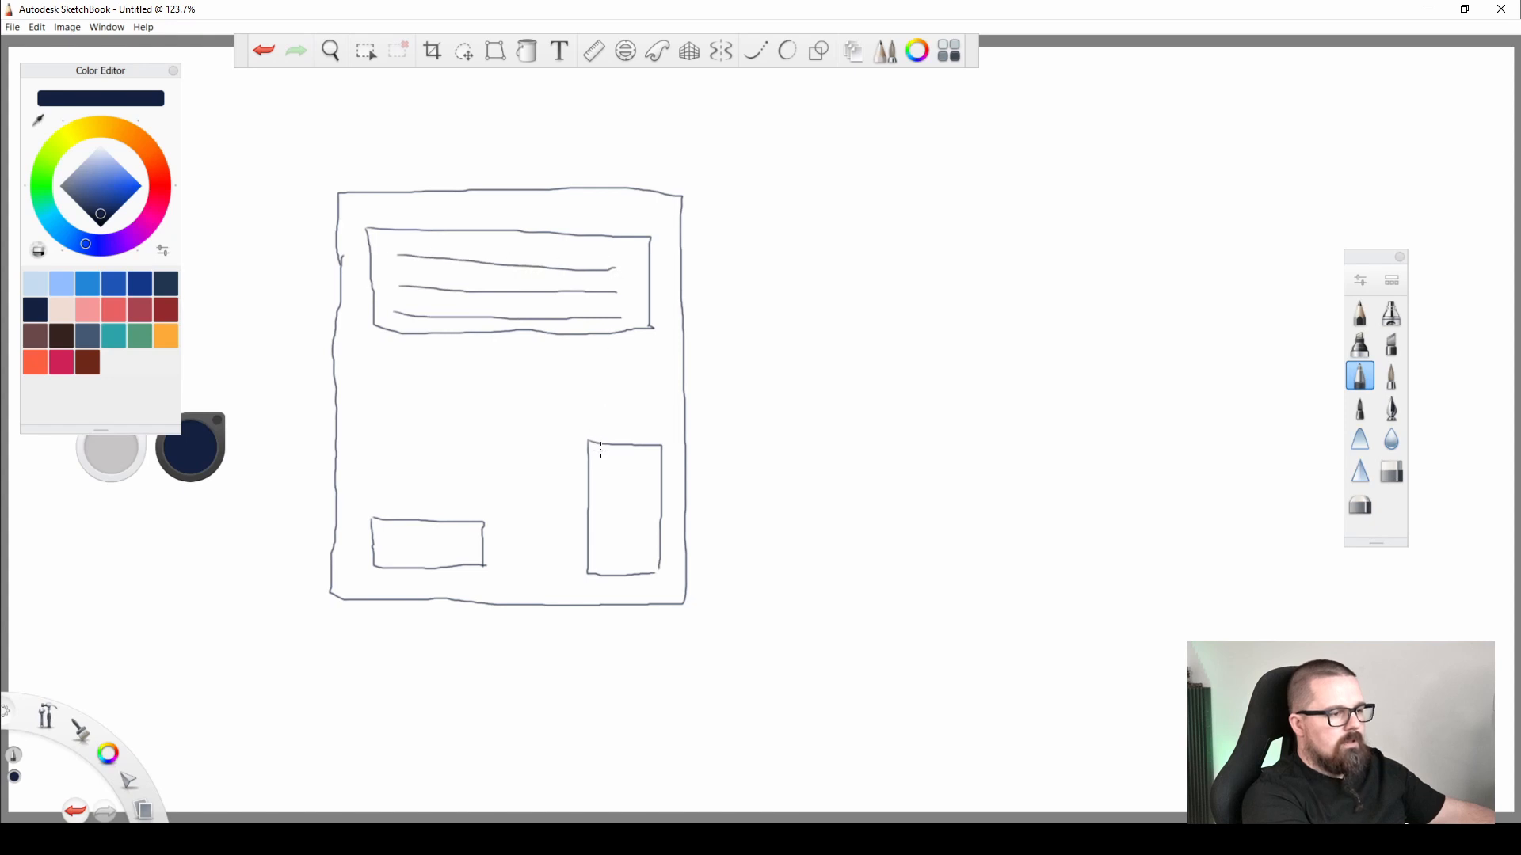
pyautogui.moveTo(607, 456); pyautogui.dragTo(607, 554)
pyautogui.moveTo(631, 468); pyautogui.dragTo(631, 544)
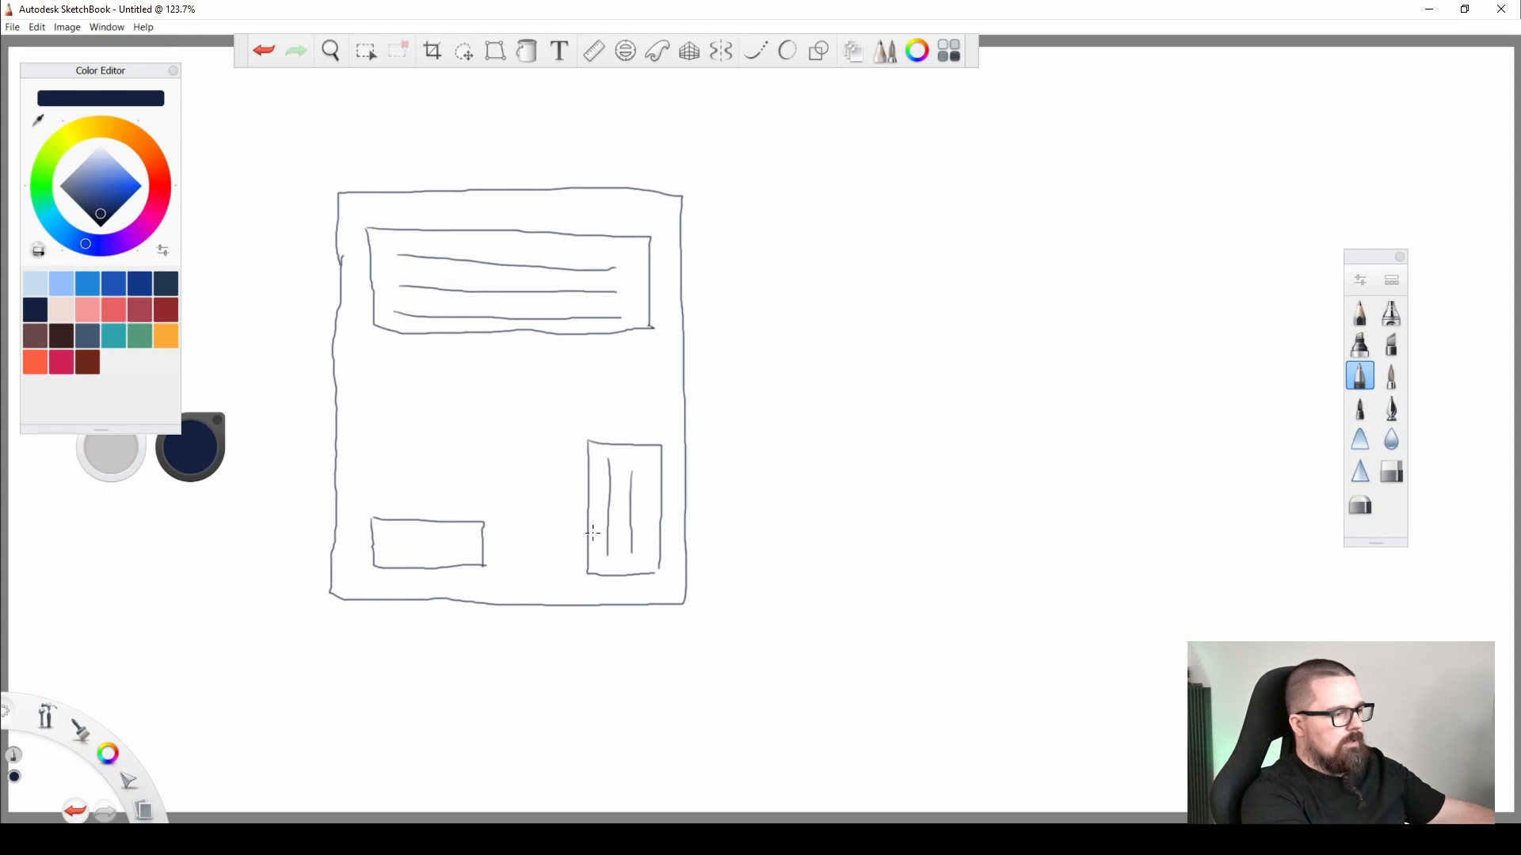
pyautogui.moveTo(386, 554); pyautogui.dragTo(402, 536)
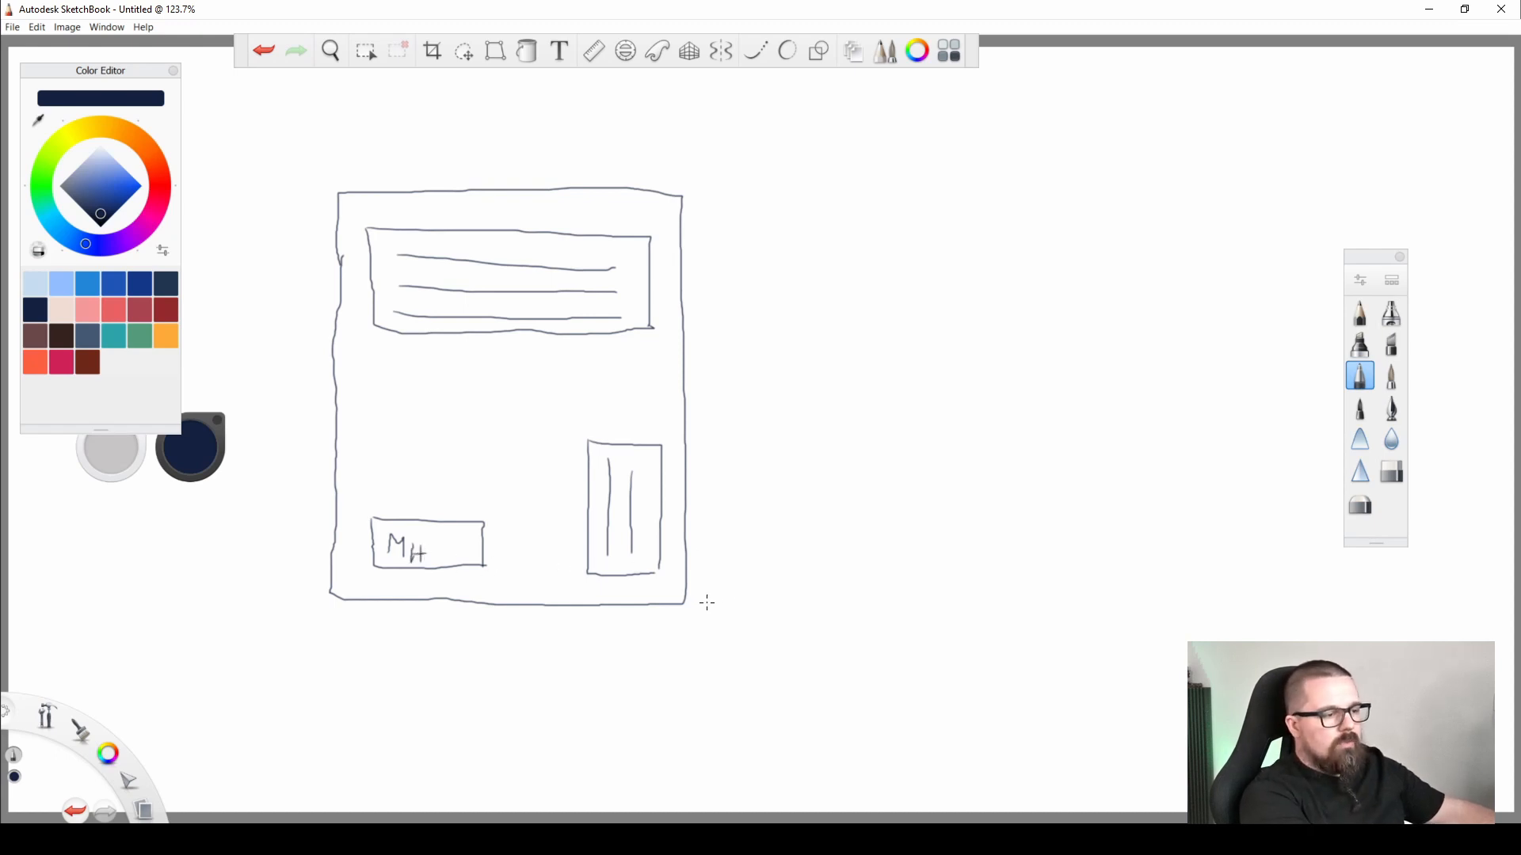
# Sketch an adjoining plot outline of similar size on the right, with a small rectangle near its lower-right corner.
pyautogui.moveTo(685, 604); pyautogui.dragTo(1046, 607)
pyautogui.moveTo(680, 194)
pyautogui.mouseDown()
pyautogui.moveTo(1047, 198)
pyautogui.moveTo(1042, 599)
pyautogui.mouseUp()
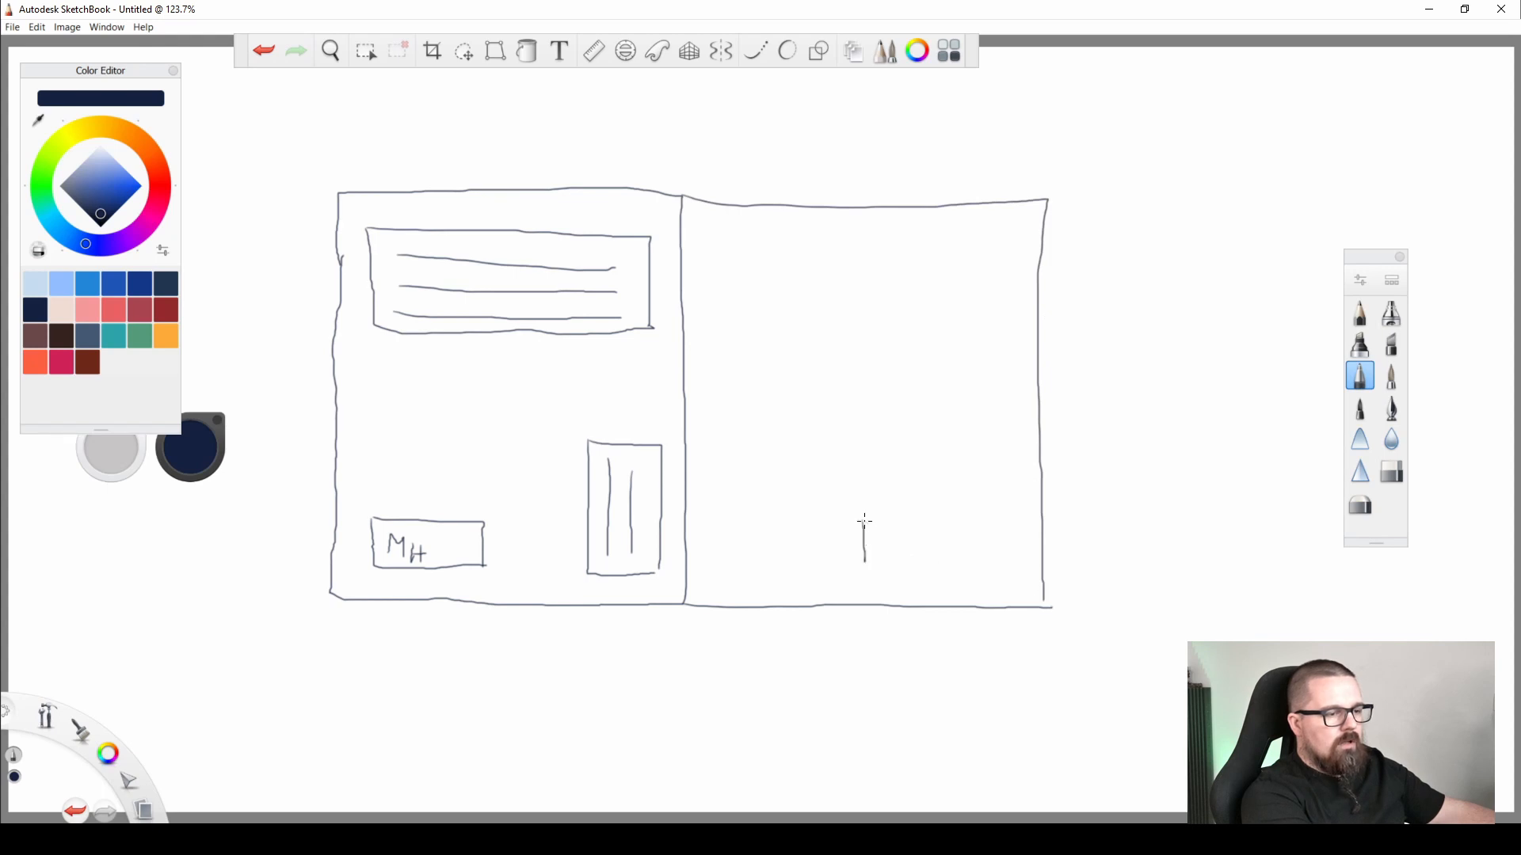
pyautogui.moveTo(864, 520); pyautogui.dragTo(1006, 525)
pyautogui.moveTo(864, 561)
pyautogui.mouseDown()
pyautogui.moveTo(963, 573)
pyautogui.moveTo(1002, 533)
pyautogui.mouseUp()
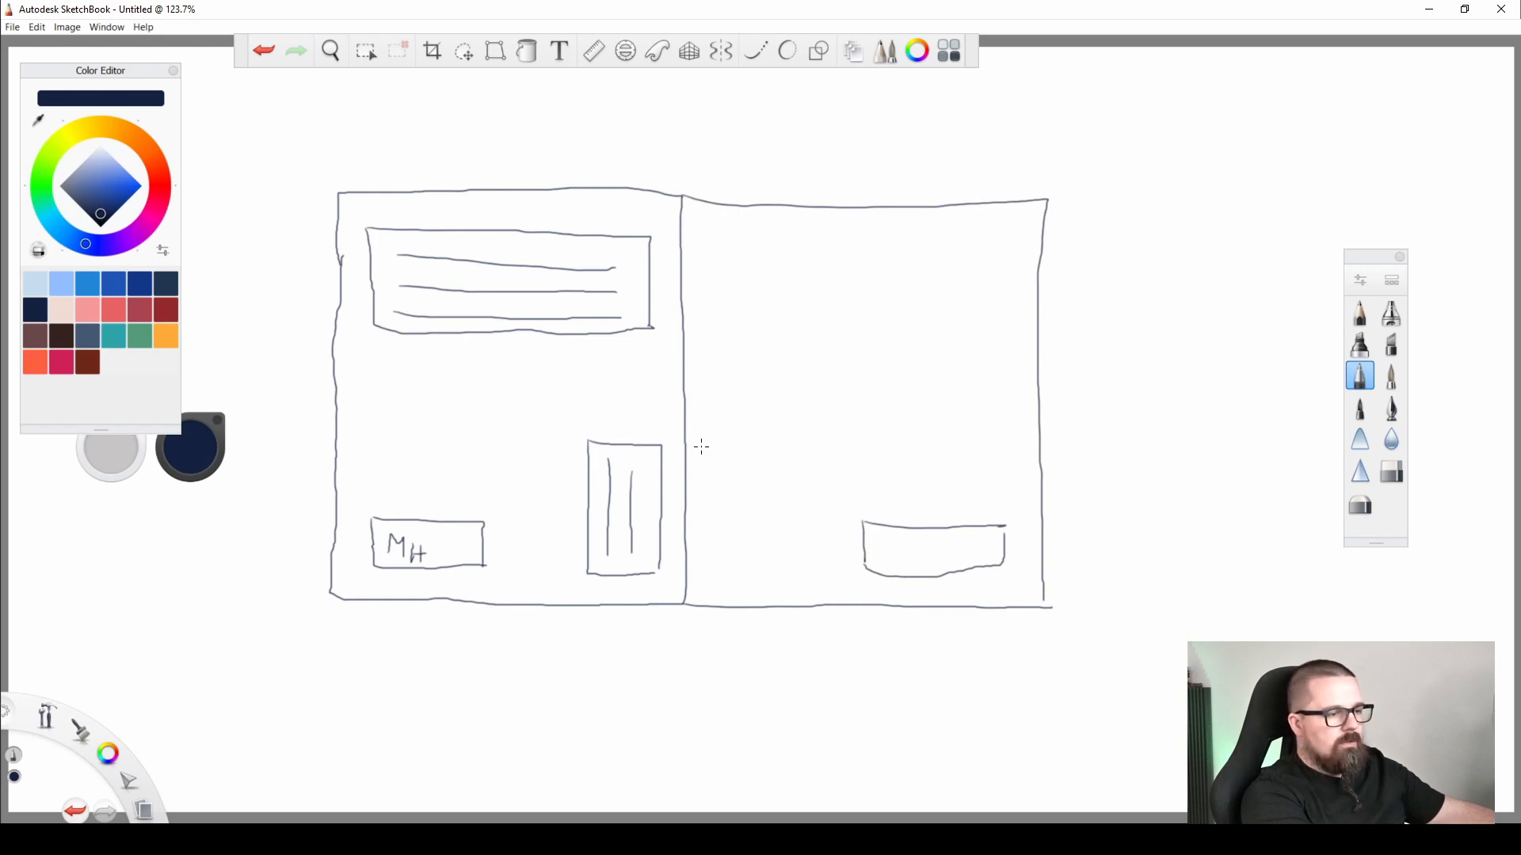
# Draw a tall rectangle with two vertical lines inside, beside the shared border in the second plot's lower-left area.
pyautogui.moveTo(703, 463)
pyautogui.mouseDown()
pyautogui.moveTo(709, 574)
pyautogui.moveTo(782, 583)
pyautogui.mouseUp()
pyautogui.moveTo(705, 450)
pyautogui.mouseDown()
pyautogui.moveTo(784, 457)
pyautogui.moveTo(784, 577)
pyautogui.mouseUp()
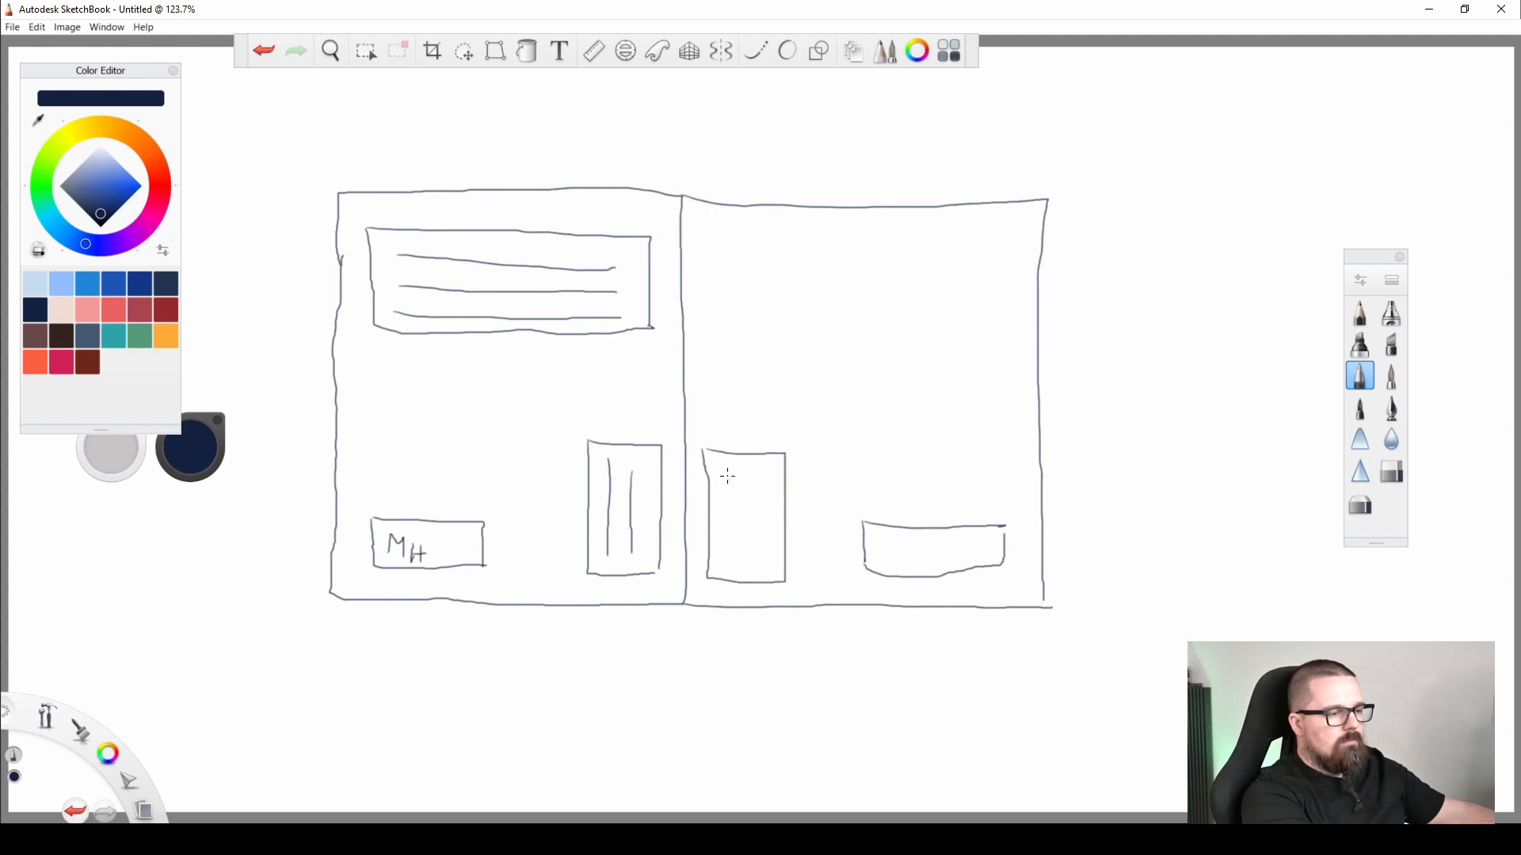
pyautogui.moveTo(727, 476); pyautogui.dragTo(732, 542)
pyautogui.moveTo(754, 475); pyautogui.dragTo(755, 564)
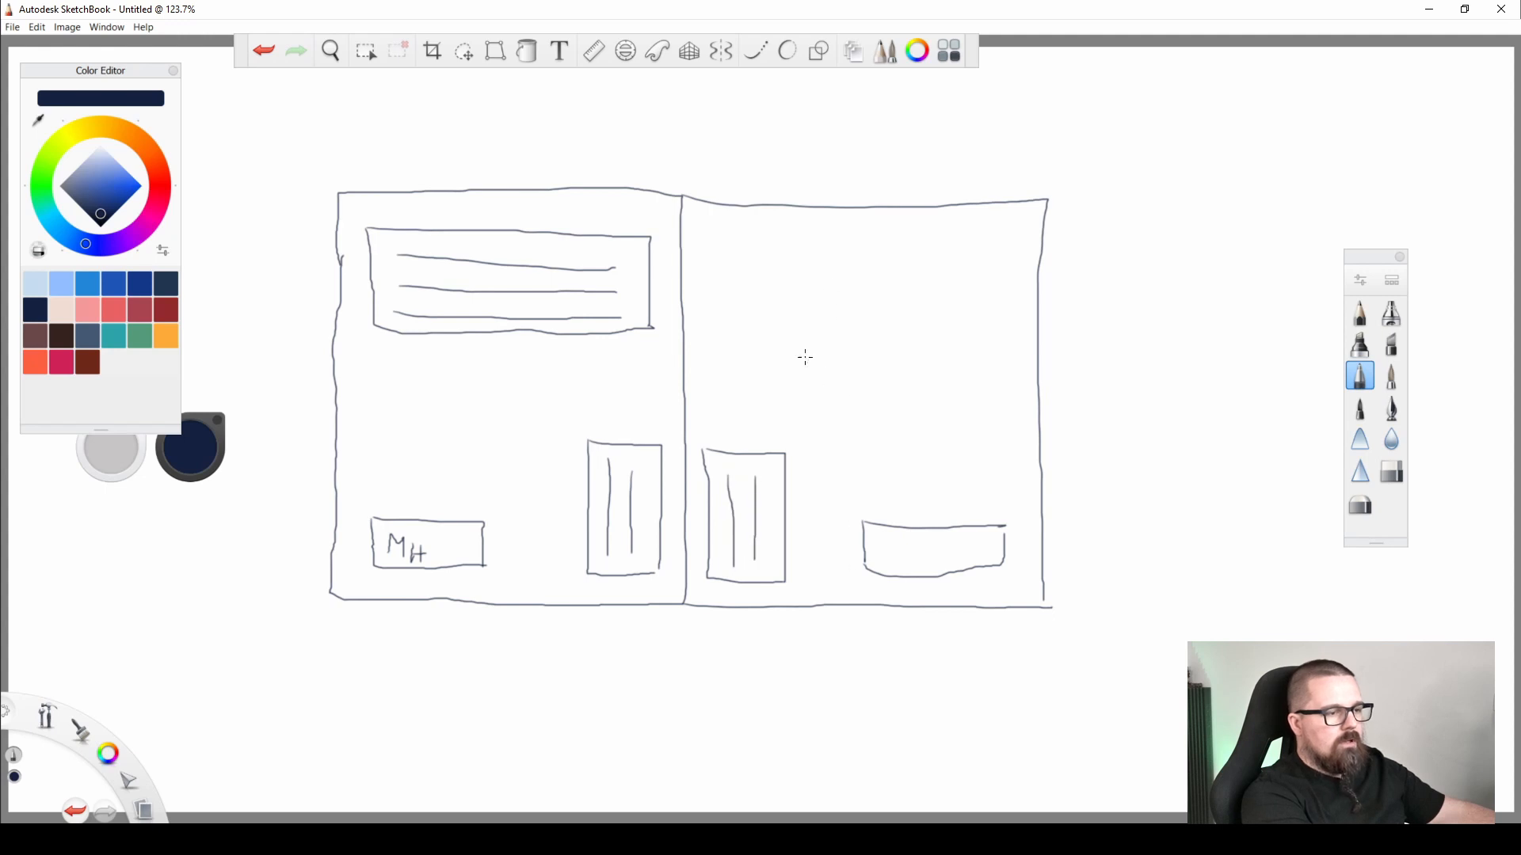
pyautogui.moveTo(811, 346)
pyautogui.mouseDown()
pyautogui.moveTo(791, 396)
pyautogui.moveTo(833, 352)
pyautogui.moveTo(852, 383)
pyautogui.moveTo(899, 366)
pyautogui.moveTo(898, 388)
pyautogui.mouseUp()
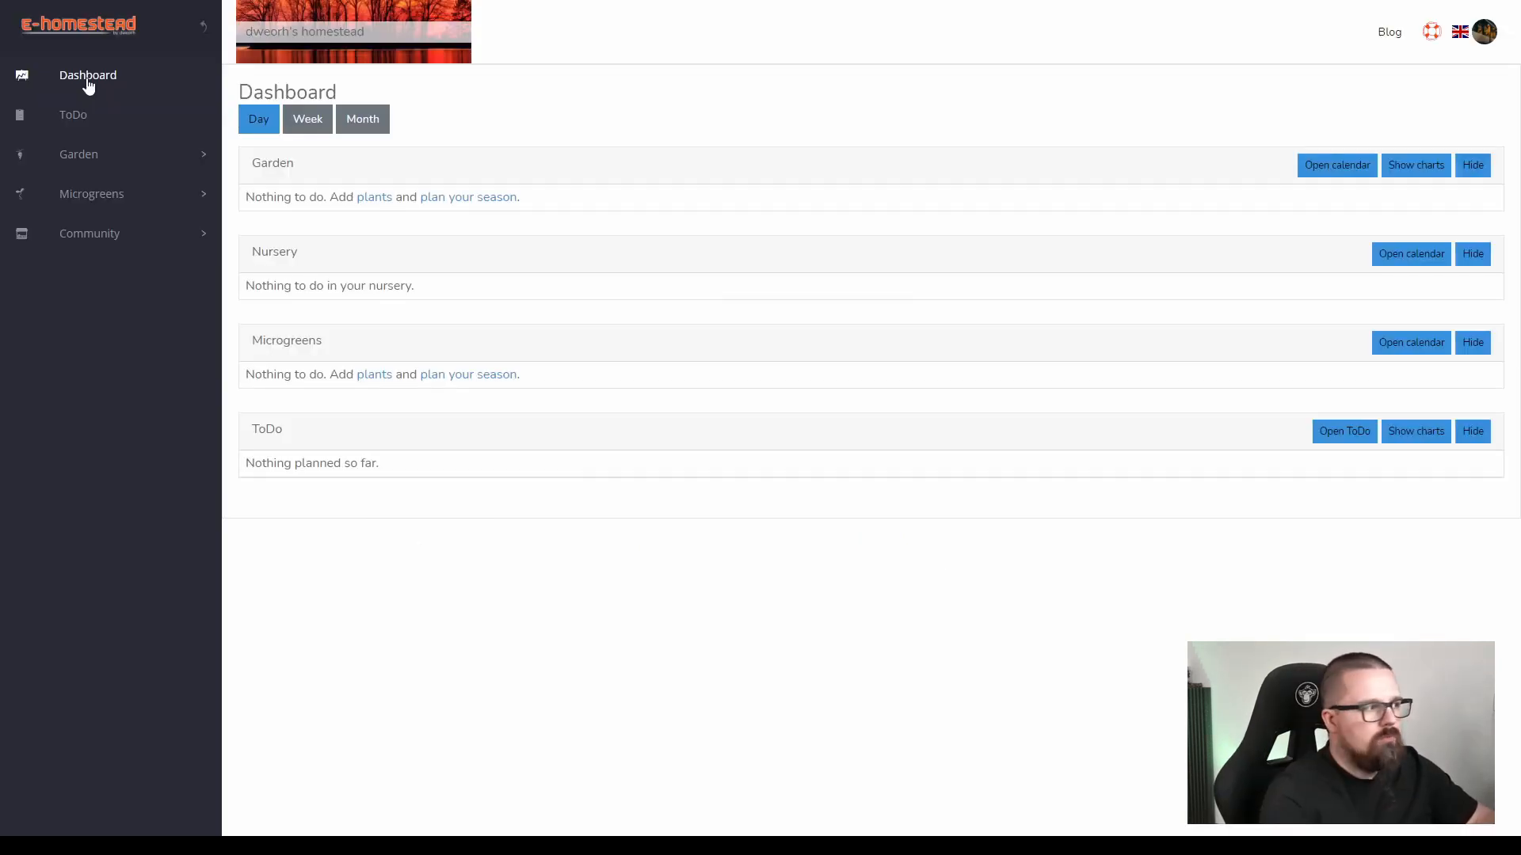
# Switch to E-homestead and add a new garden site named My house.
pyautogui.click(95, 154)
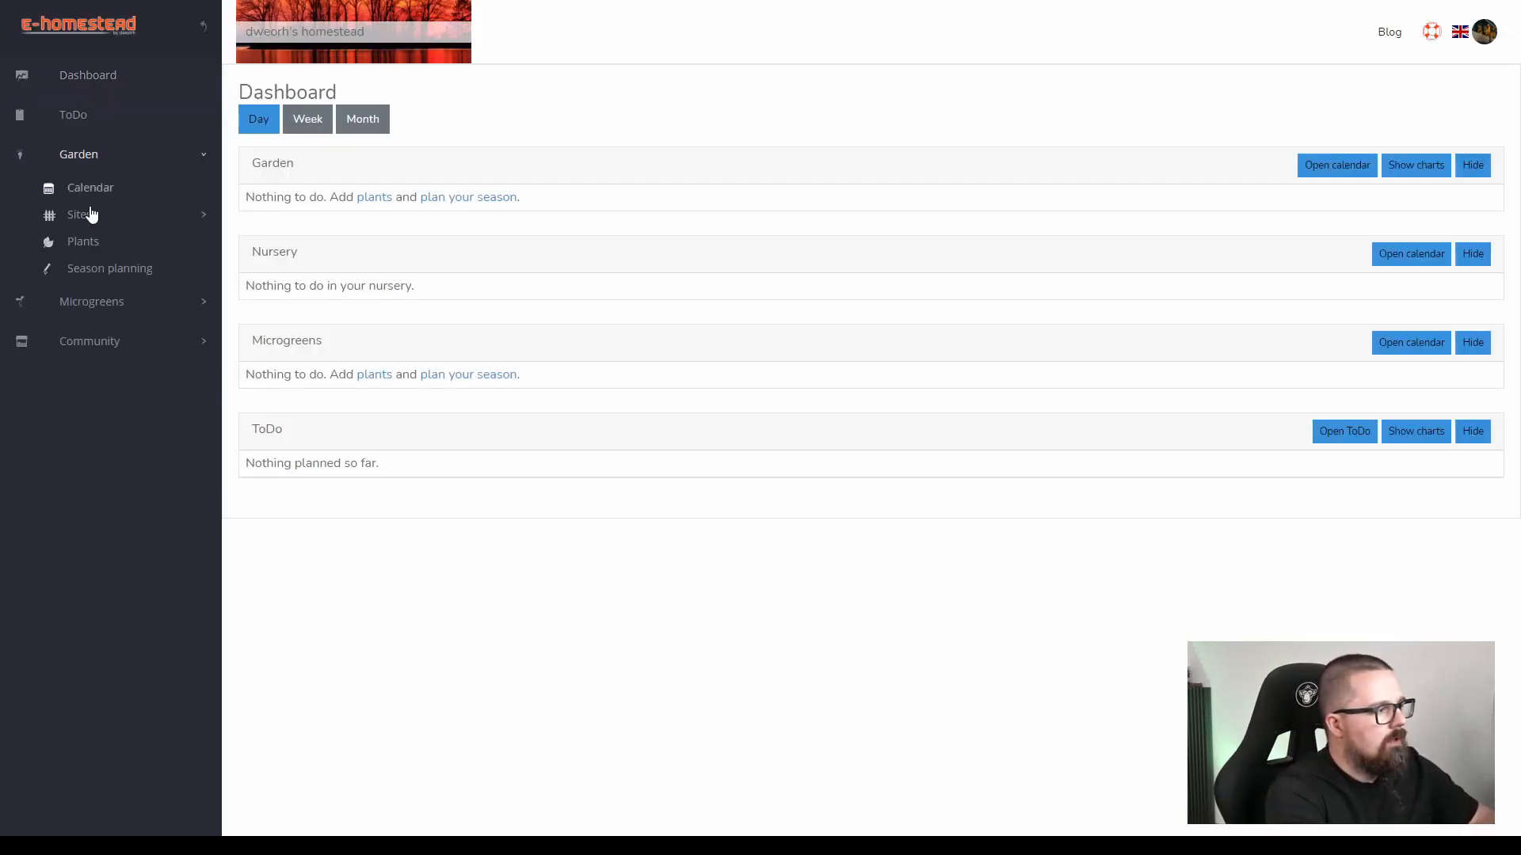
pyautogui.click(85, 213)
pyautogui.click(128, 242)
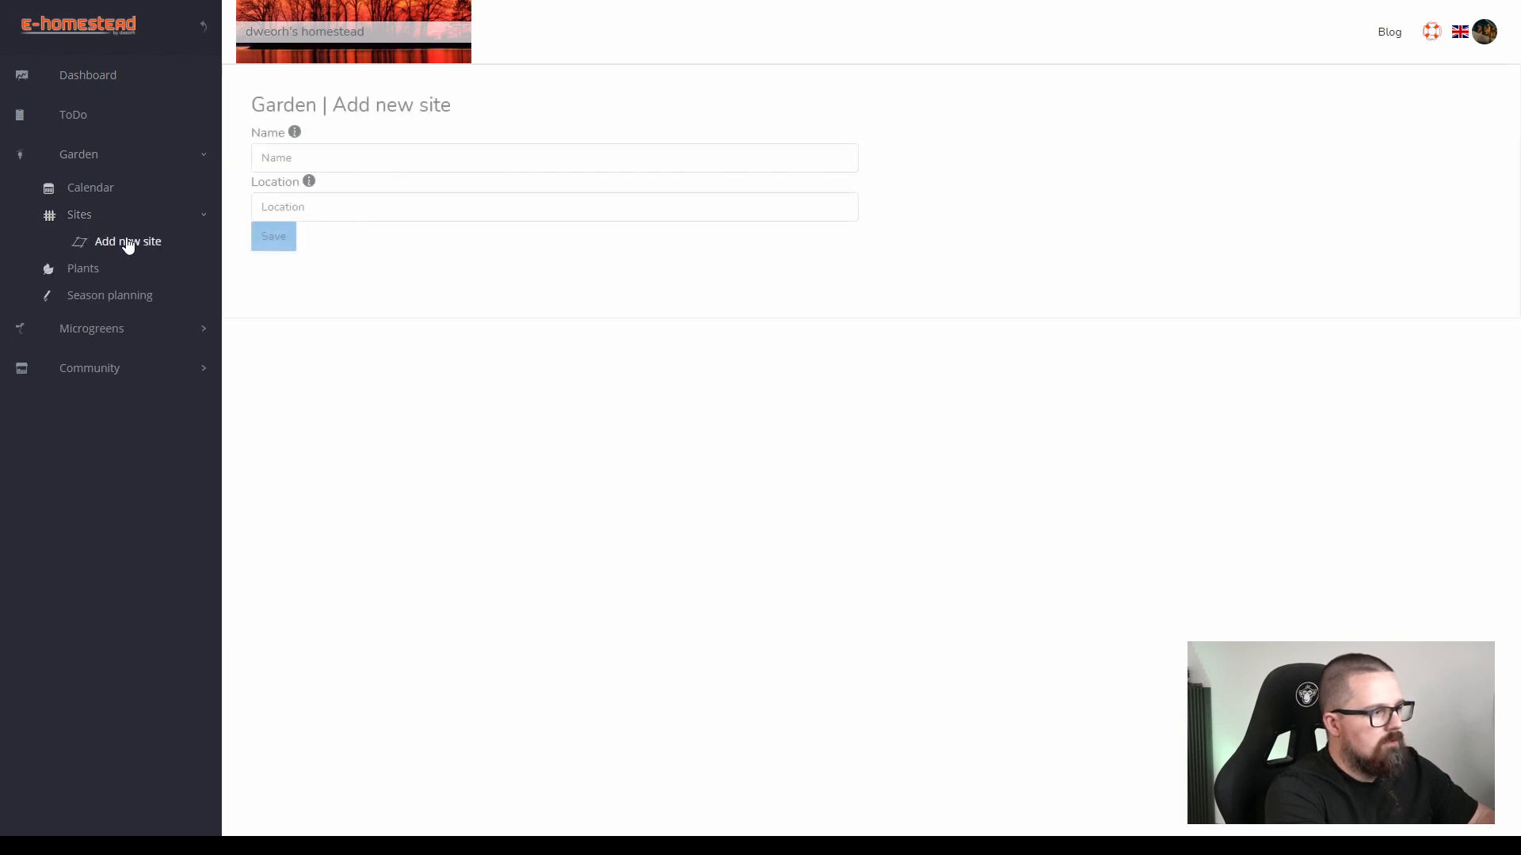
pyautogui.click(332, 159)
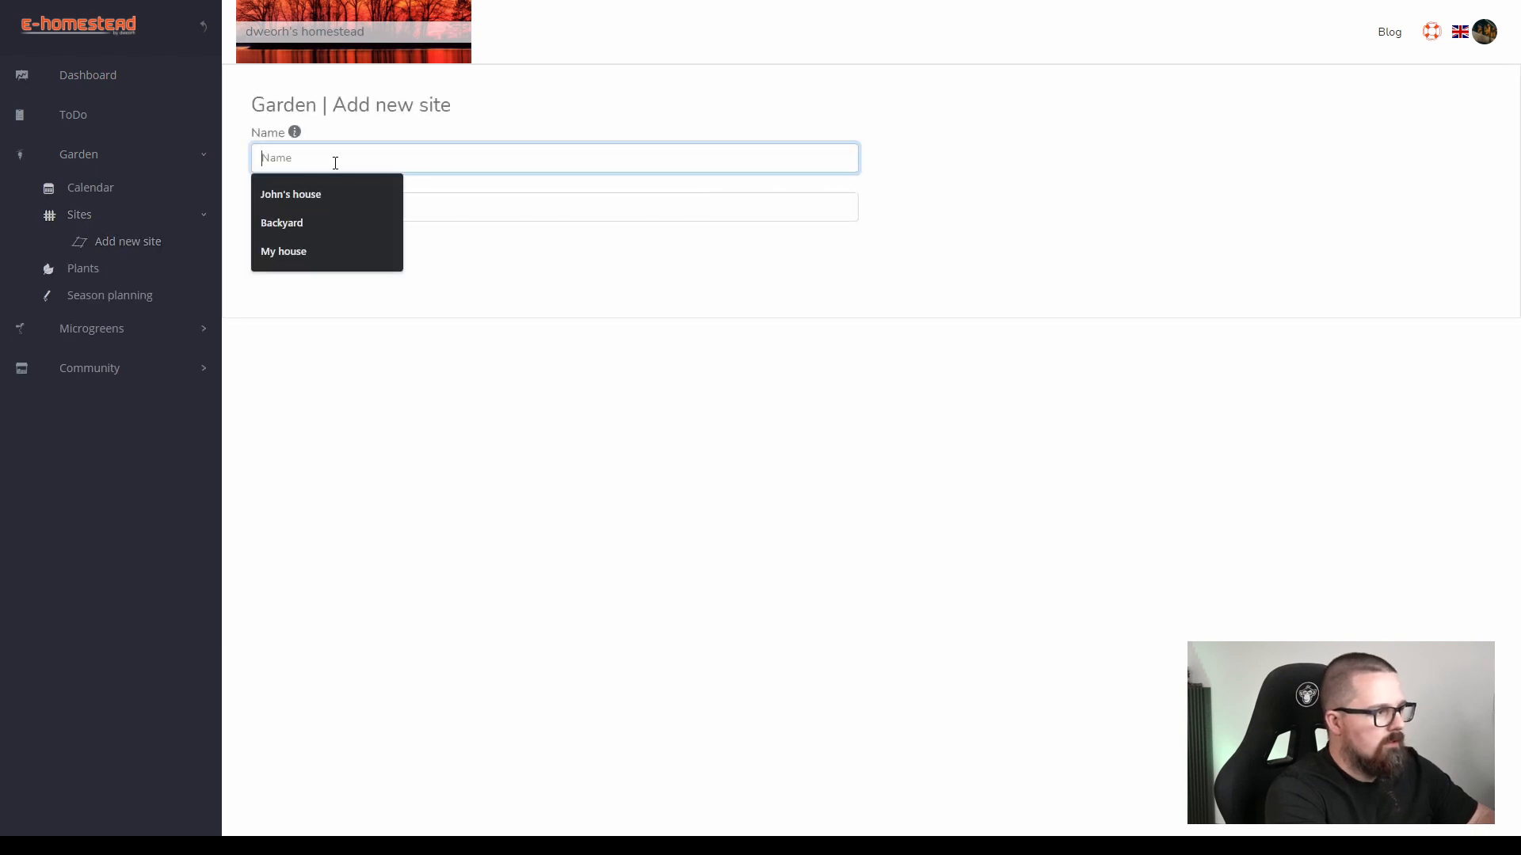
pyautogui.click(292, 254)
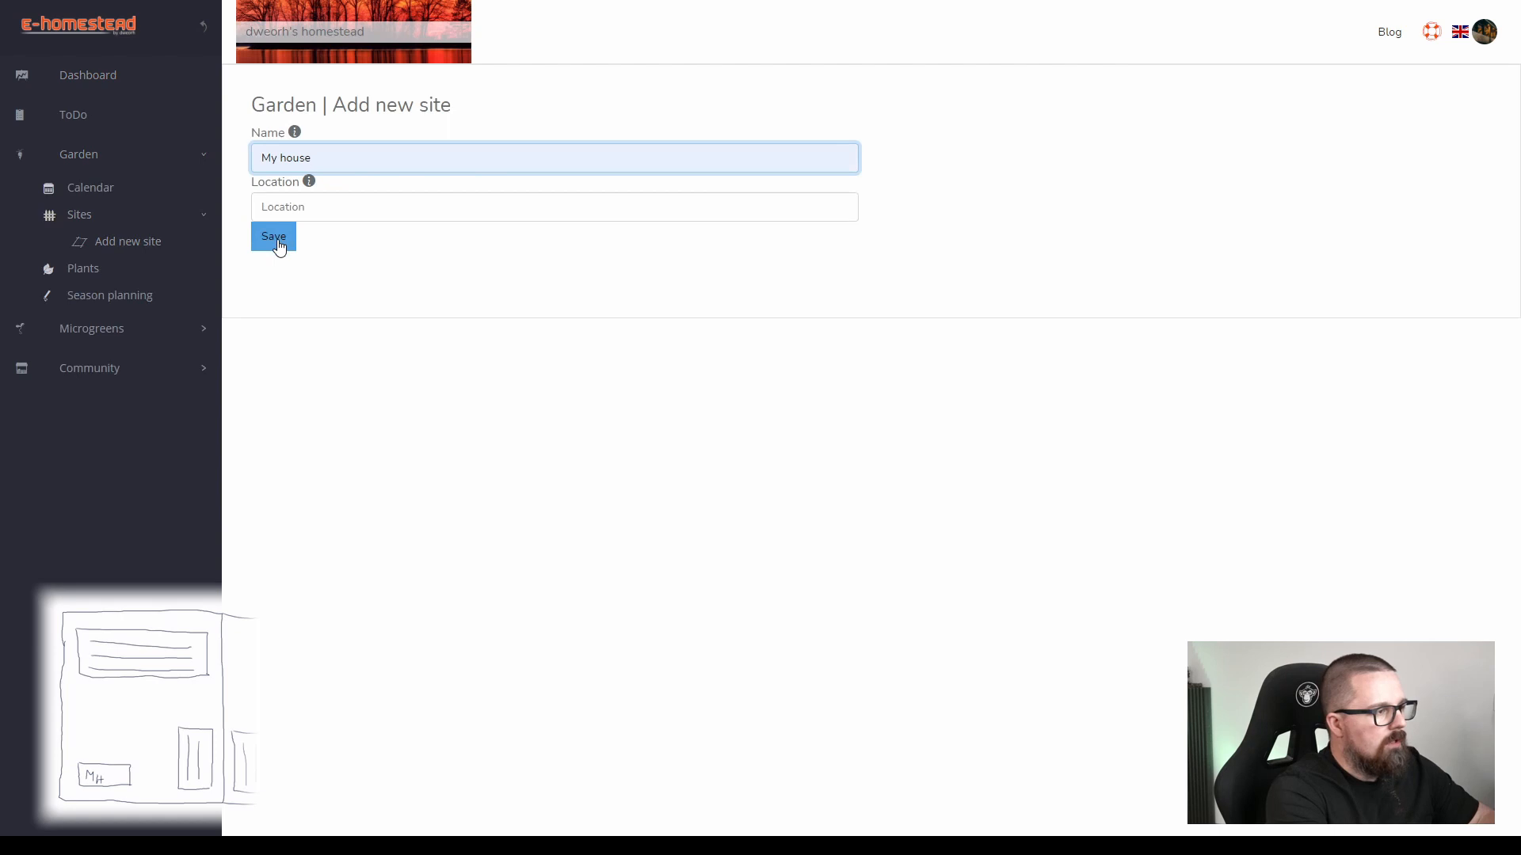
pyautogui.click(277, 238)
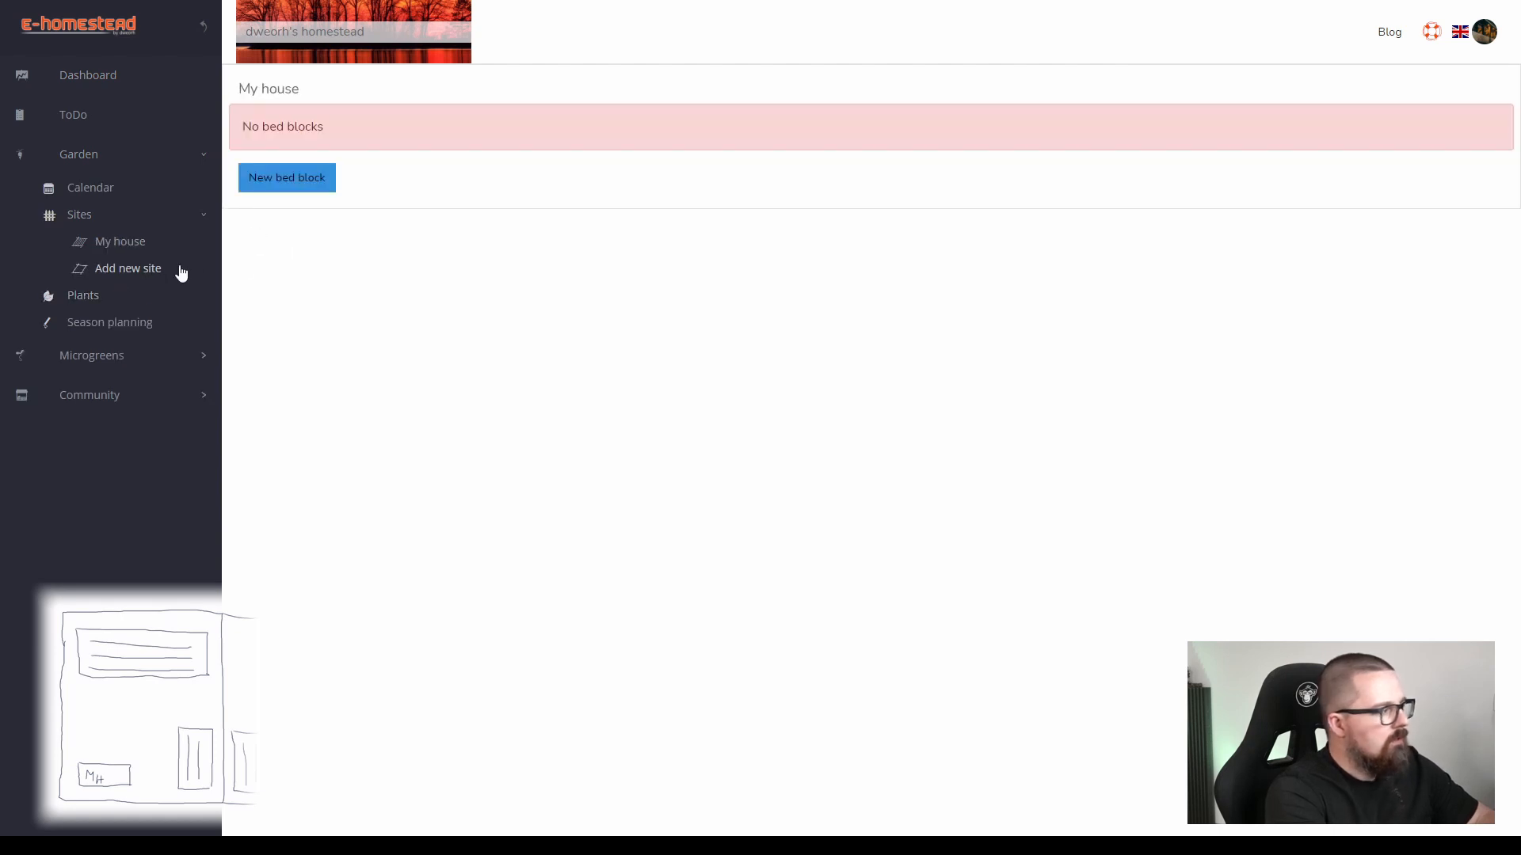
# Add a bed block named Bed block 01 to the My house site.
pyautogui.click(294, 192)
pyautogui.click(281, 72)
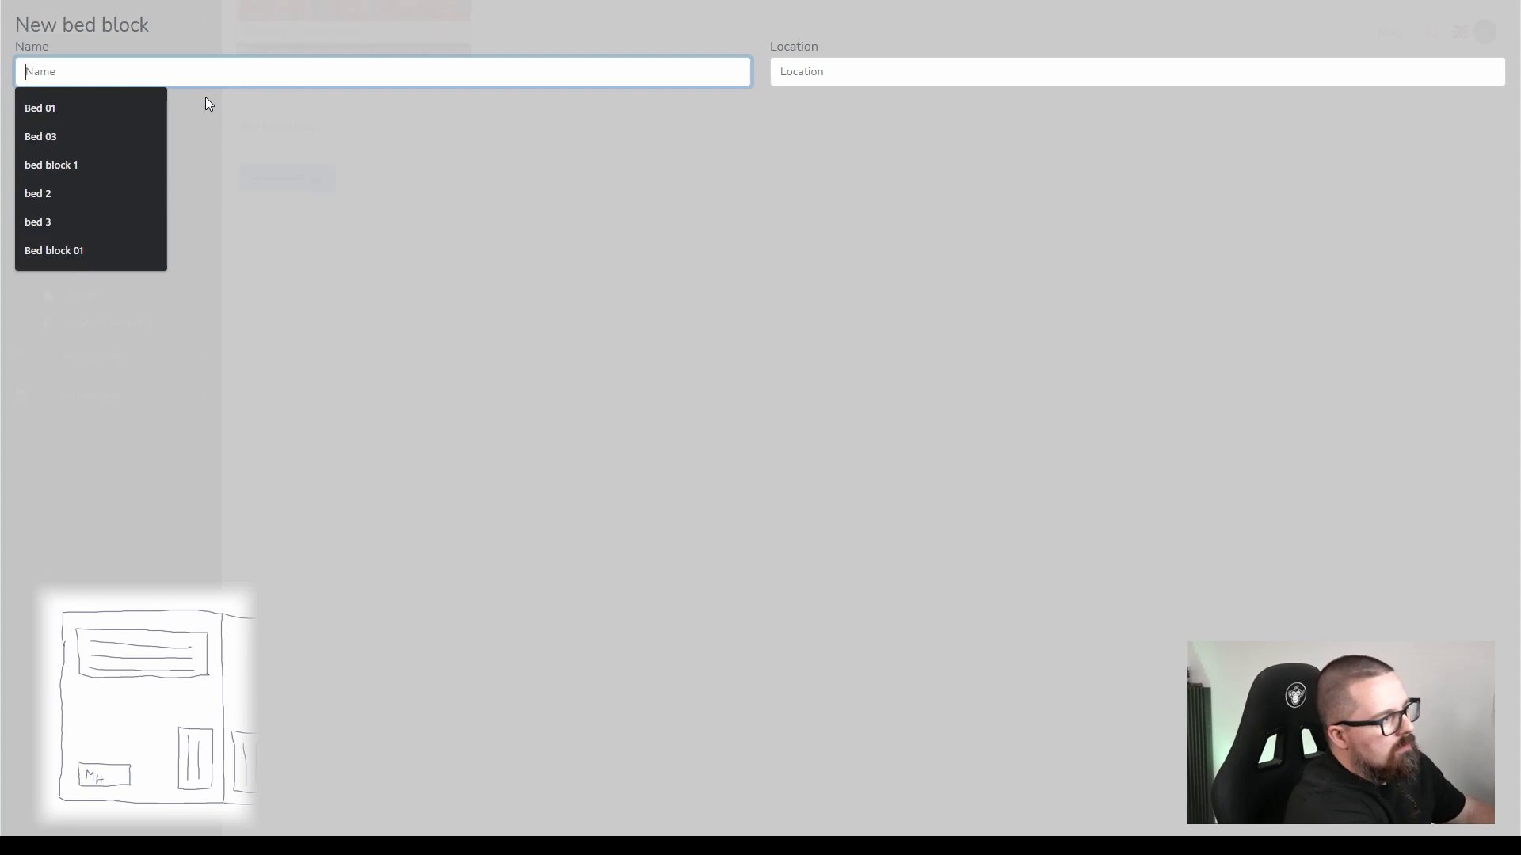
pyautogui.click(101, 249)
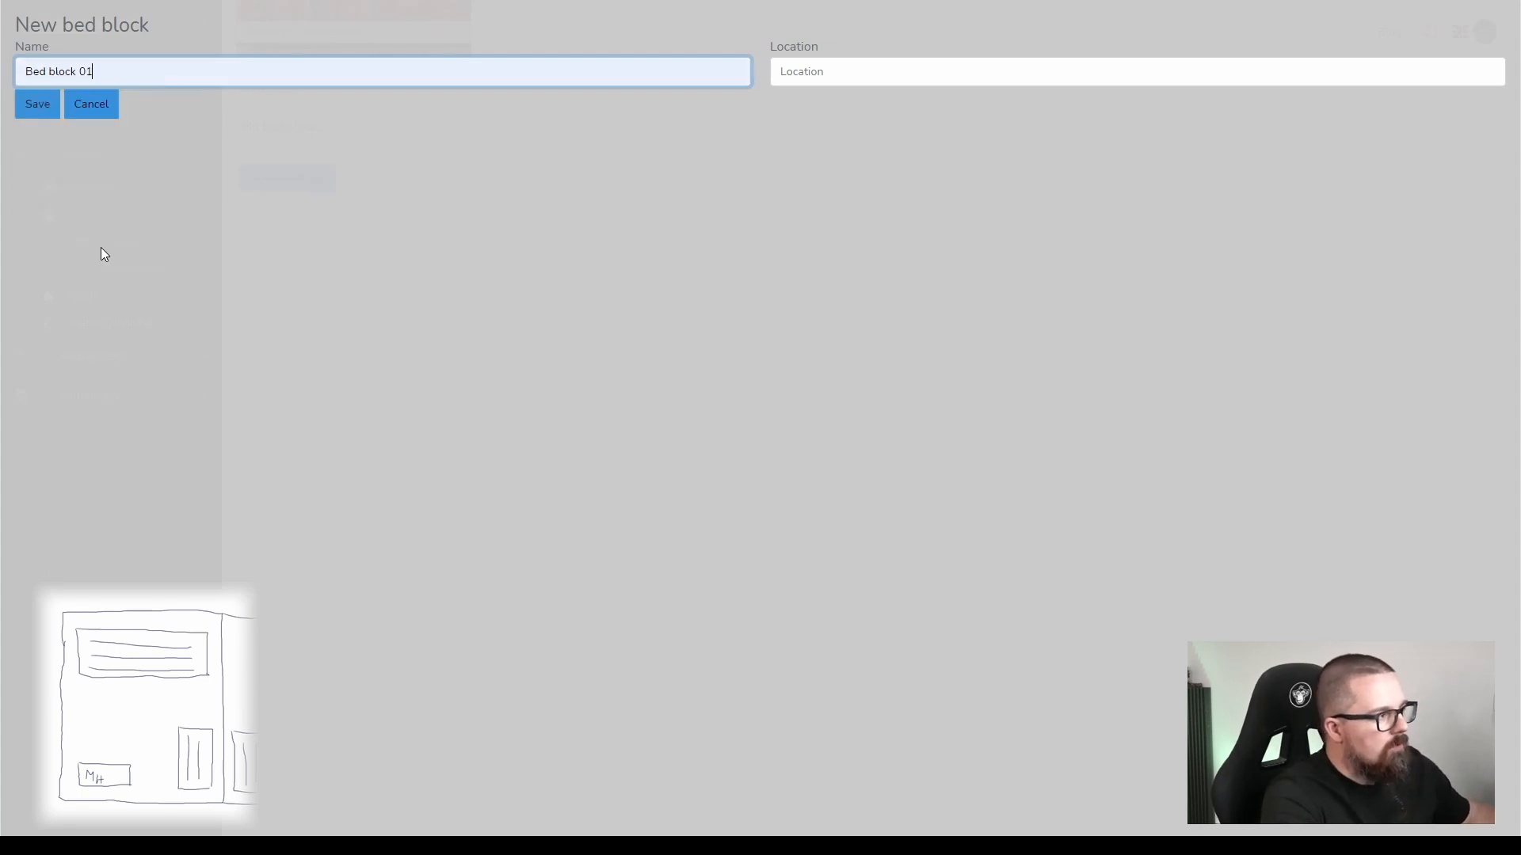
pyautogui.click(46, 107)
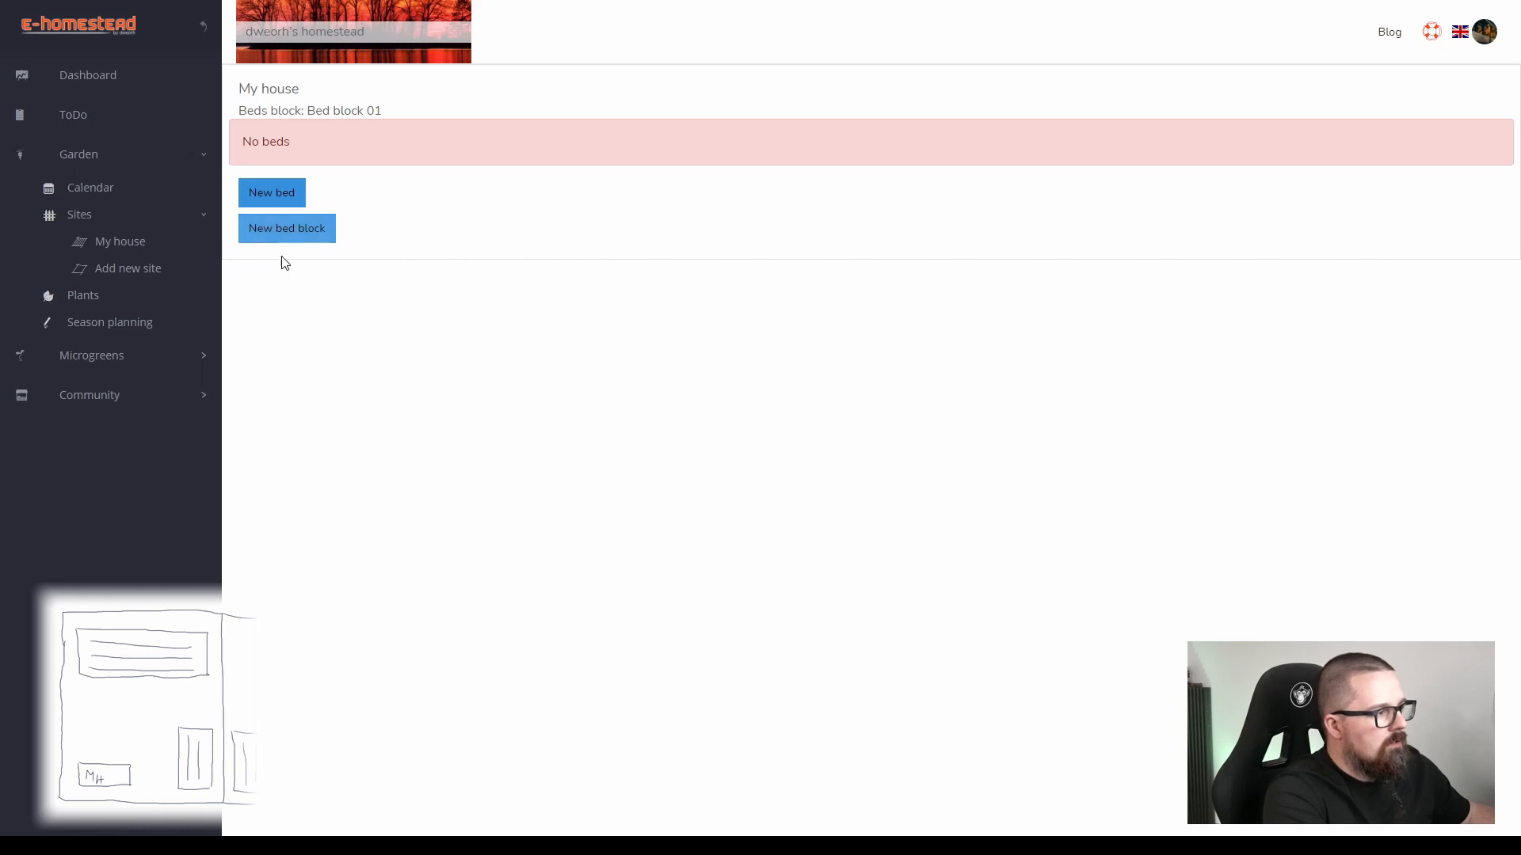
# Add a second bed block named Bed block 02 to the My house site.
pyautogui.click(290, 238)
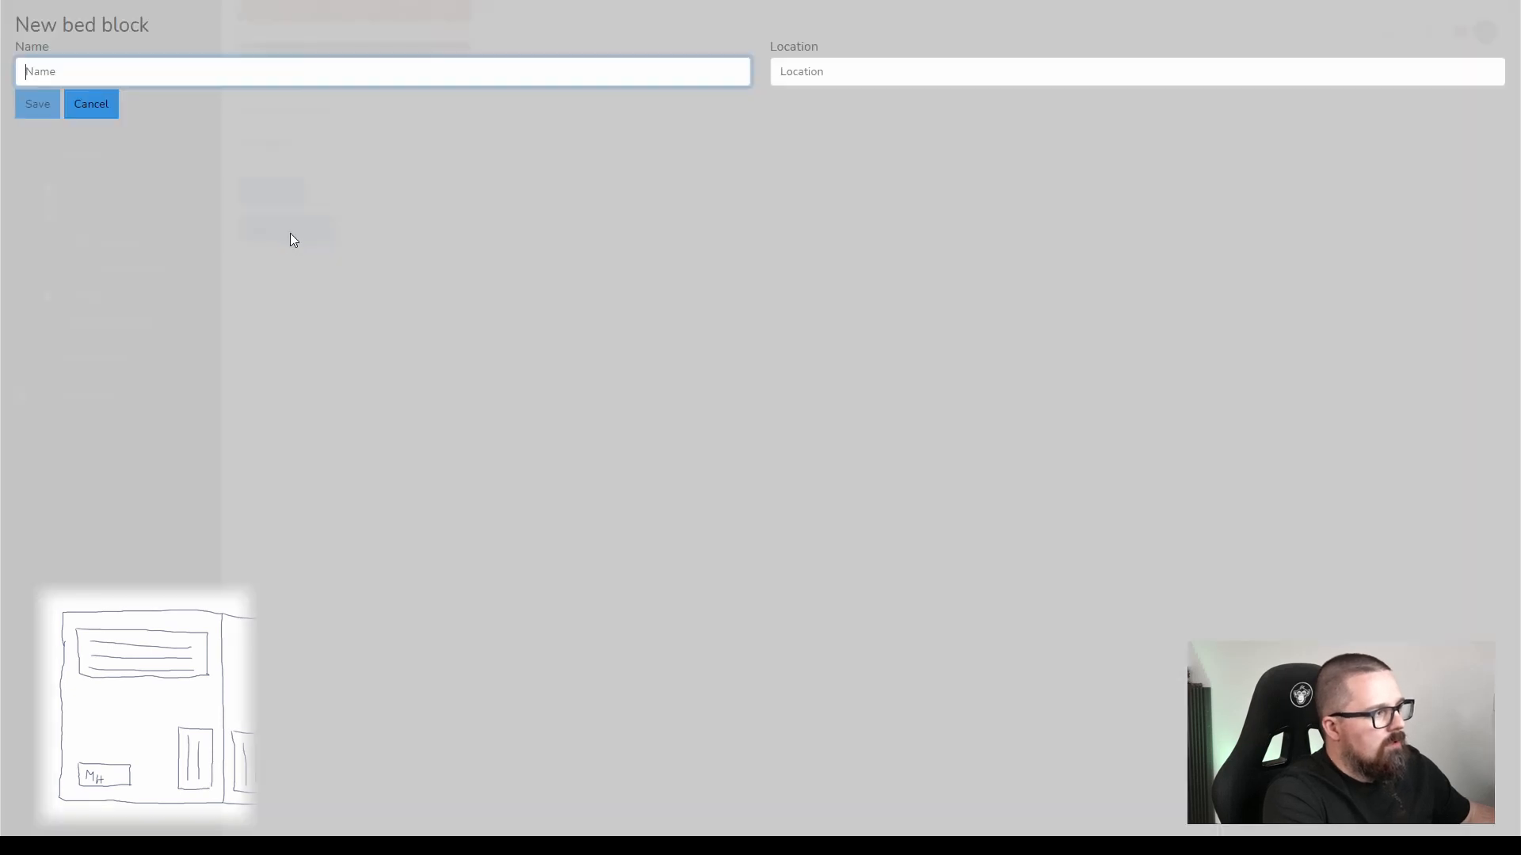
pyautogui.click(106, 72)
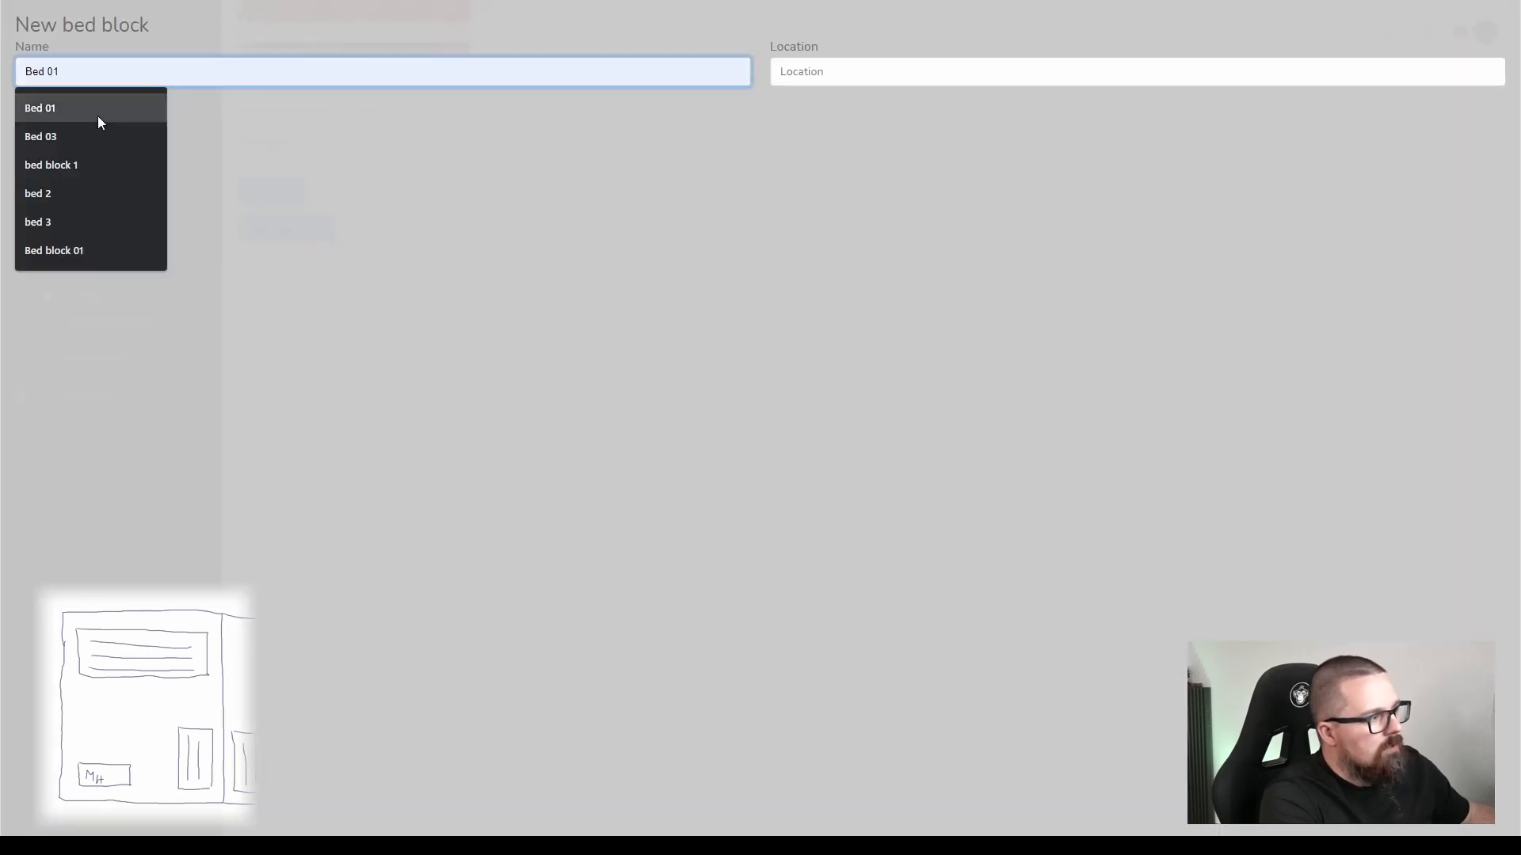
pyautogui.click(88, 247)
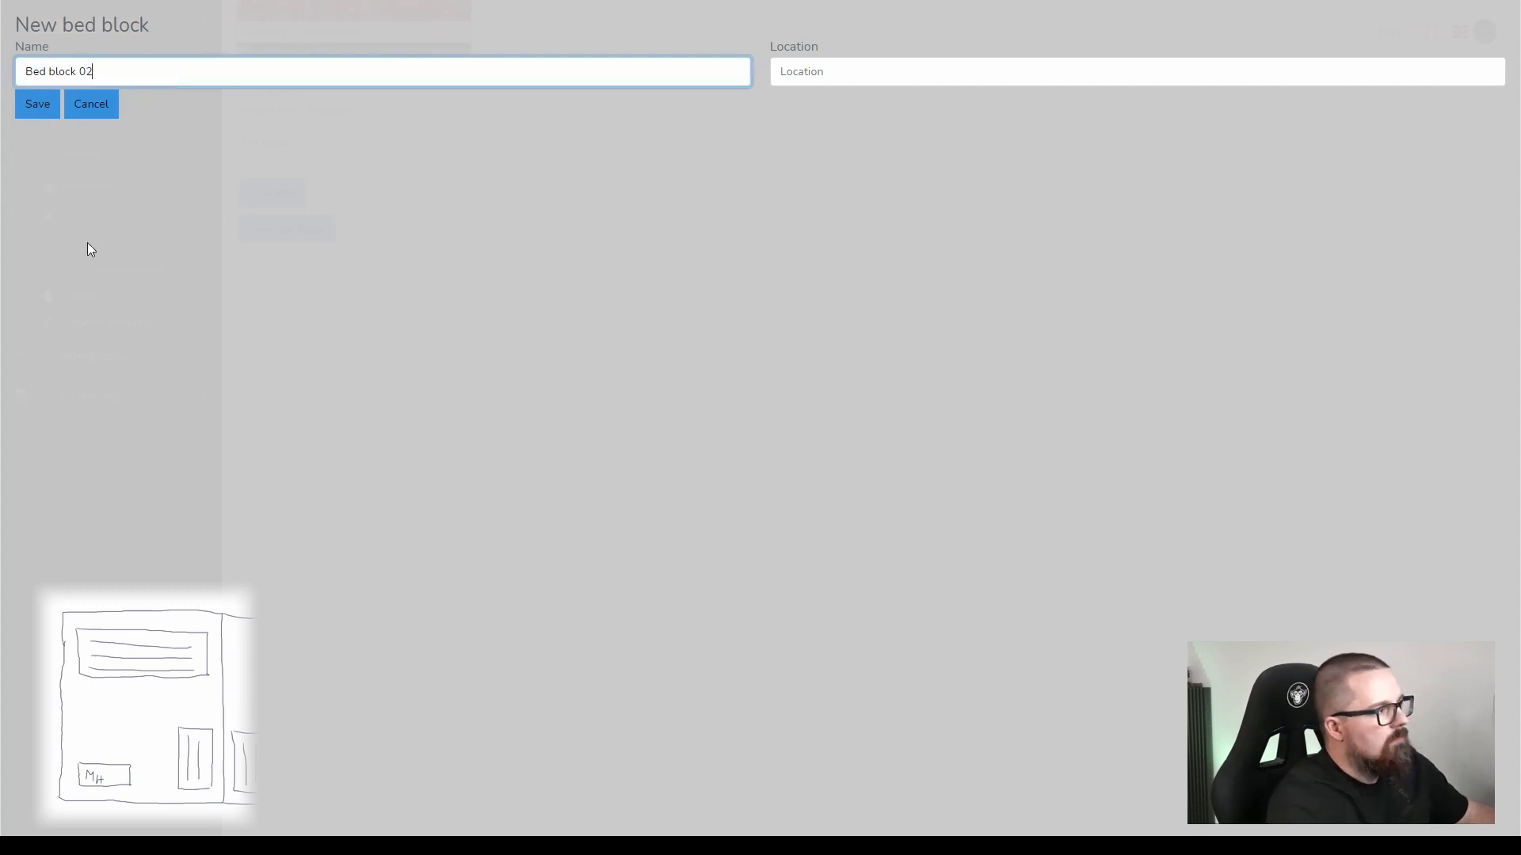
pyautogui.click(38, 109)
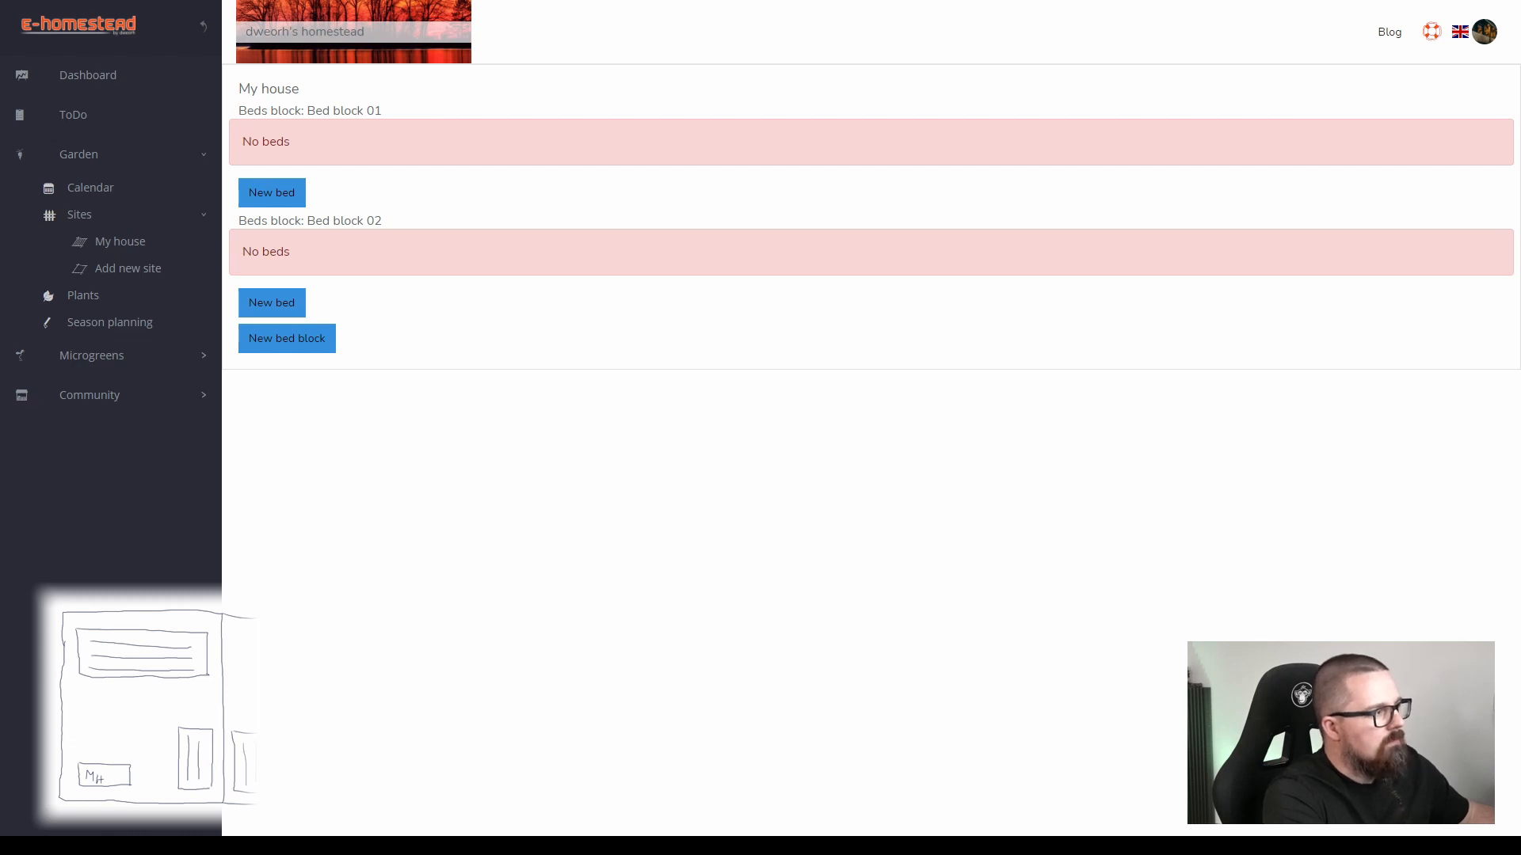
# Add a bed named Bed 01 to Bed block 01, keeping the default dimensions.
pyautogui.click(287, 200)
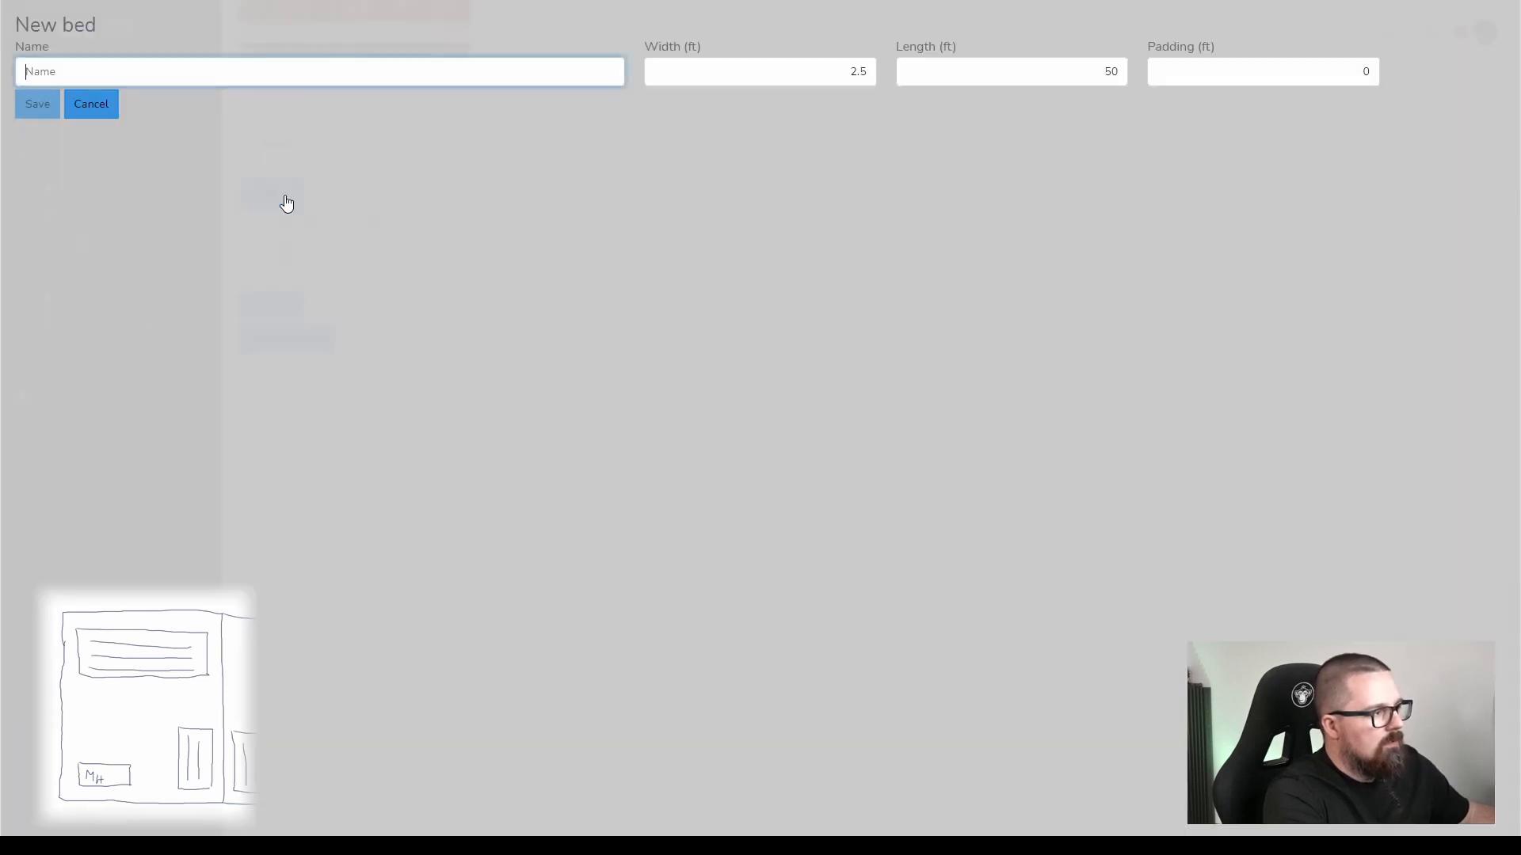
pyautogui.click(267, 79)
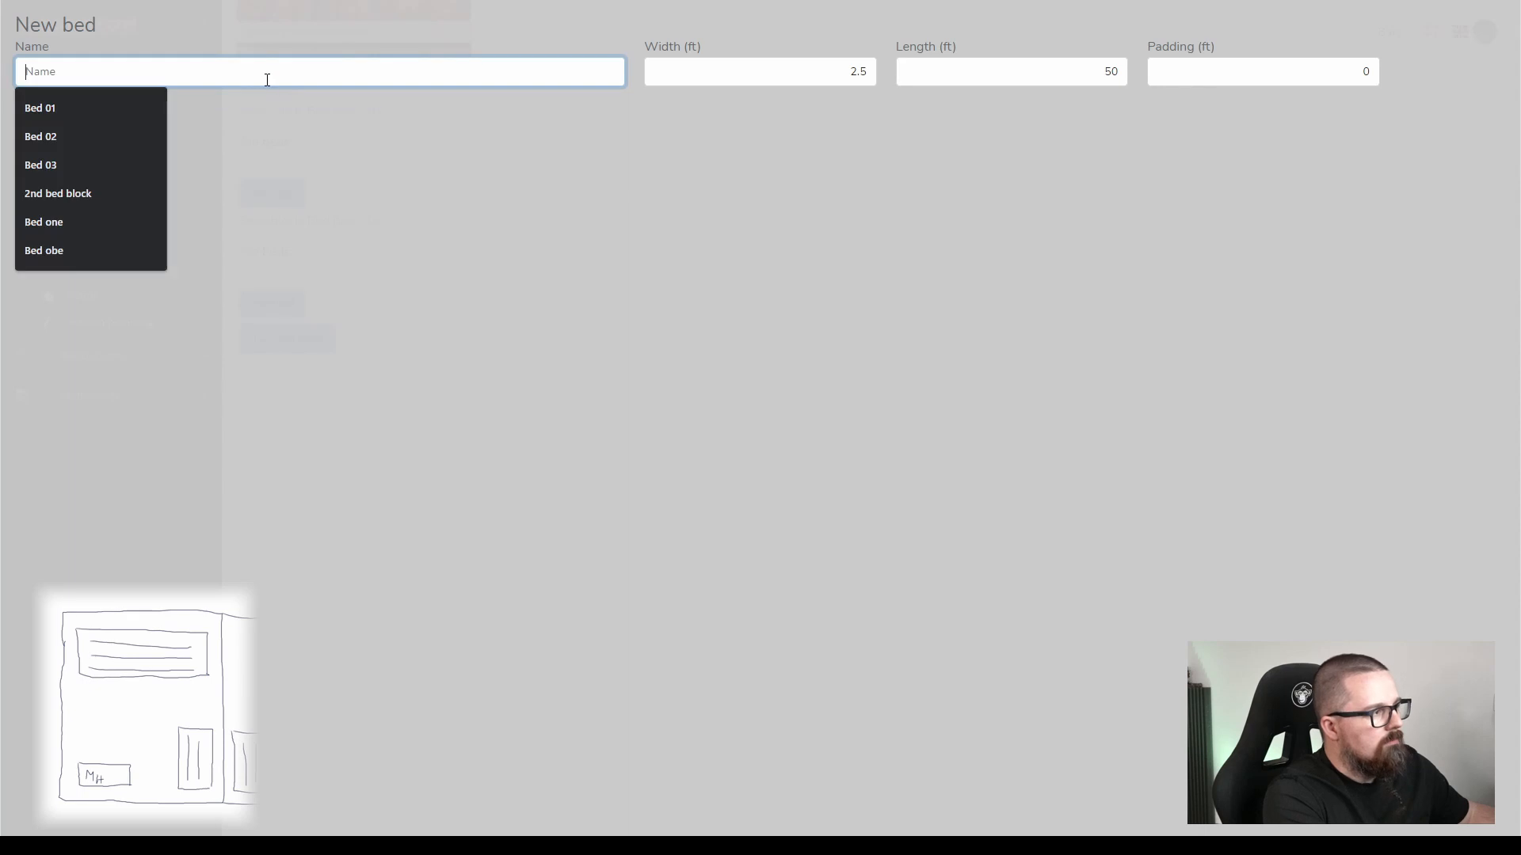
pyautogui.click(136, 106)
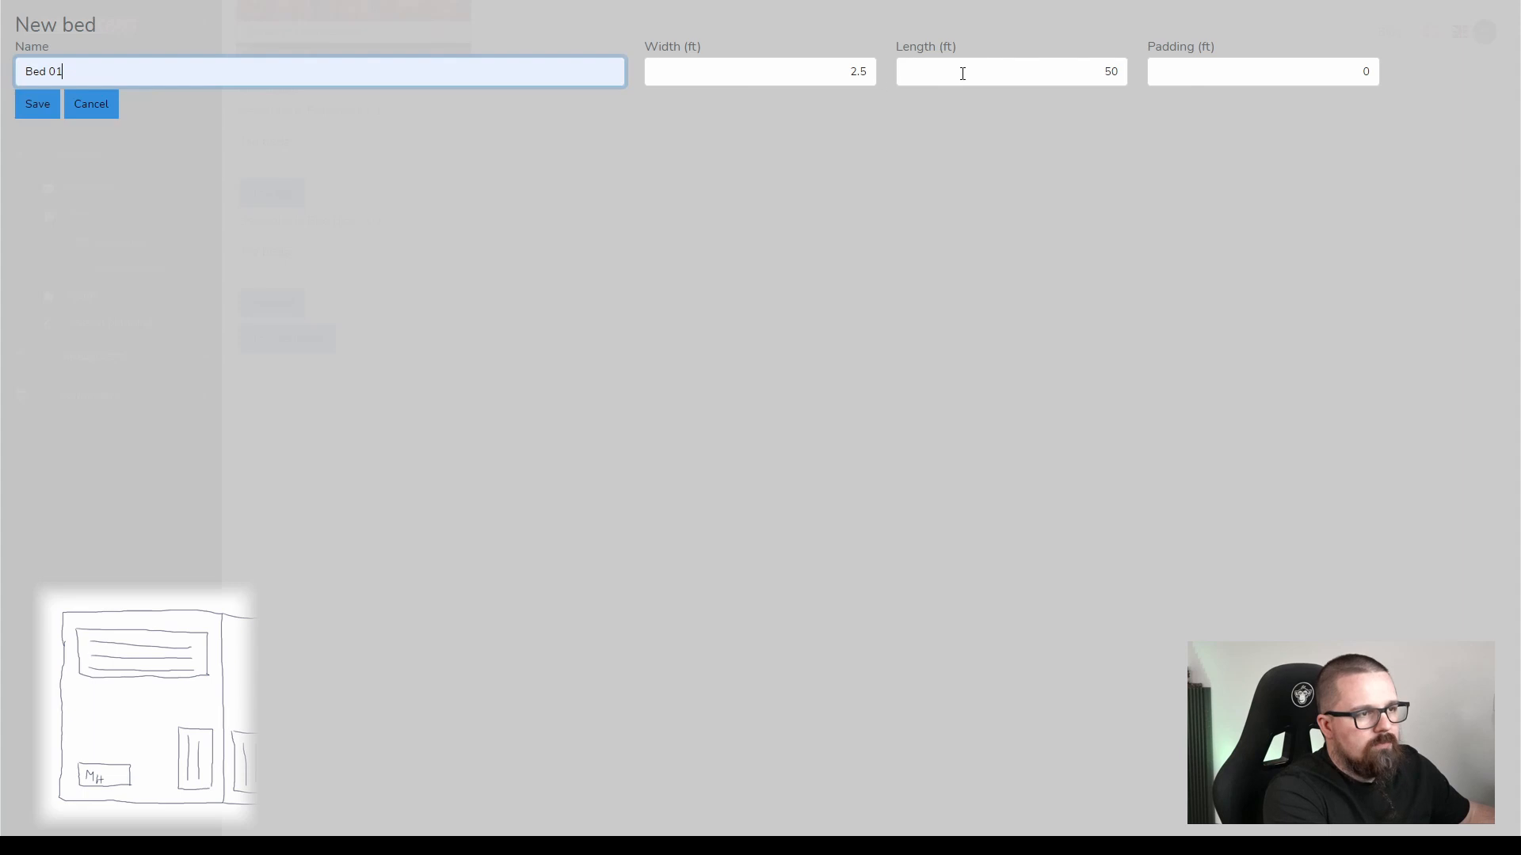
pyautogui.click(45, 106)
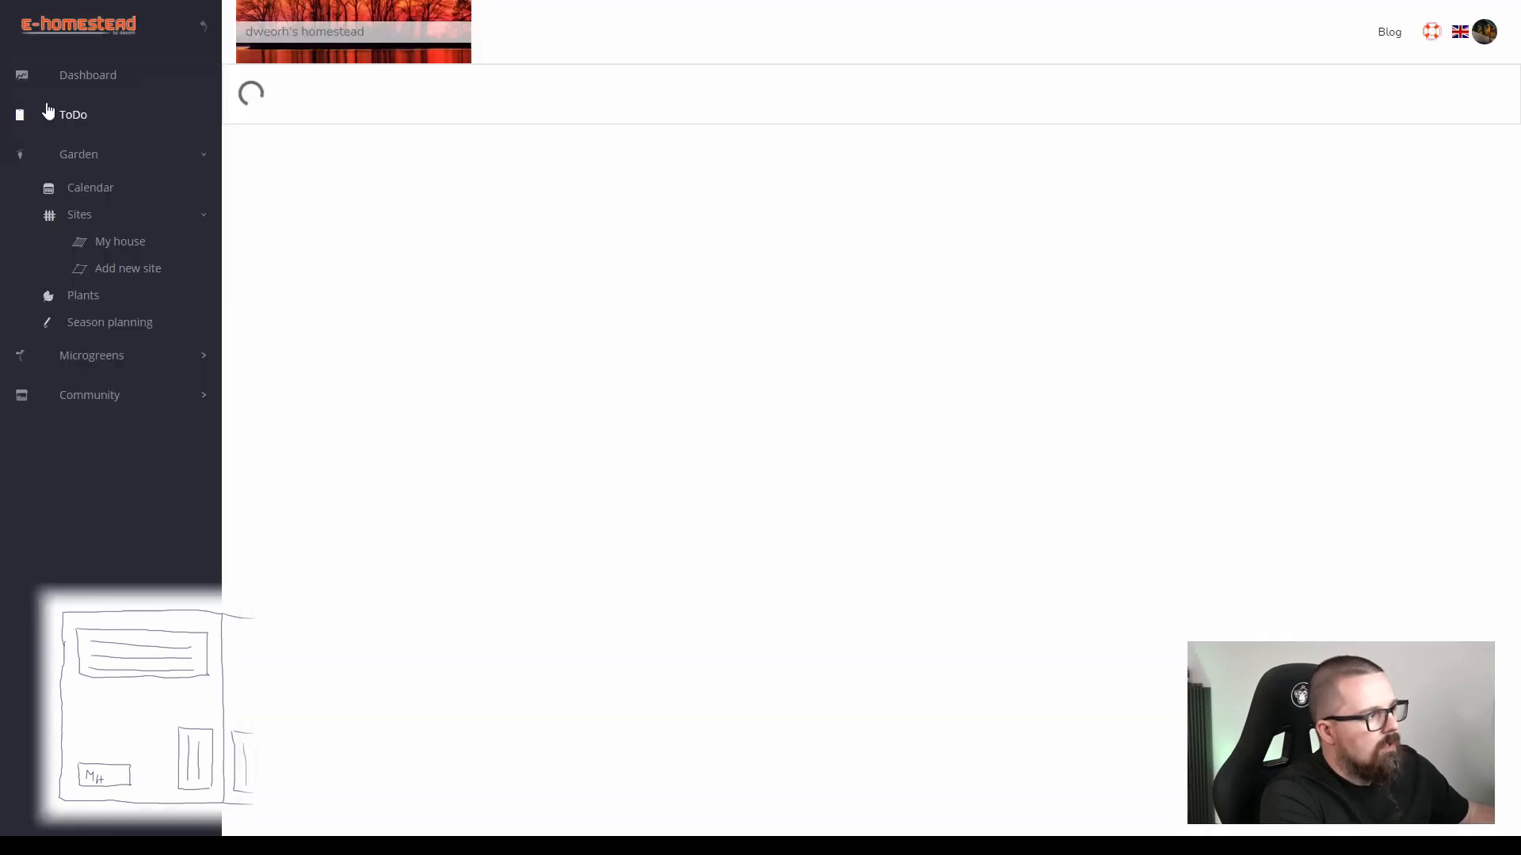
# Add a bed named Bed 02 to Bed block 01 with the default dimensions.
pyautogui.click(272, 213)
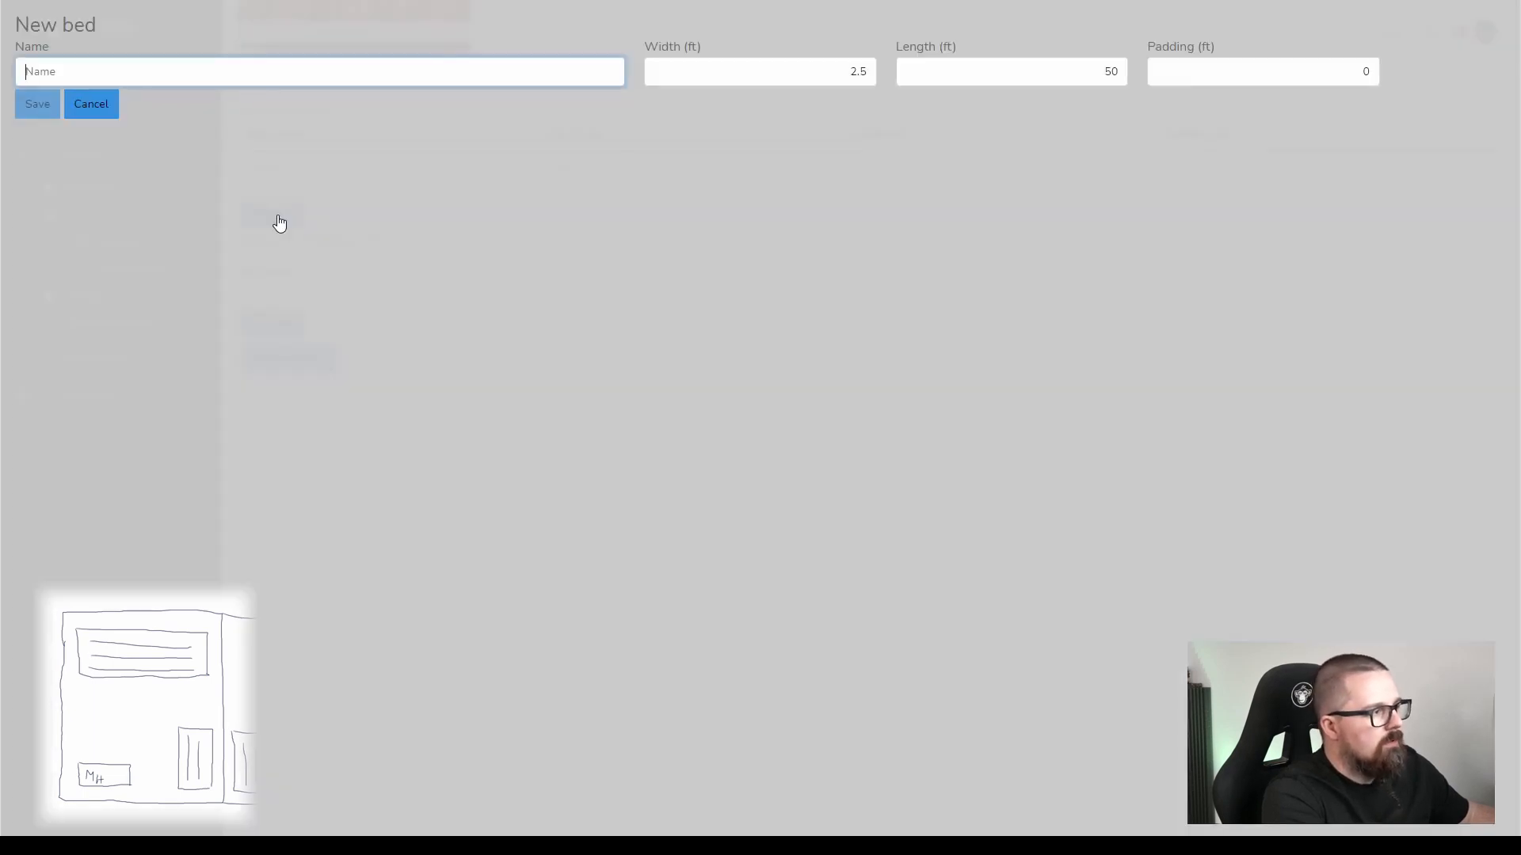
pyautogui.click(170, 73)
pyautogui.click(86, 141)
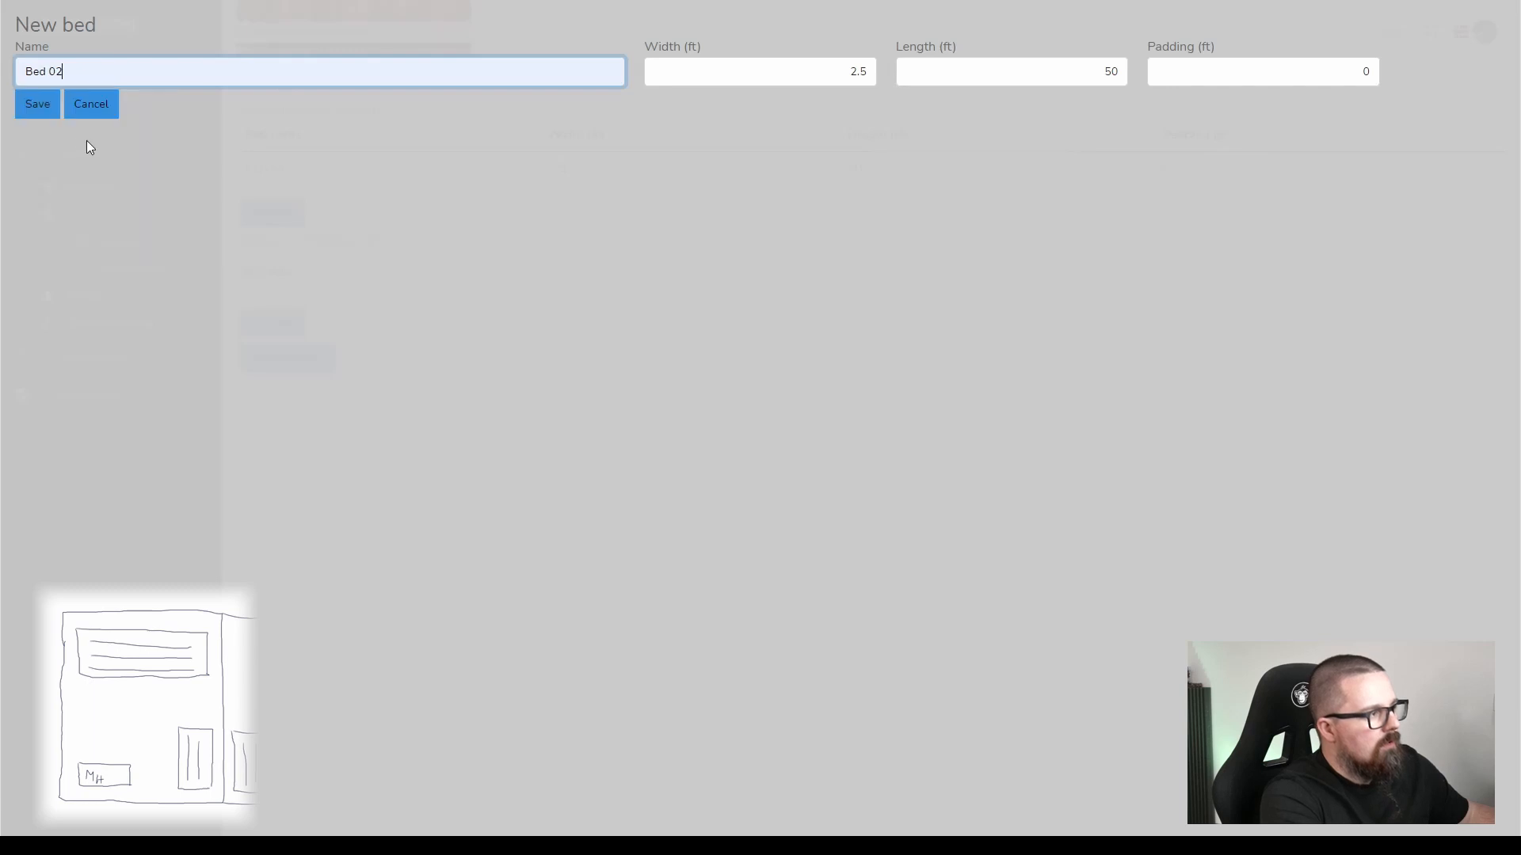
pyautogui.click(39, 105)
# Add a bed named Bed 03 to Bed block 01 with the default dimensions.
pyautogui.click(285, 241)
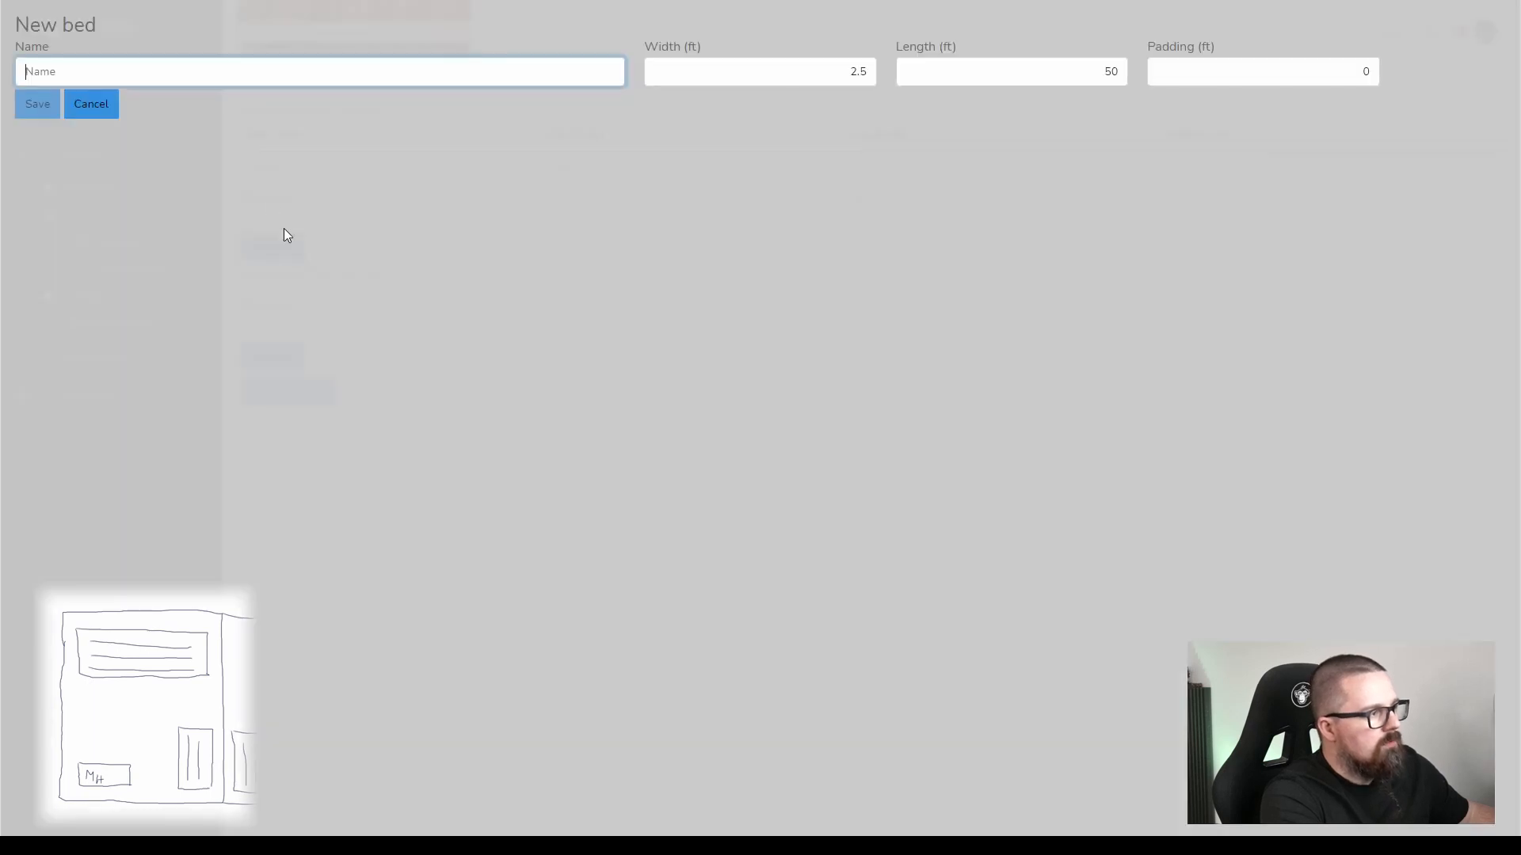
pyautogui.click(250, 85)
pyautogui.click(117, 161)
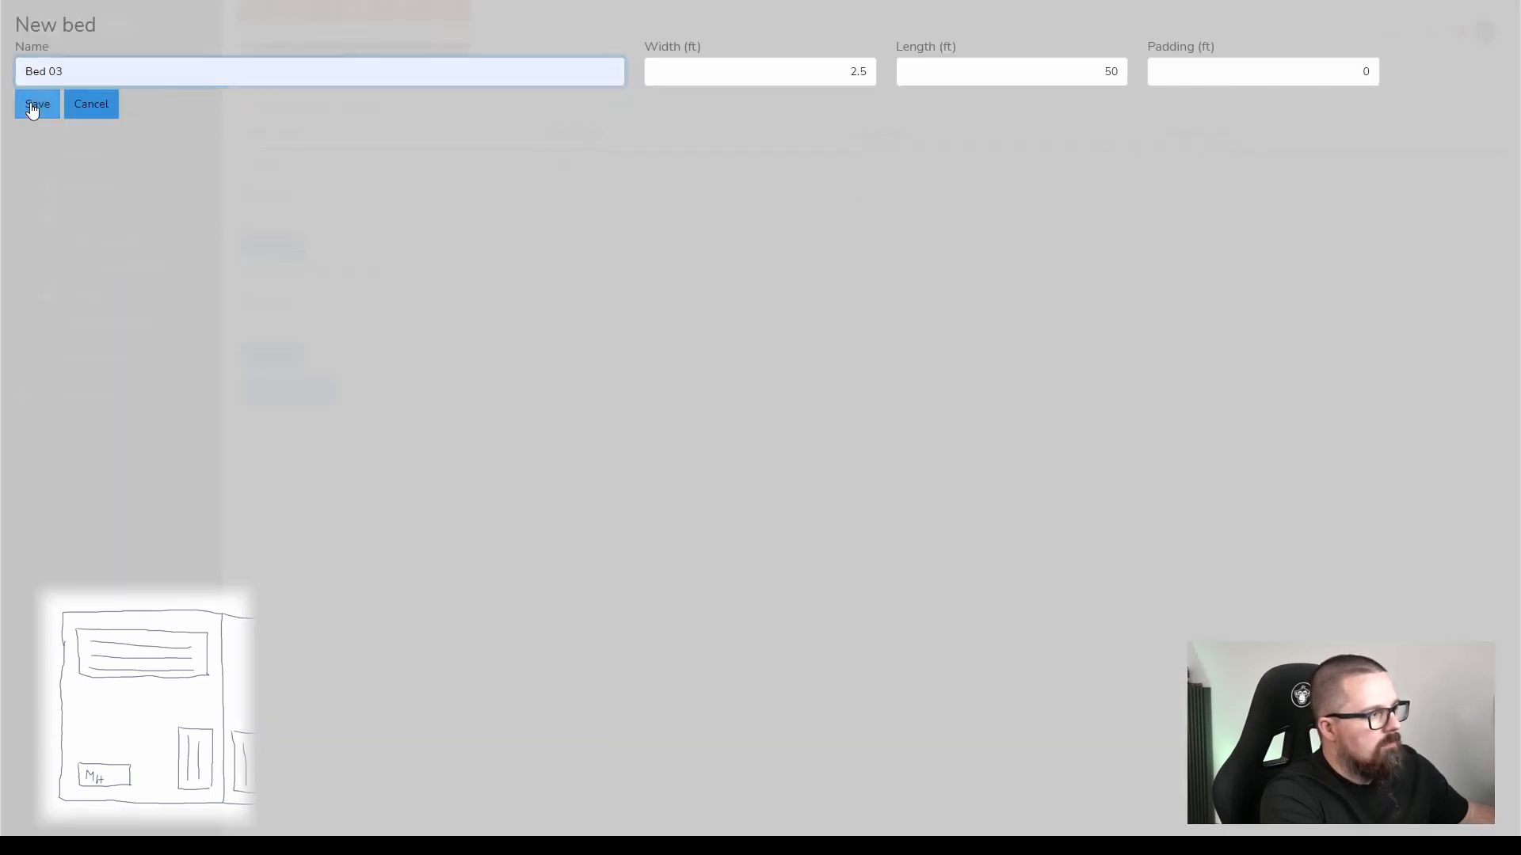
pyautogui.click(36, 105)
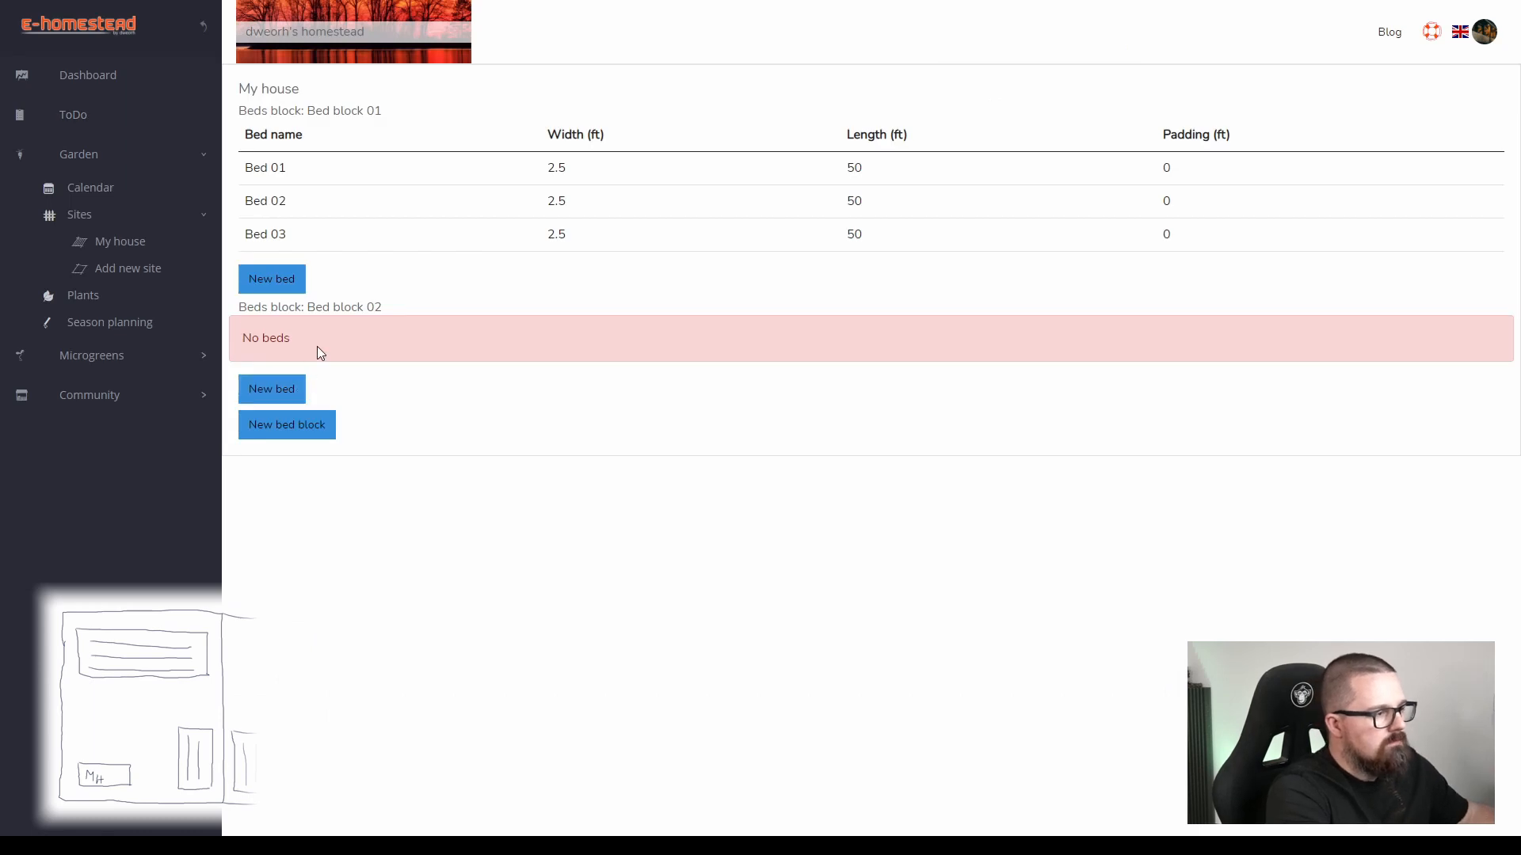
# Add a bed named Bed one with a length of 25 ft to Bed block 02.
pyautogui.click(291, 390)
pyautogui.click(245, 80)
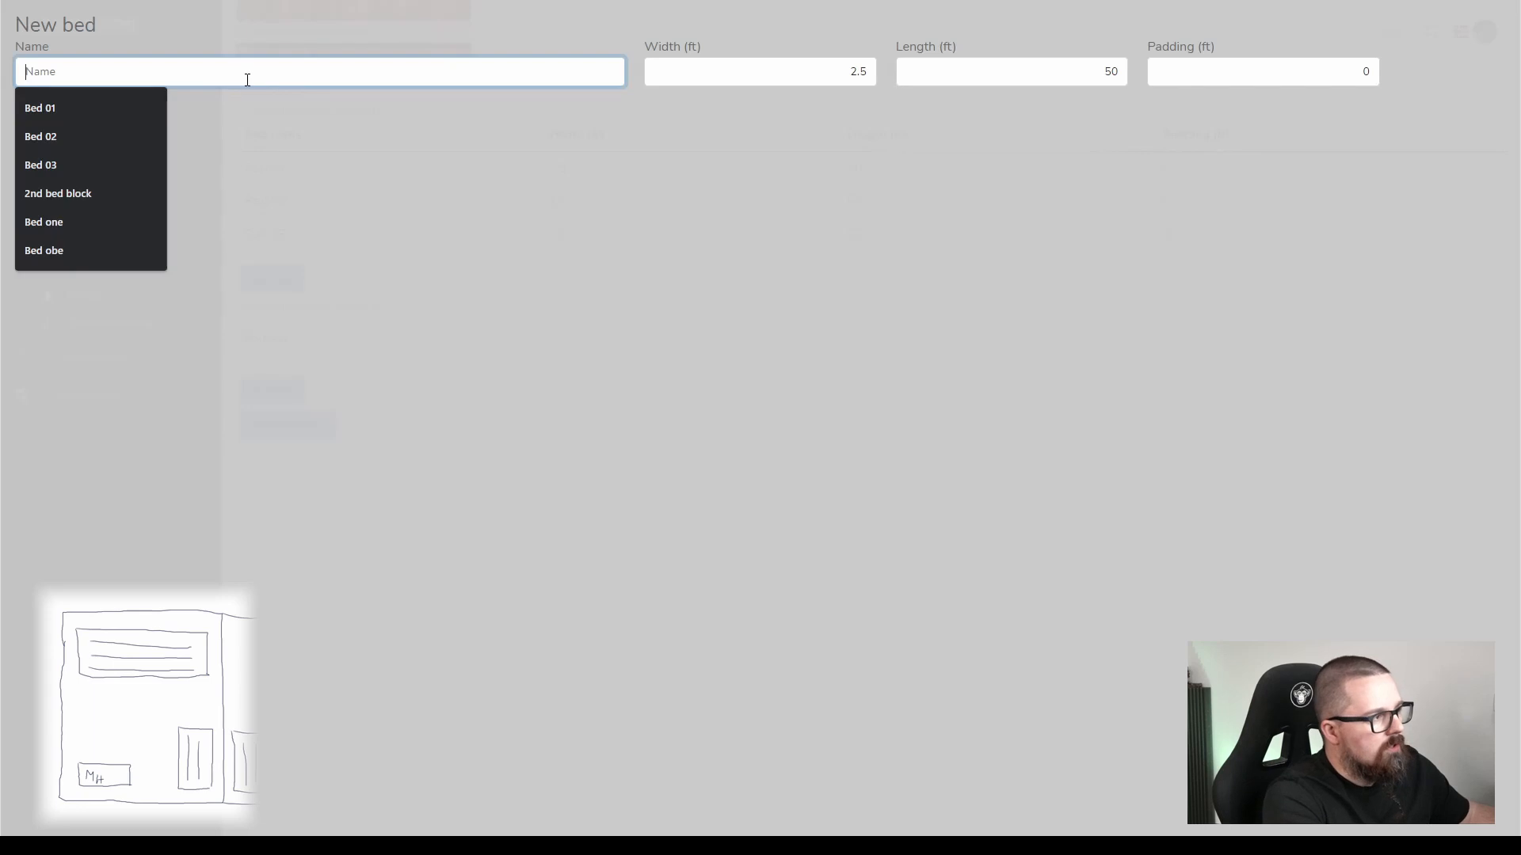
pyautogui.click(111, 223)
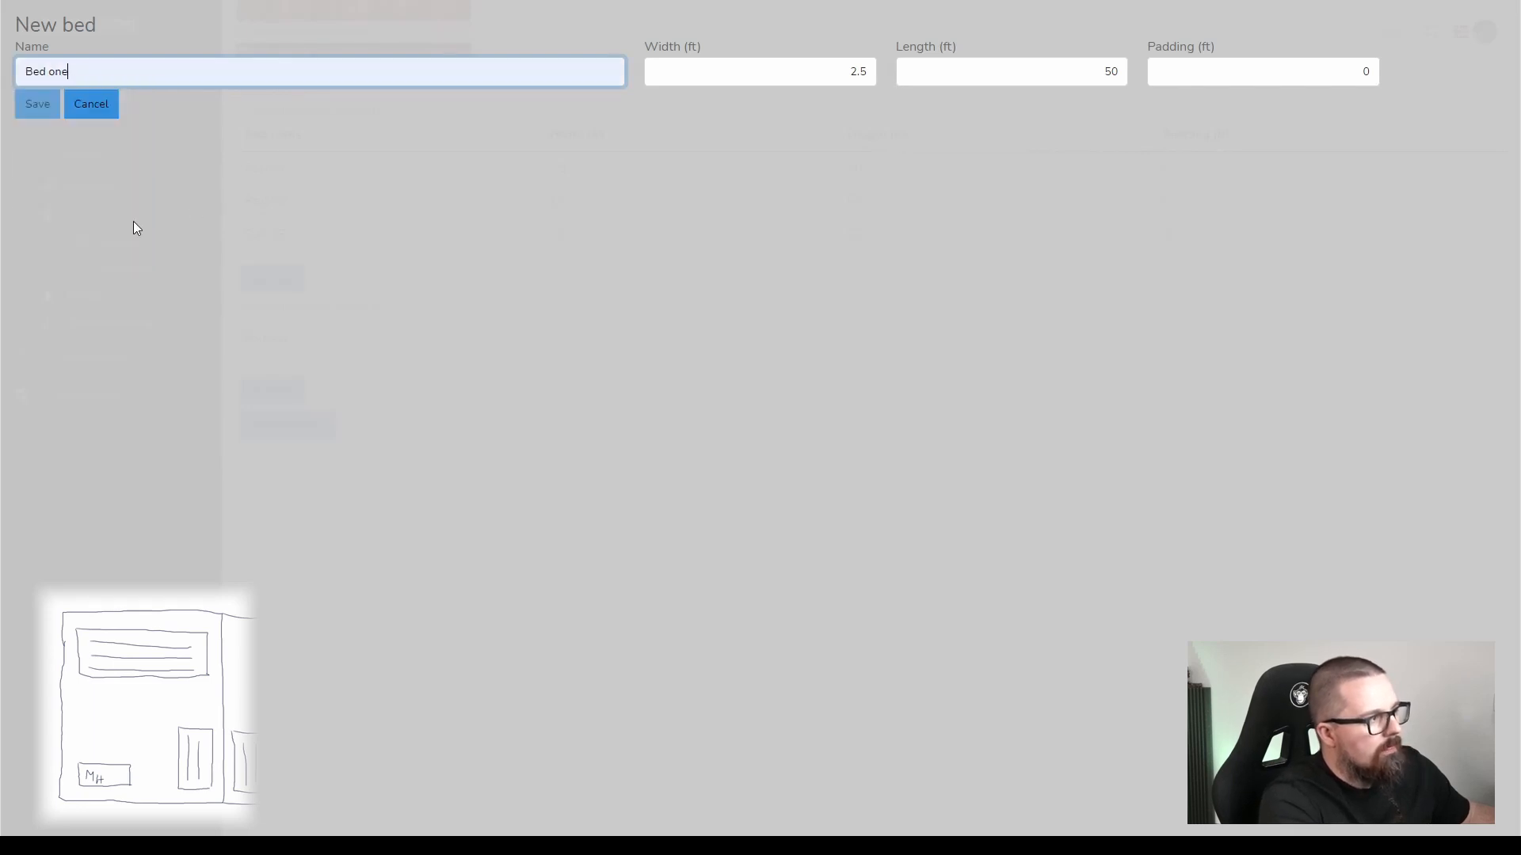
pyautogui.doubleClick(1066, 82)
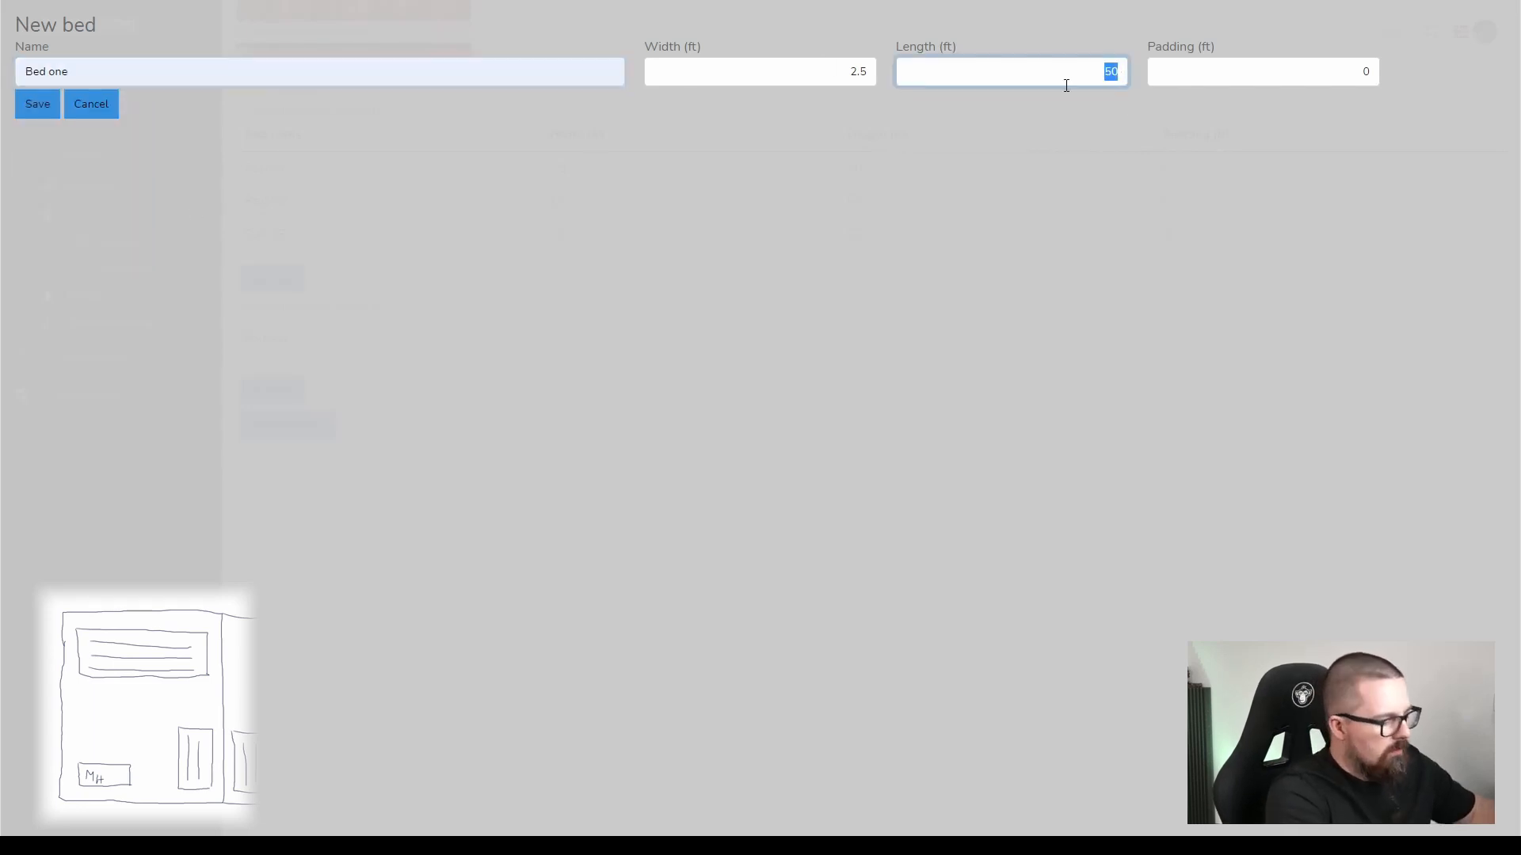
pyautogui.write('25')
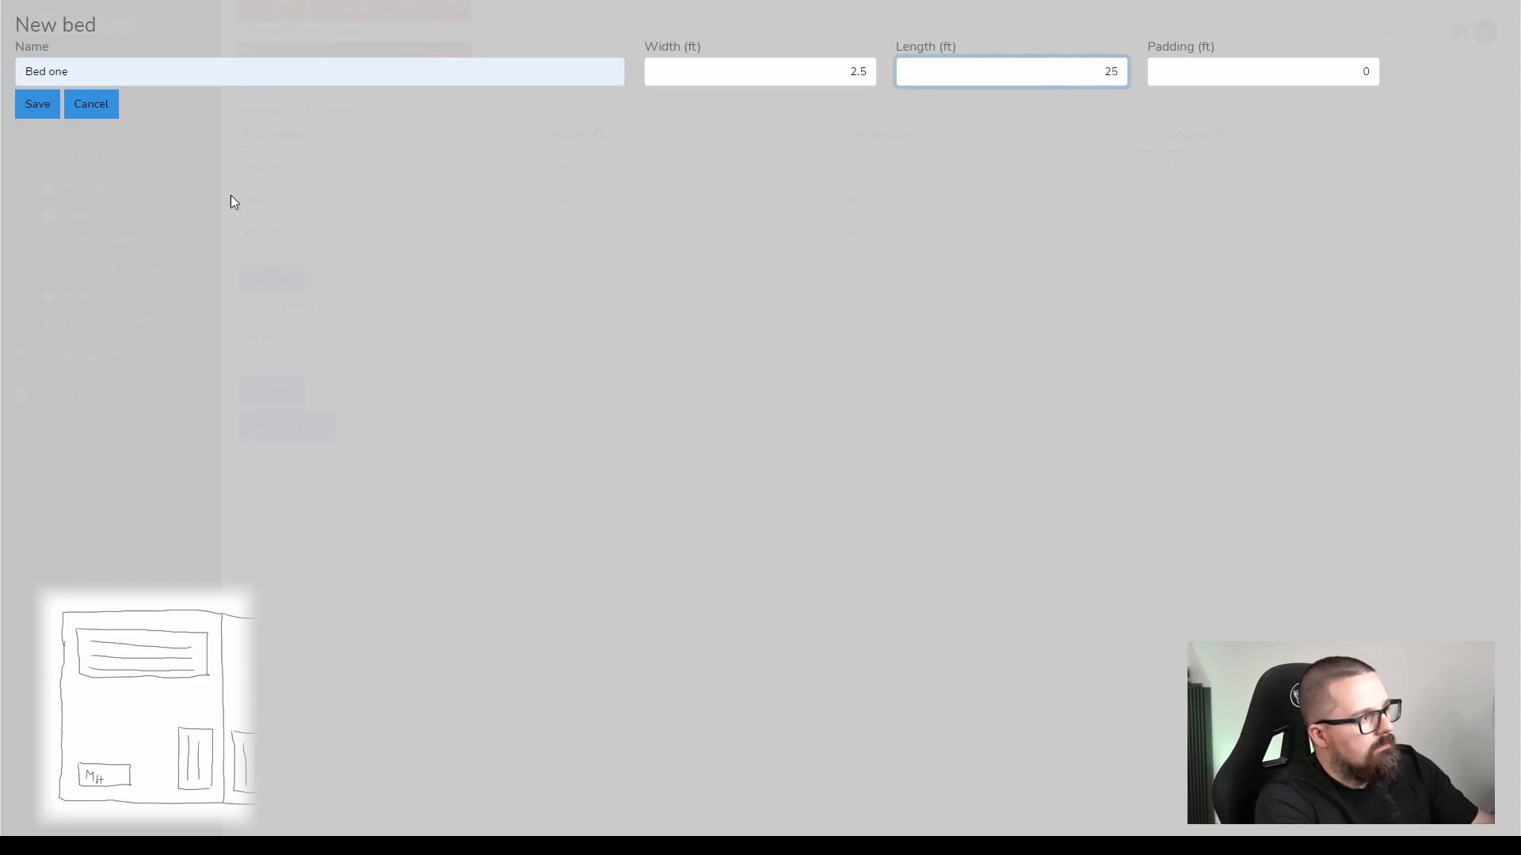
pyautogui.click(38, 104)
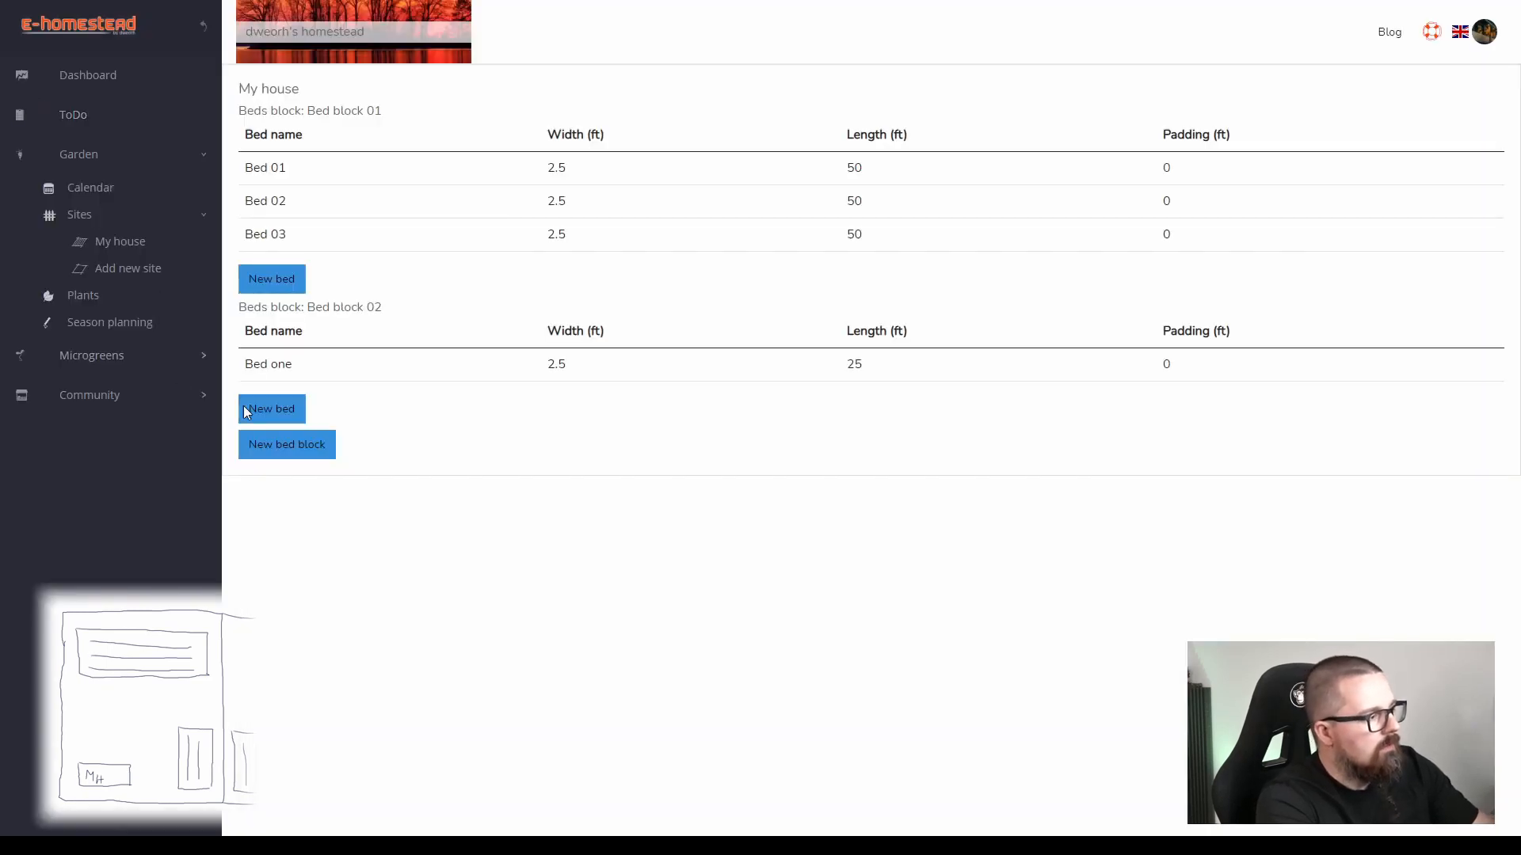
# Add a bed named Bed two with a length of 25 ft to Bed block 02.
pyautogui.click(258, 409)
pyautogui.click(299, 77)
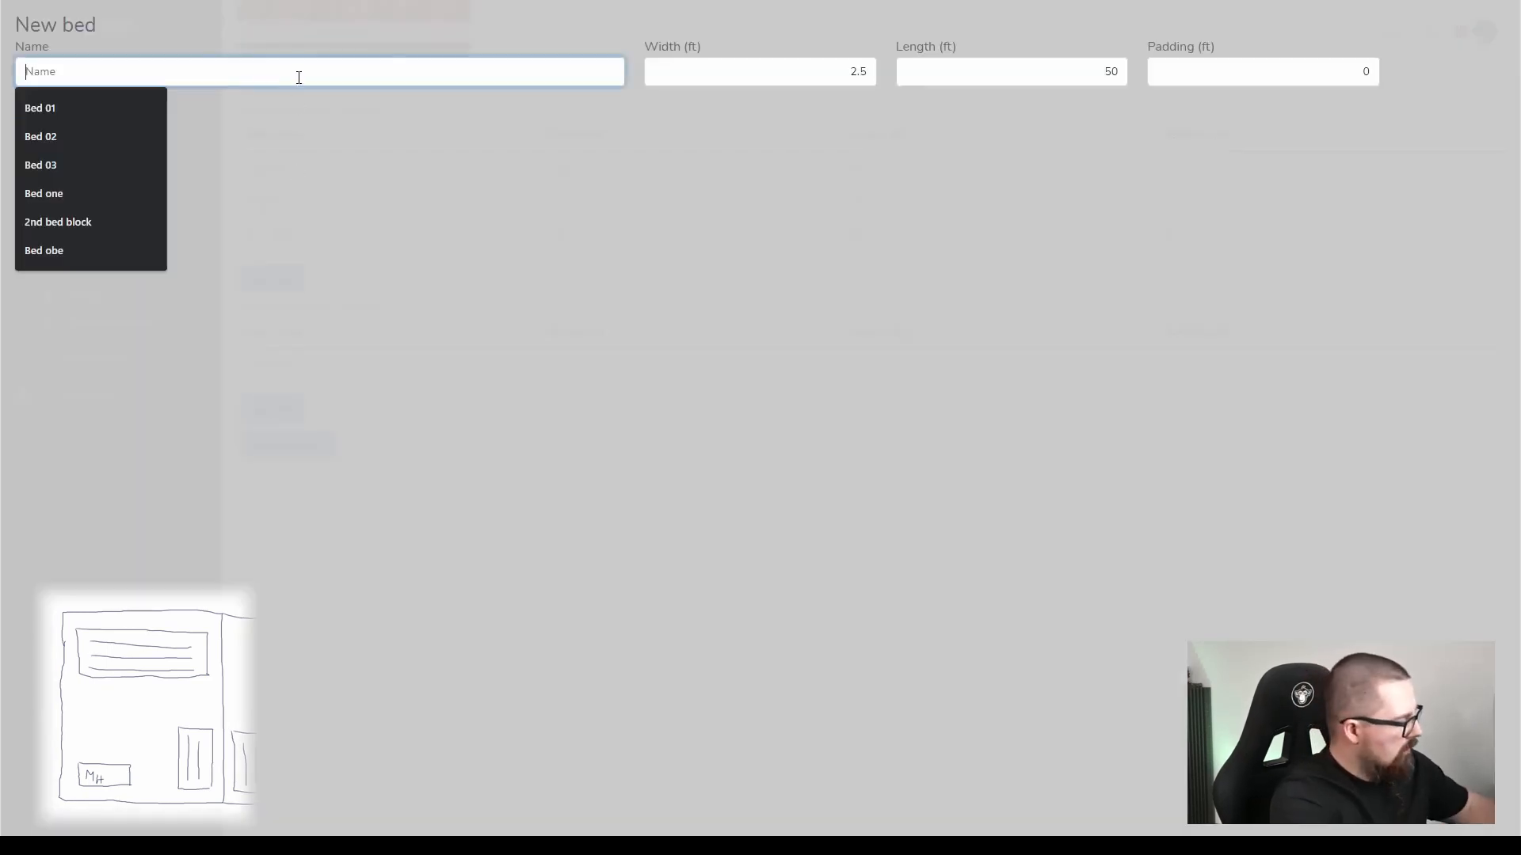
pyautogui.write('Bed ')
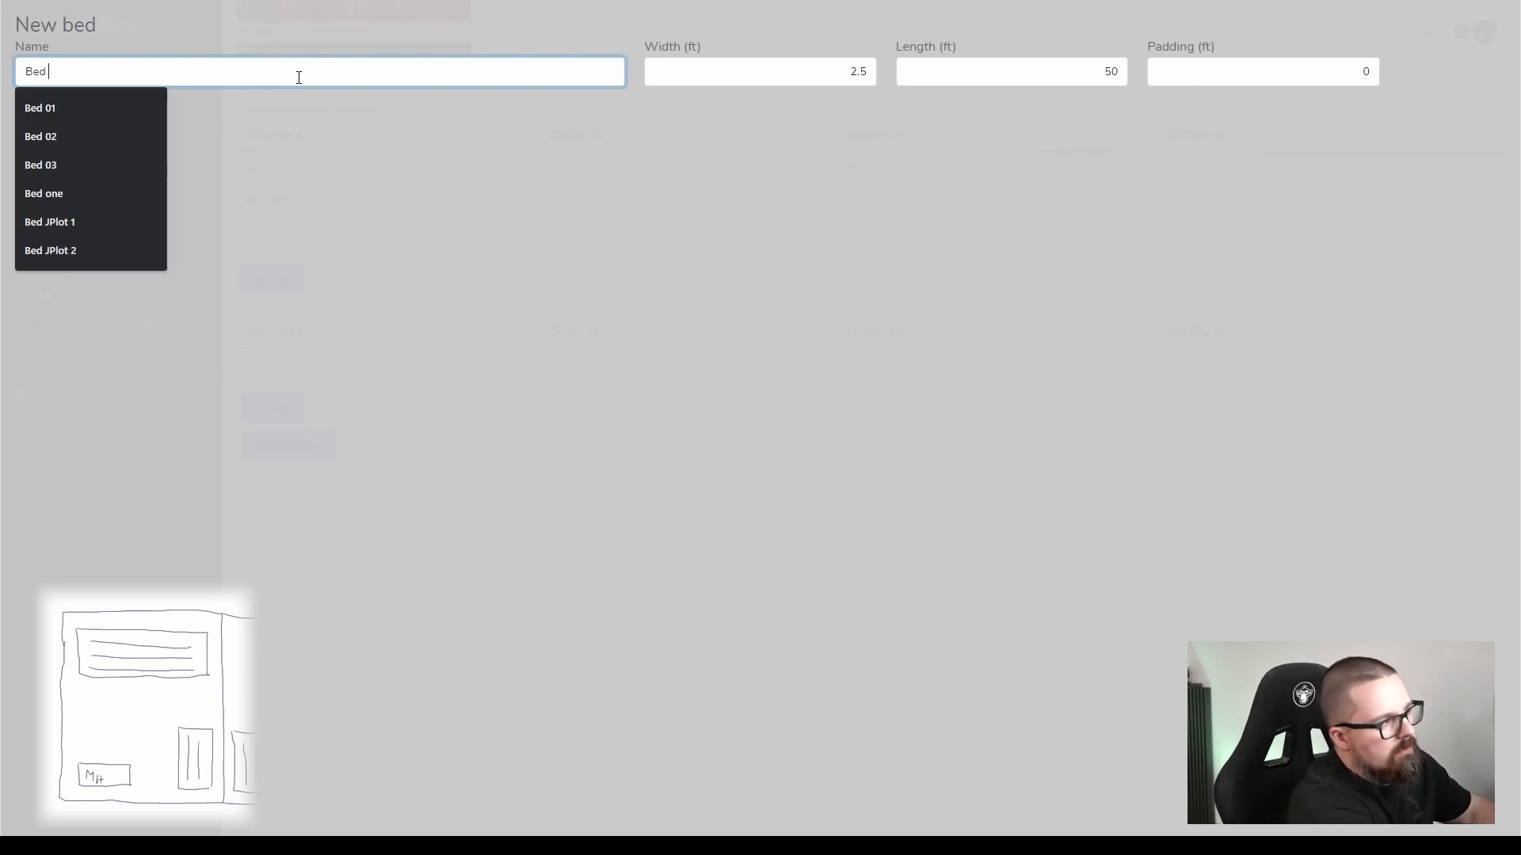
pyautogui.write('two')
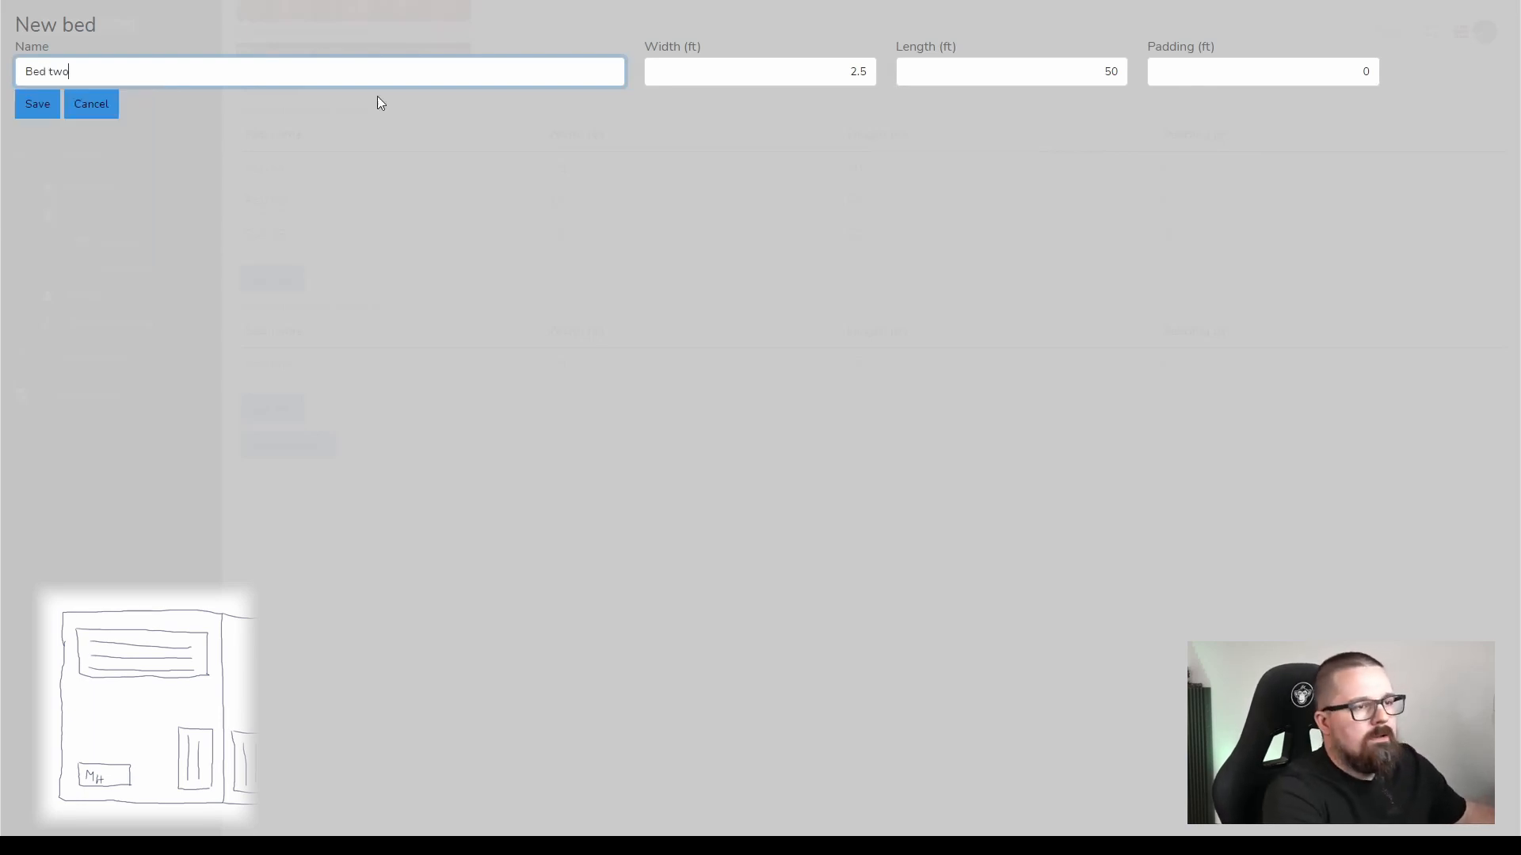
pyautogui.doubleClick(1108, 69)
pyautogui.write('2')
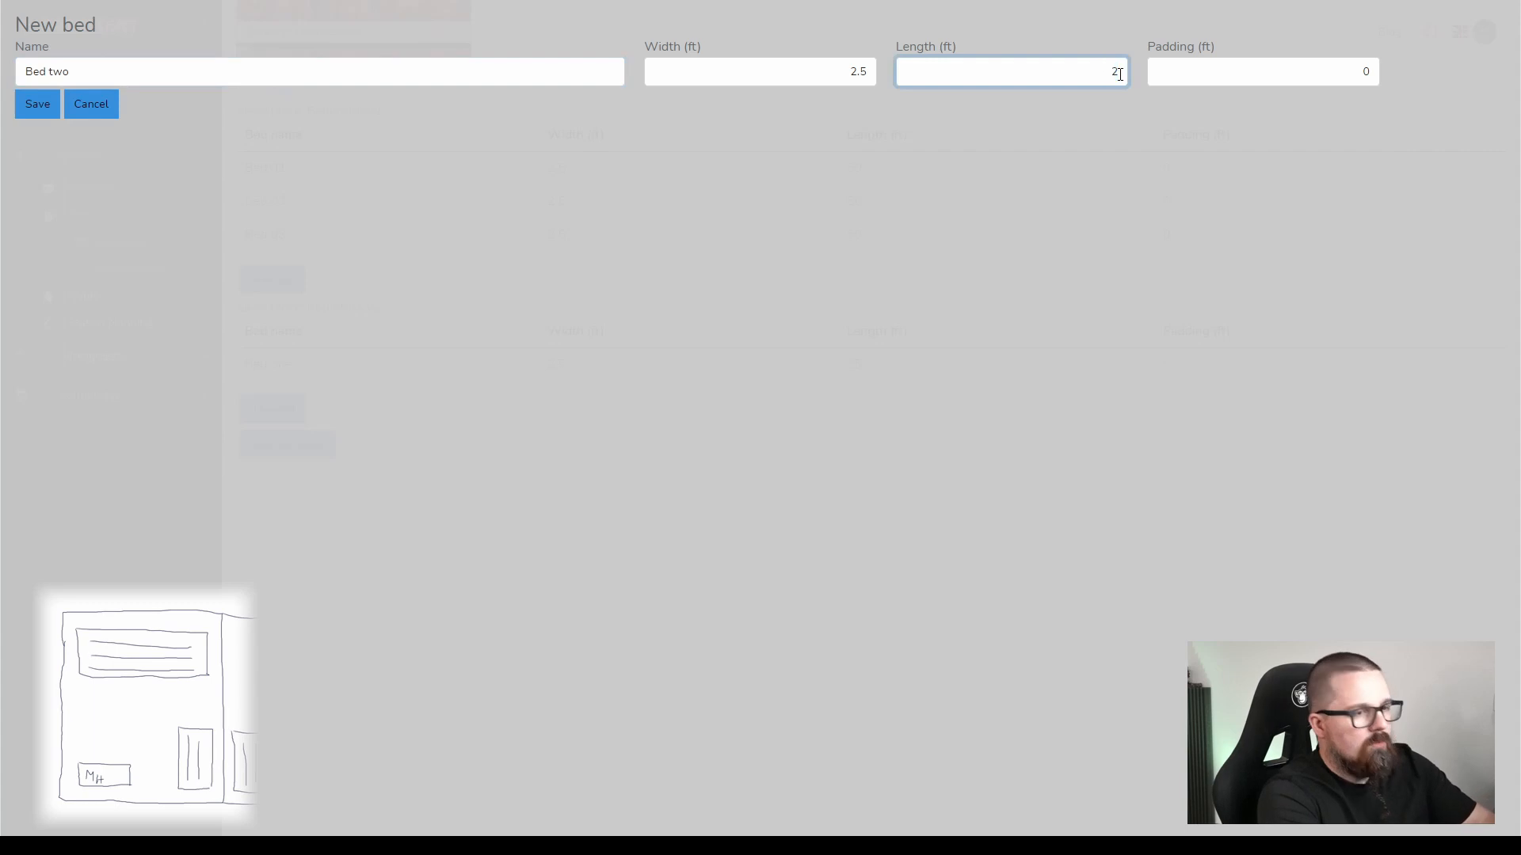
pyautogui.click(44, 108)
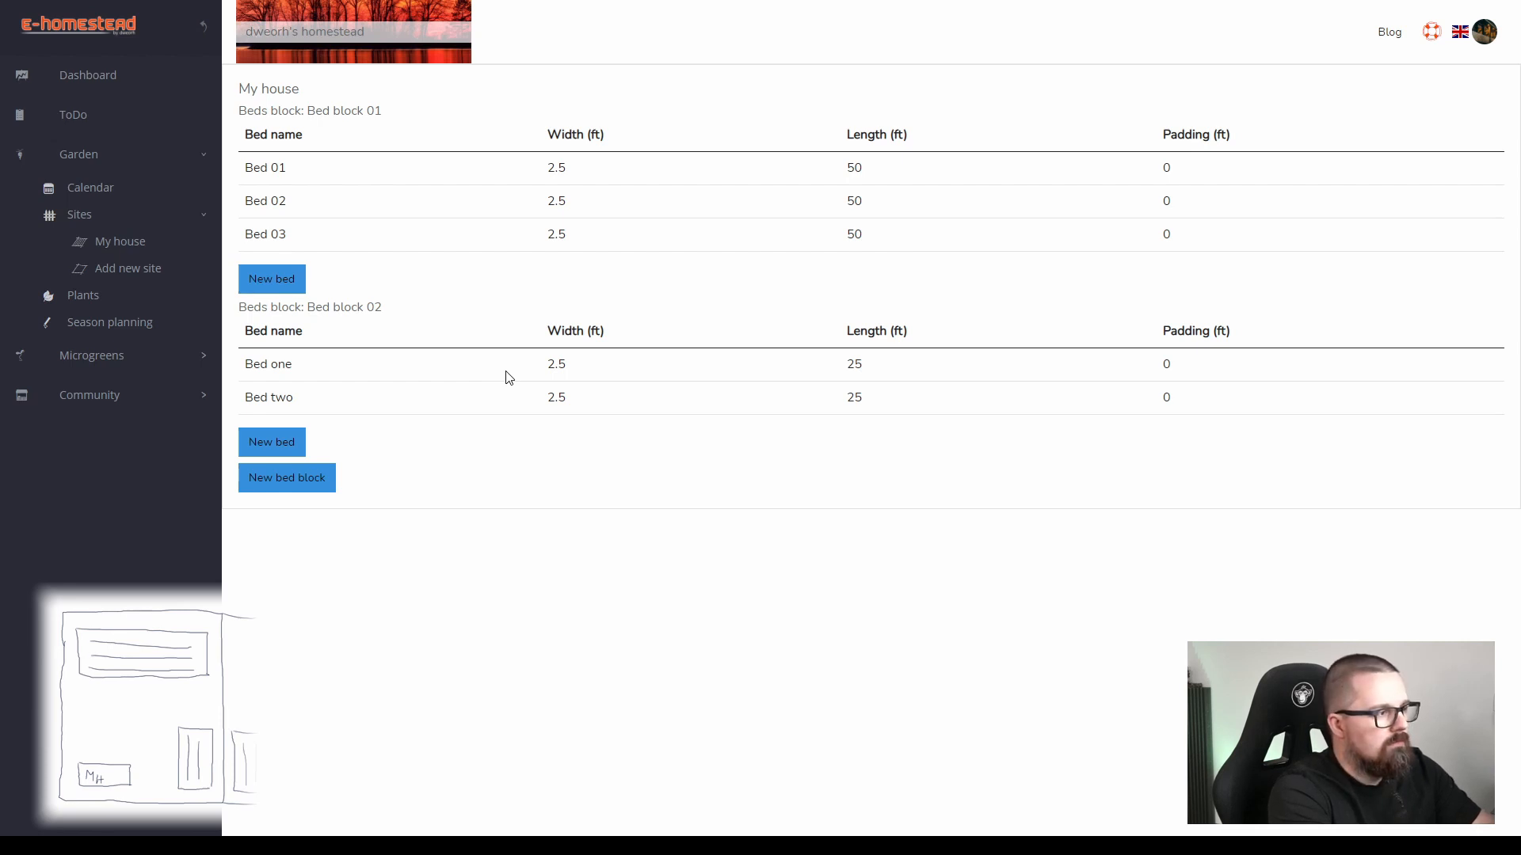
# Create a new garden site named as the house of the neighbouring plot's owner, leaving the location empty.
pyautogui.click(127, 274)
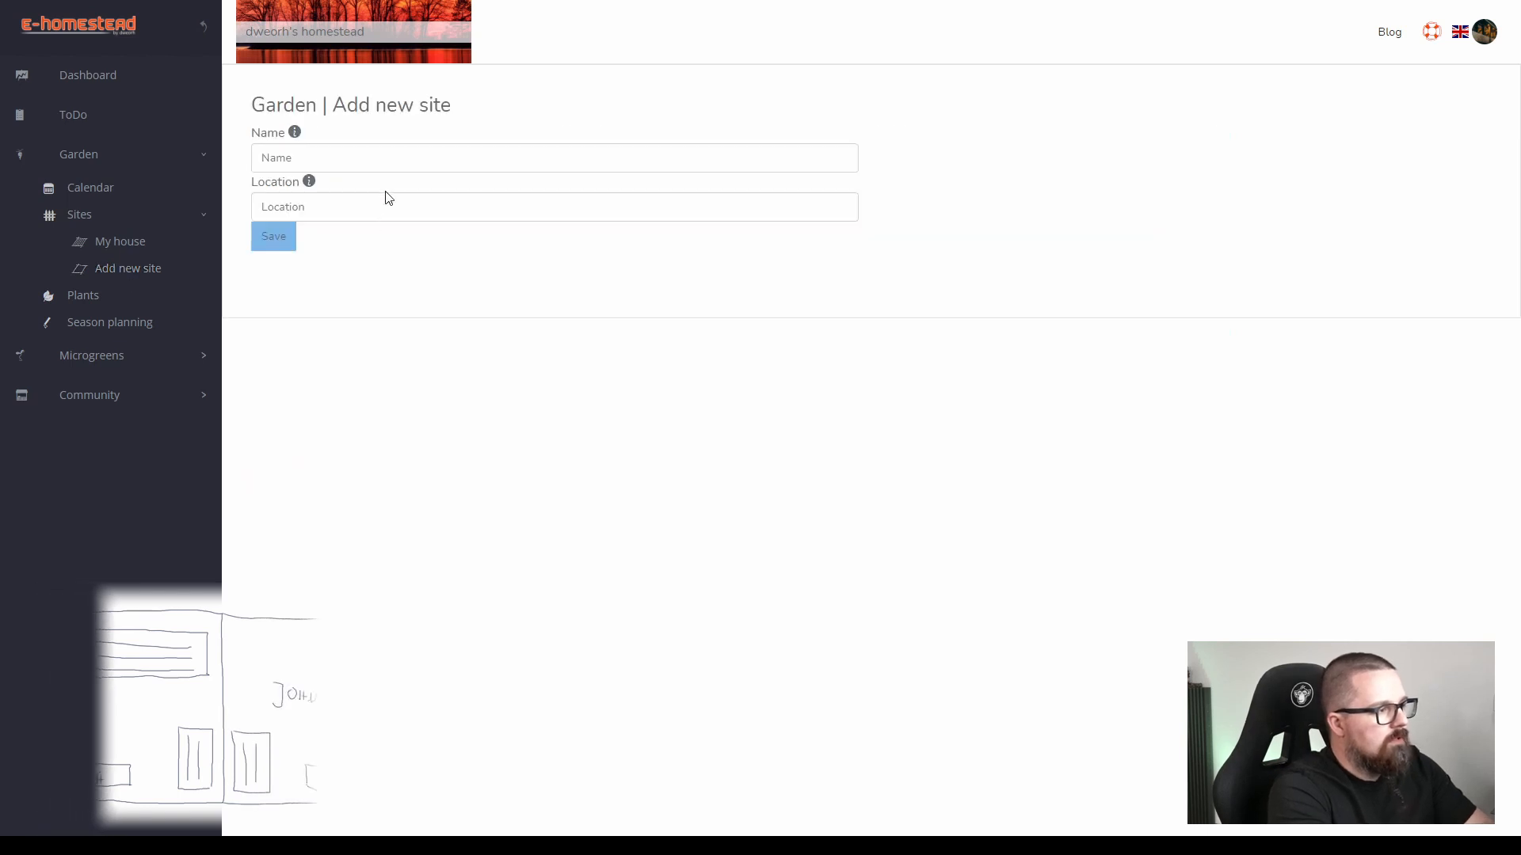
pyautogui.click(398, 159)
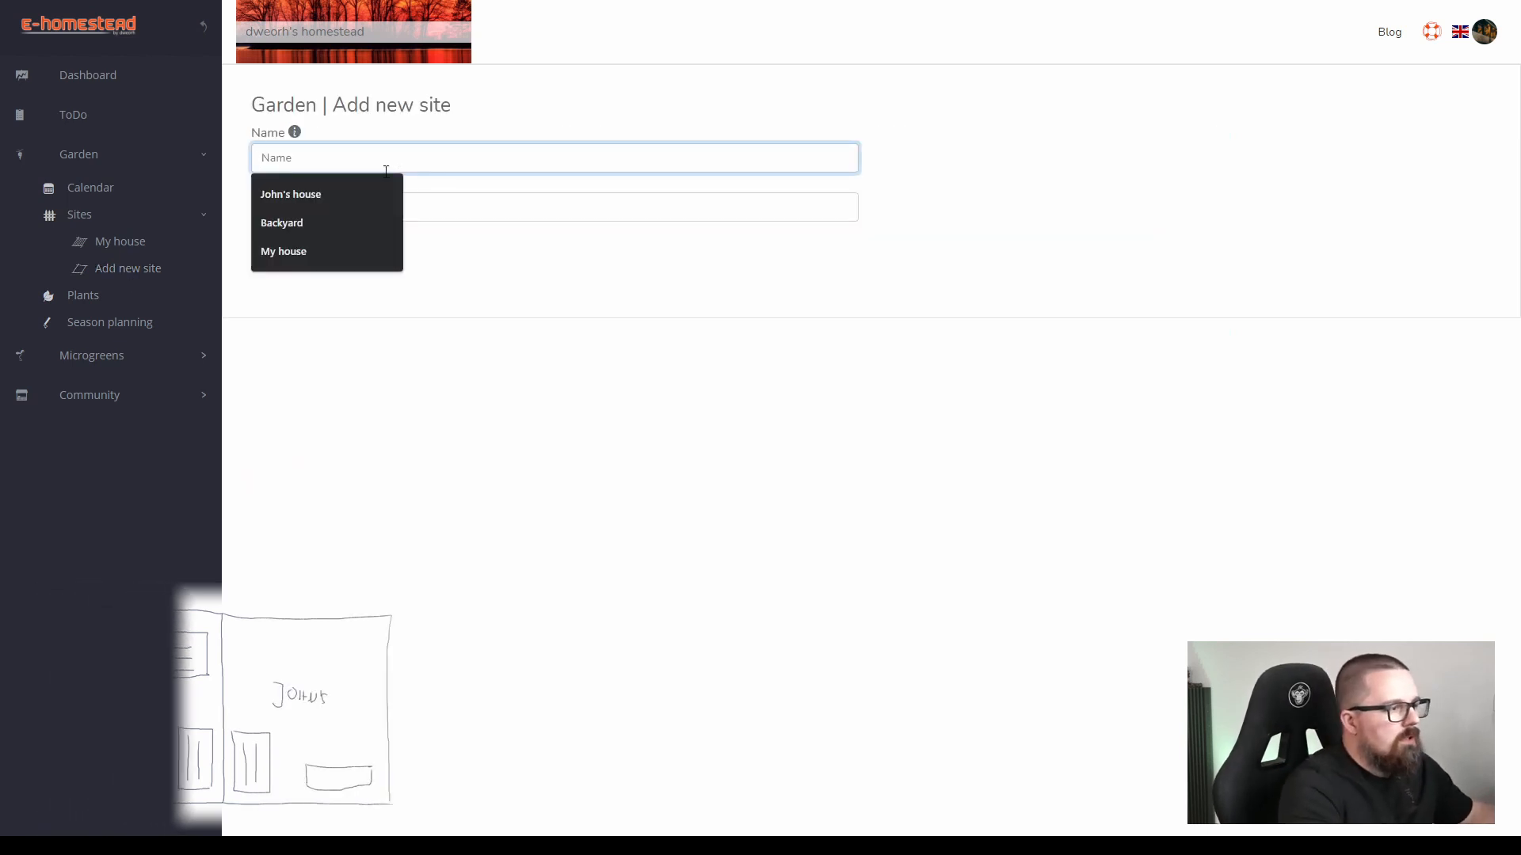
pyautogui.click(349, 196)
pyautogui.click(279, 242)
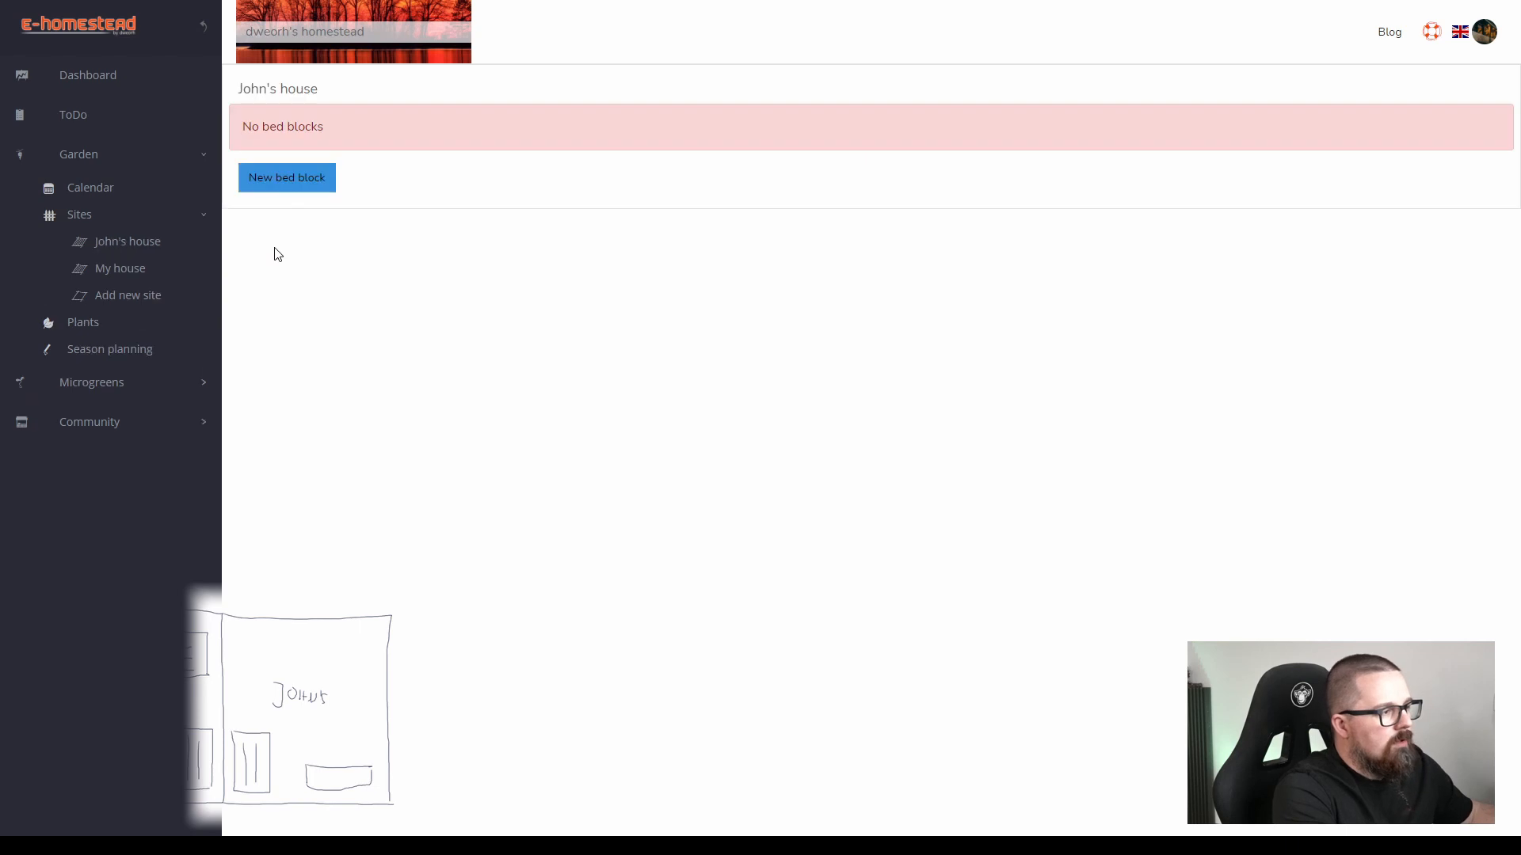
# Add a bed block to the new site, named "Bed group" followed by the owner's first name and 1.
pyautogui.click(293, 187)
pyautogui.click(229, 78)
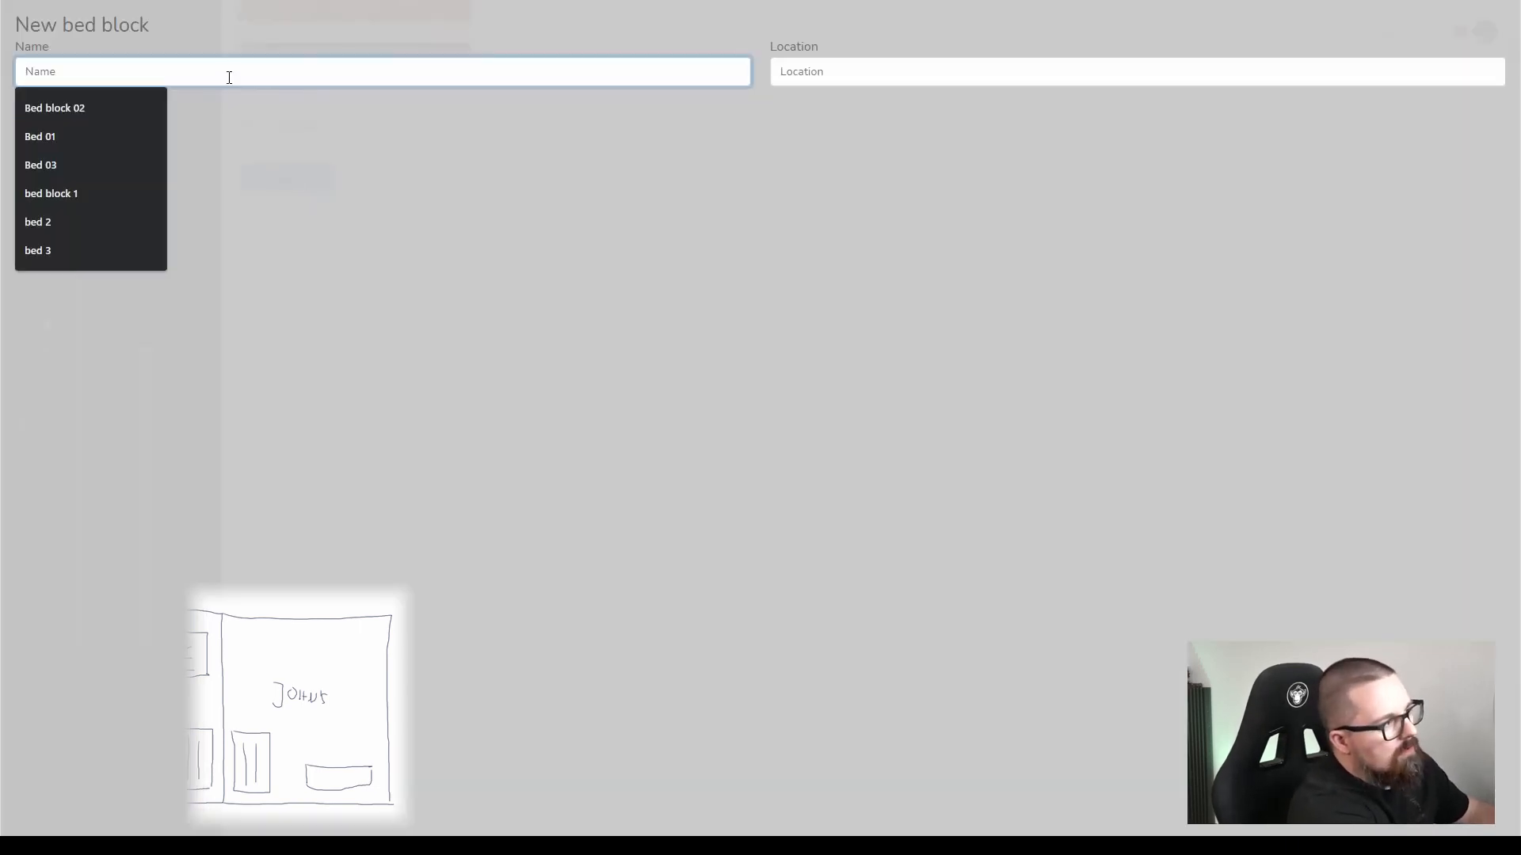
pyautogui.write('Bed')
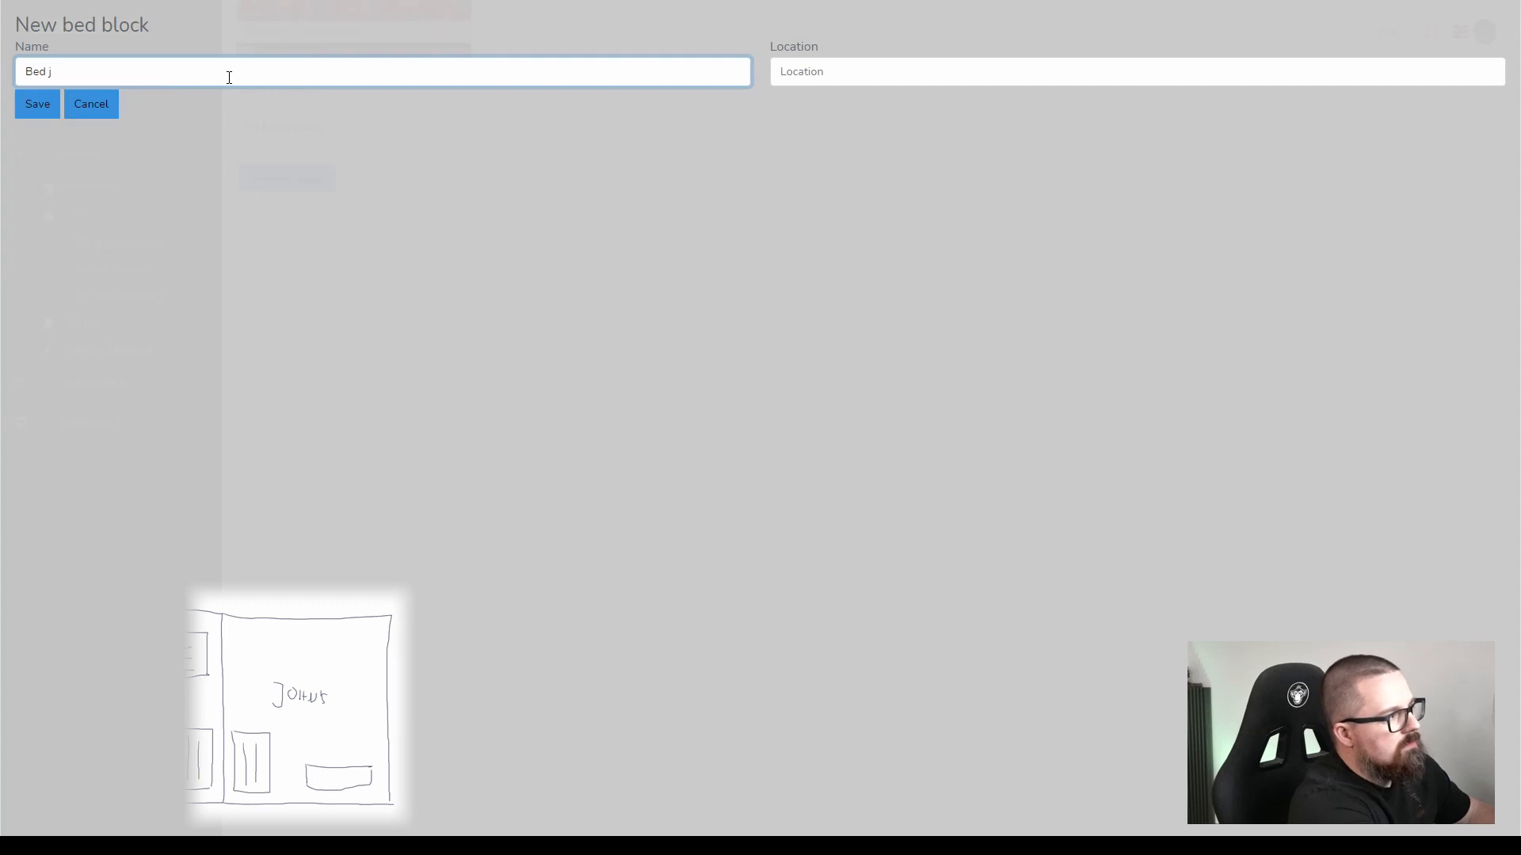
pyautogui.write('John')
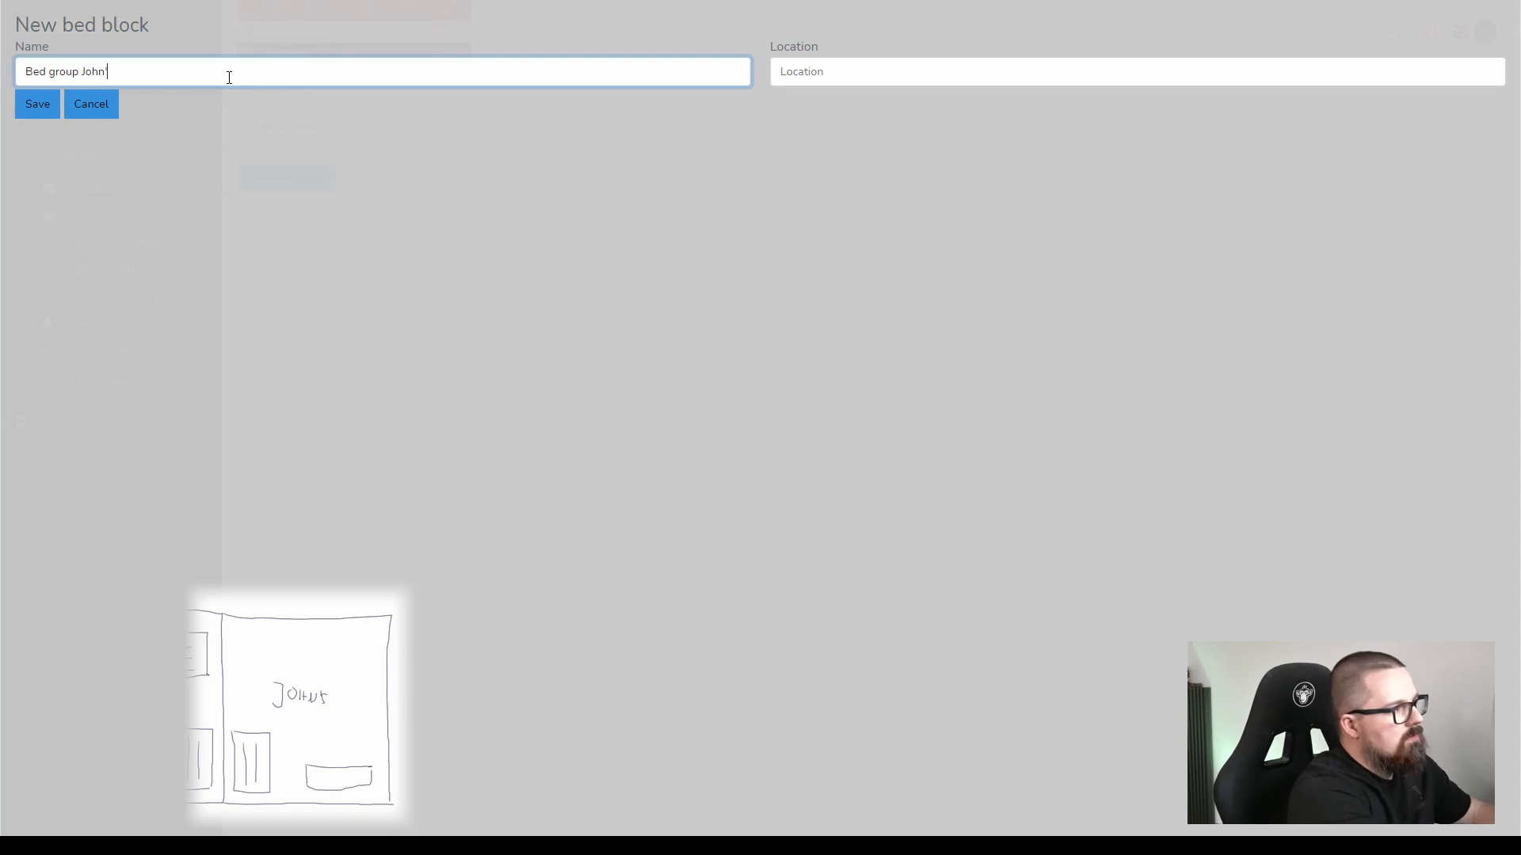
pyautogui.write('1')
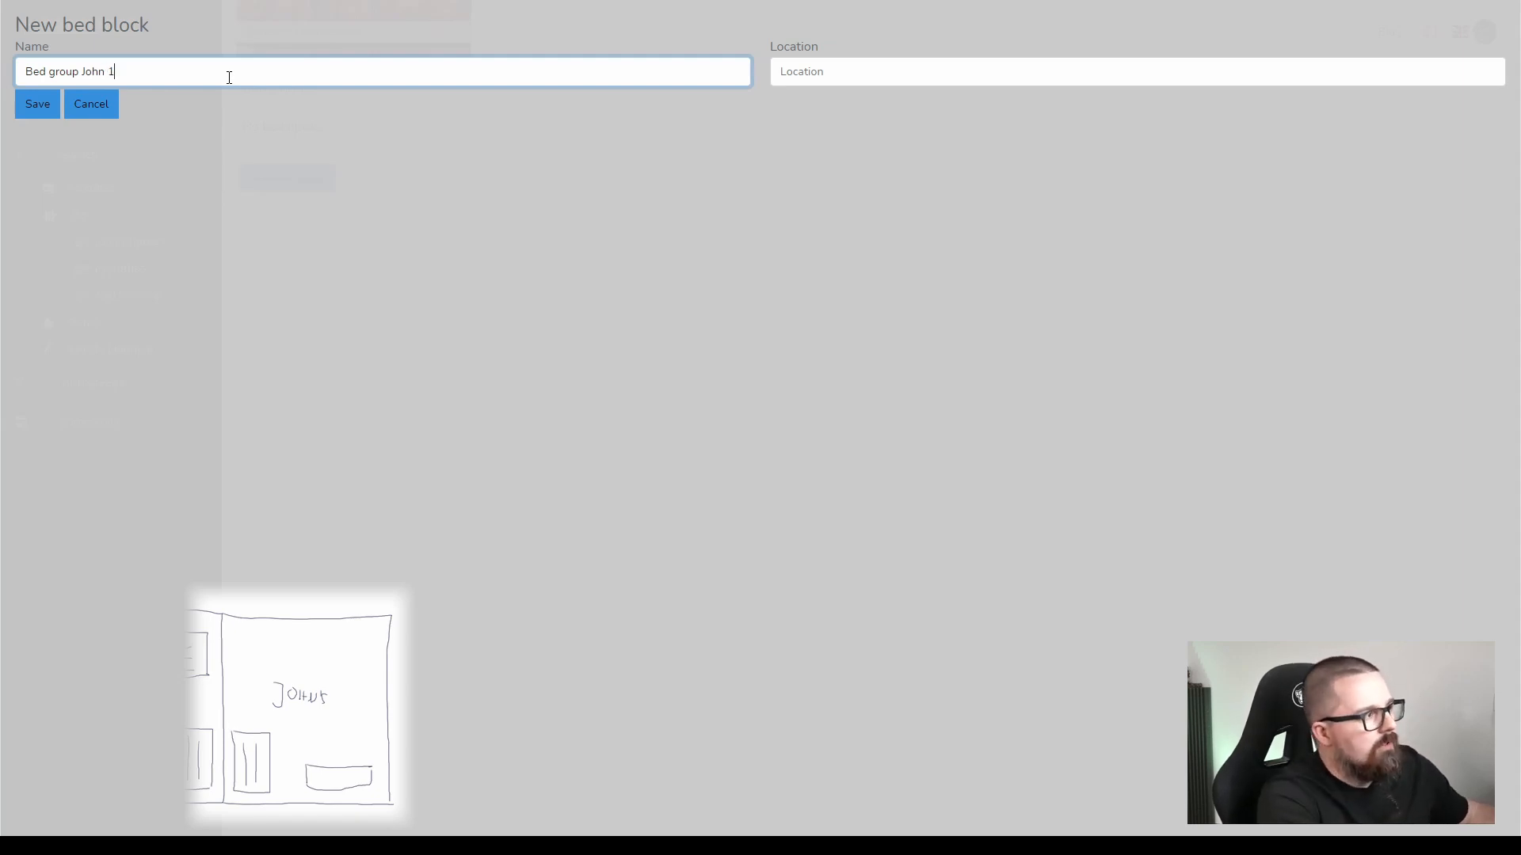
pyautogui.click(36, 104)
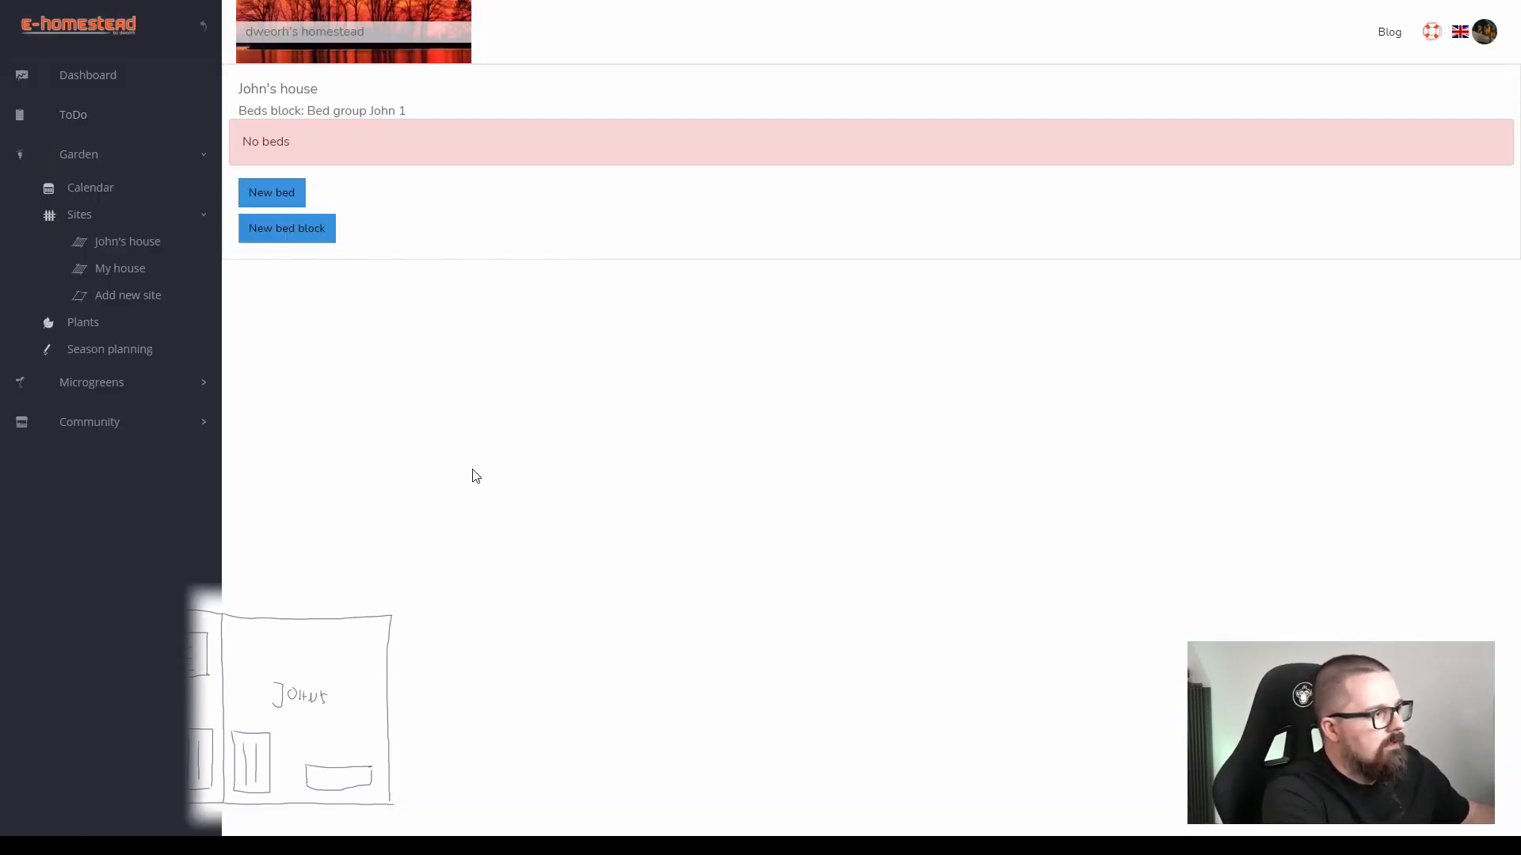
# Add a bed named Bed JPlot 1 to the new site's bed block, keeping the default dimensions.
pyautogui.click(288, 194)
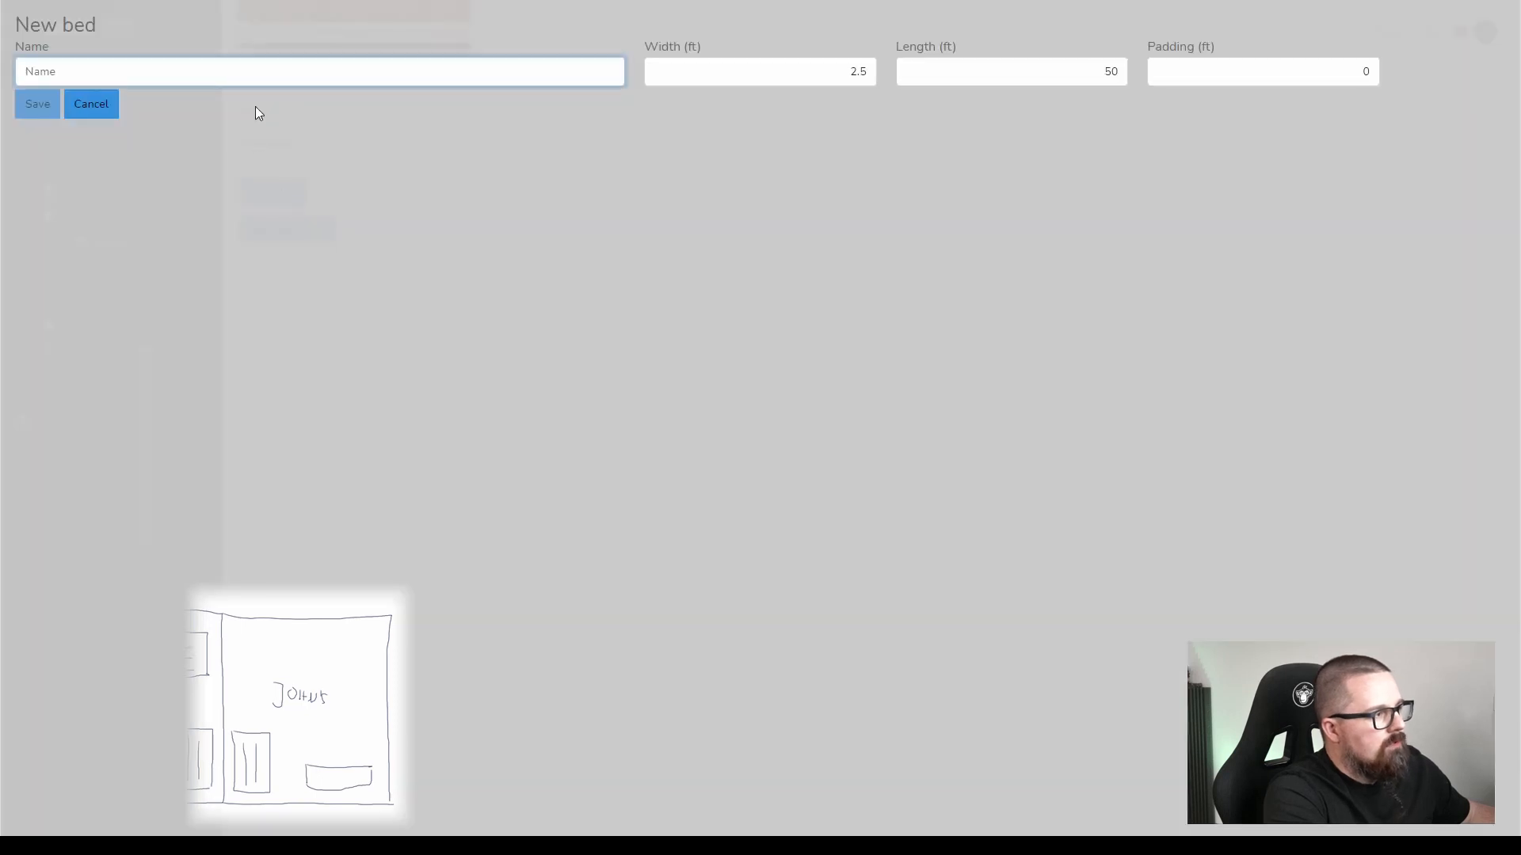
pyautogui.click(261, 73)
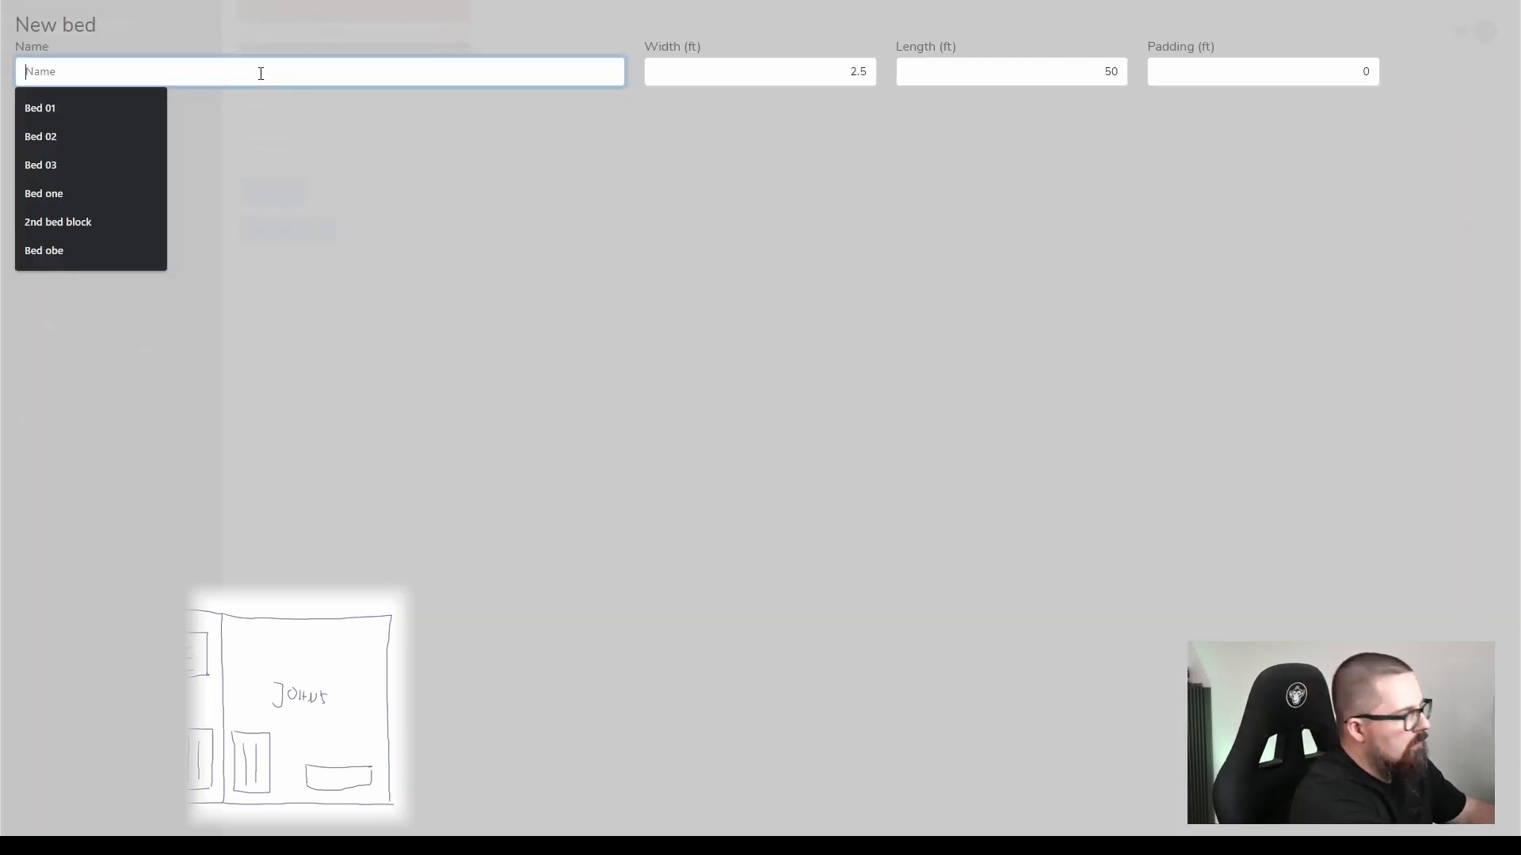
pyautogui.write('Bed J')
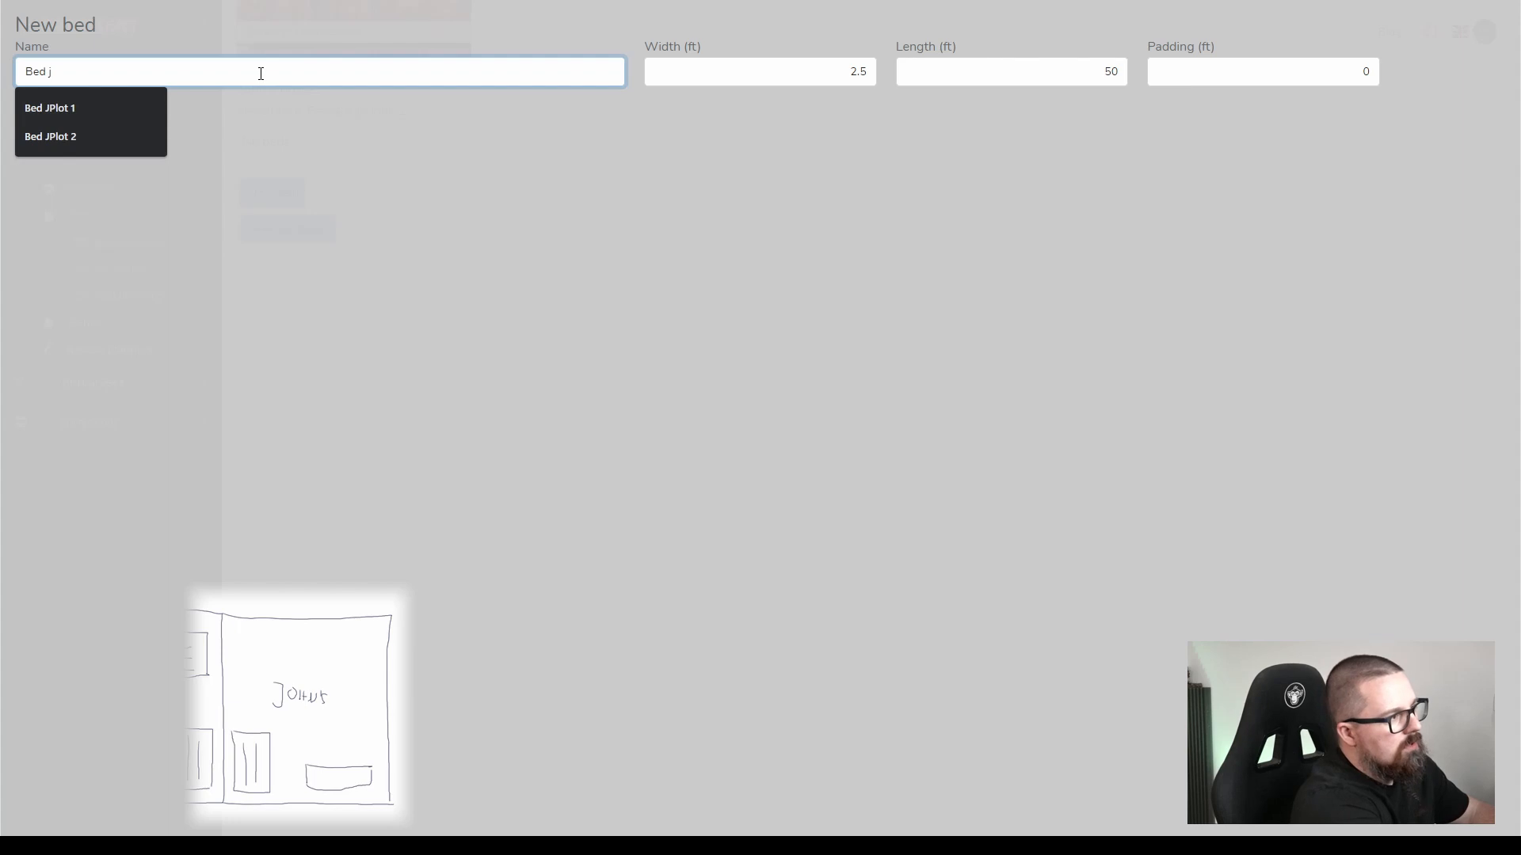
pyautogui.press('Down')
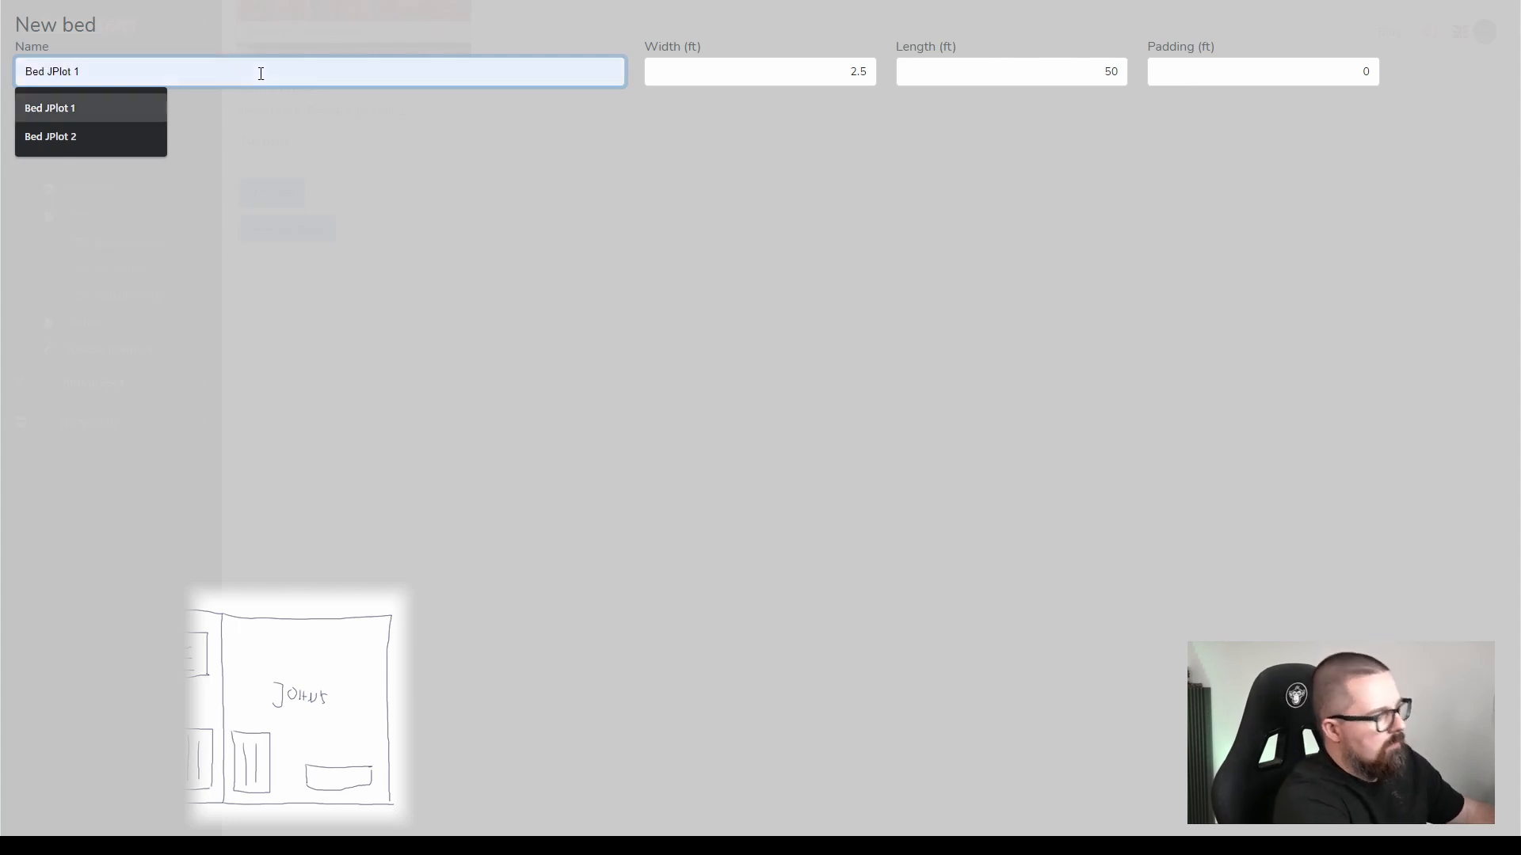
pyautogui.press('Return')
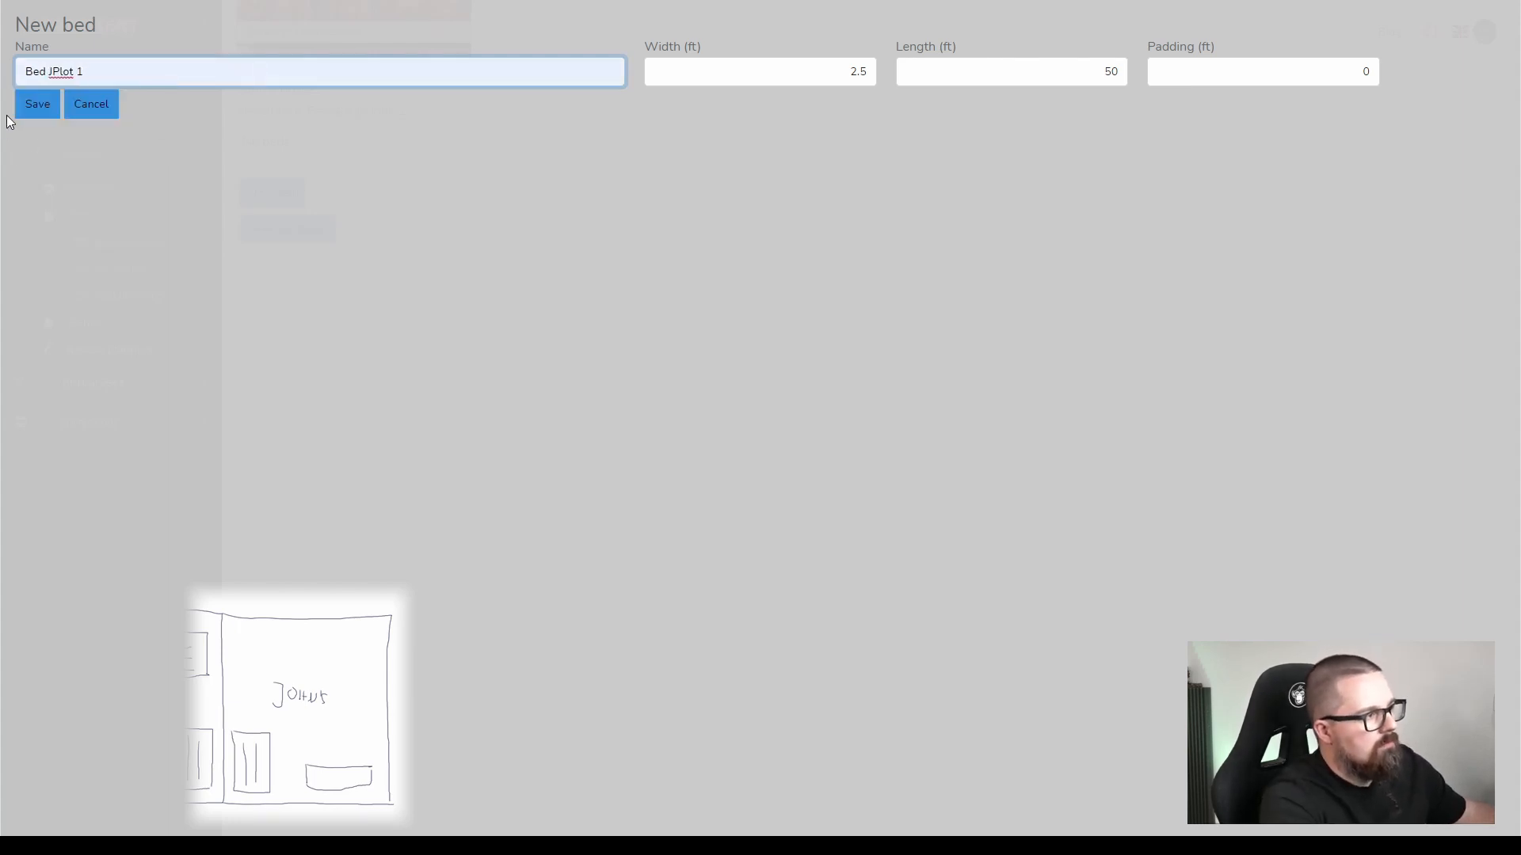
pyautogui.click(45, 105)
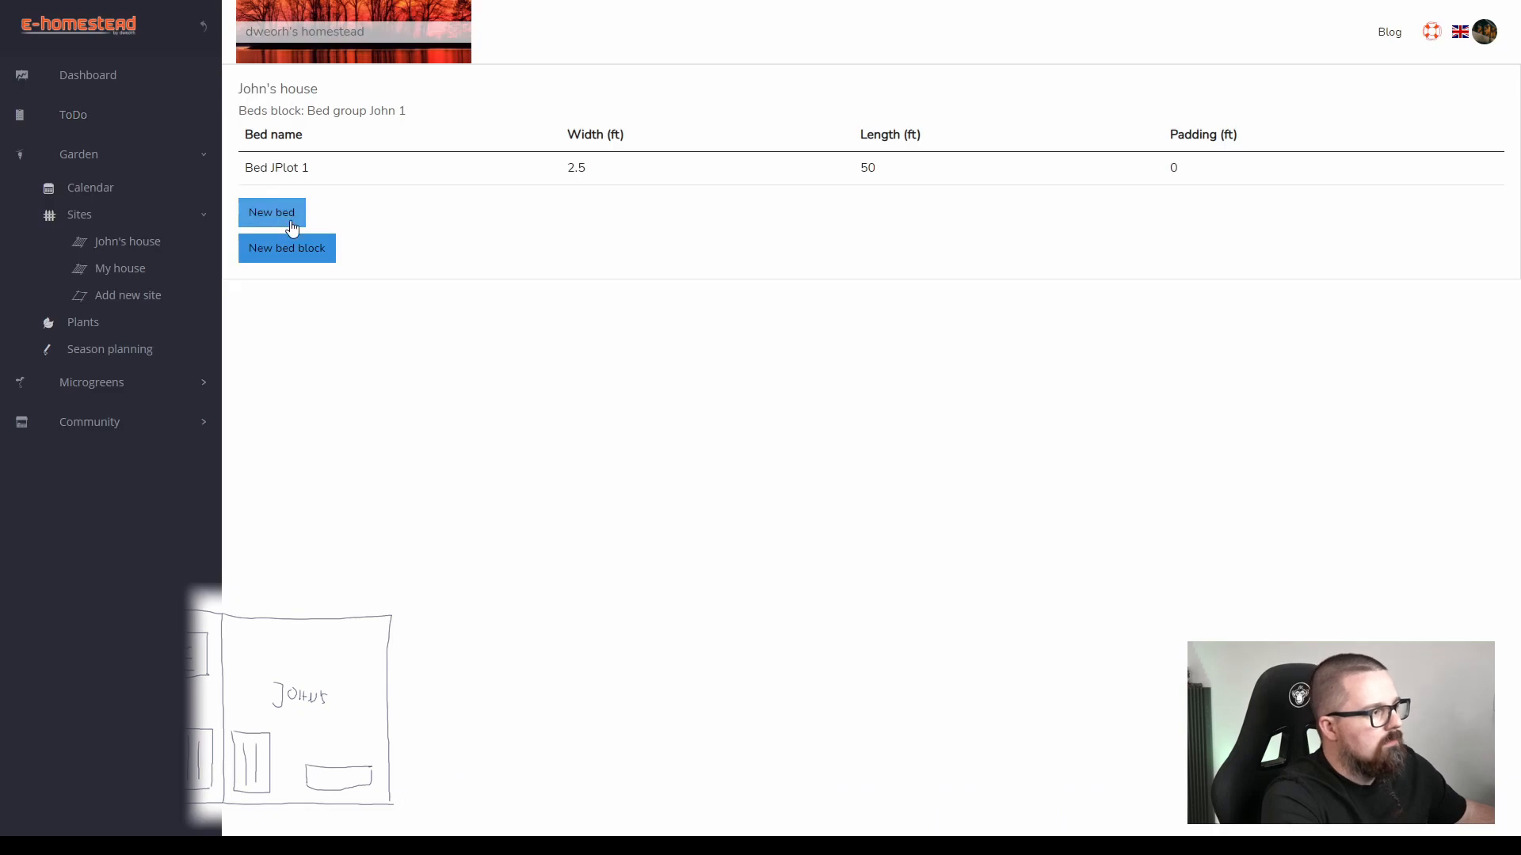
# Add a bed named Bed JPlot 2 with a length of 25 ft to the same bed block.
pyautogui.click(285, 216)
pyautogui.click(170, 71)
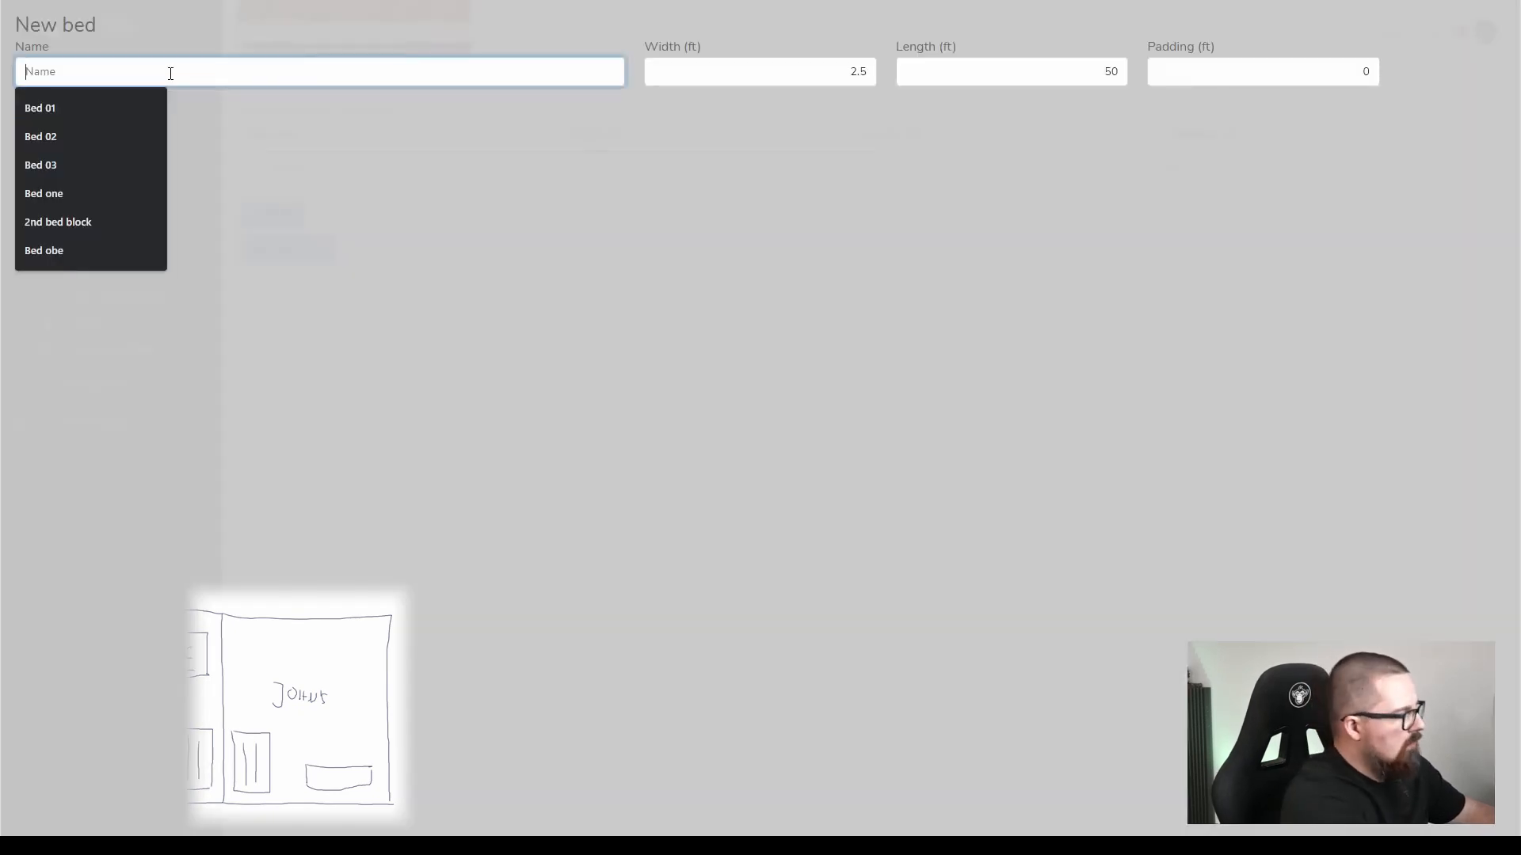
pyautogui.write('bed j')
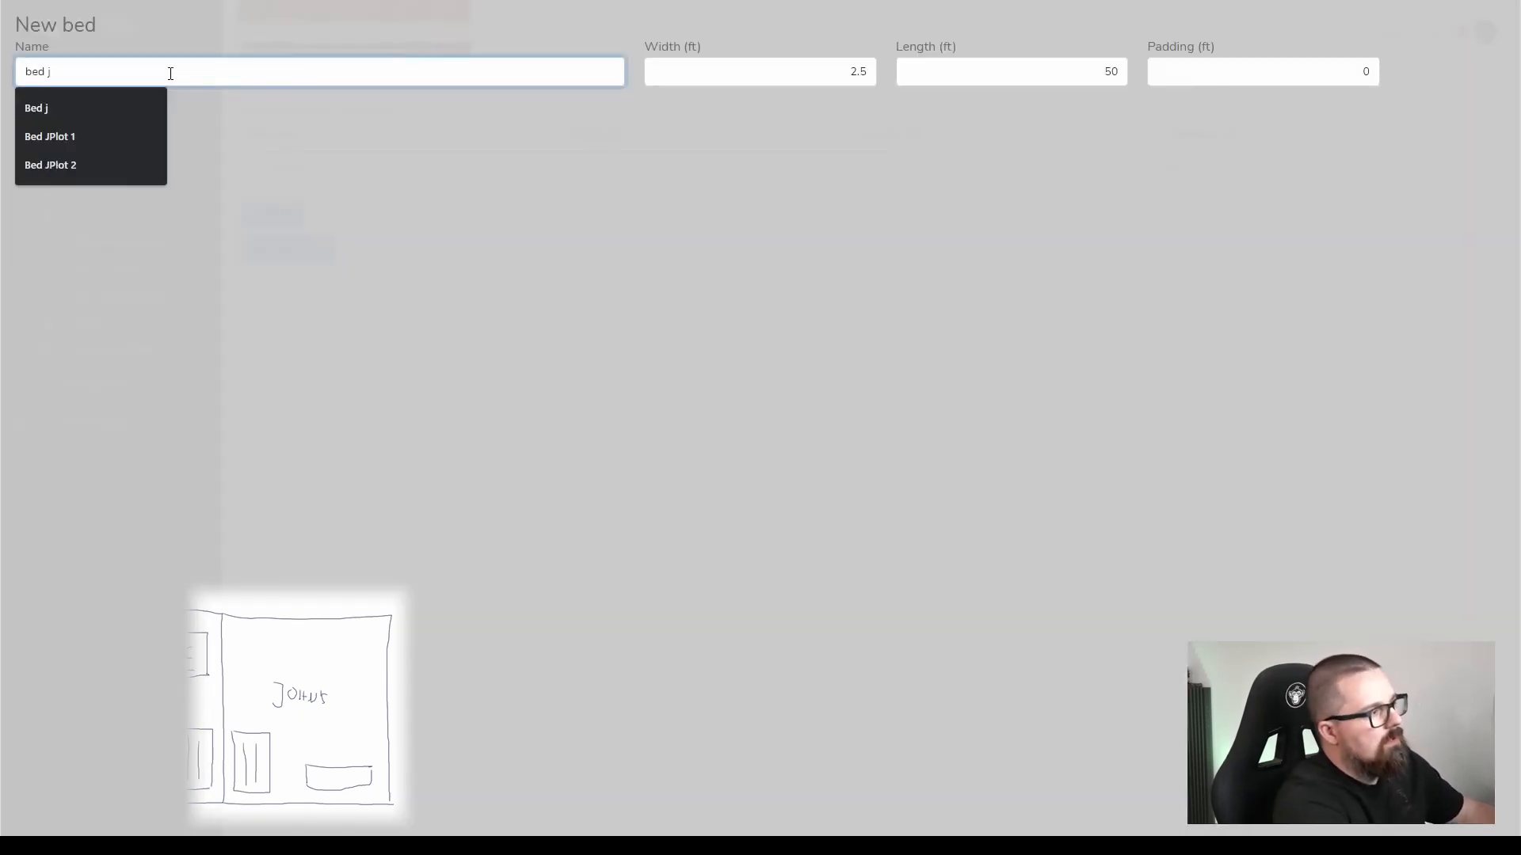
pyautogui.press('Down')
pyautogui.press('Down')
pyautogui.press('Down')
pyautogui.press('Return')
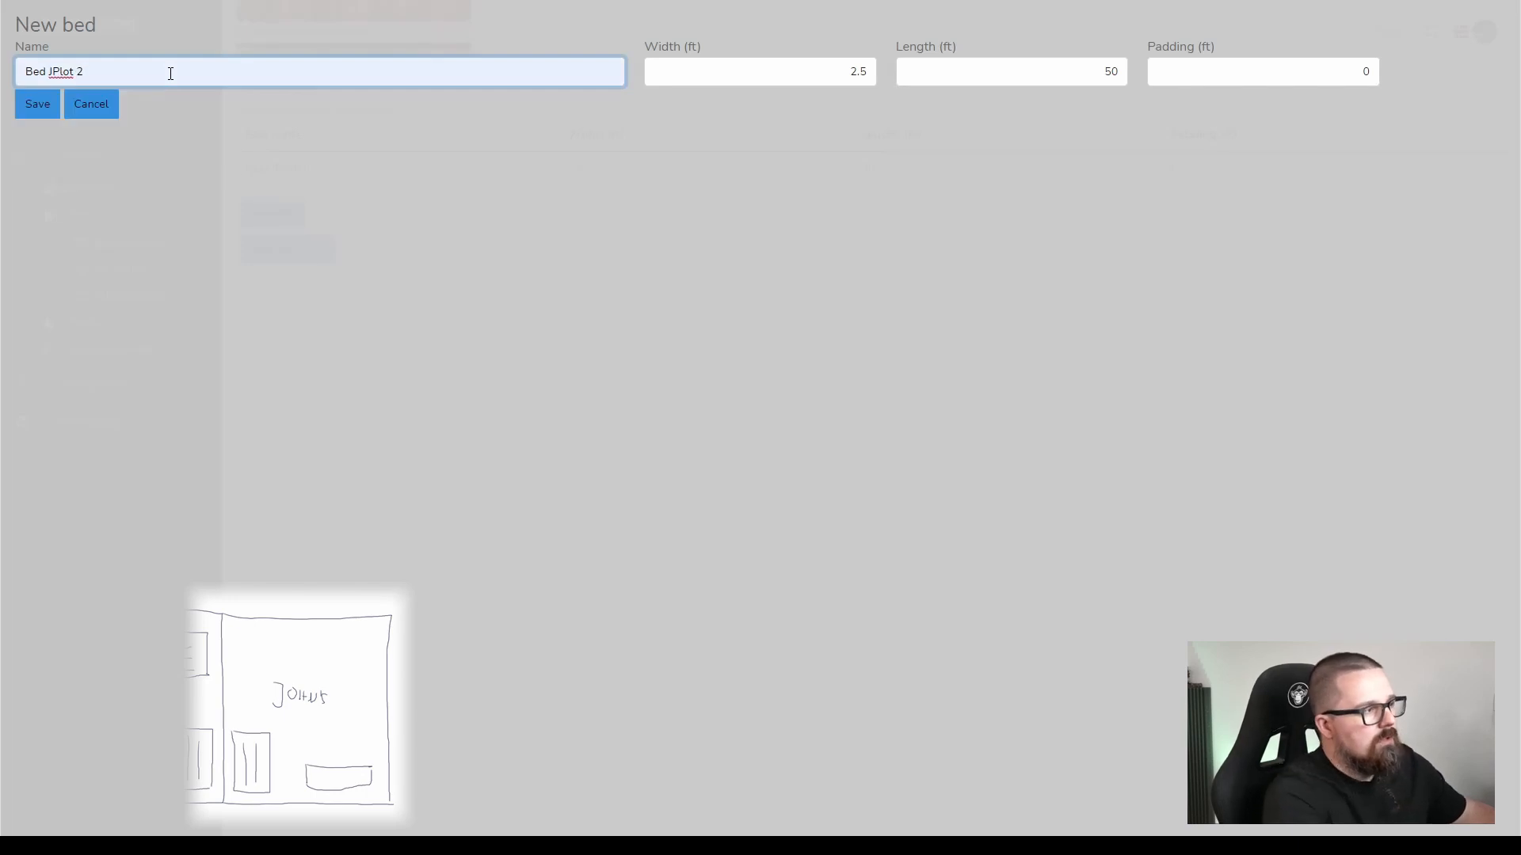
pyautogui.moveTo(1102, 73); pyautogui.dragTo(1122, 72)
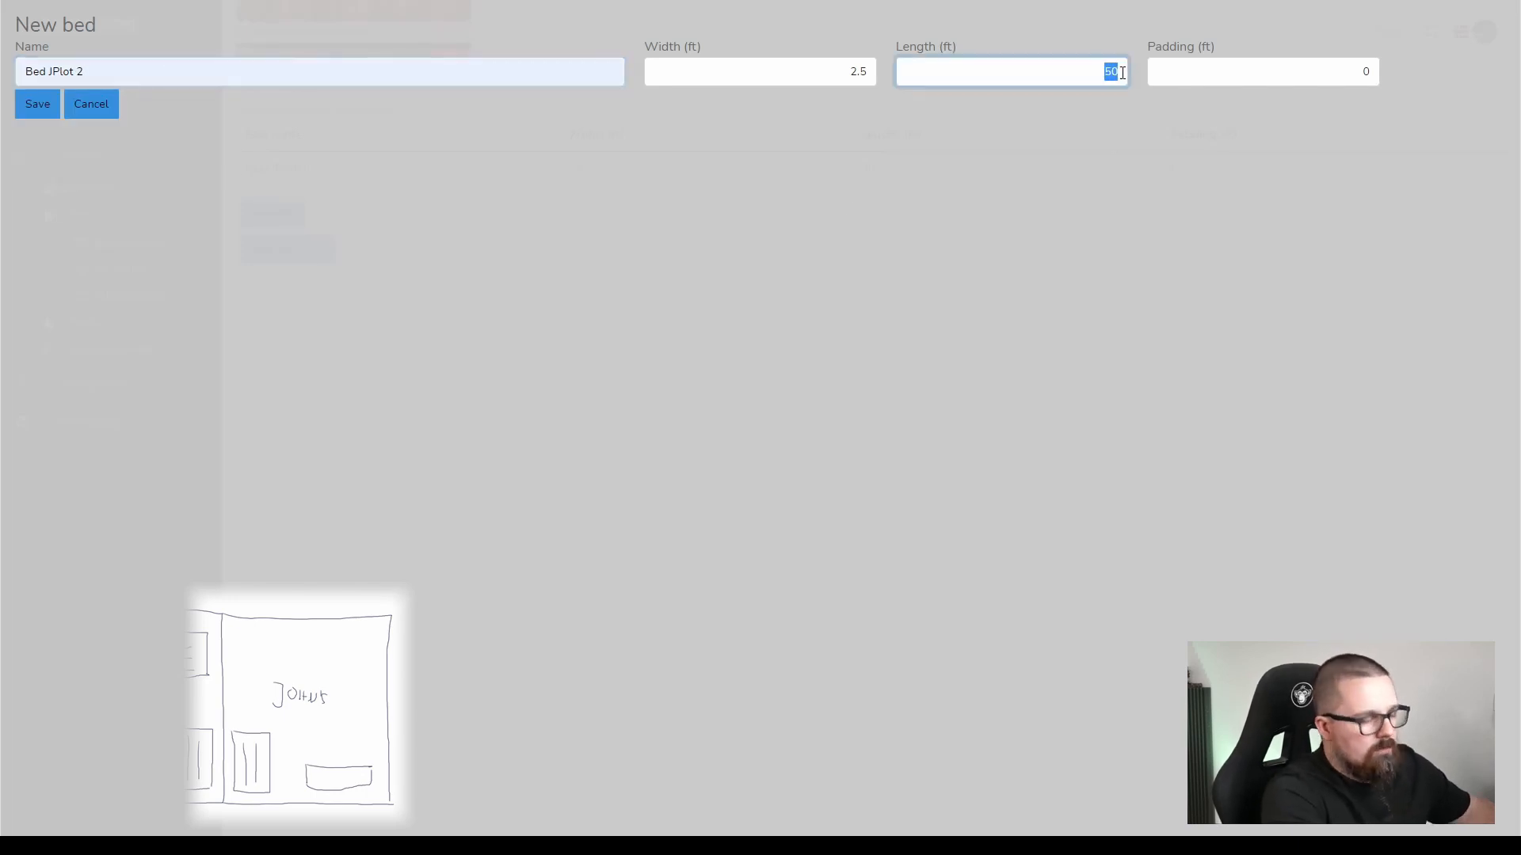
pyautogui.write('25')
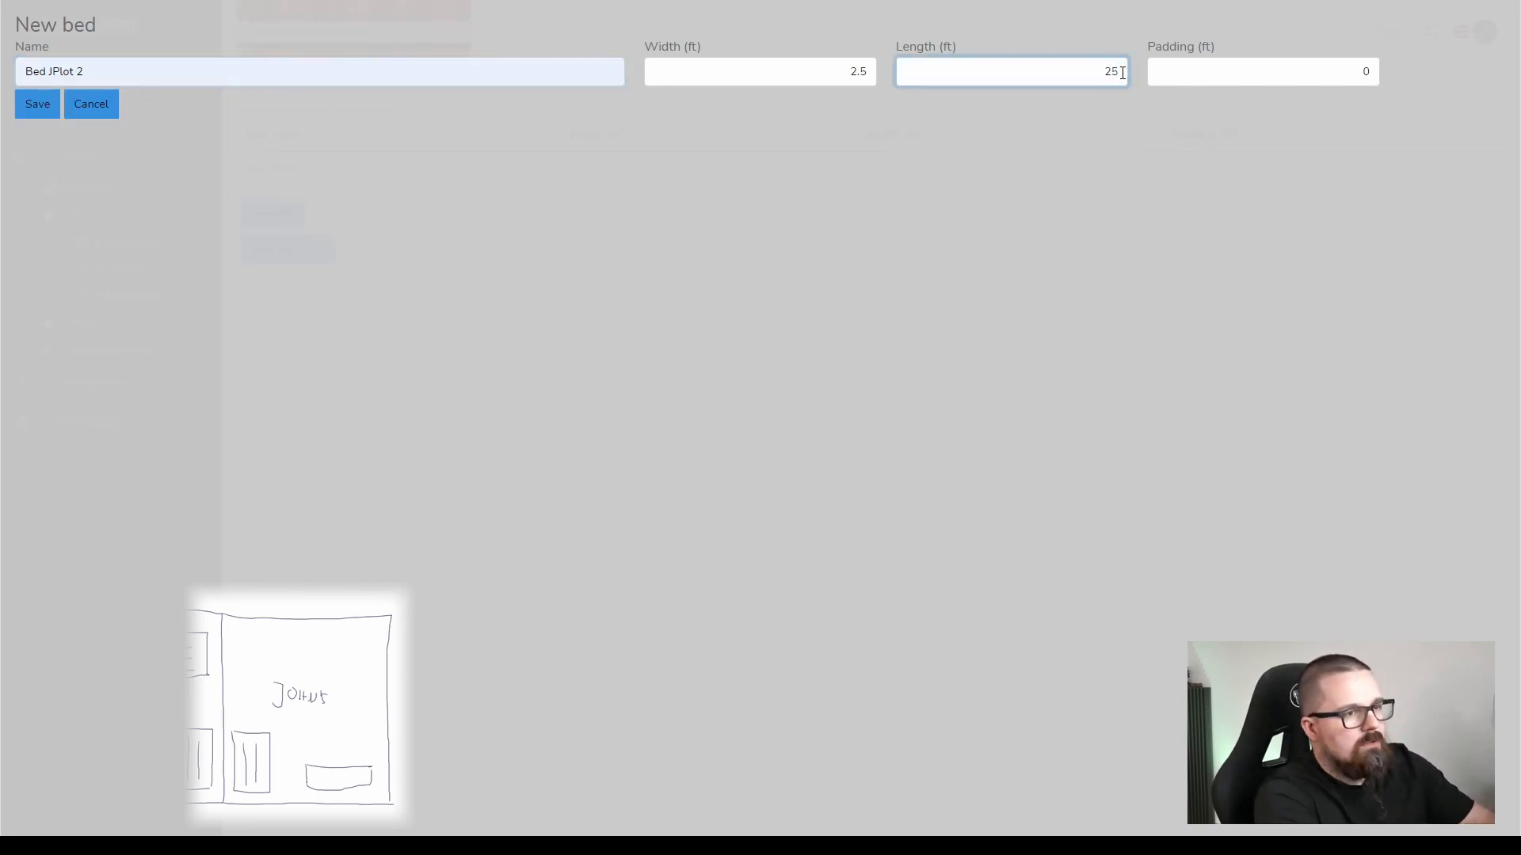
pyautogui.click(46, 115)
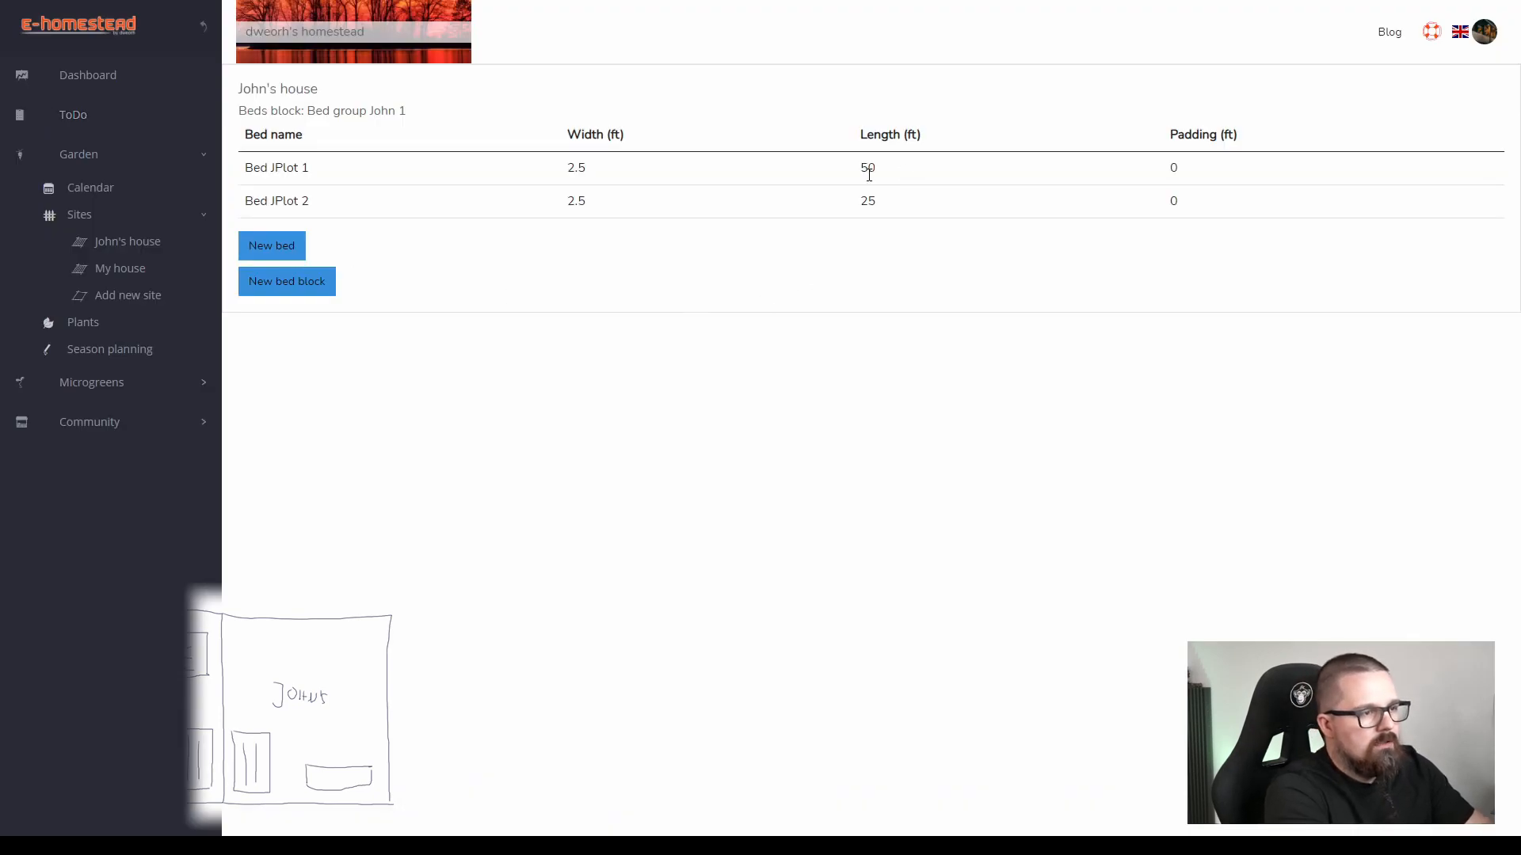
# Set the length of Bed JPlot 1 to 25 ft.
pyautogui.click(871, 172)
pyautogui.moveTo(1101, 73); pyautogui.dragTo(1132, 79)
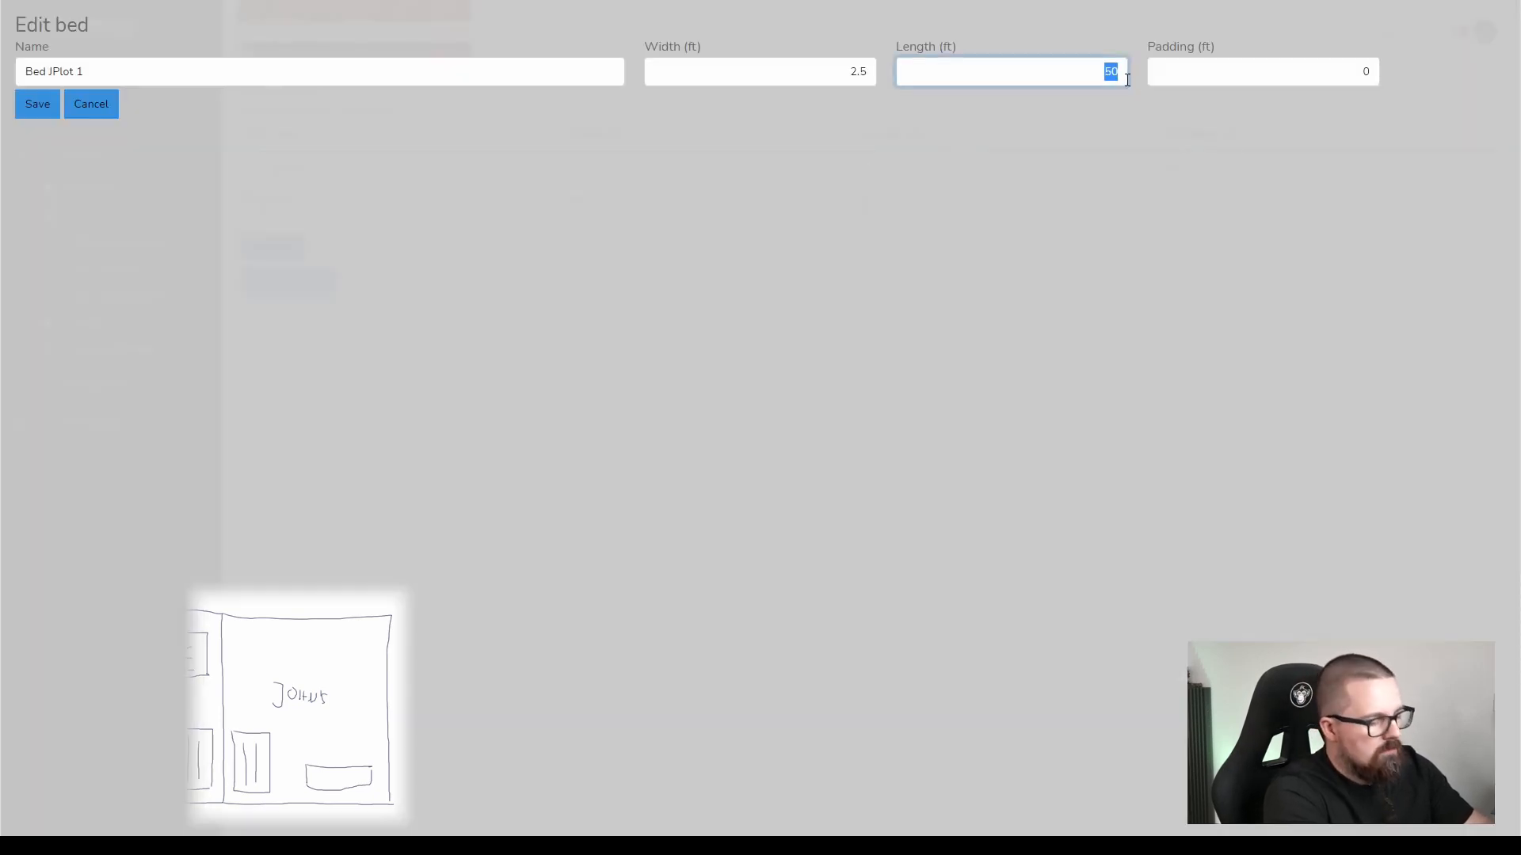
pyautogui.write('25')
pyautogui.click(40, 107)
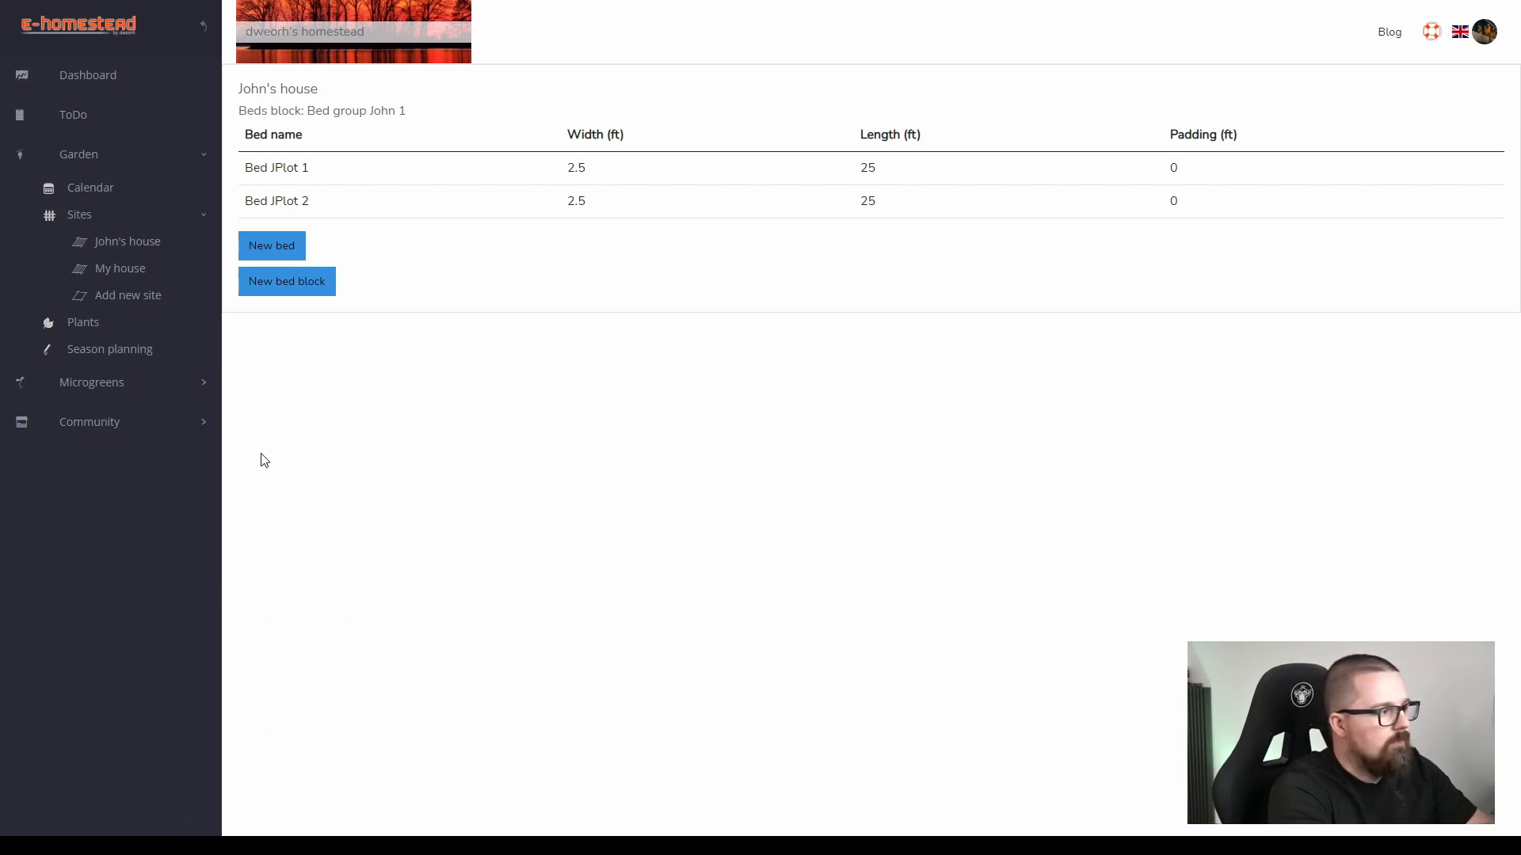
# Open Plant 01 from the garden's plants for editing and examine its seeding, harvest and spacing settings.
pyautogui.click(92, 327)
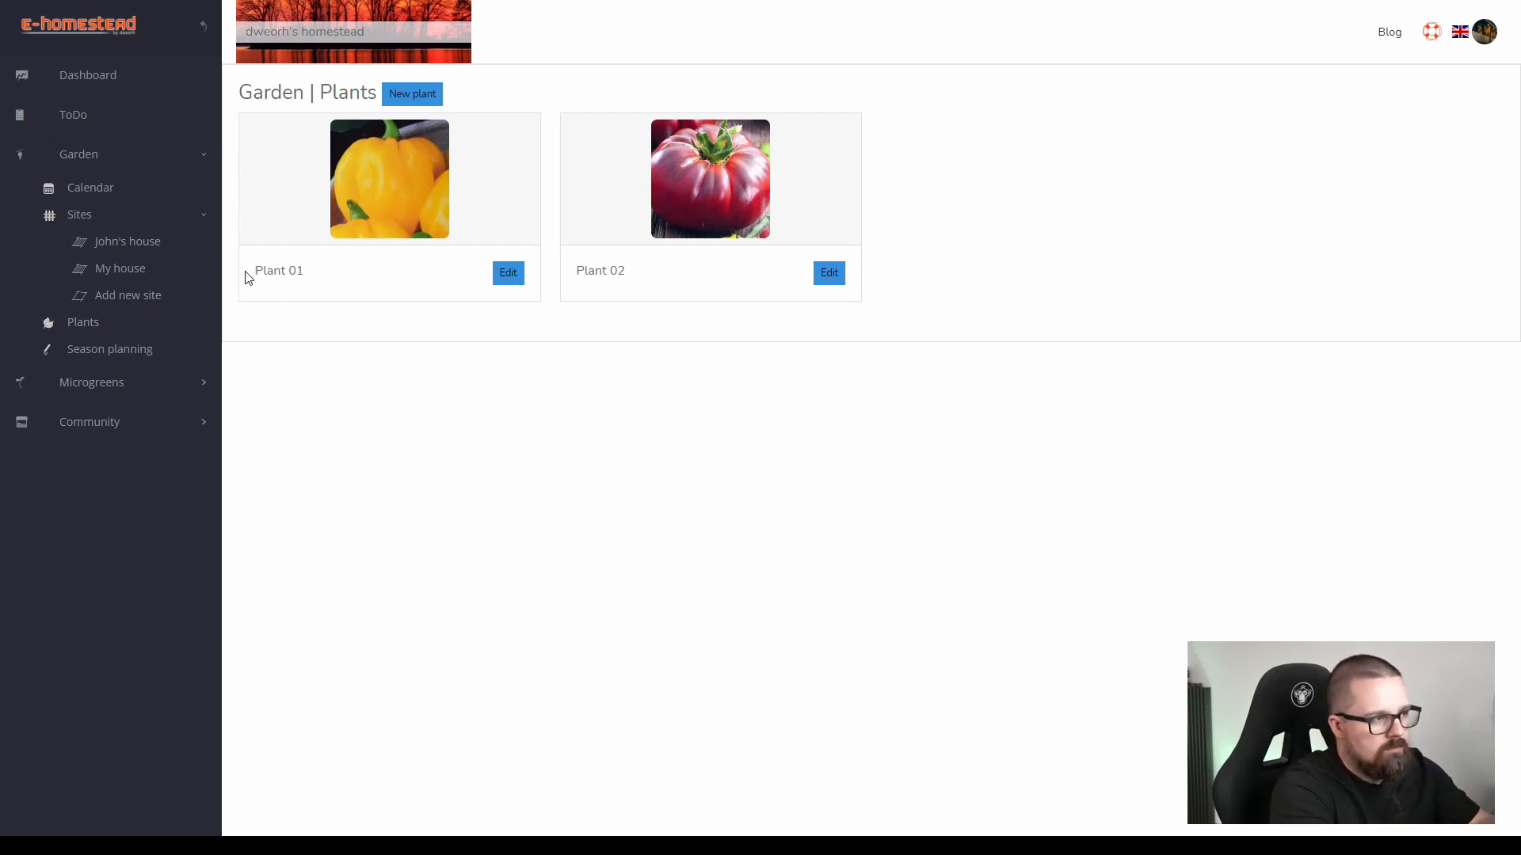
pyautogui.click(508, 274)
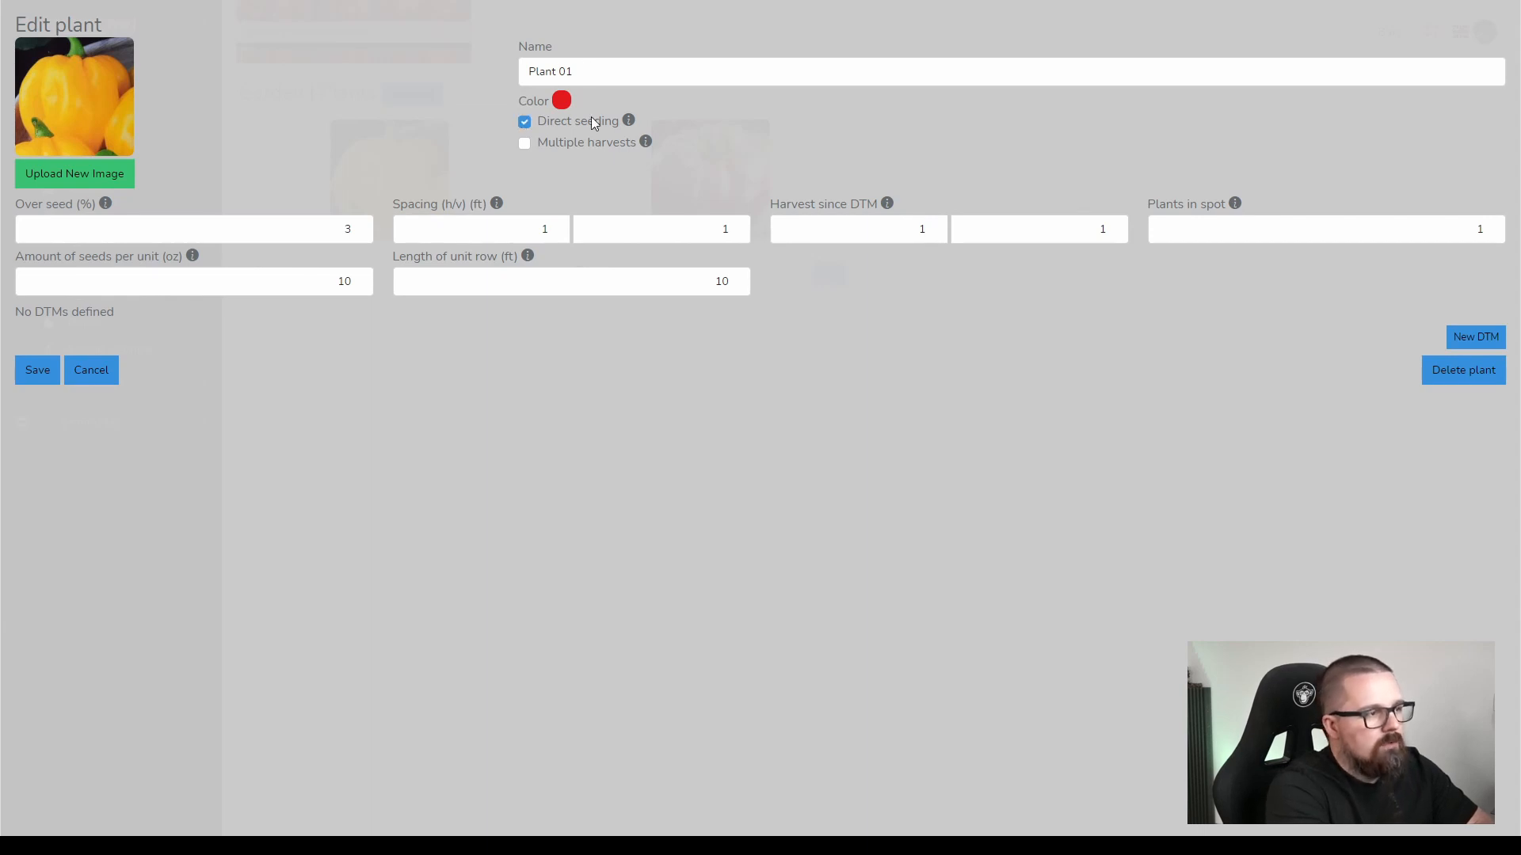
pyautogui.moveTo(499, 206)
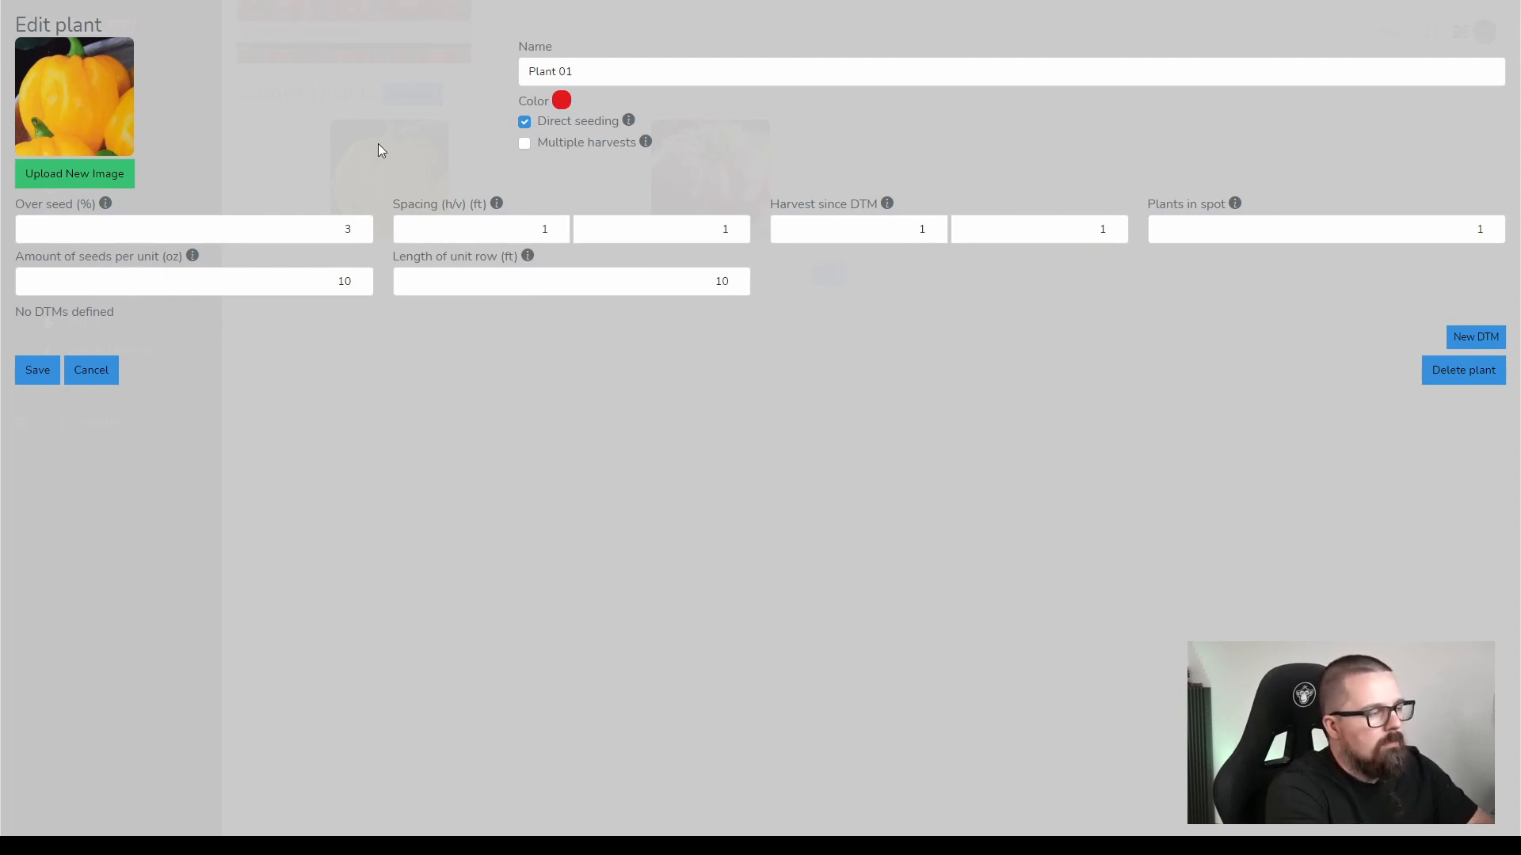
# Examine the preset and custom color choices for Plant 01 and keep its red color.
pyautogui.click(561, 101)
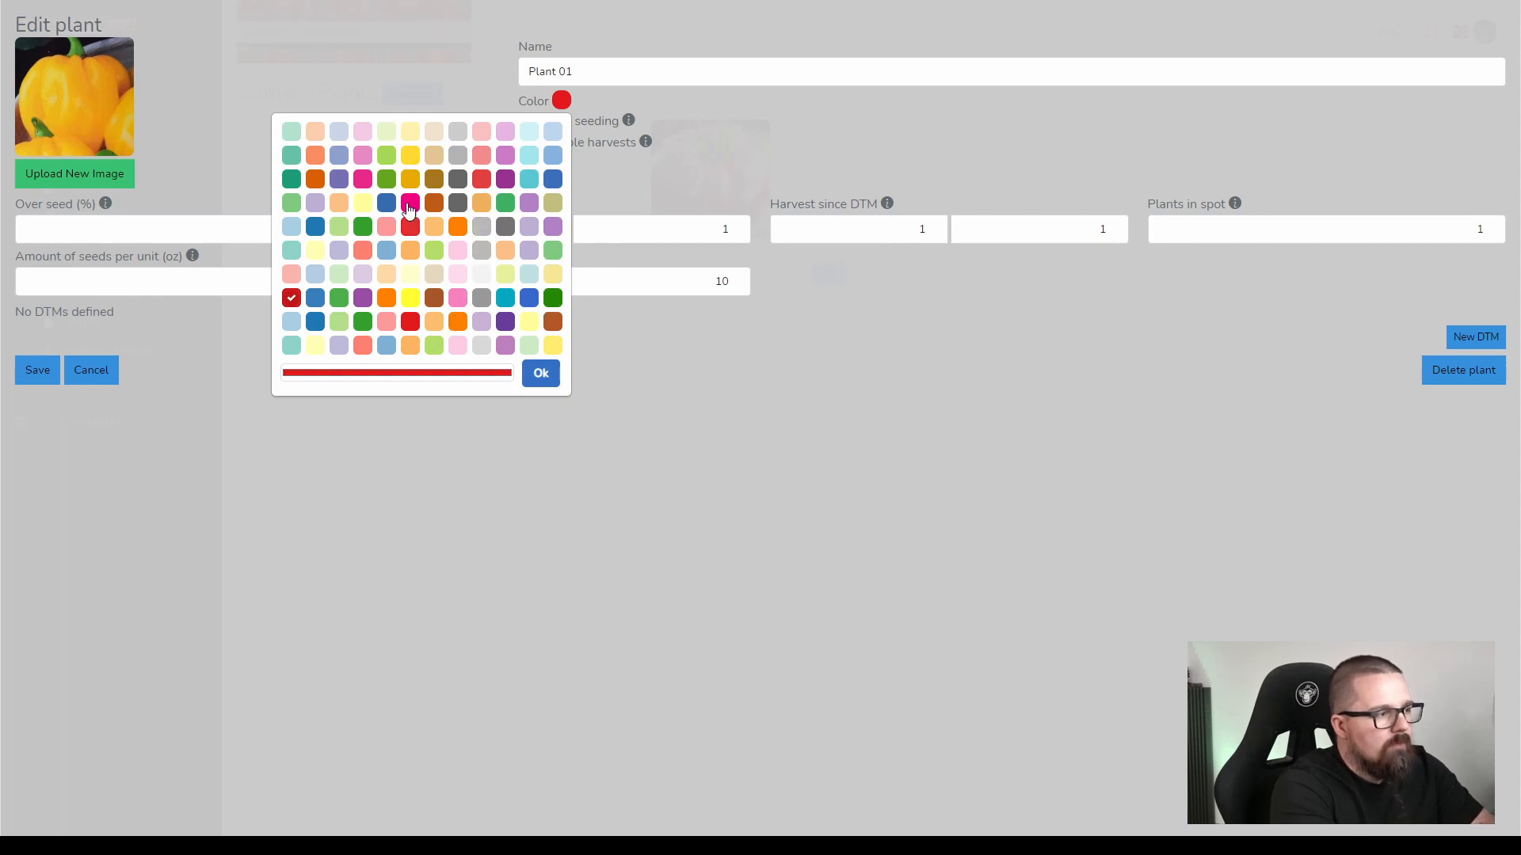
pyautogui.click(366, 375)
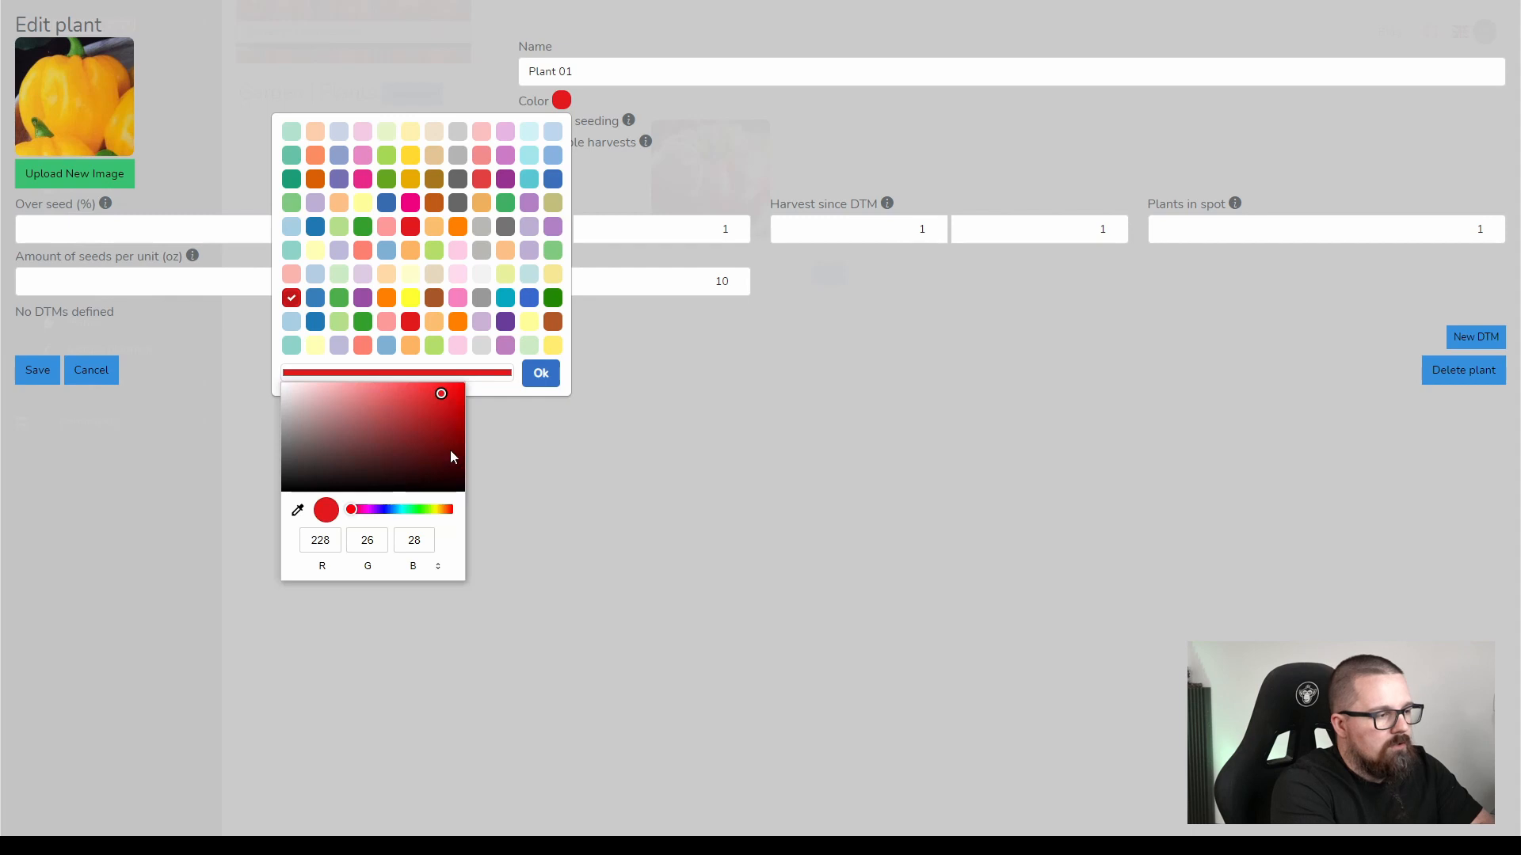
pyautogui.click(541, 384)
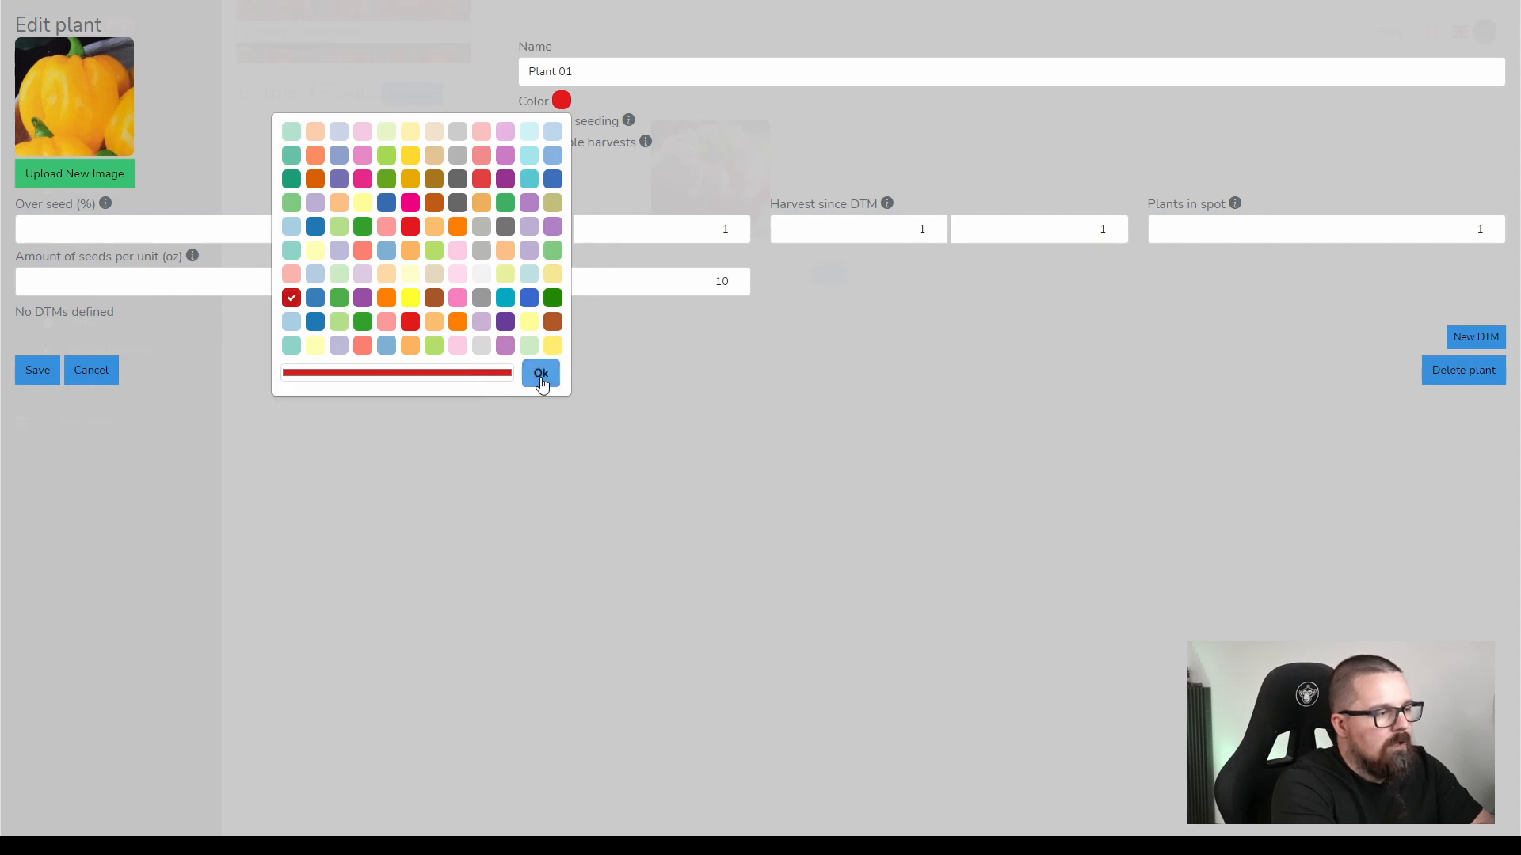
# Recrop Plant 01's image slightly higher to include the pepper's stem, save the plant and recheck its settings.
pyautogui.click(95, 181)
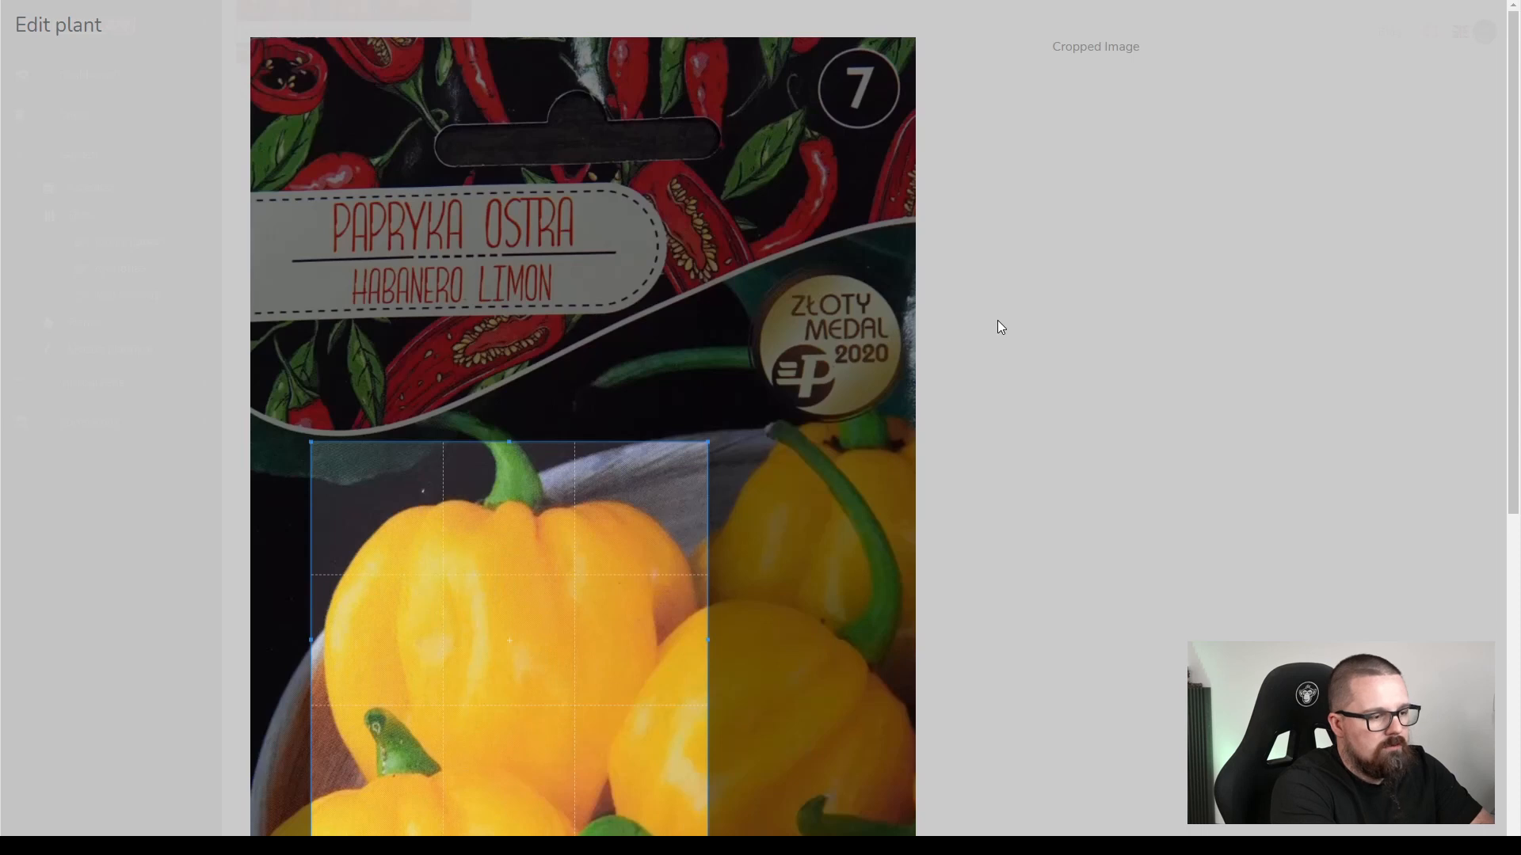
pyautogui.scroll(-4, 996, 320)
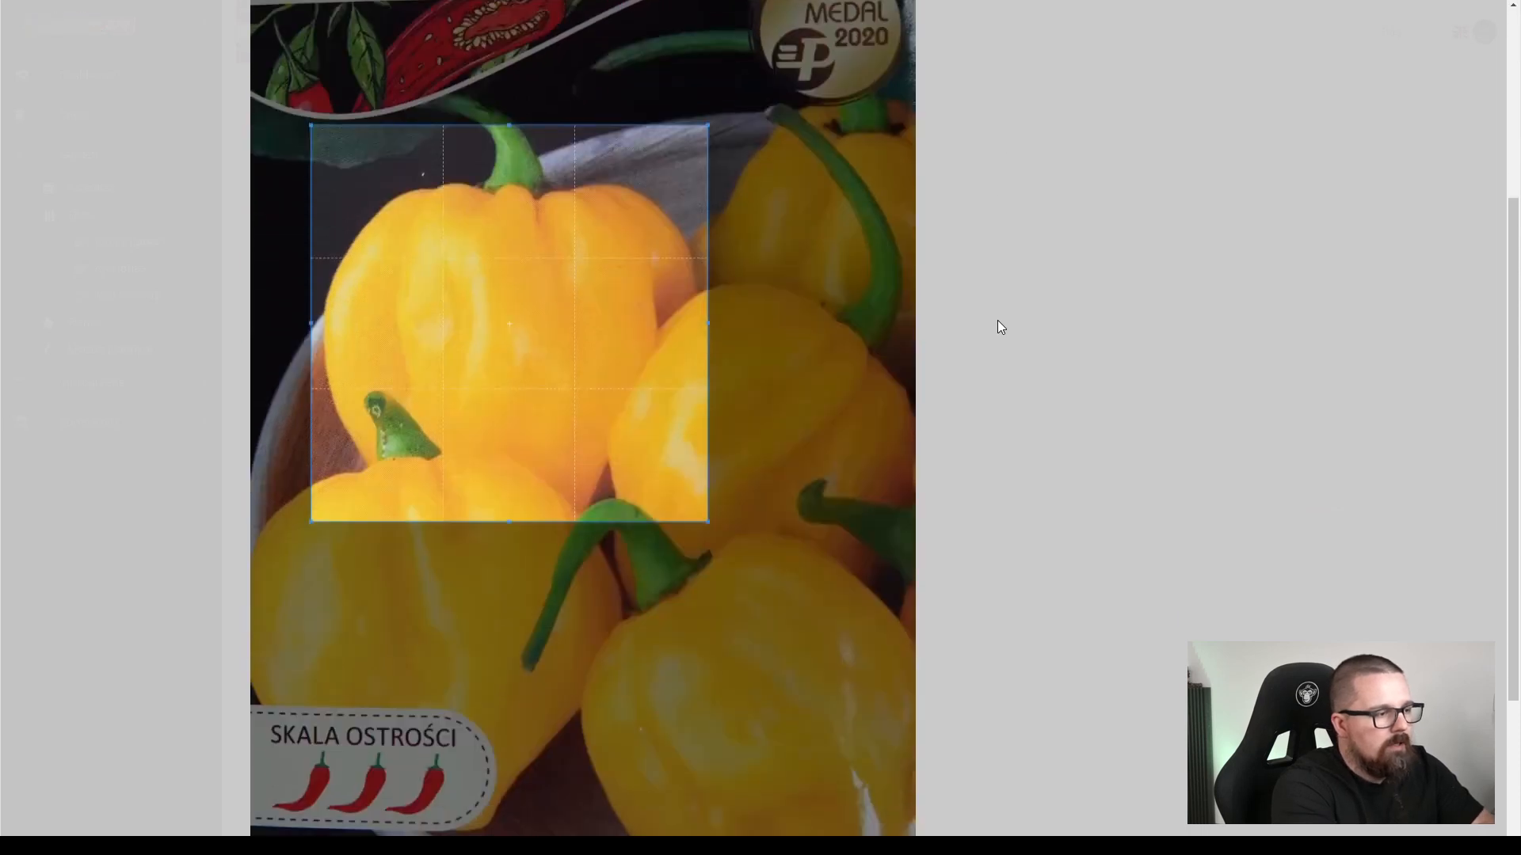
pyautogui.moveTo(498, 297); pyautogui.dragTo(500, 262)
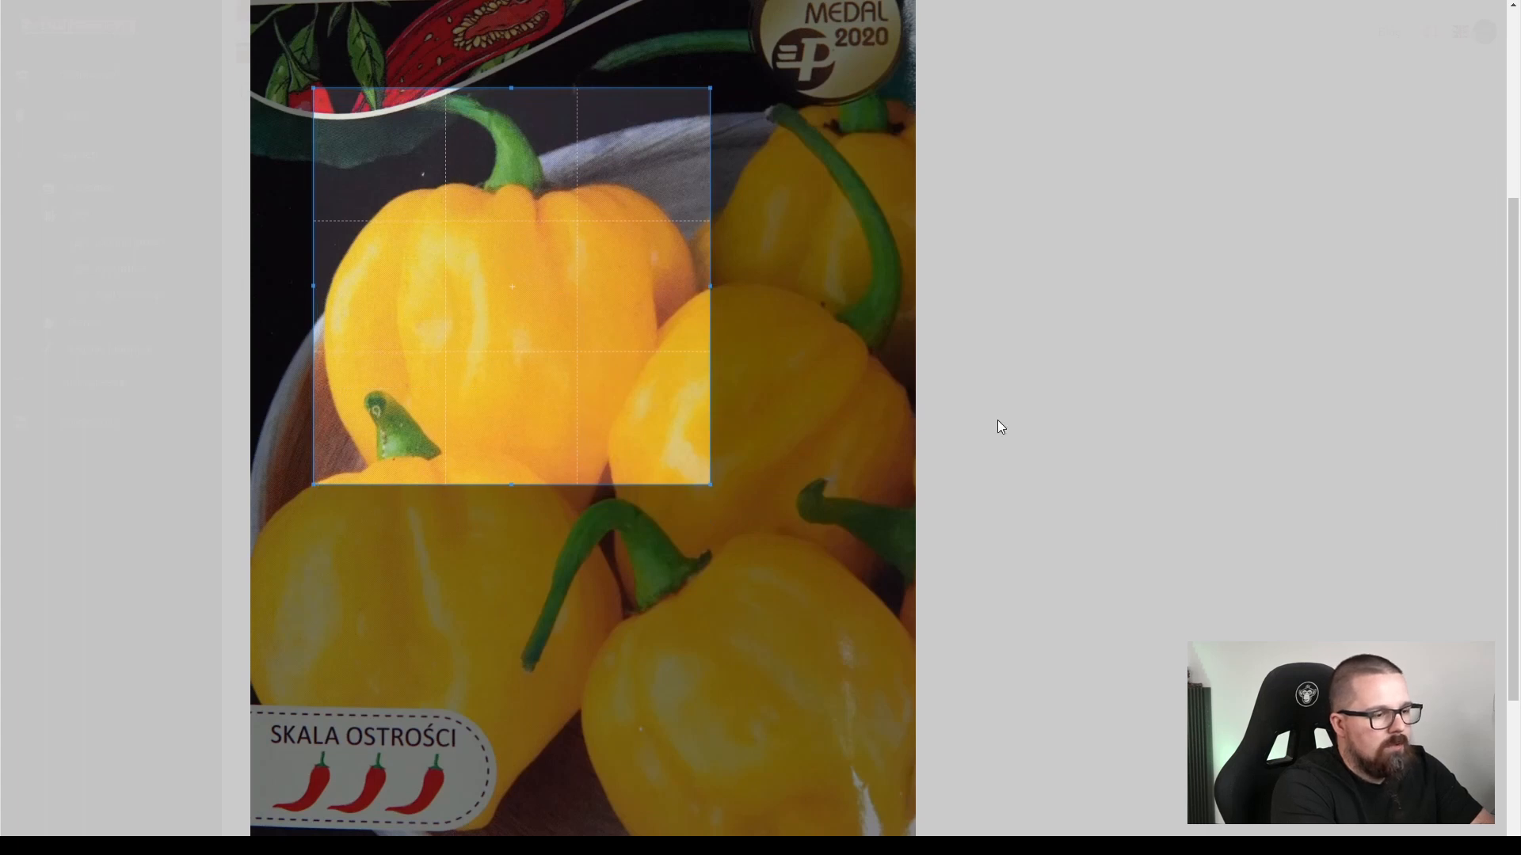
pyautogui.scroll(-3, 1040, 408)
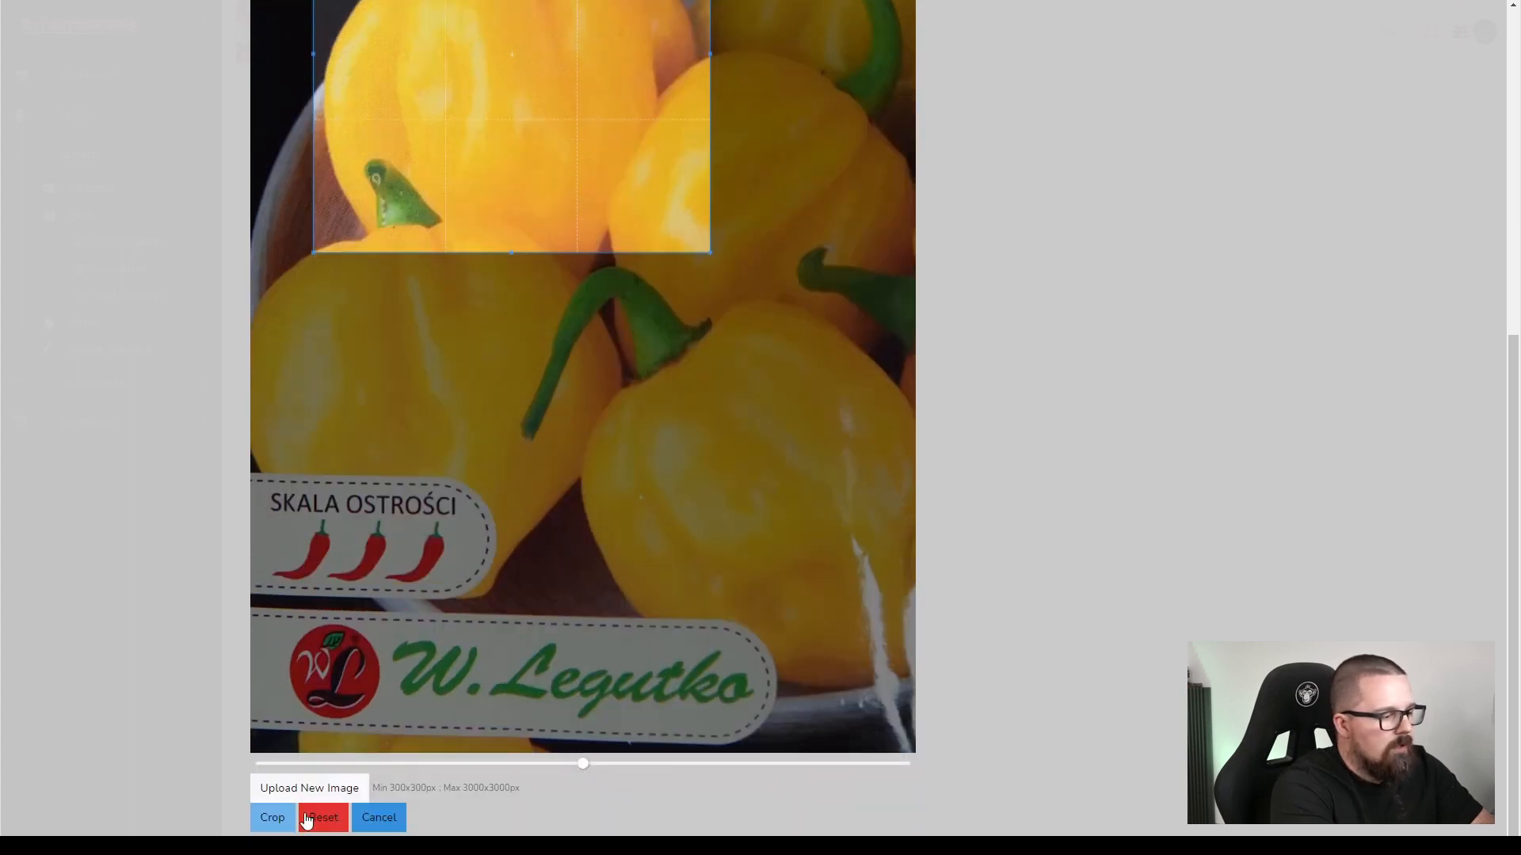
pyautogui.scroll(7, 1226, 479)
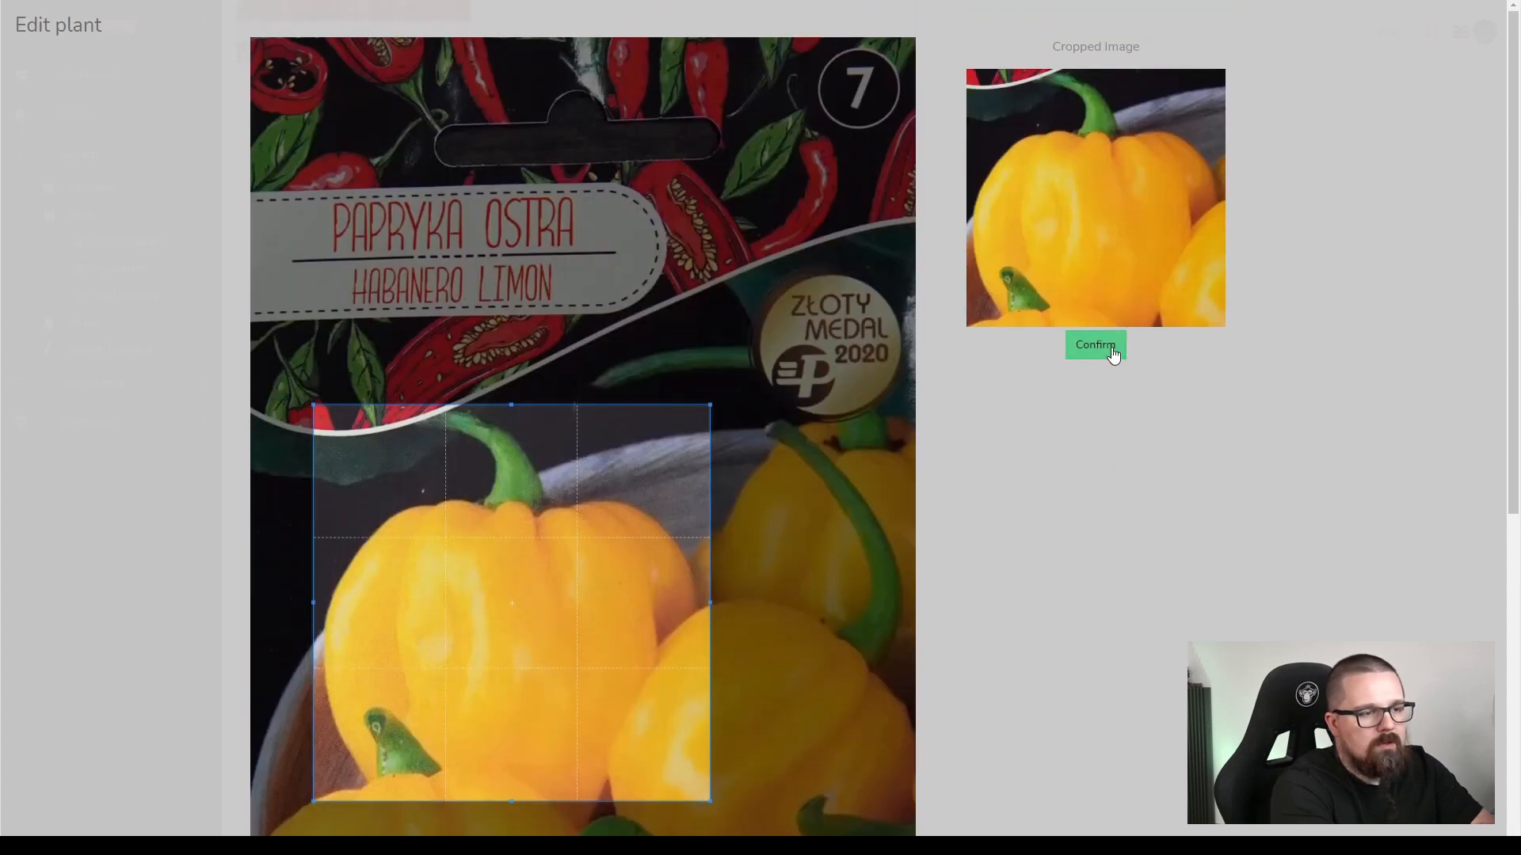
pyautogui.click(1094, 346)
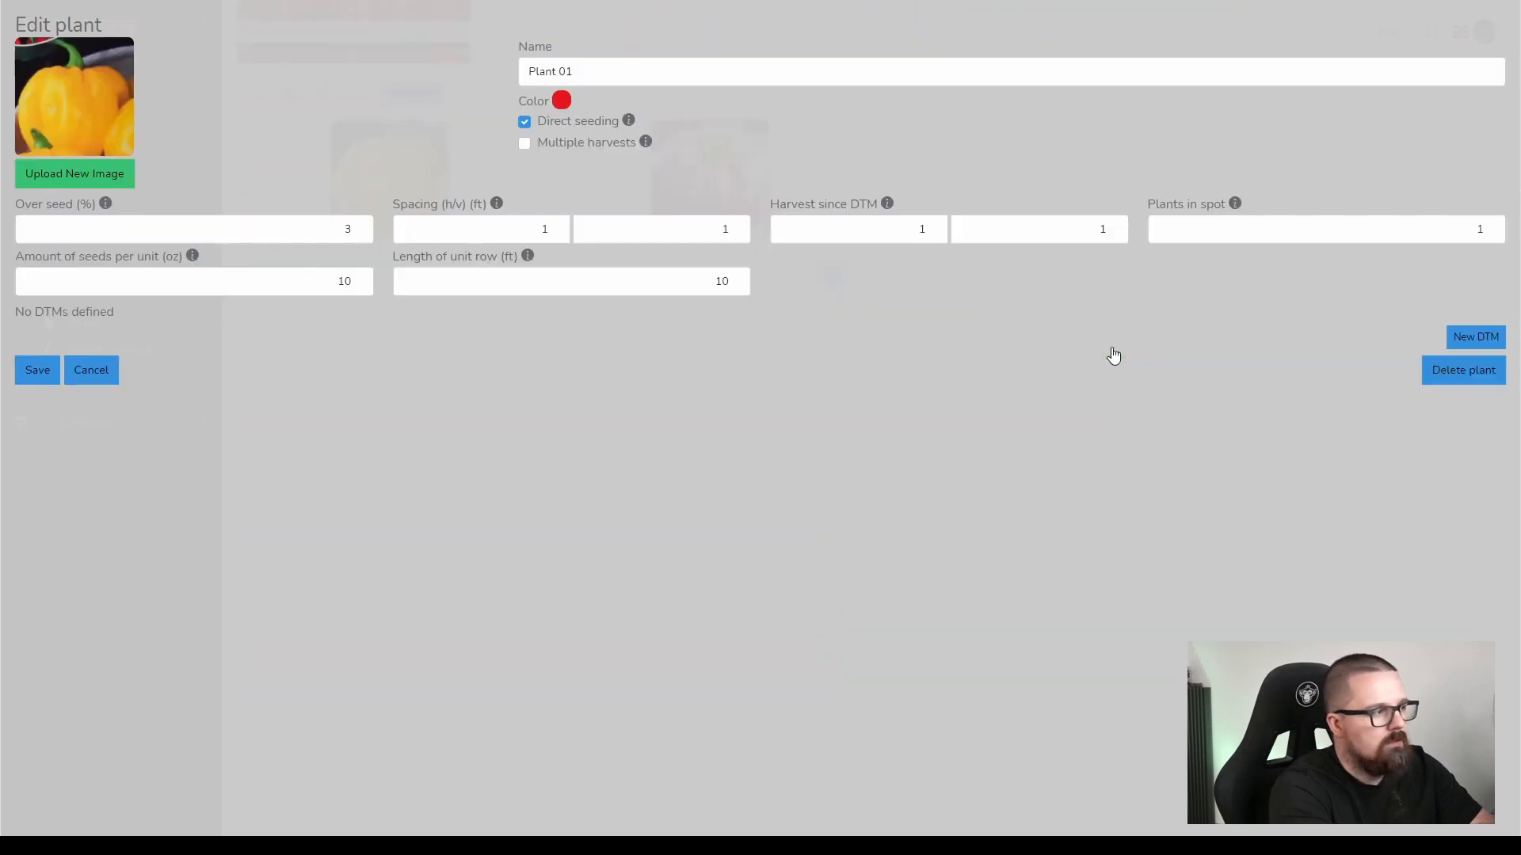
pyautogui.click(44, 374)
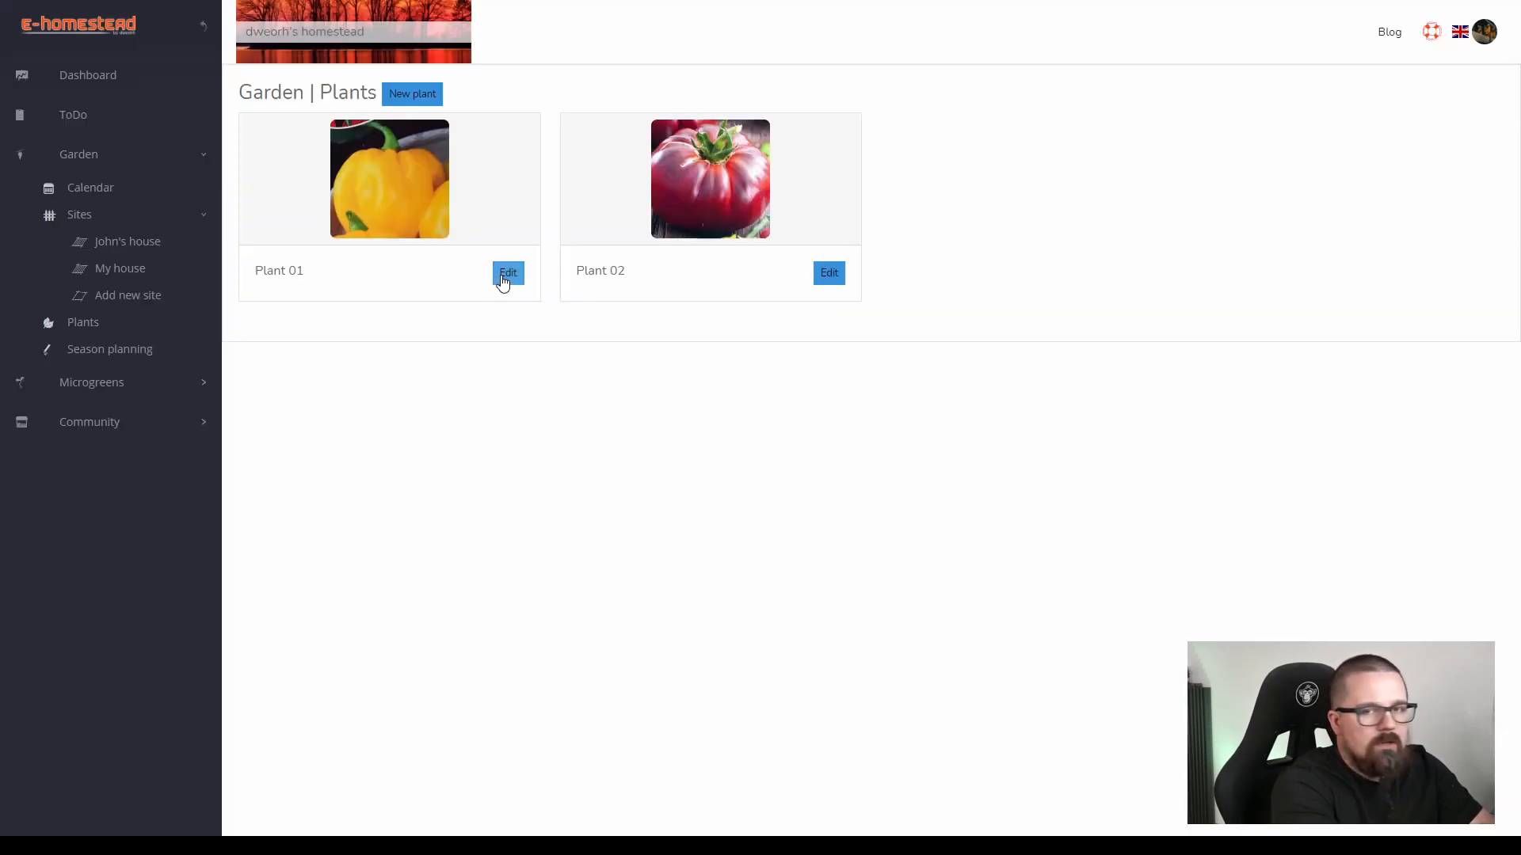
pyautogui.click(499, 277)
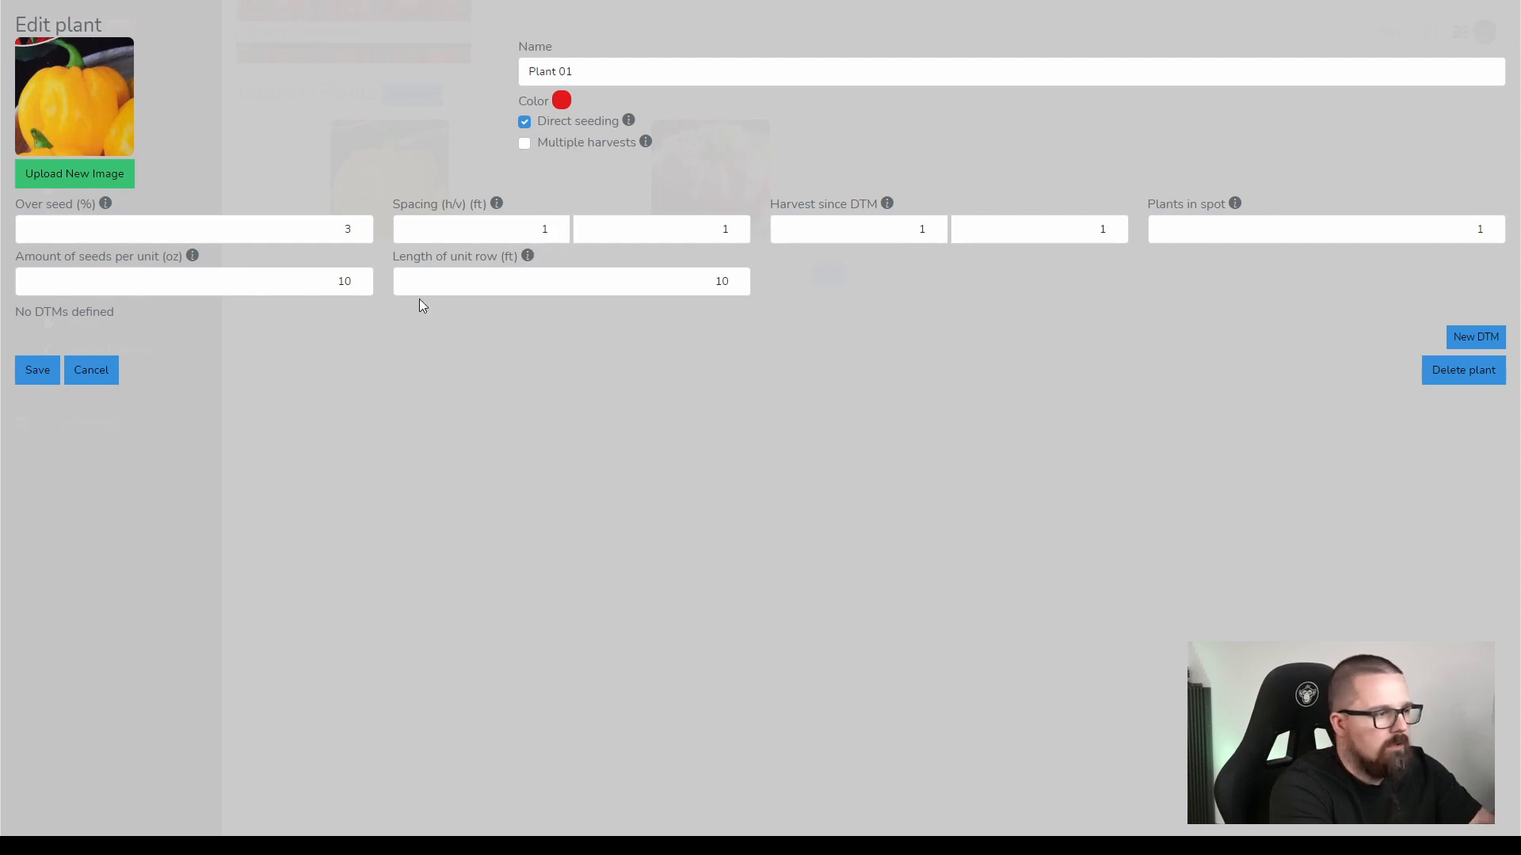
pyautogui.click(94, 376)
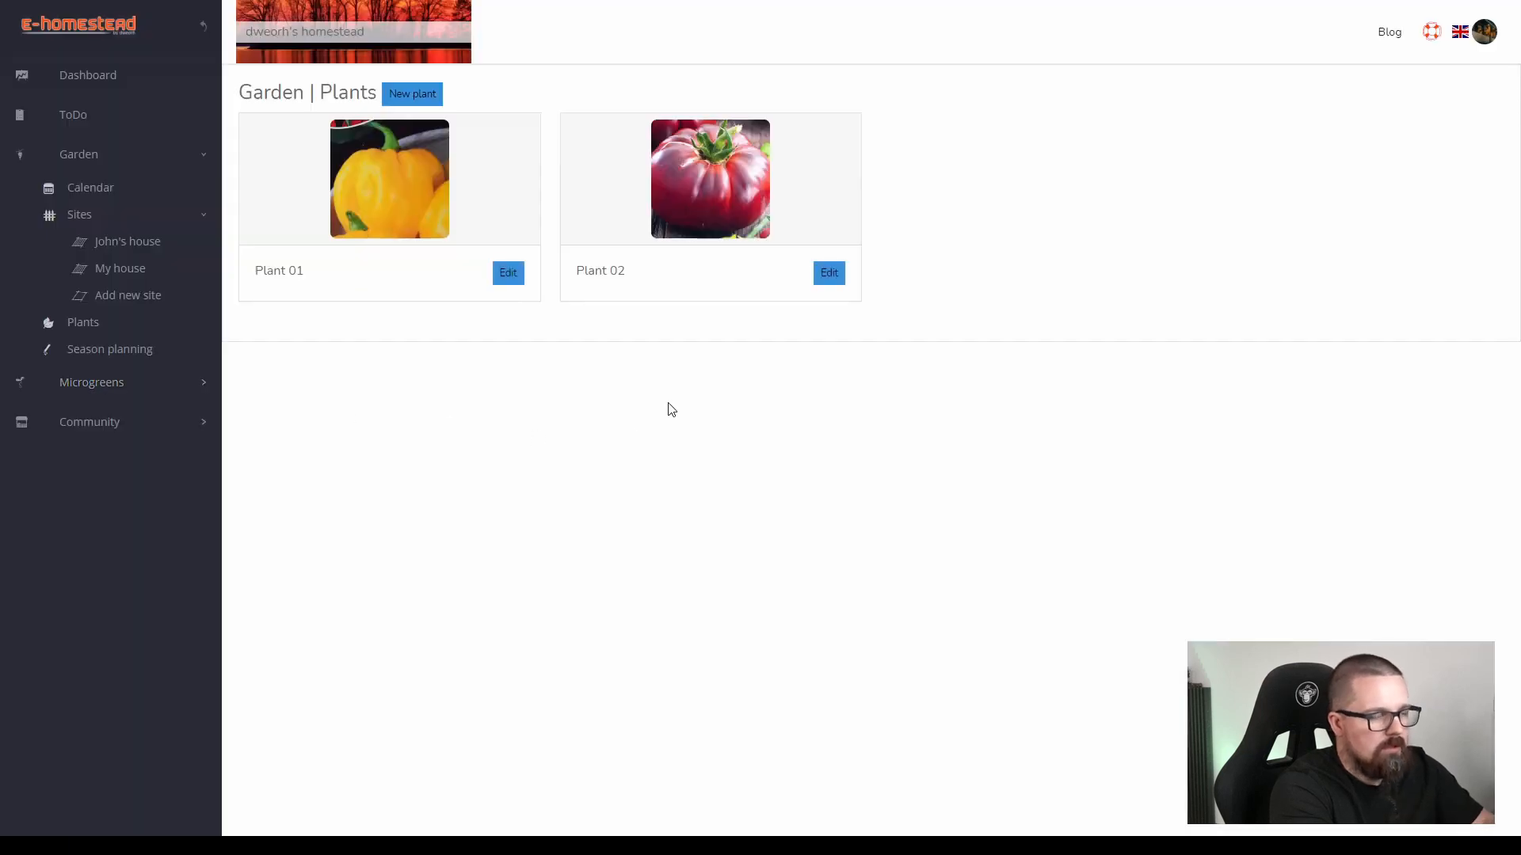
# Change the color of Plant 02 to orange and save the plant.
pyautogui.click(821, 281)
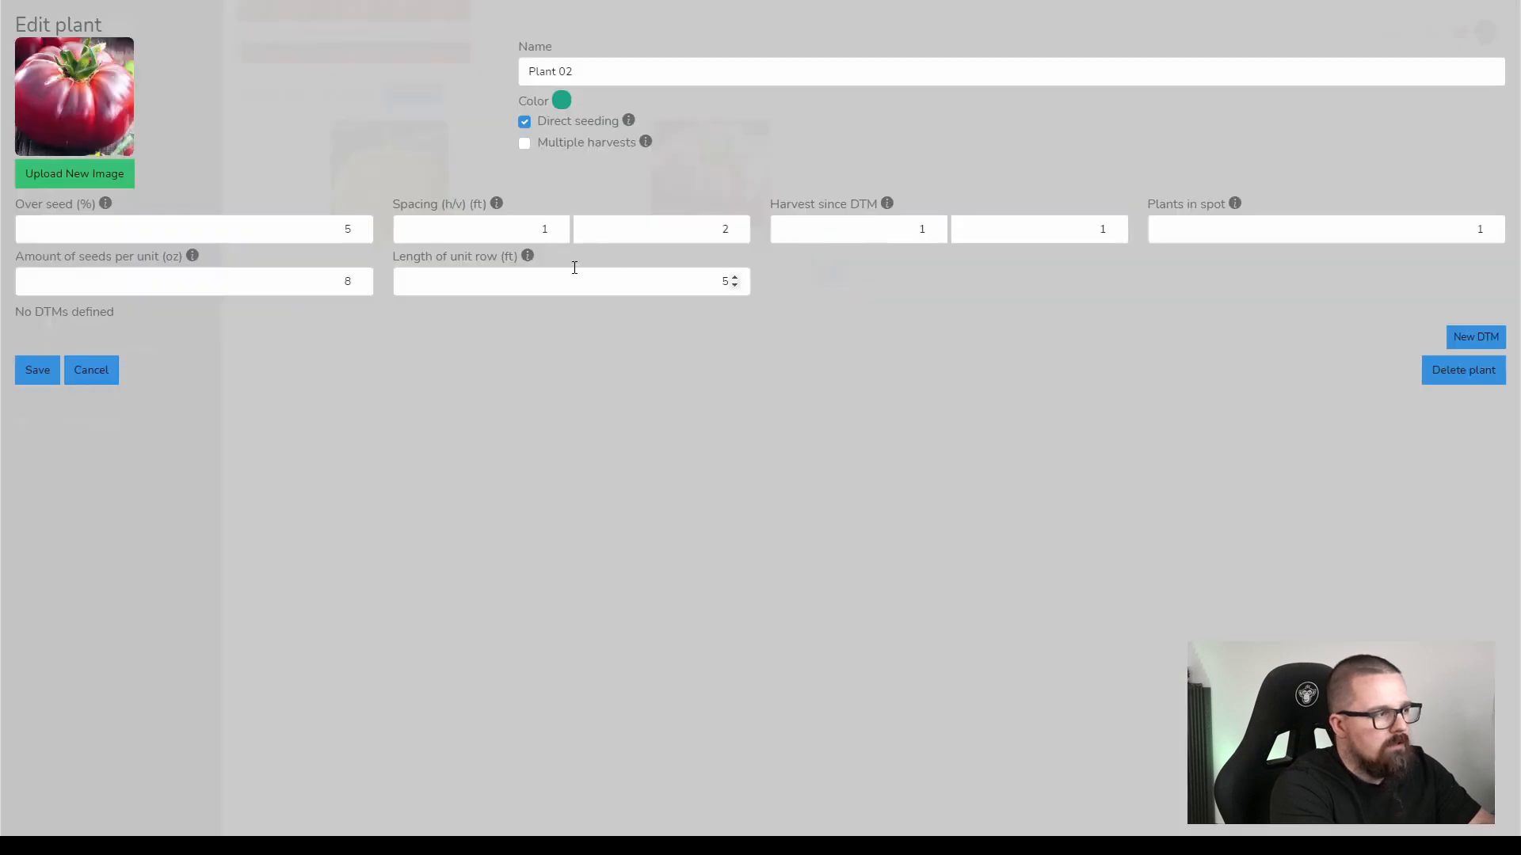
pyautogui.click(722, 229)
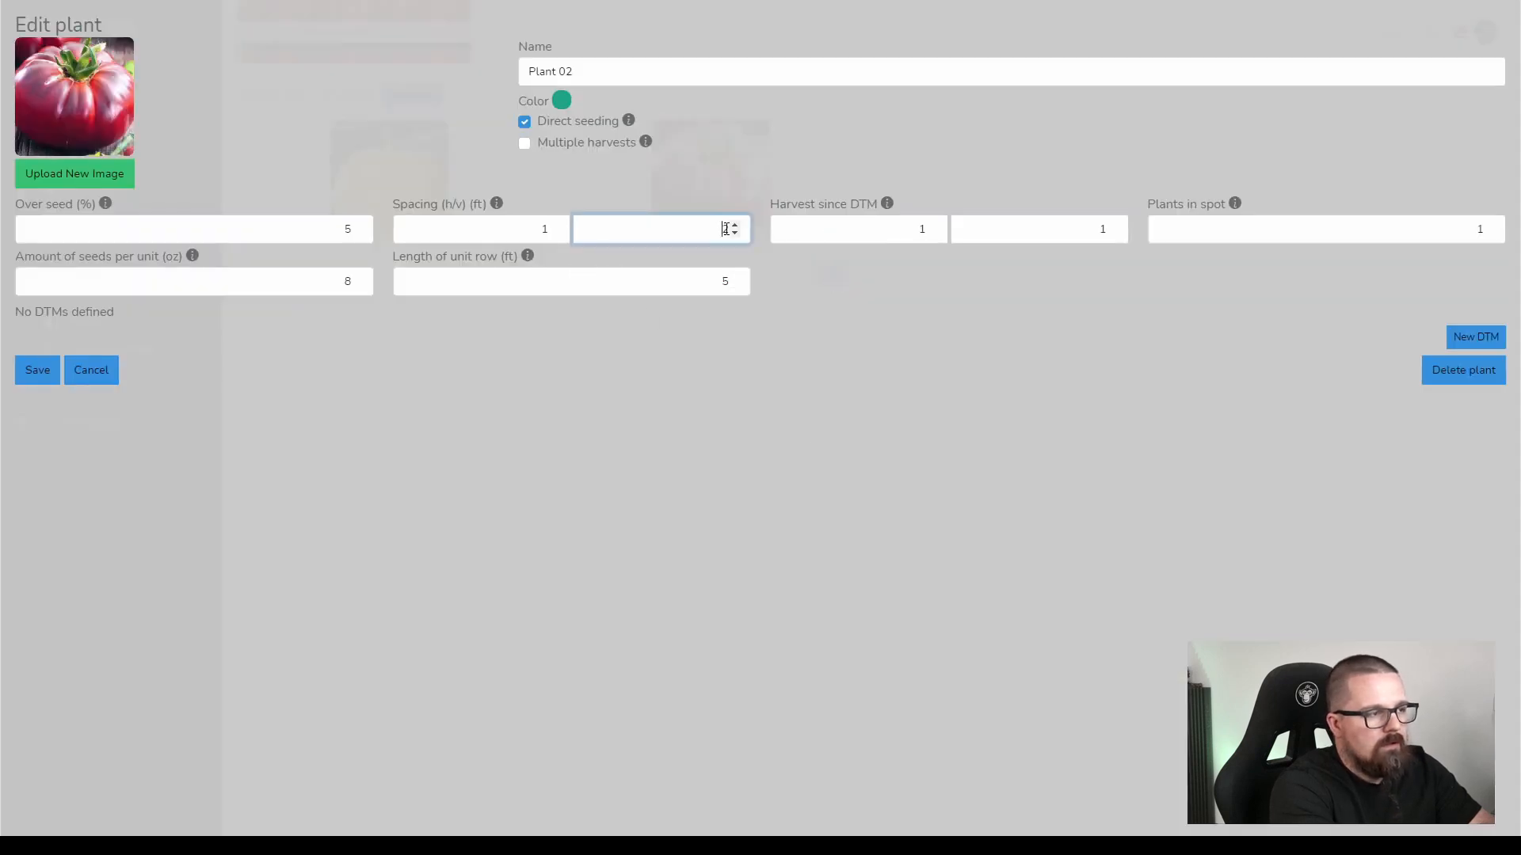
pyautogui.click(559, 104)
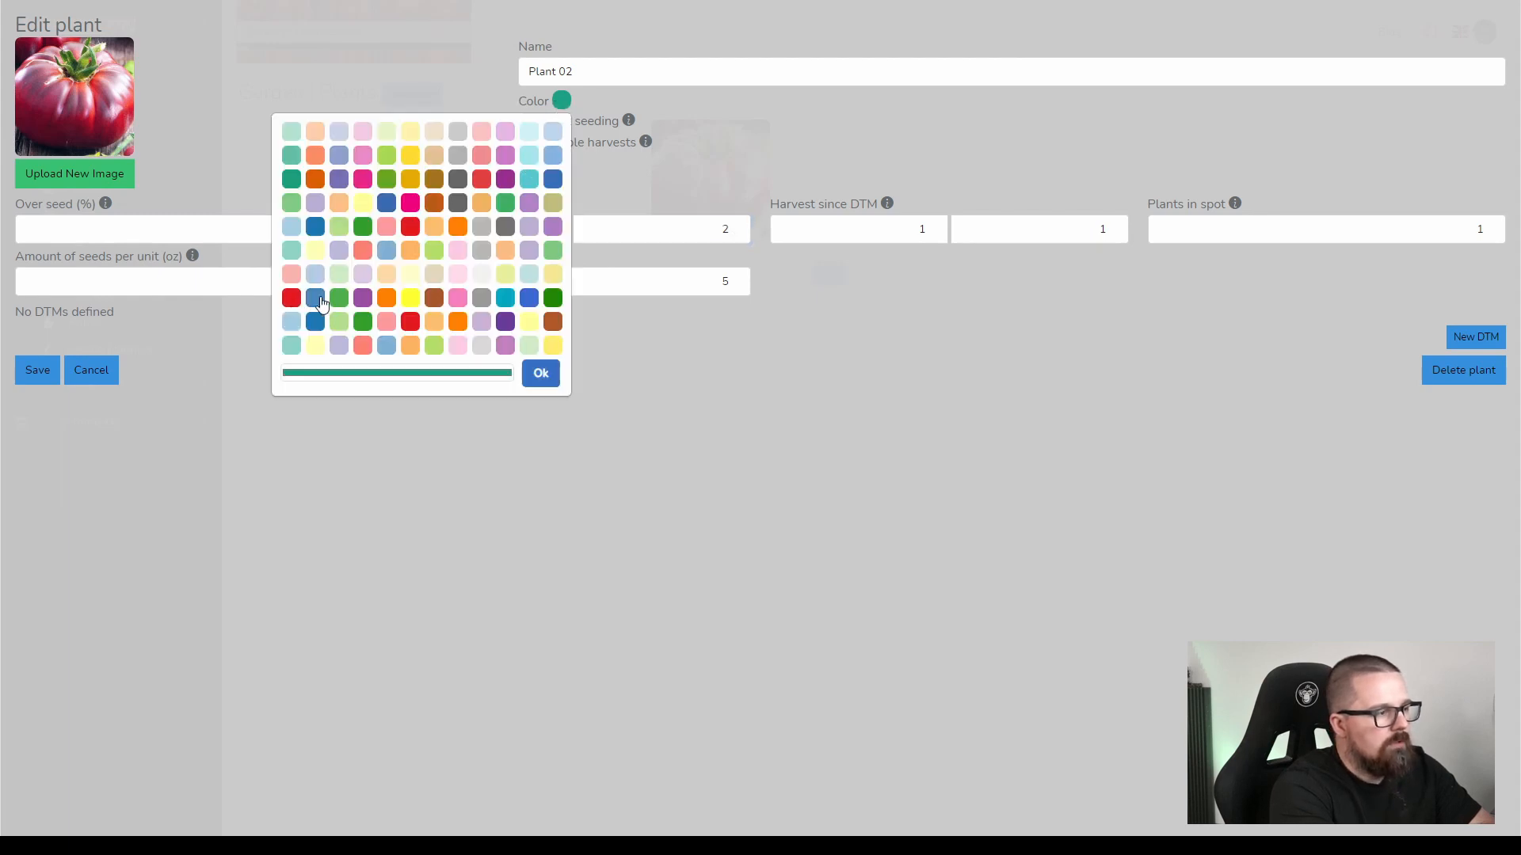
pyautogui.click(387, 299)
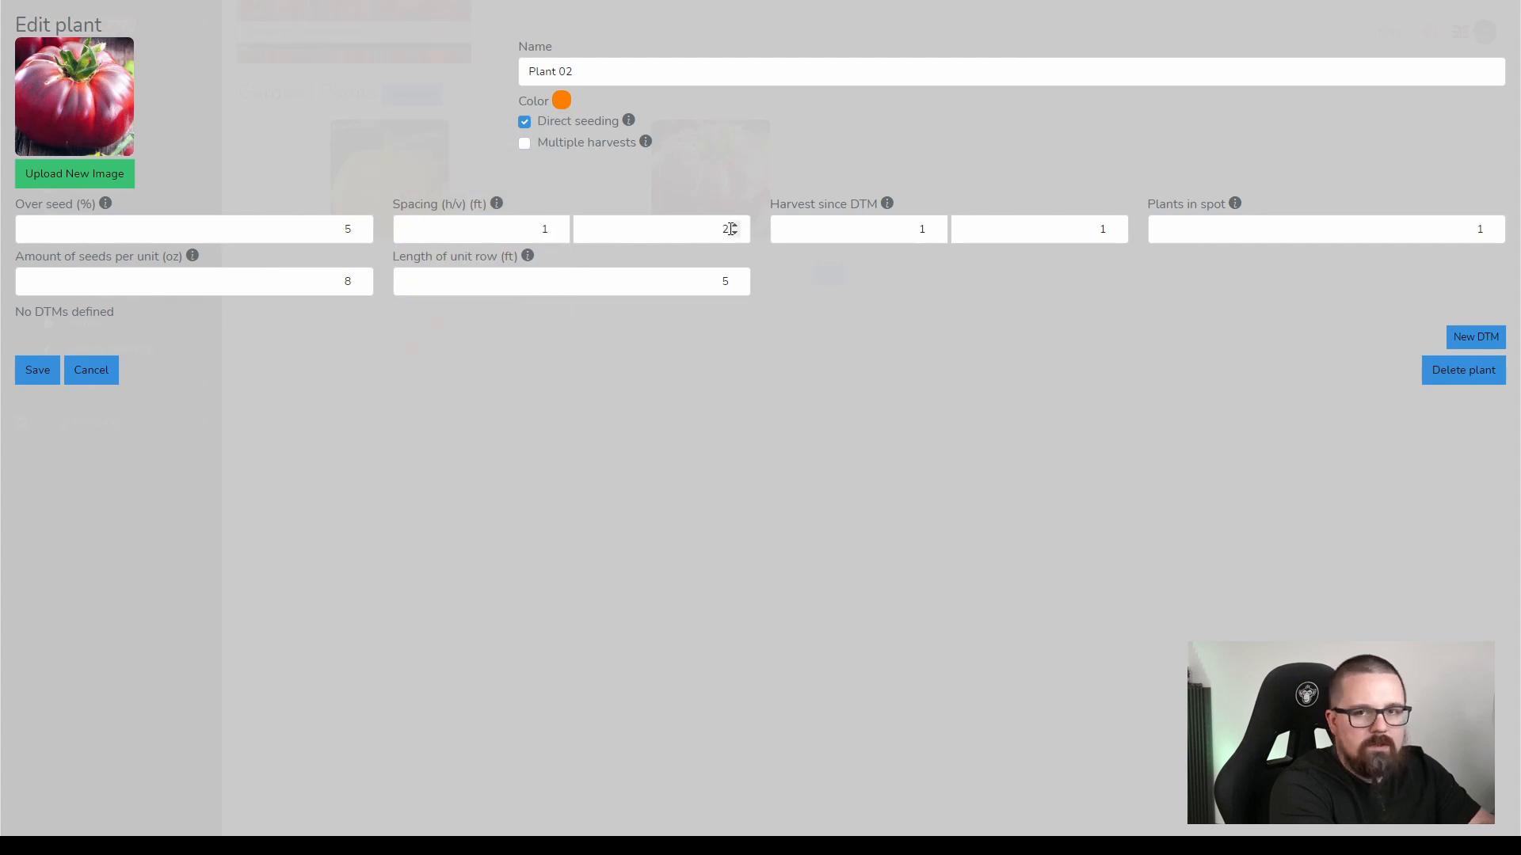
pyautogui.click(37, 371)
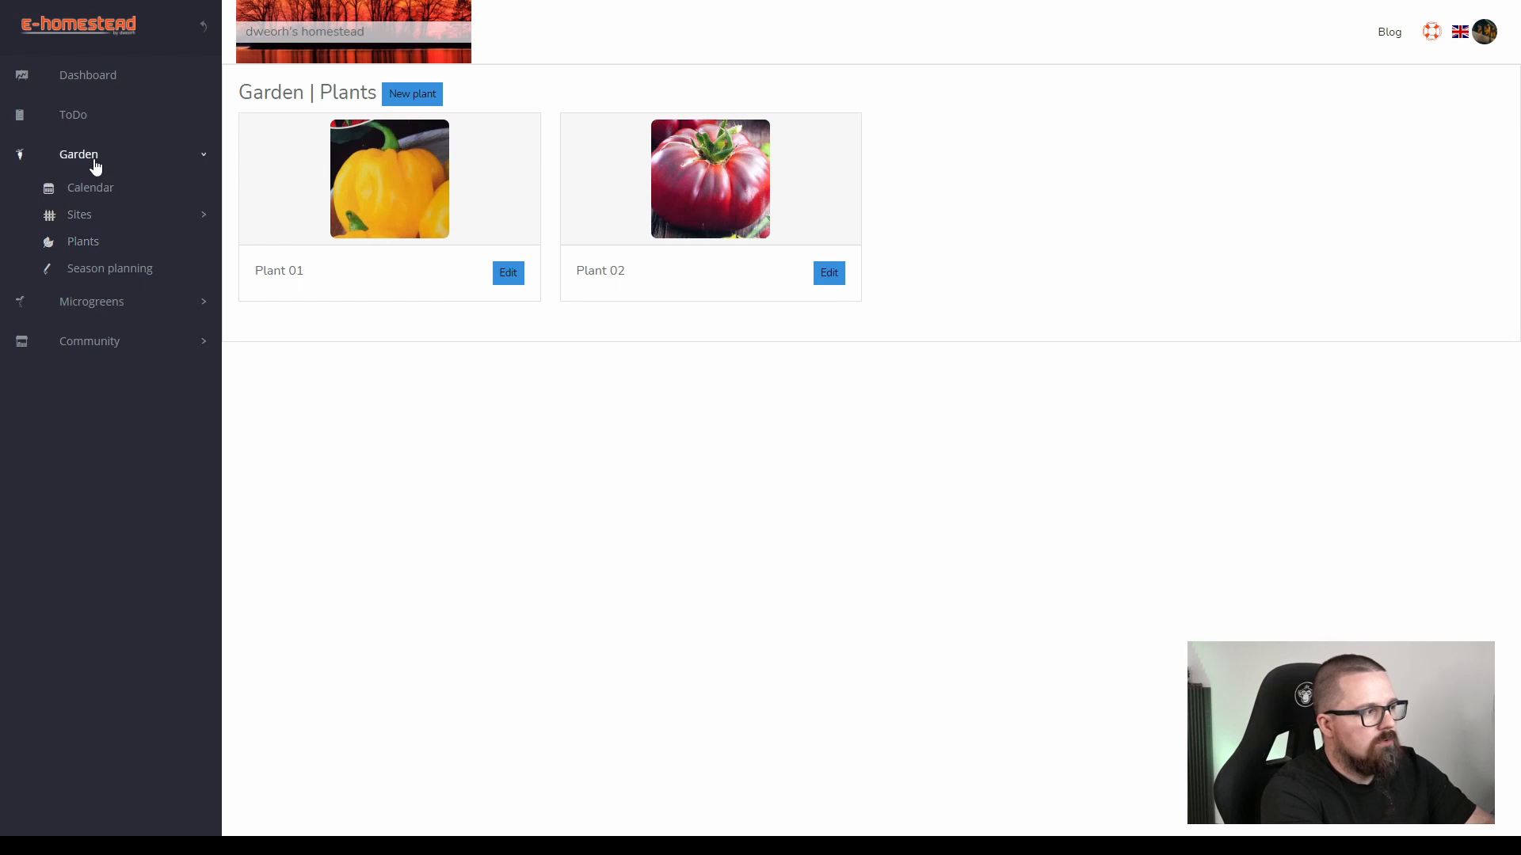
# Open the garden's season planning and show the visual timeline of the beds in all sites.
pyautogui.click(112, 270)
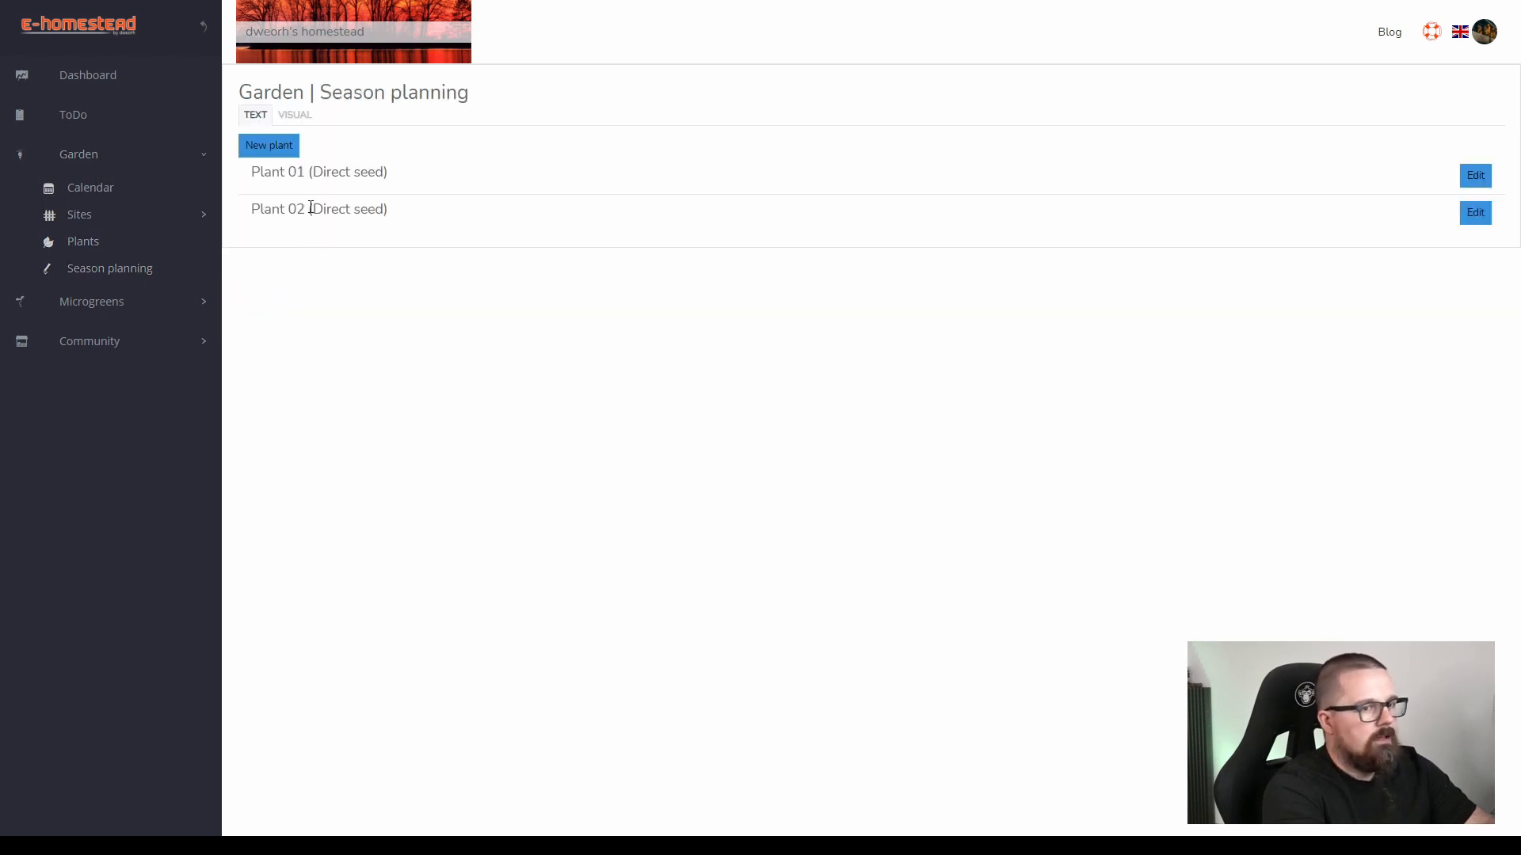
pyautogui.click(264, 121)
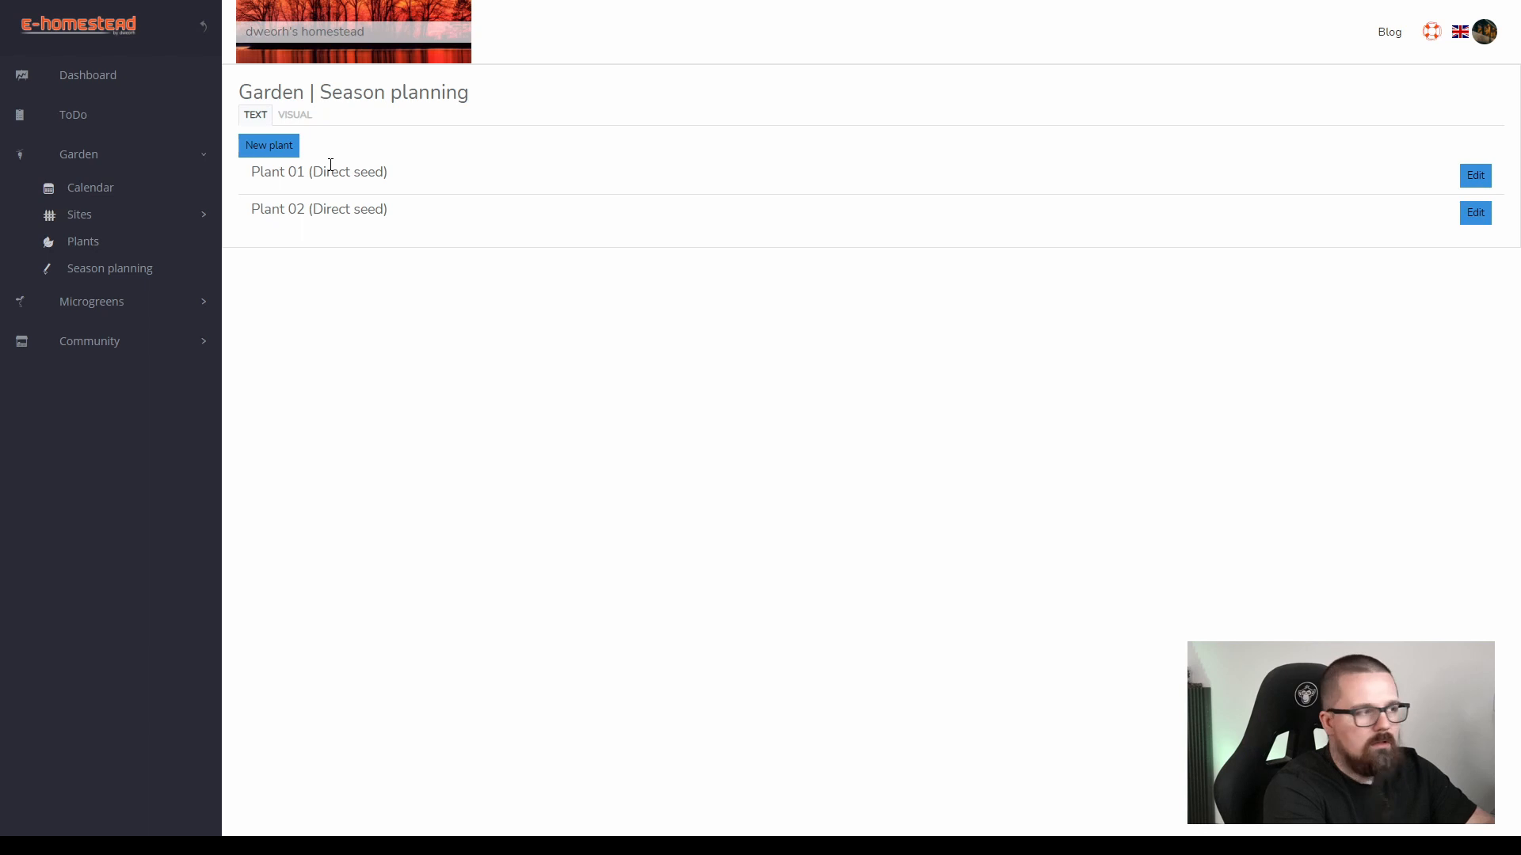
pyautogui.click(301, 122)
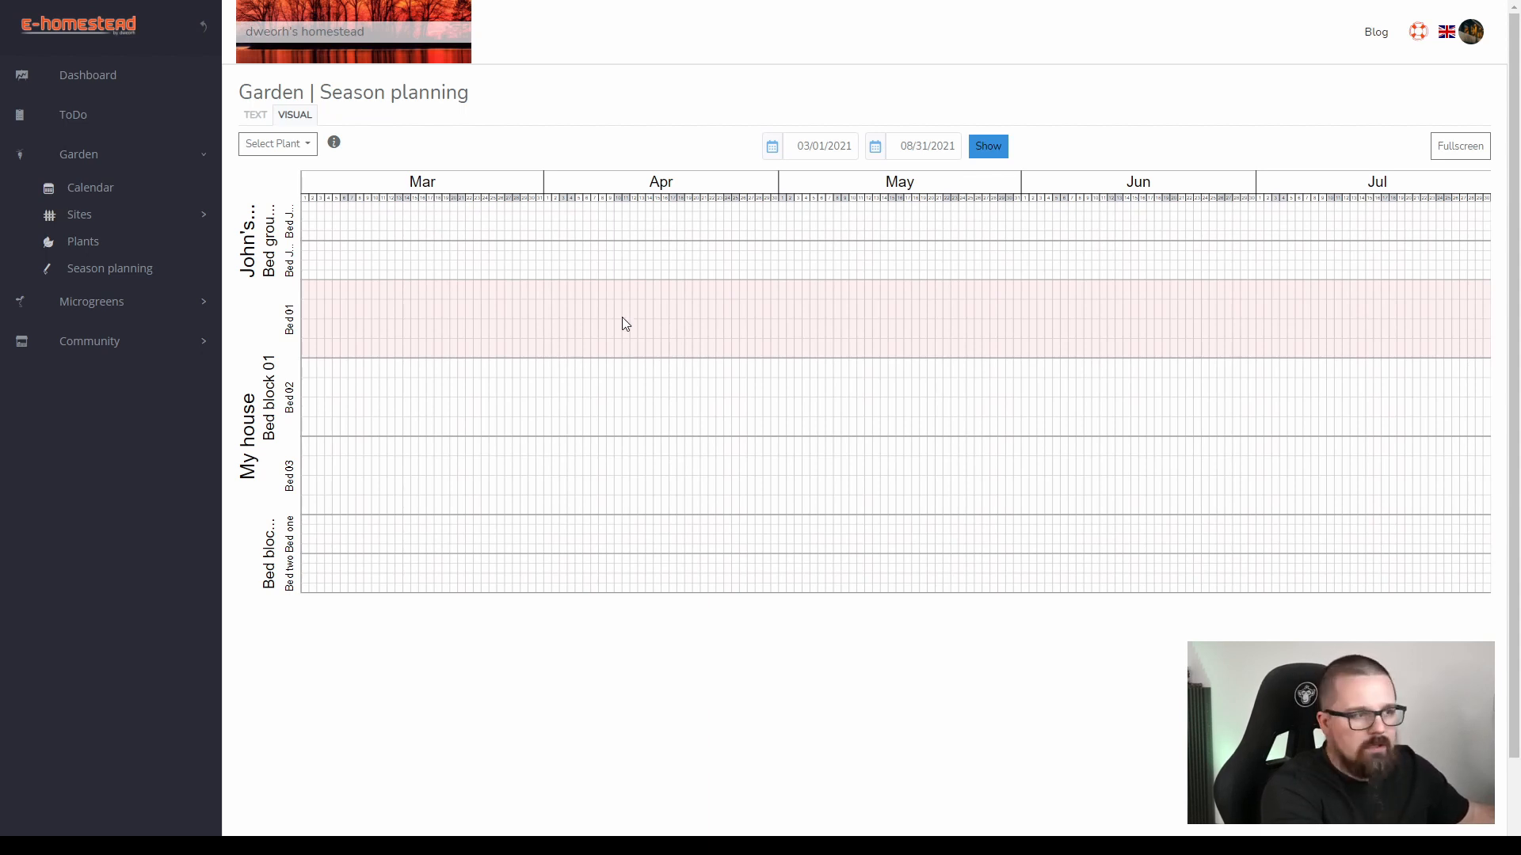
pyautogui.scroll(3, 621, 317)
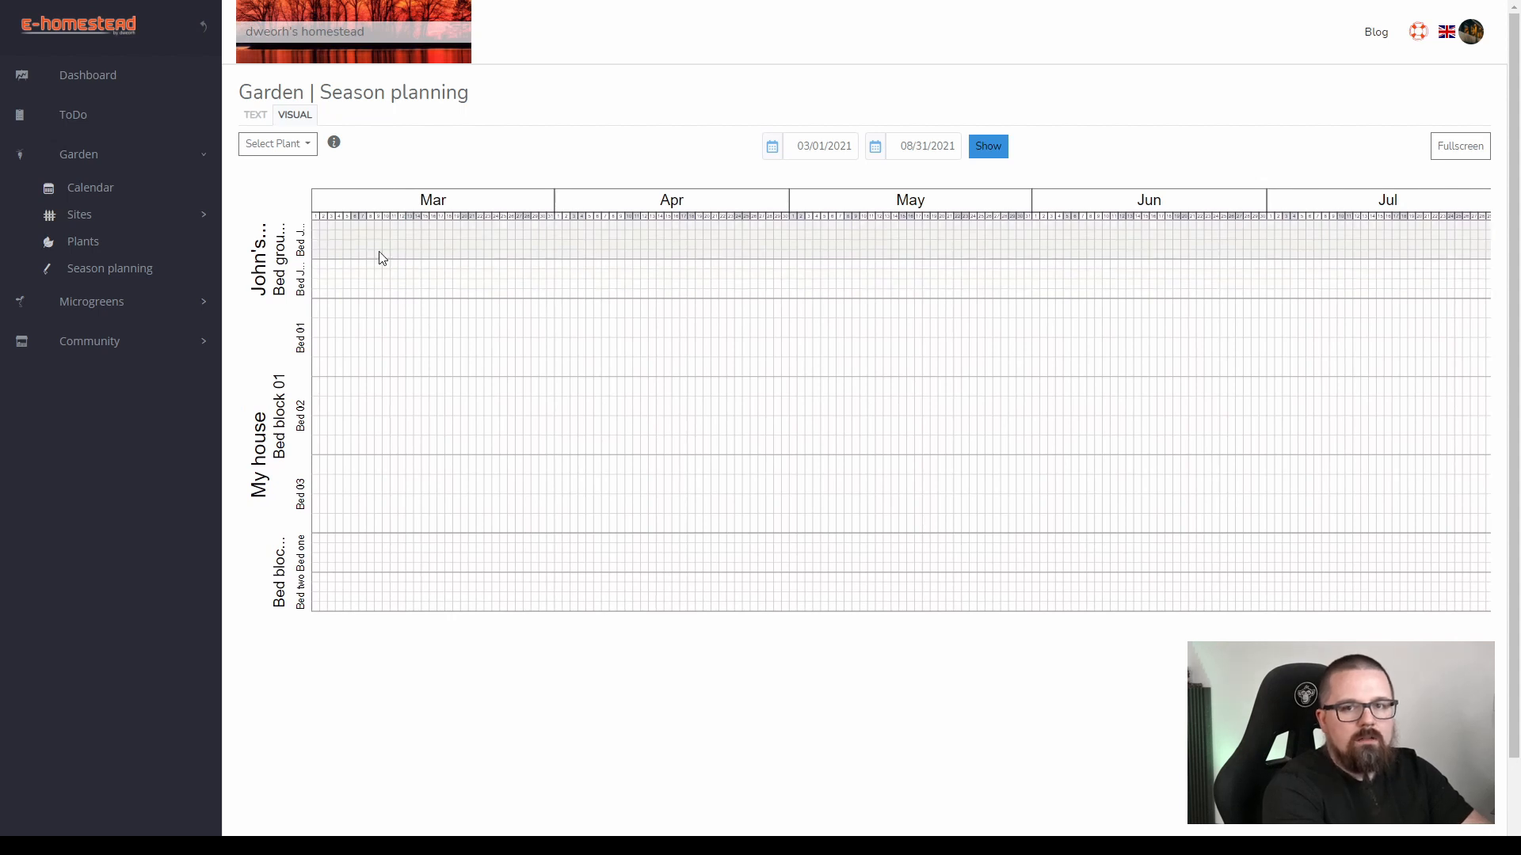
# Schedule Plant 01 in the uppermost JPlot bed for about Mar 15–Apr 03, Bed 01 for Mar 19–Apr 06 and Bed 02 for Apr 22–May 11.
pyautogui.click(299, 148)
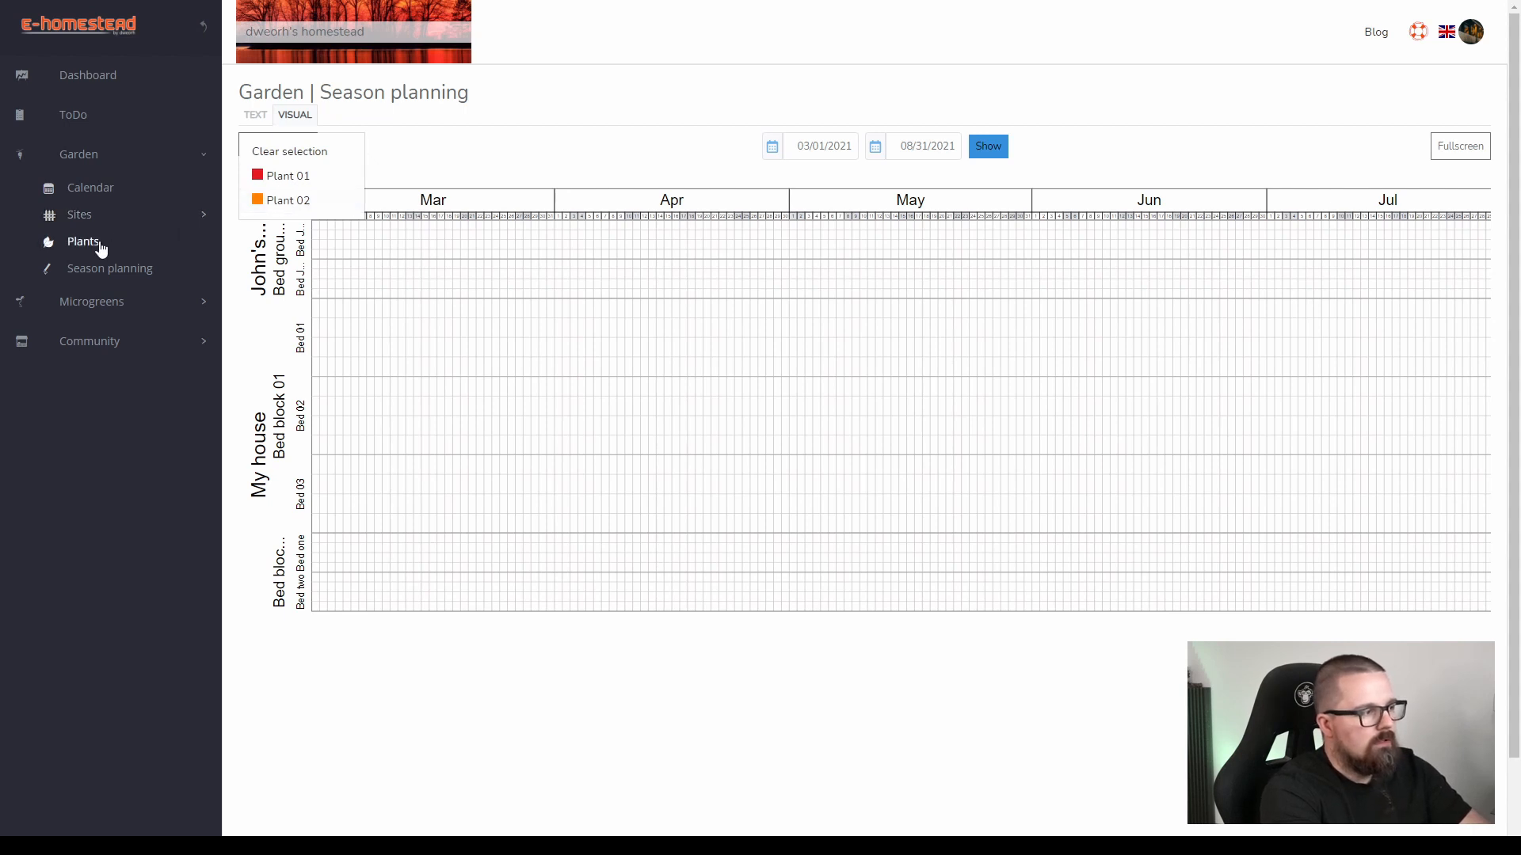
pyautogui.click(286, 176)
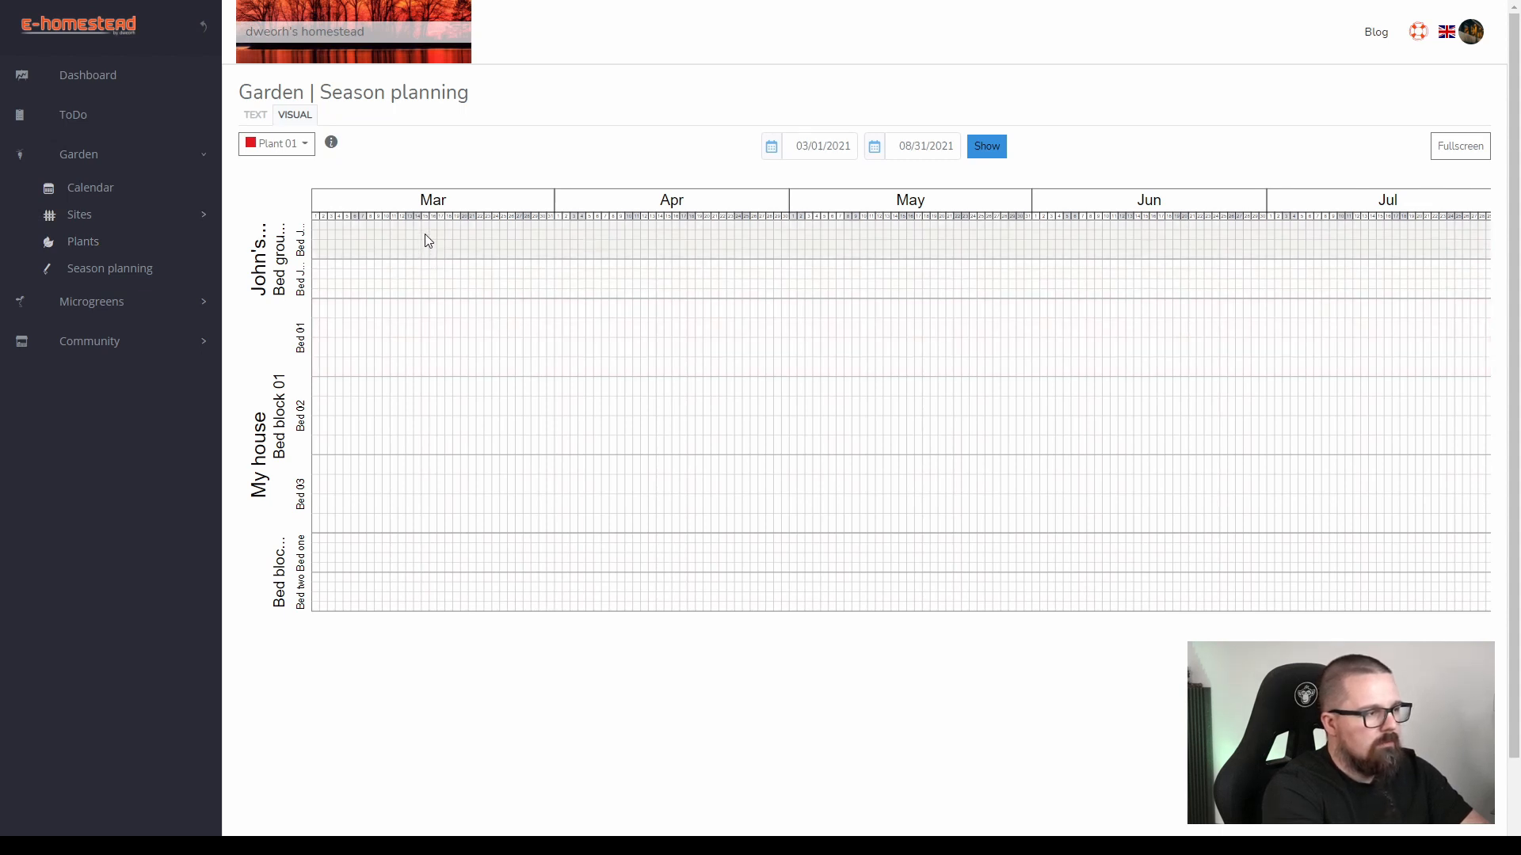
pyautogui.click(426, 238)
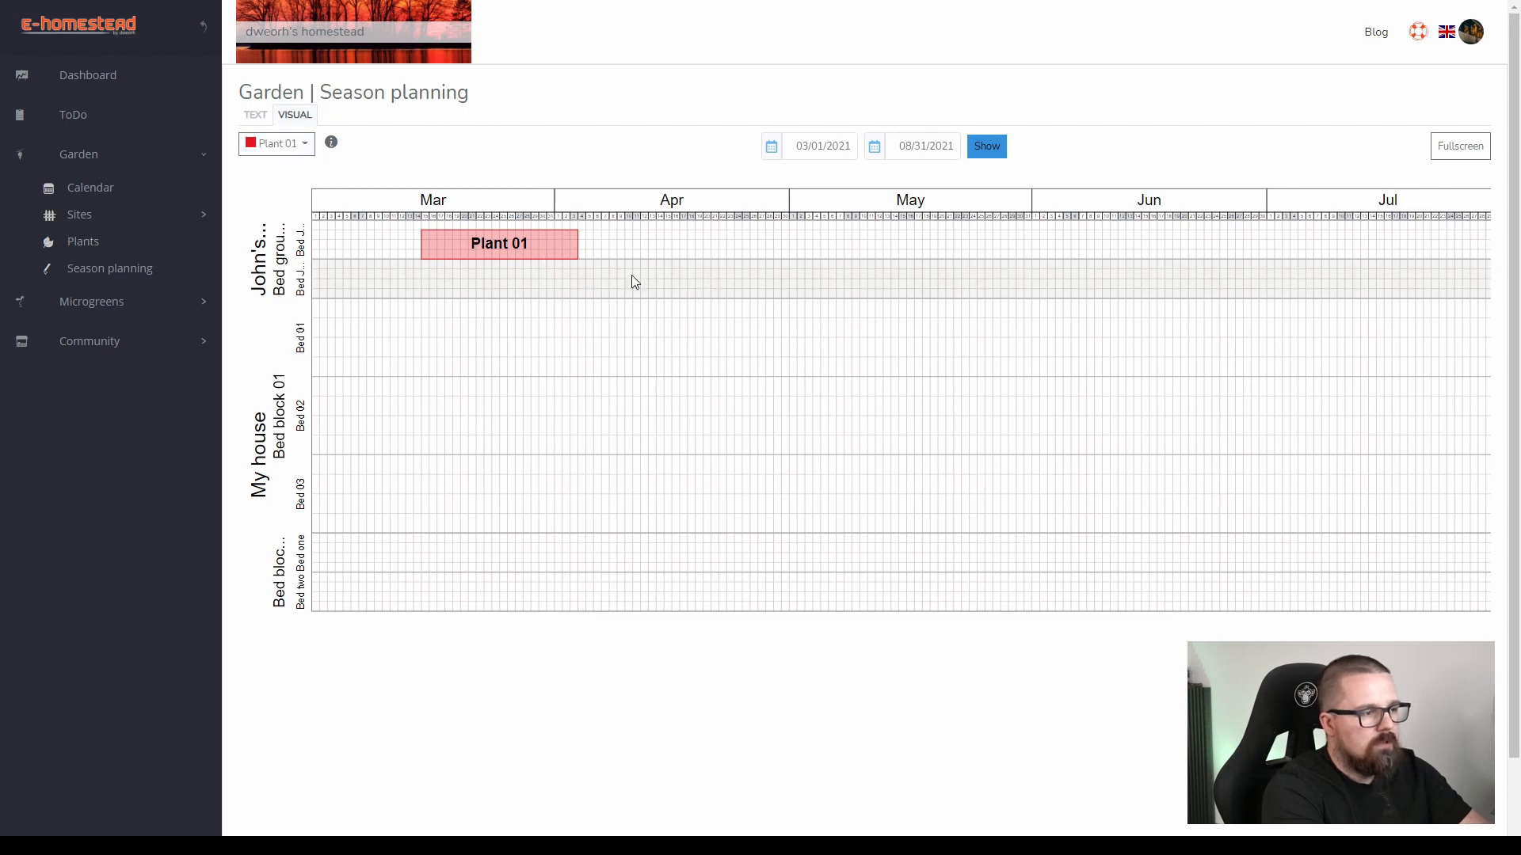
pyautogui.moveTo(600, 328); pyautogui.dragTo(453, 333)
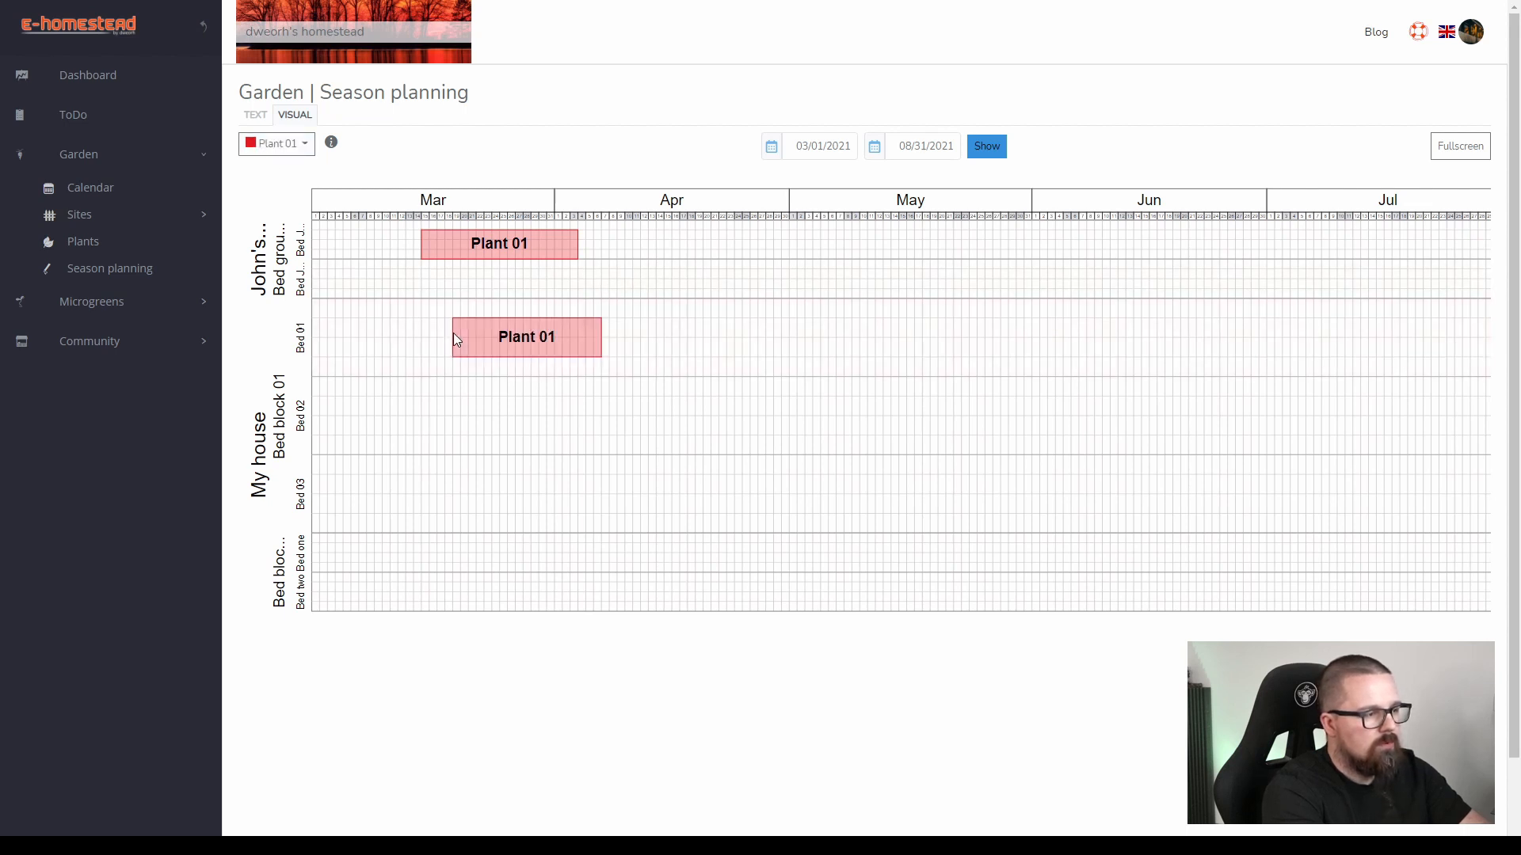
pyautogui.click(724, 404)
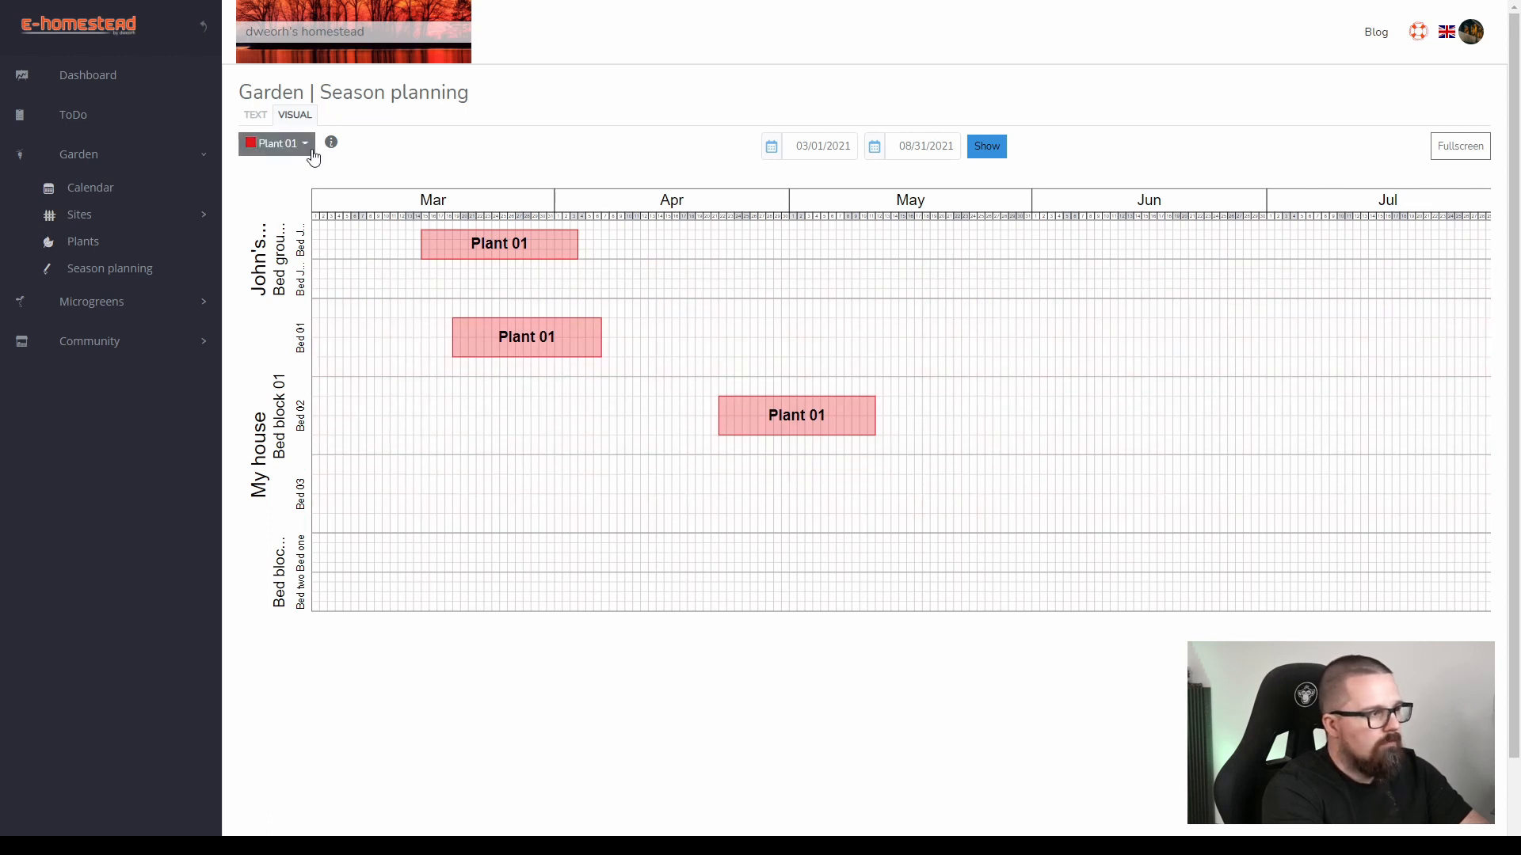
# Clear the plant selection and delete the Plant 01 plantings in Bed 01 and Bed 02 together, plus the one in the uppermost JPlot bed.
pyautogui.click(308, 150)
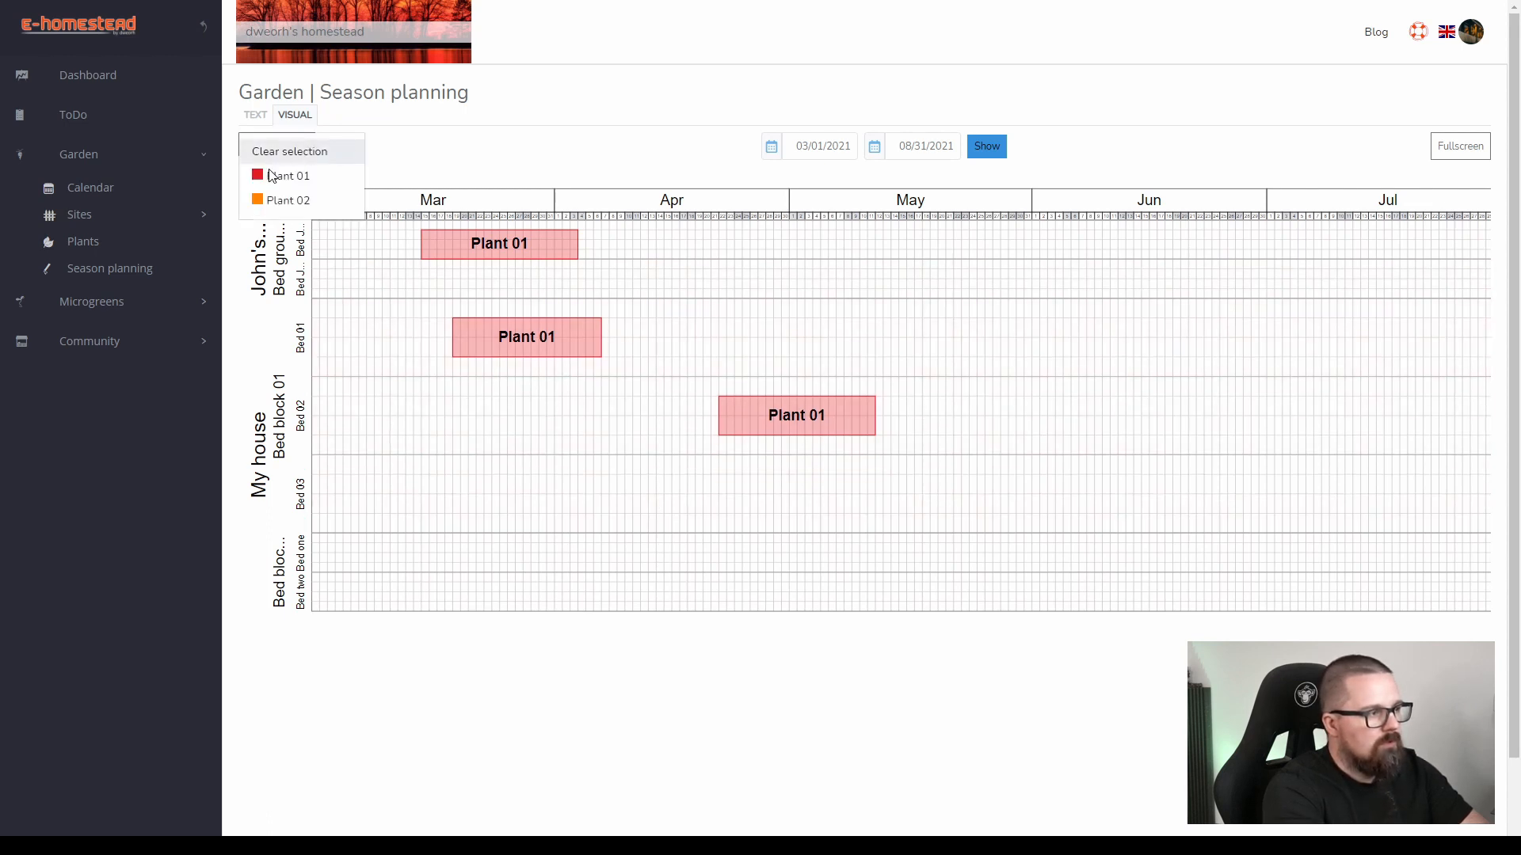
pyautogui.click(277, 153)
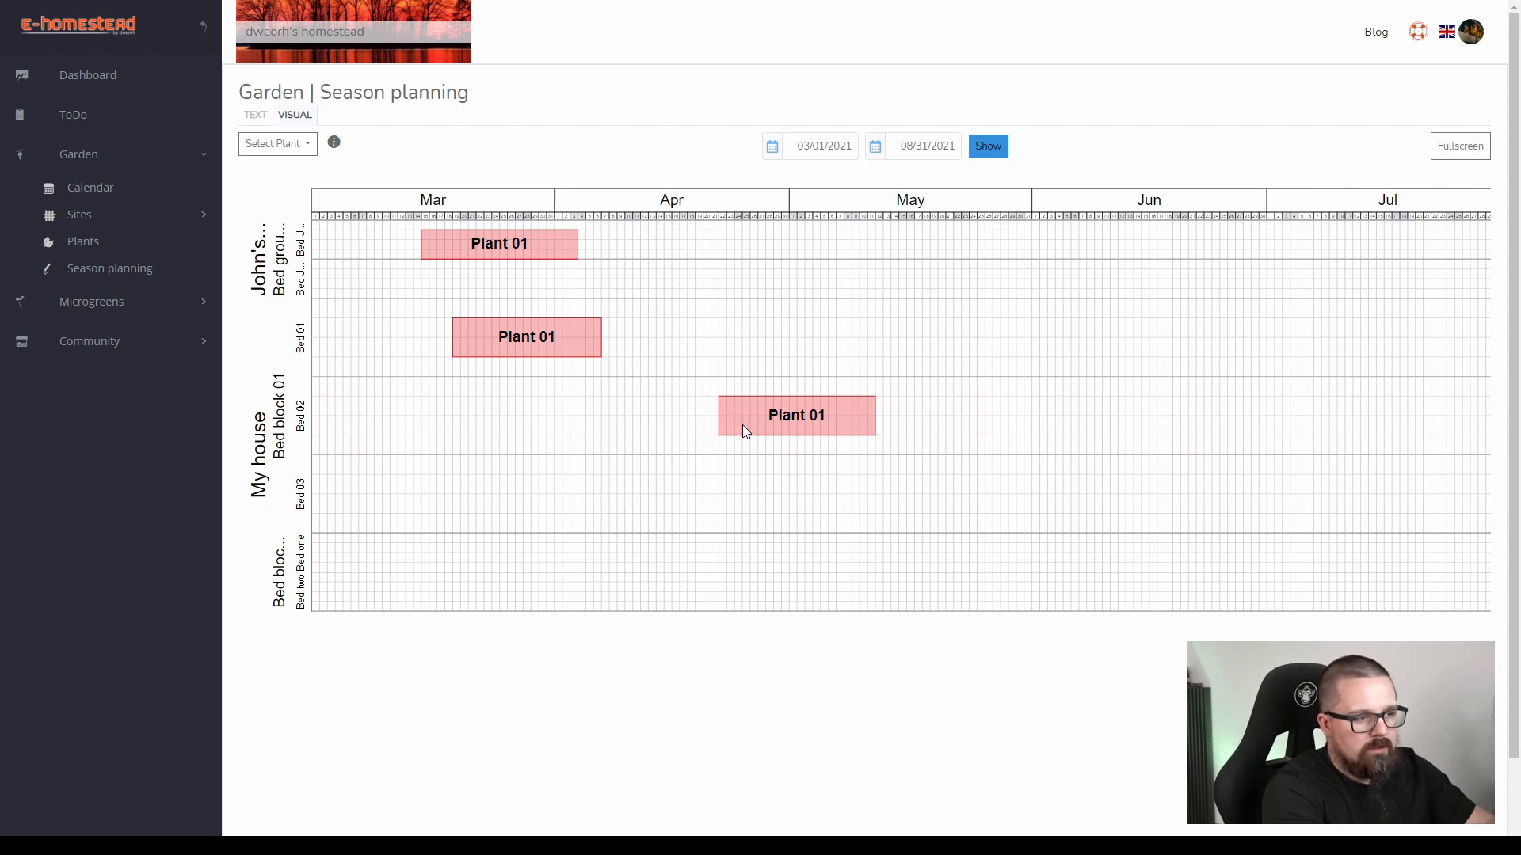
pyautogui.click(743, 425)
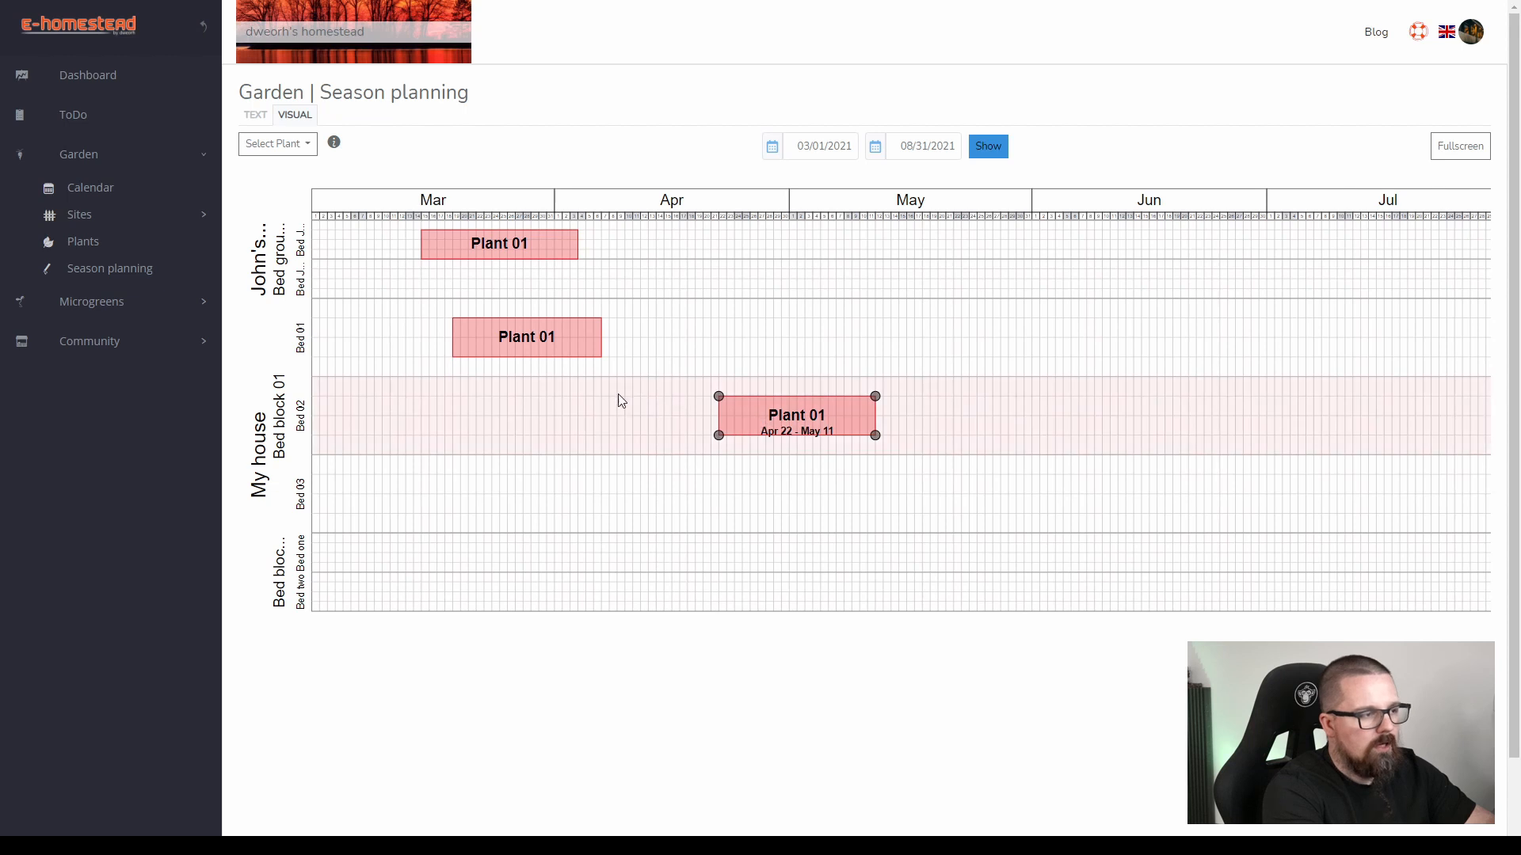
pyautogui.click(582, 344)
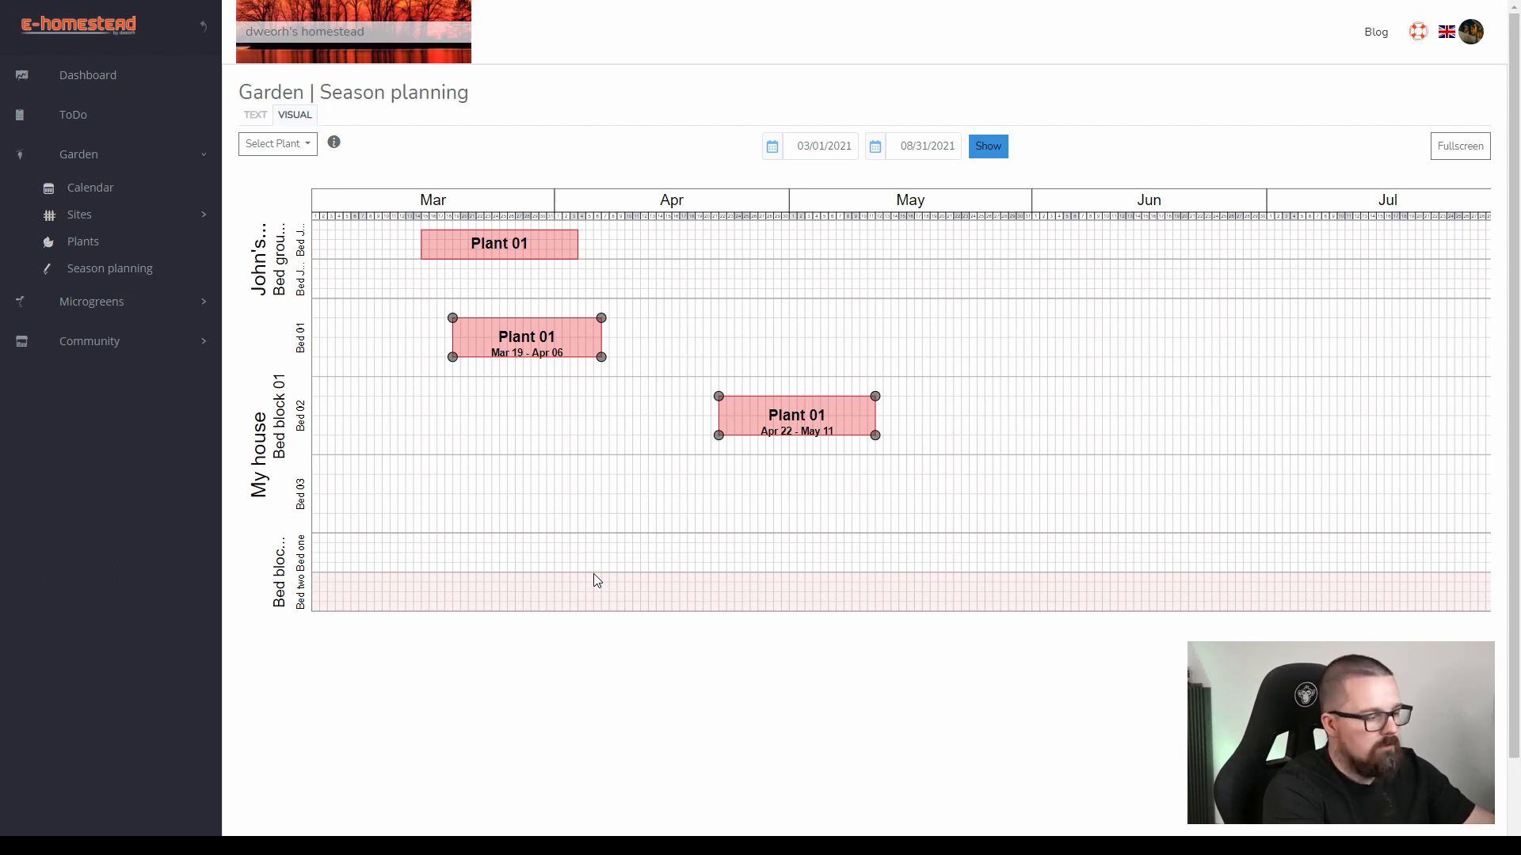
pyautogui.press('Delete')
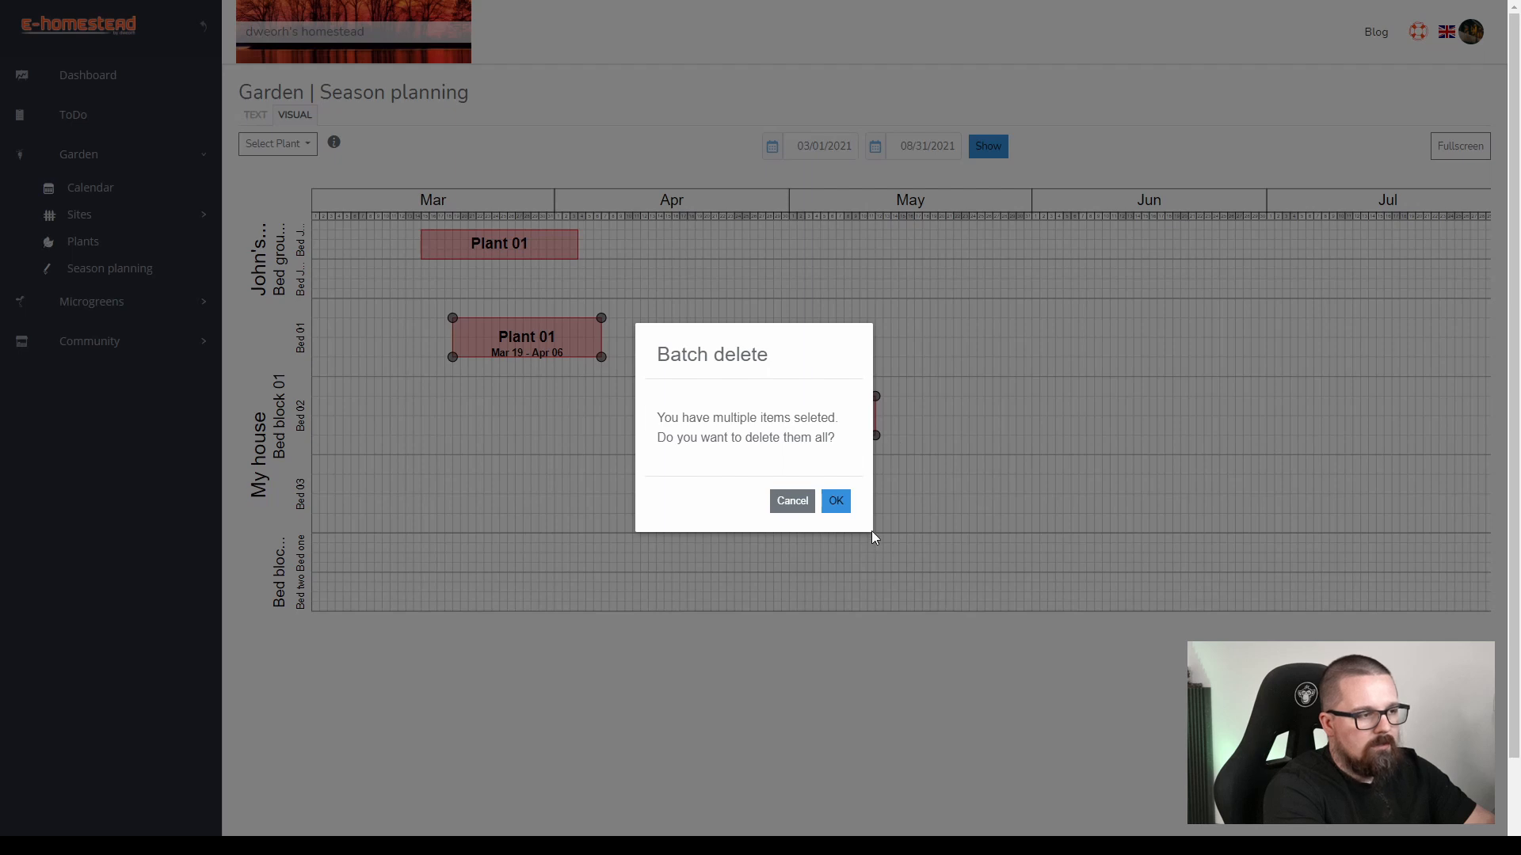
pyautogui.click(832, 502)
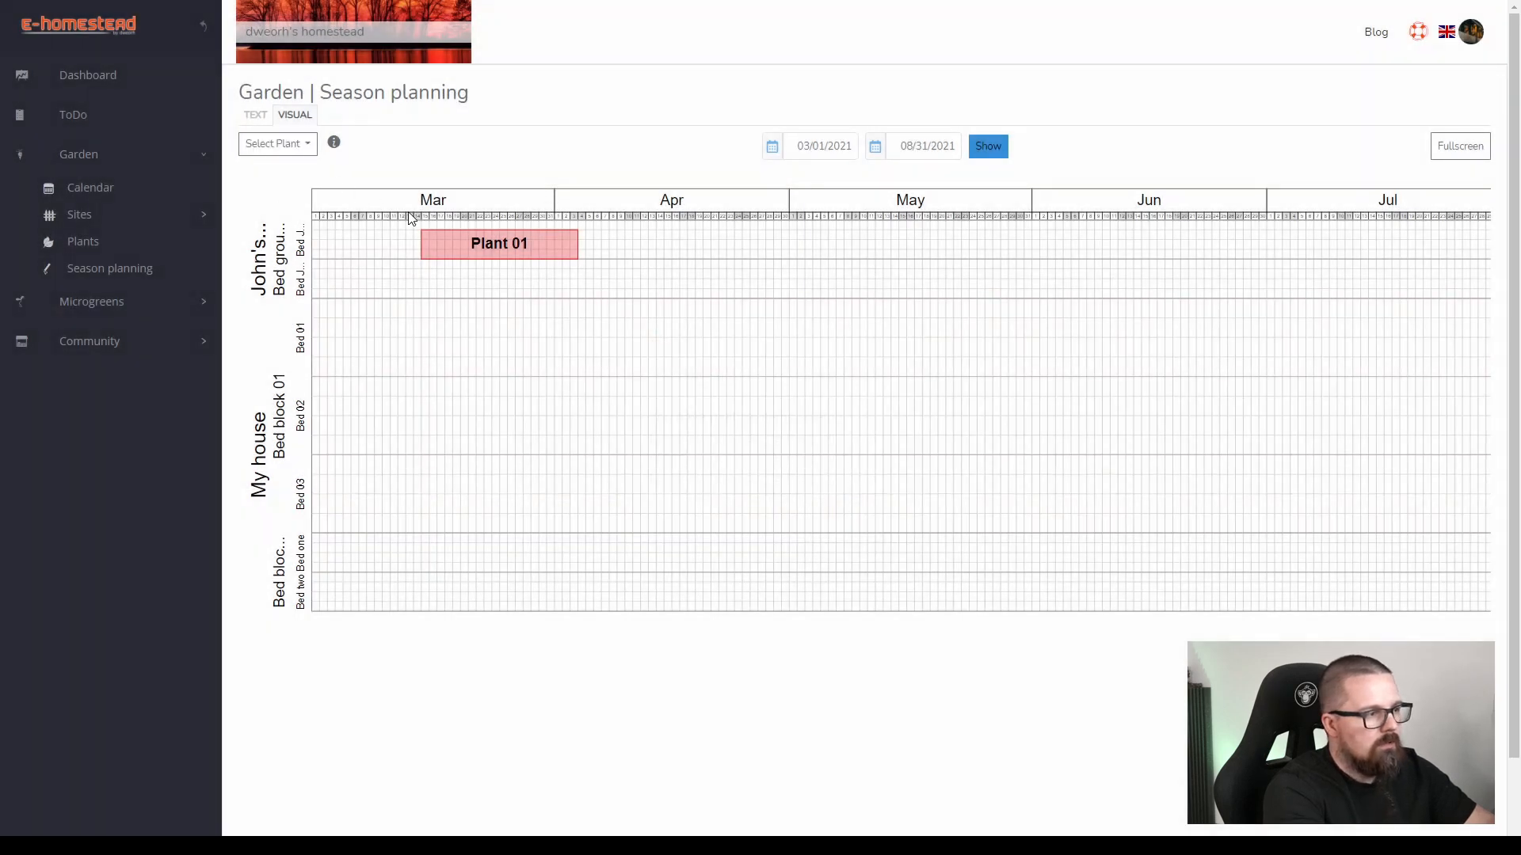
pyautogui.click(438, 252)
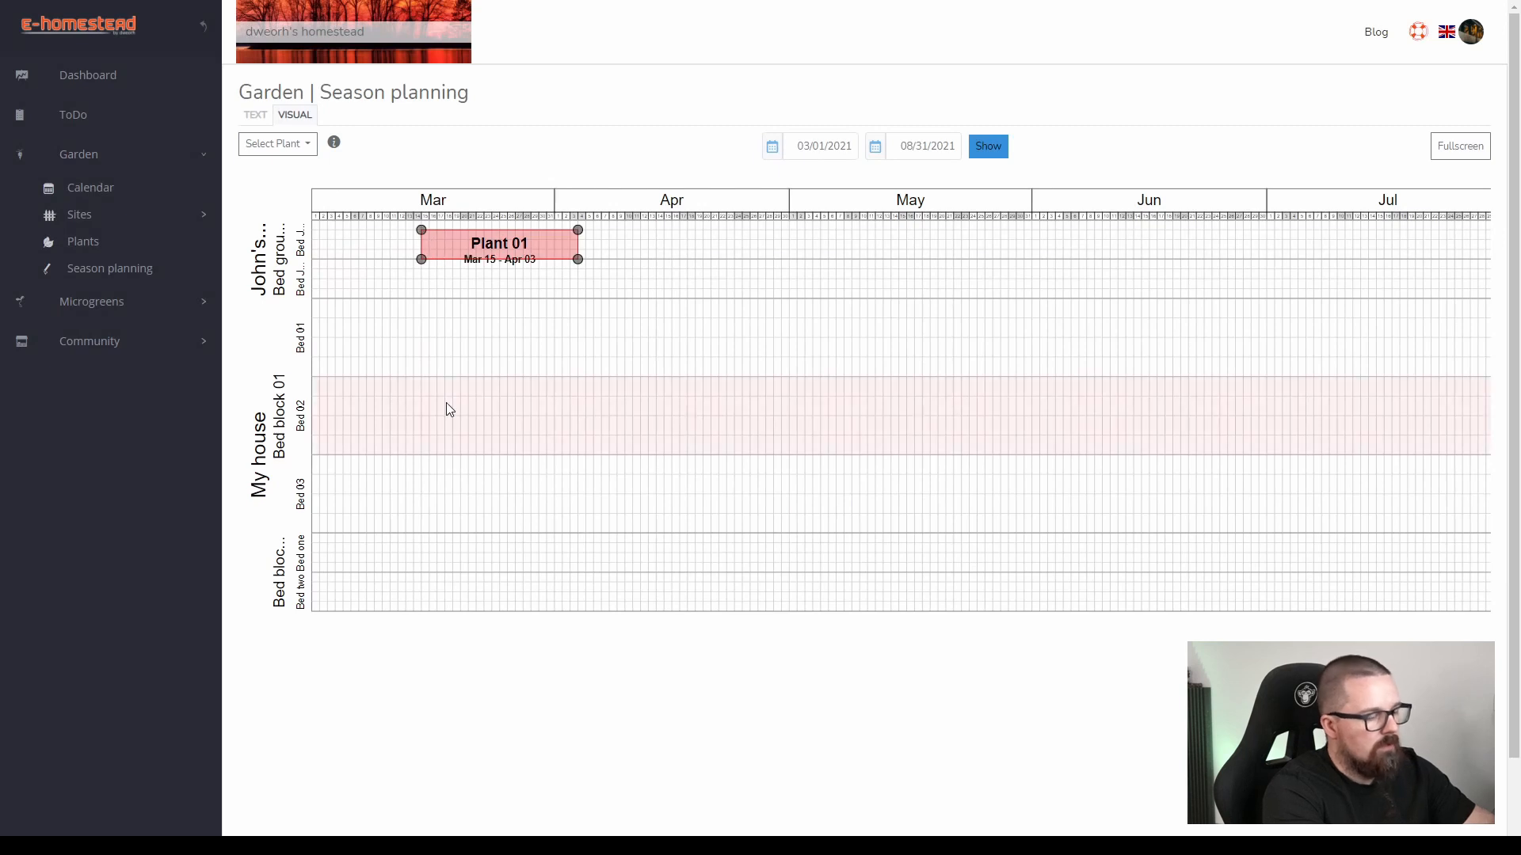
pyautogui.press('Delete')
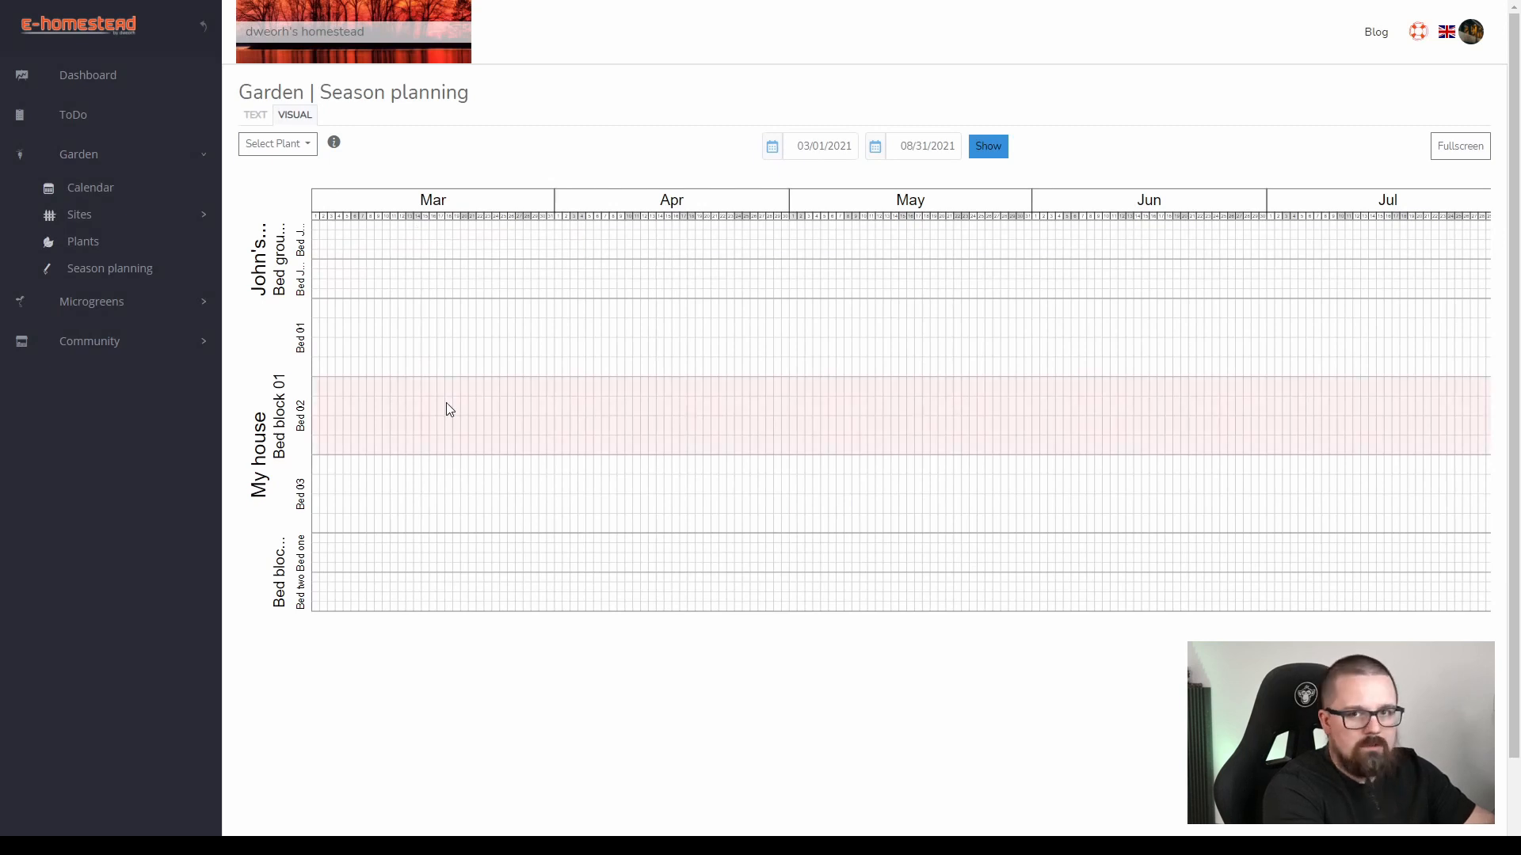
# Schedule Plant 01 in the middle of Bed 01 for Mar 12–Mar 31.
pyautogui.click(287, 145)
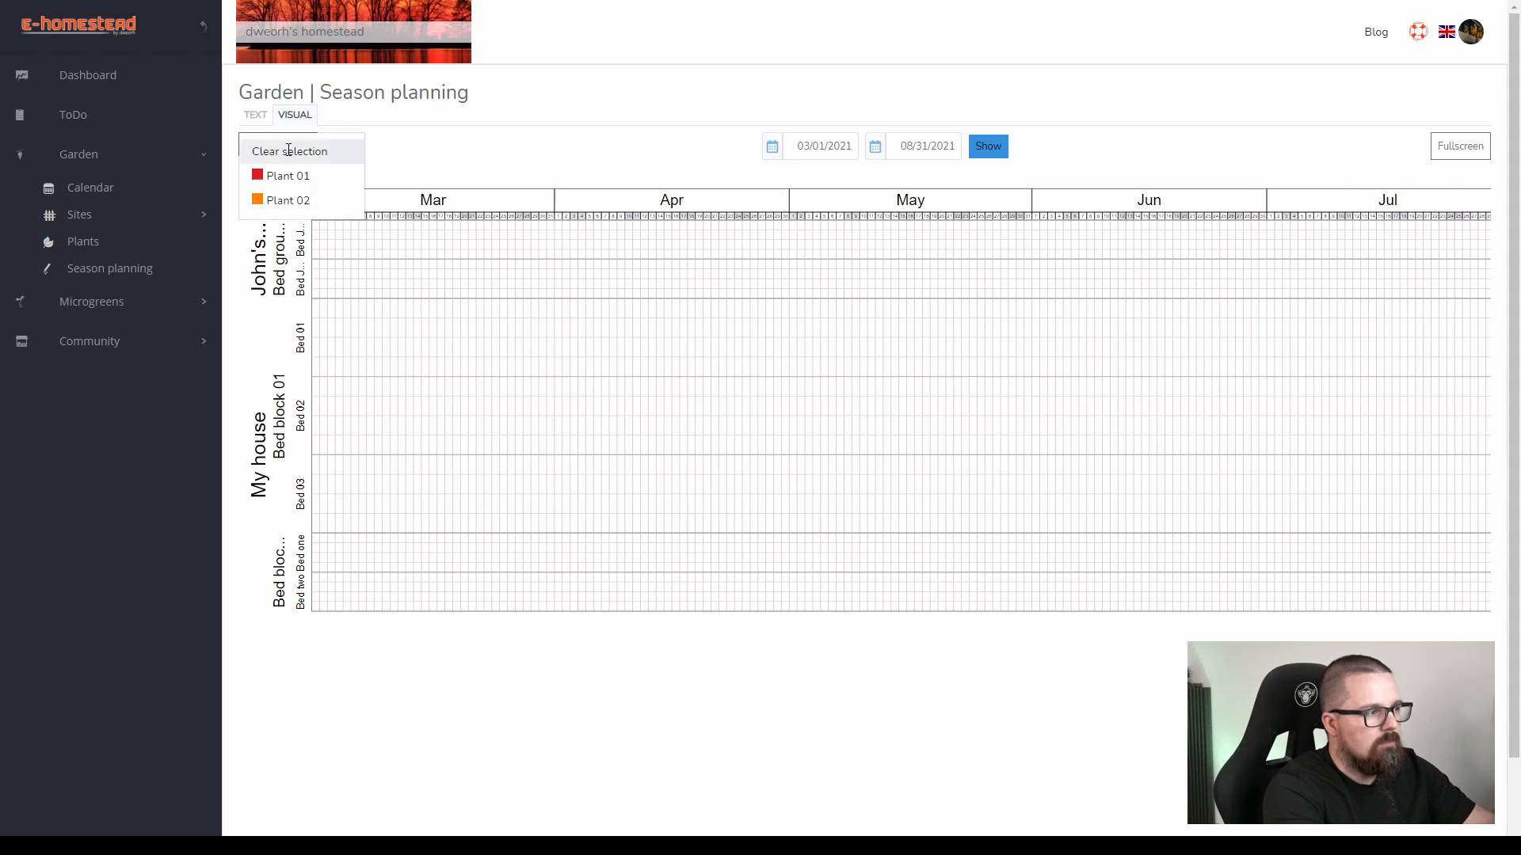
pyautogui.click(271, 176)
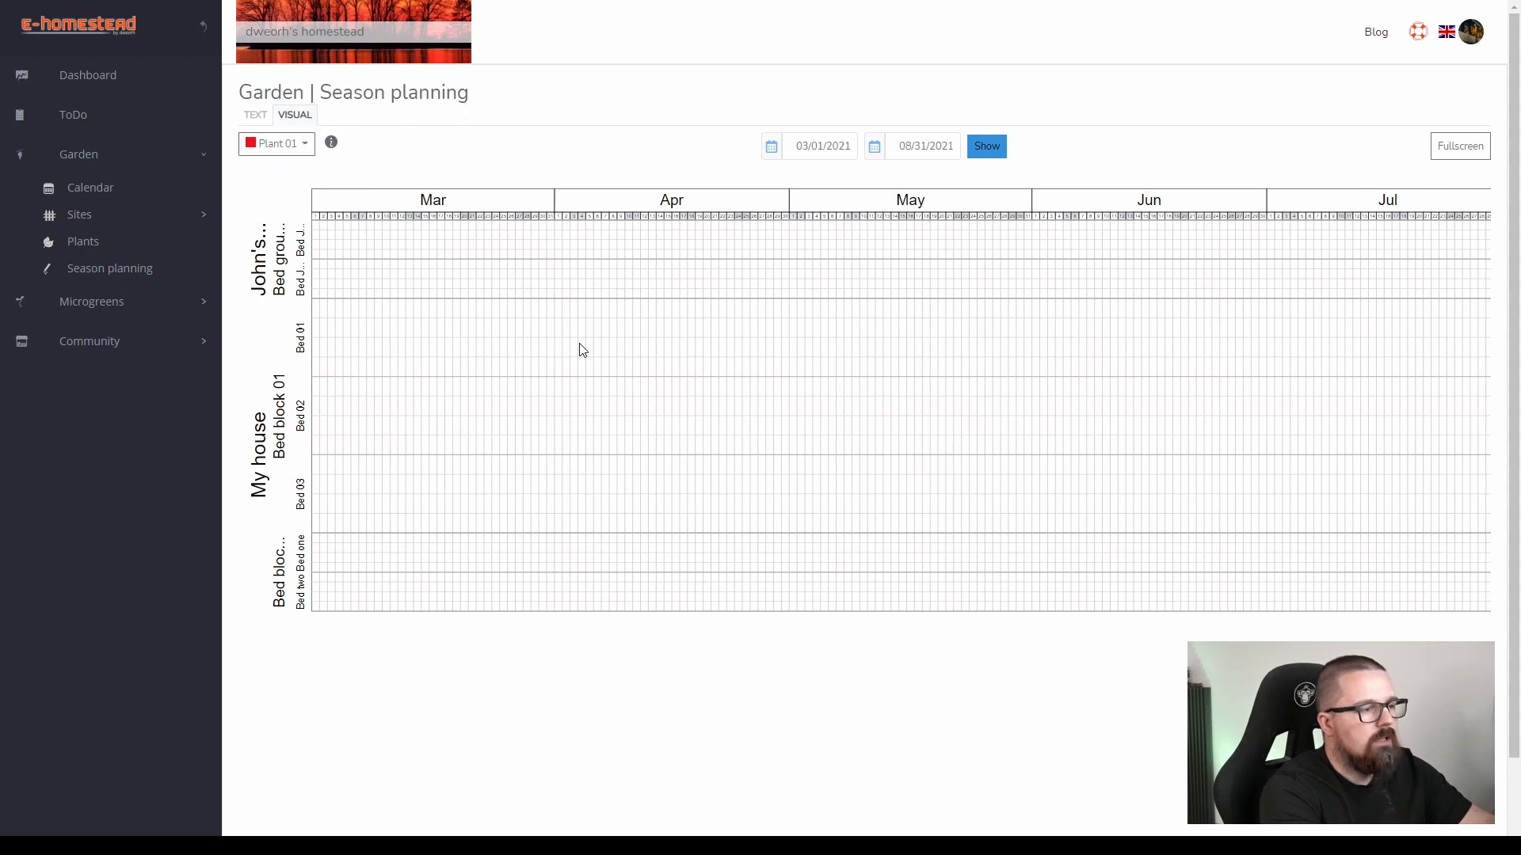
pyautogui.click(273, 146)
pyautogui.click(272, 174)
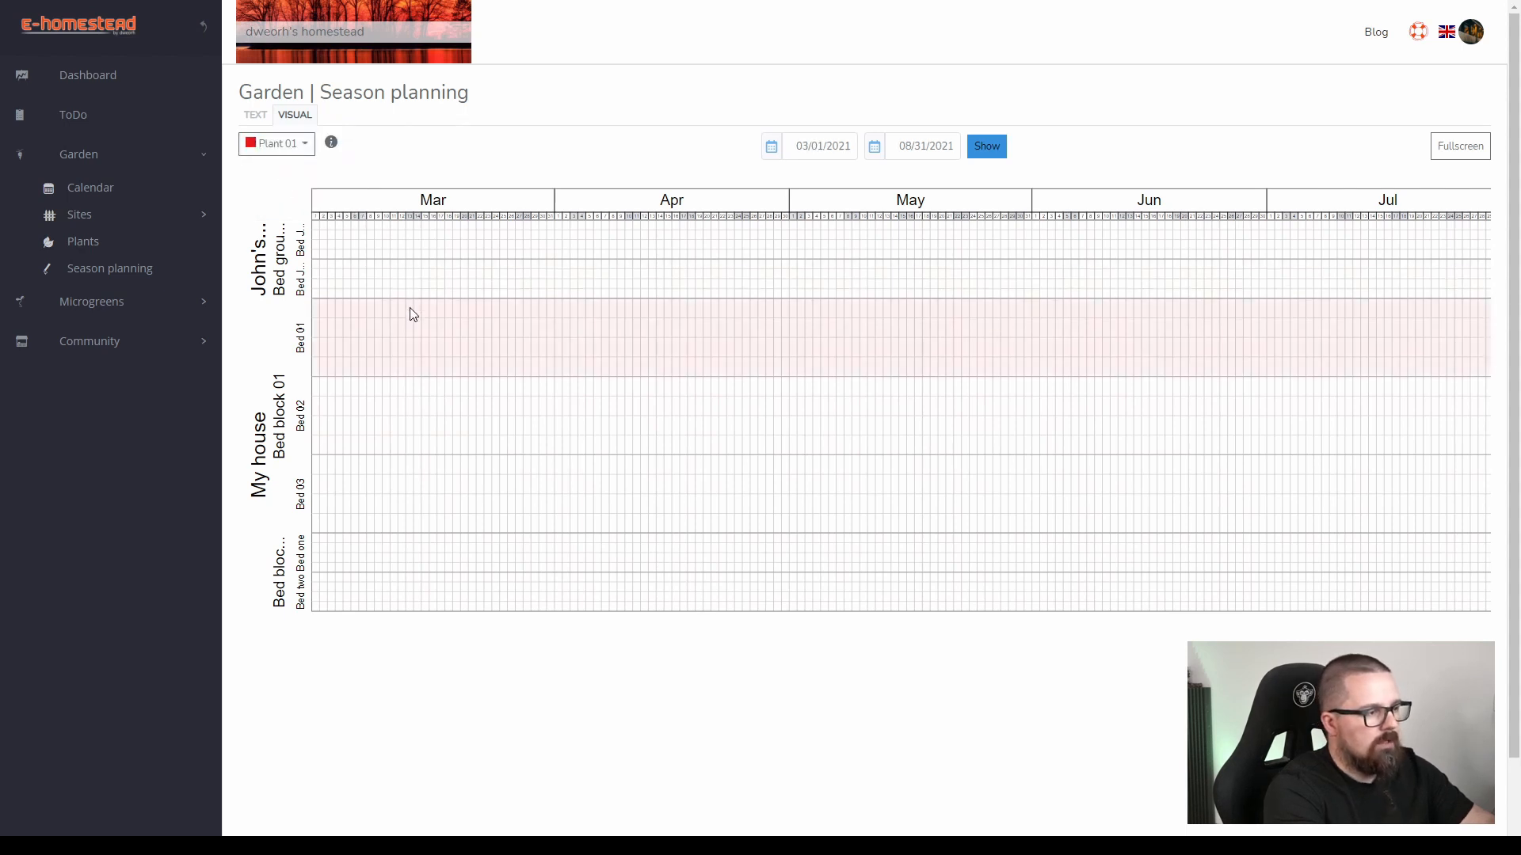
pyautogui.click(404, 337)
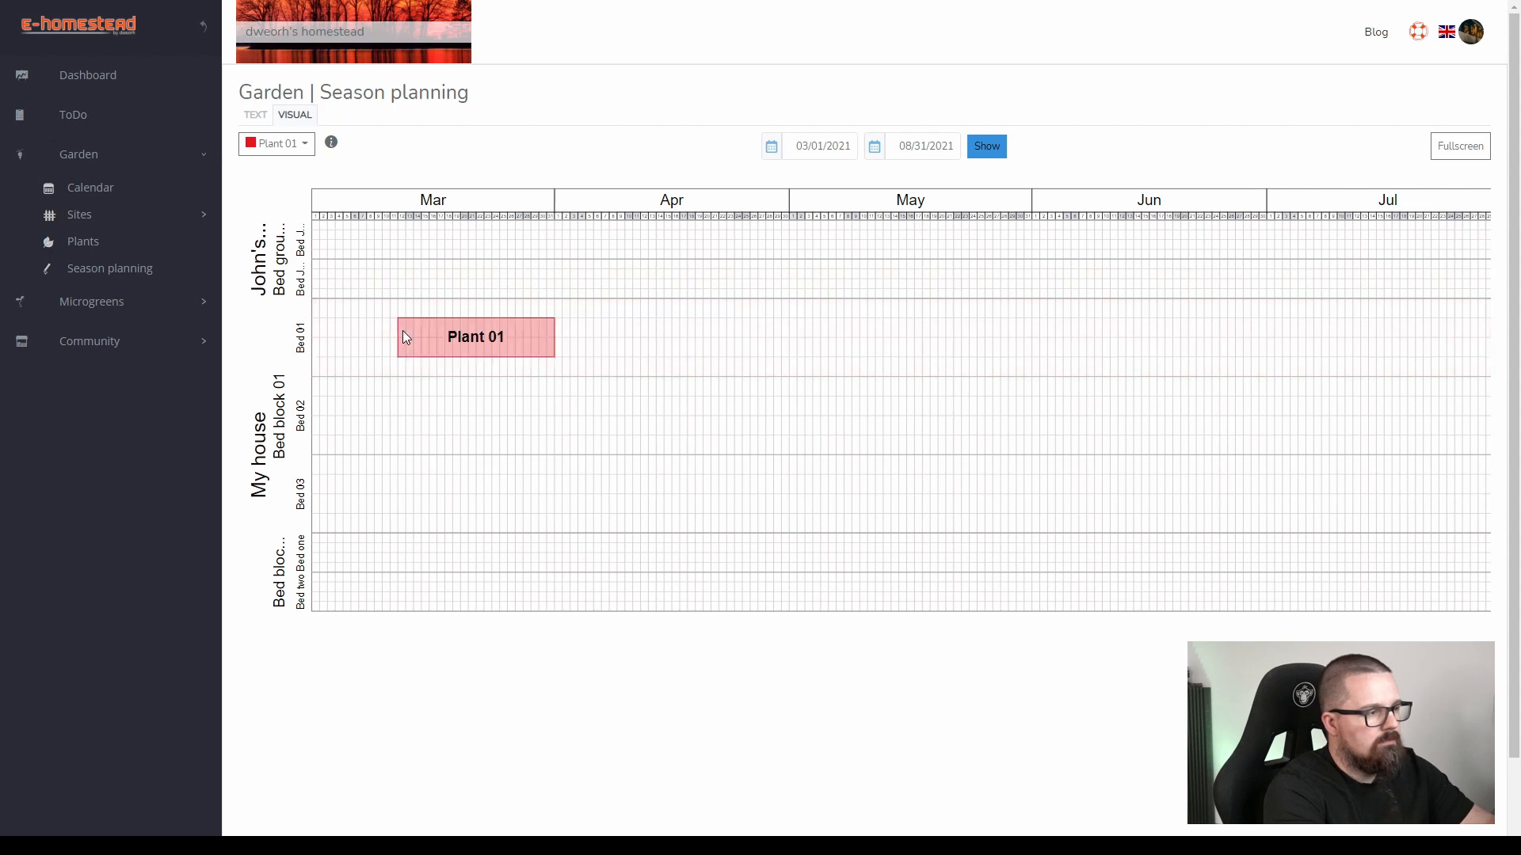
# Clear the plant selection and stretch the Bed 01 planting to Apr 29, covering Bed 01's lower half and all of Bed 02 and Bed 03.
pyautogui.click(278, 143)
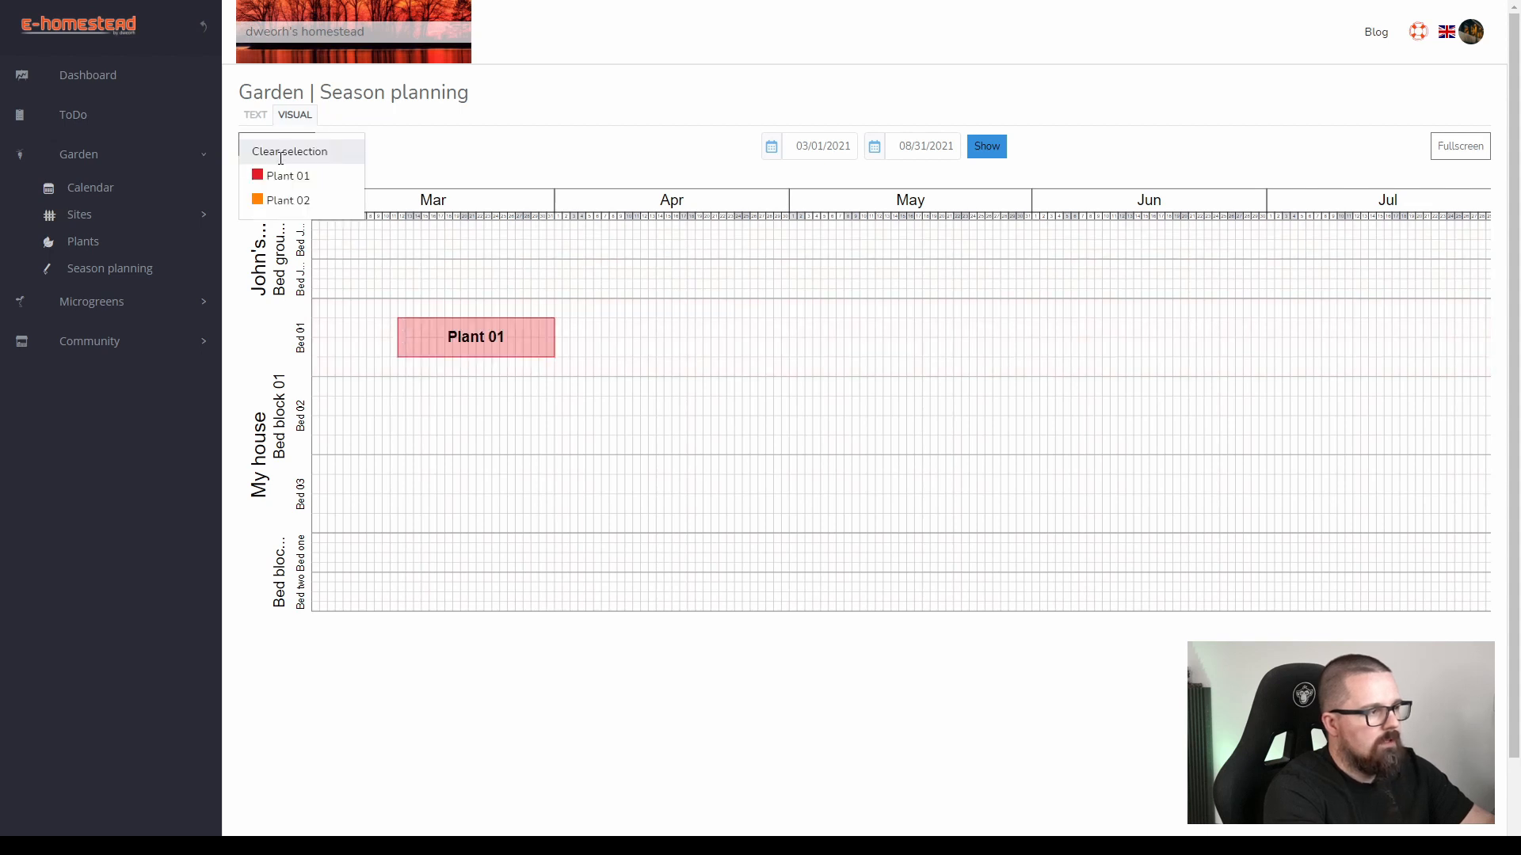
pyautogui.click(281, 151)
pyautogui.click(413, 335)
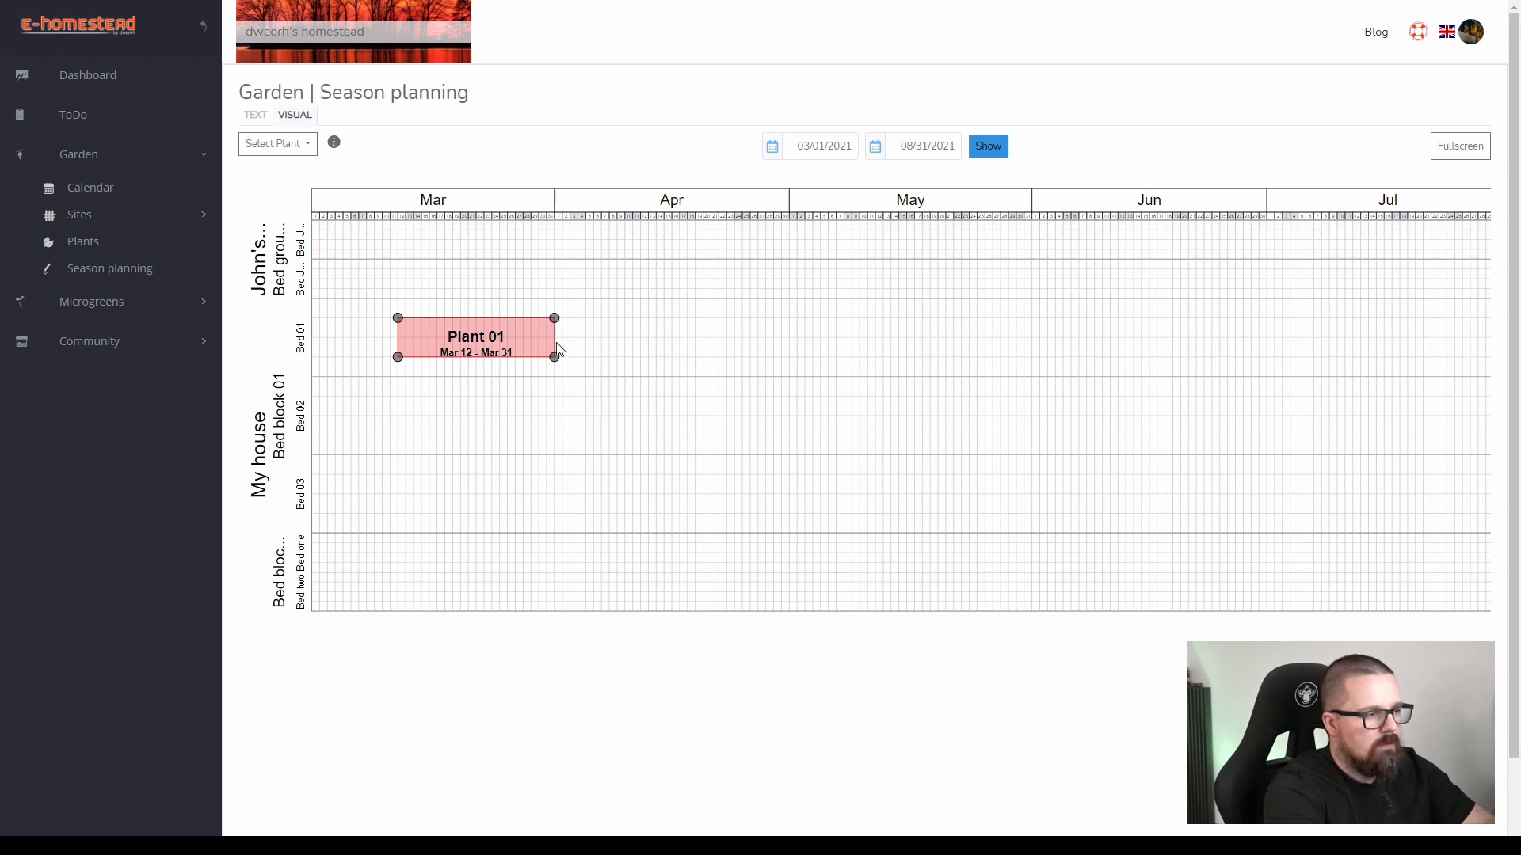
pyautogui.moveTo(557, 363); pyautogui.dragTo(780, 530)
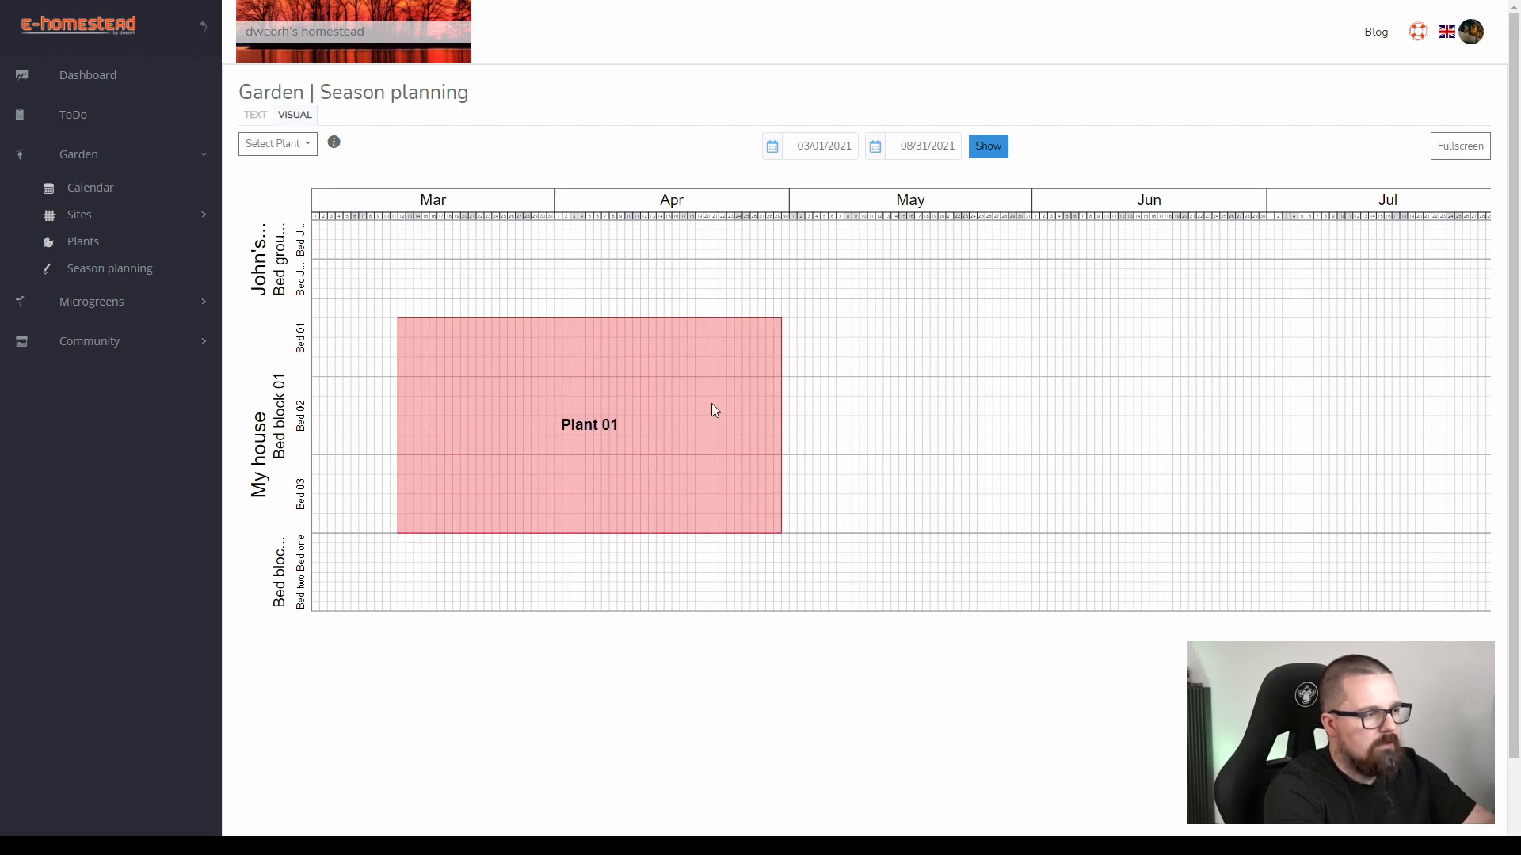
pyautogui.moveTo(783, 321)
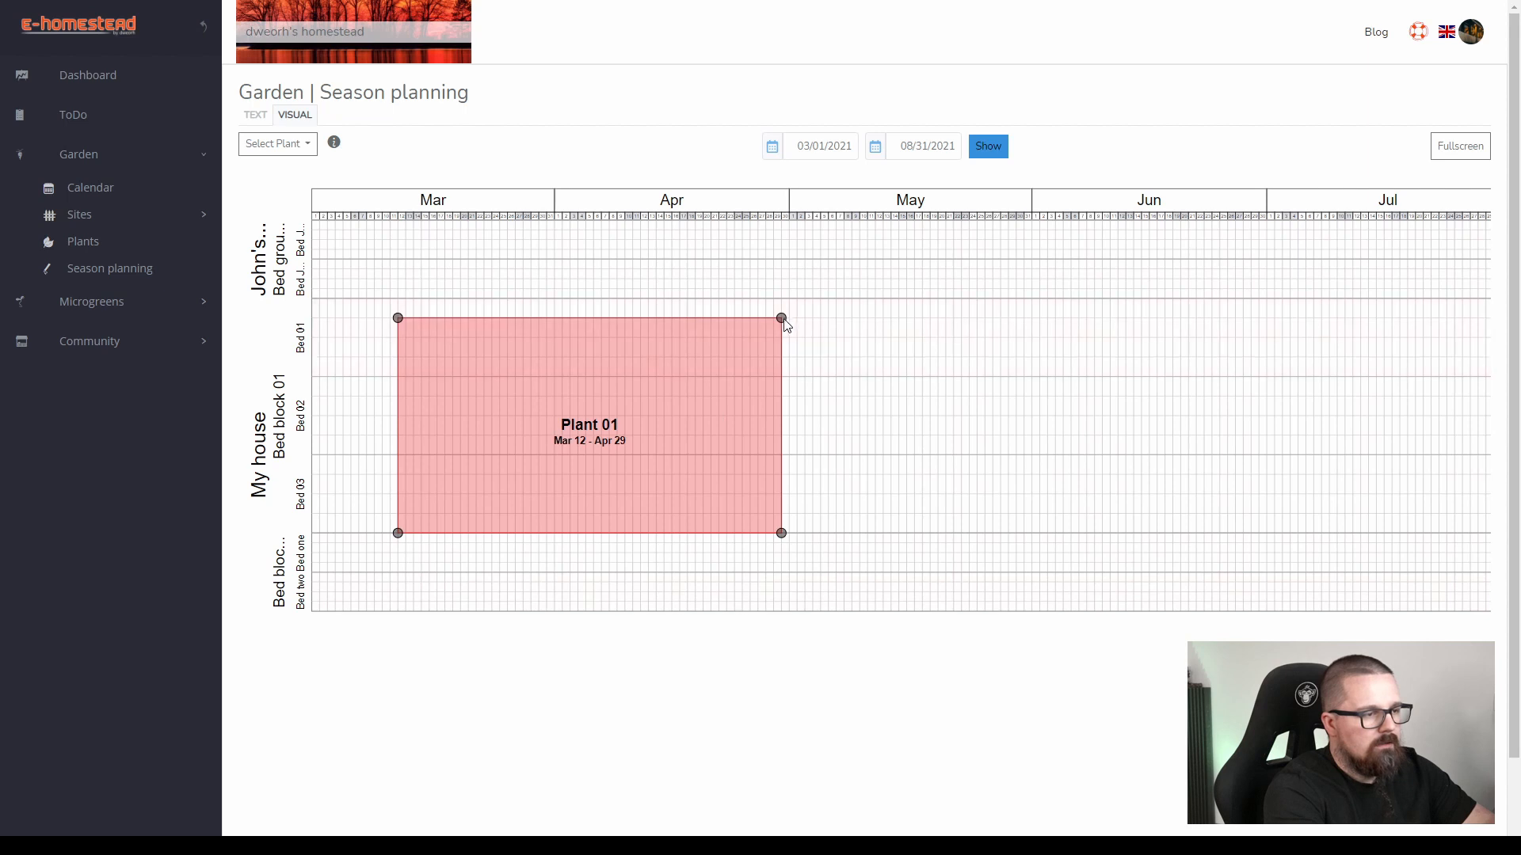
pyautogui.moveTo(783, 320); pyautogui.dragTo(781, 354)
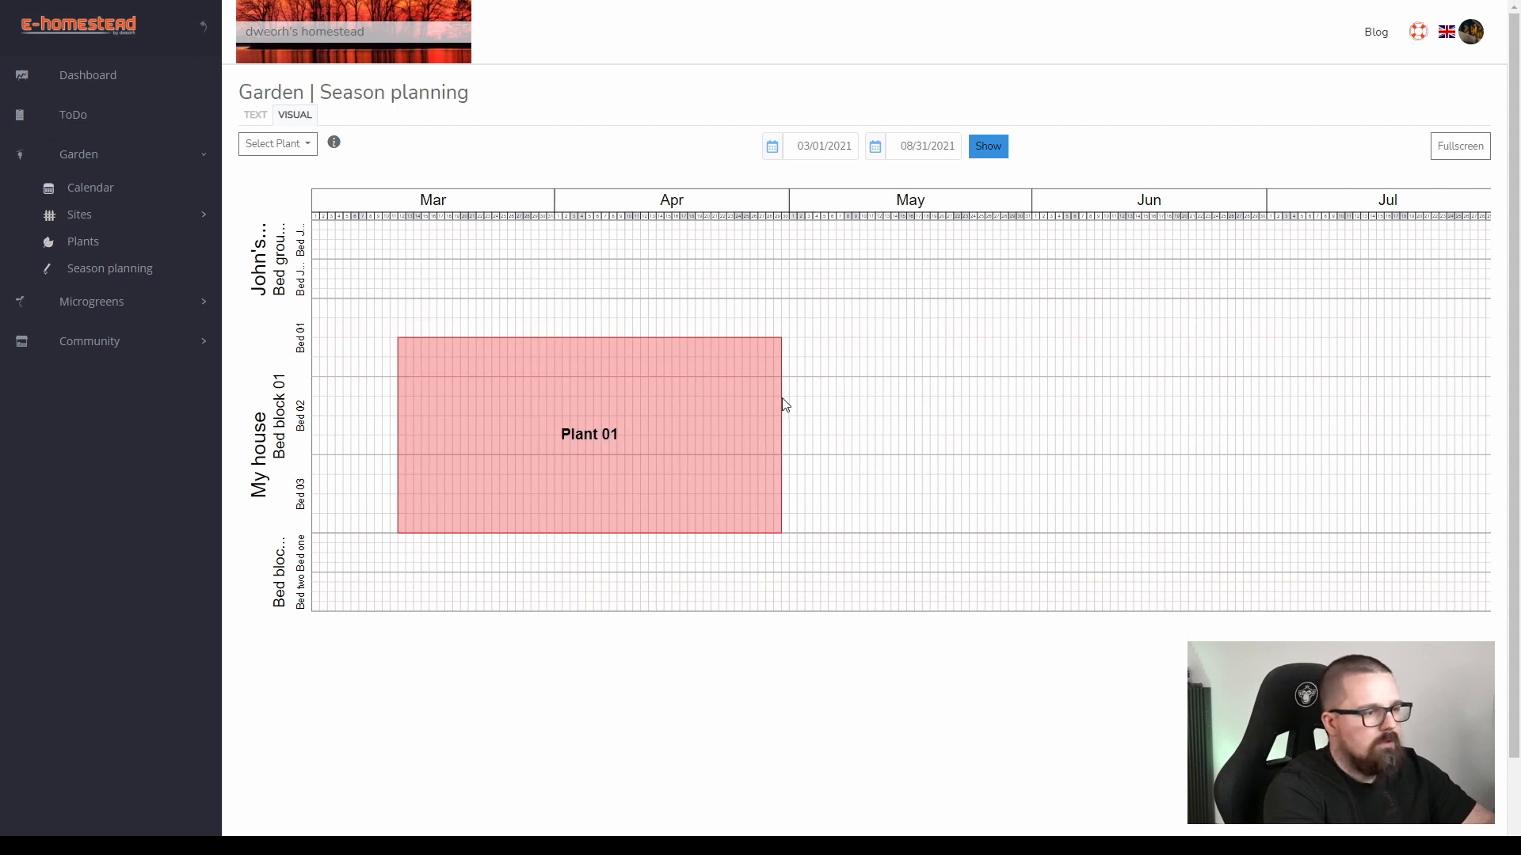
# Schedule Plant 01 in the lower JPlot bed and Plant 02 in the uppermost JPlot bed, both for about May 15–Jun 03.
pyautogui.click(268, 152)
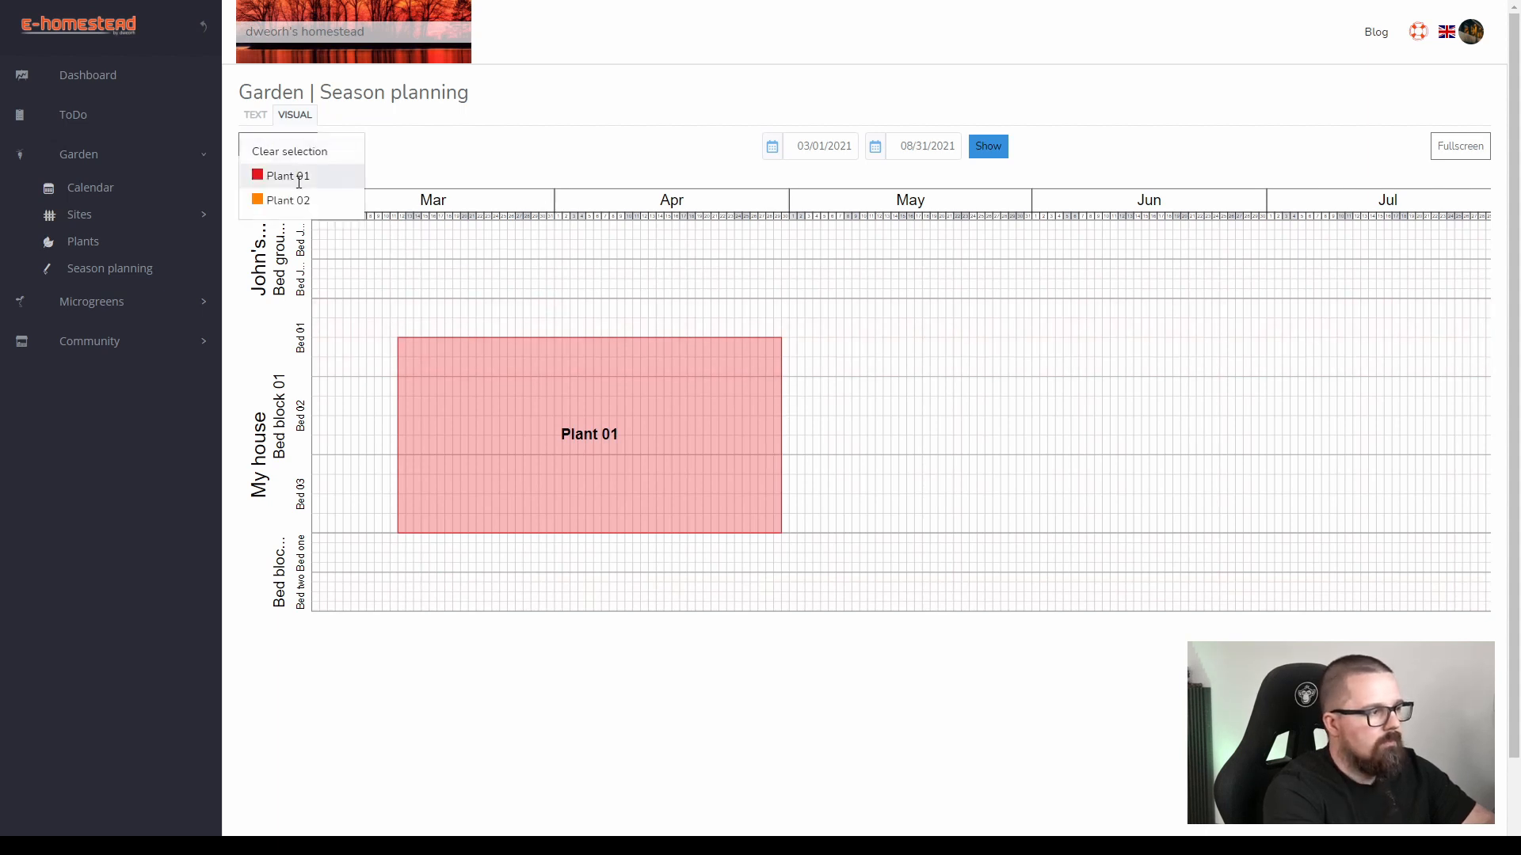
pyautogui.click(278, 176)
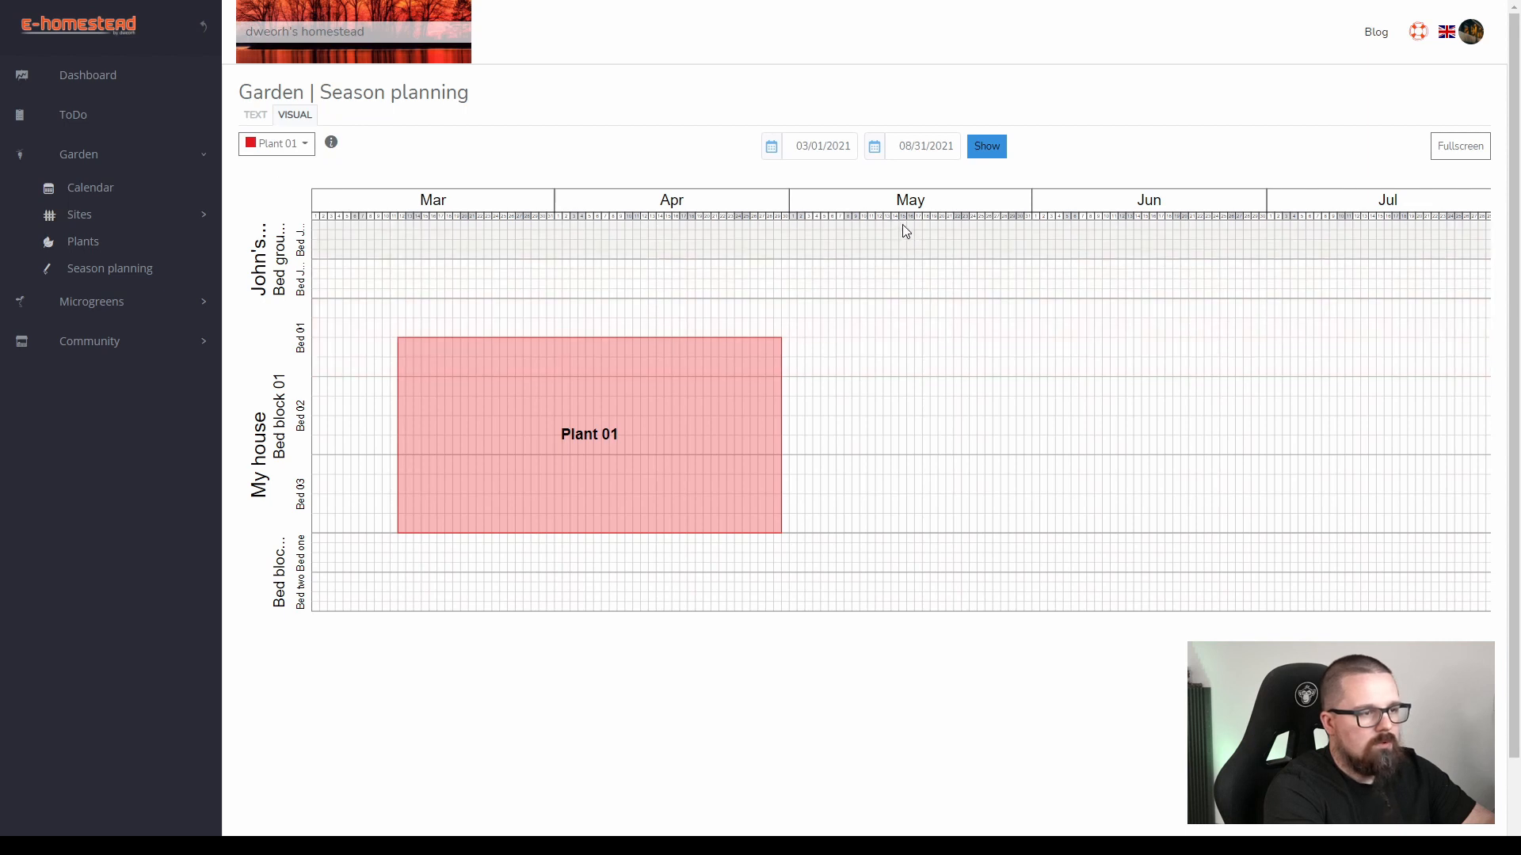
pyautogui.click(901, 272)
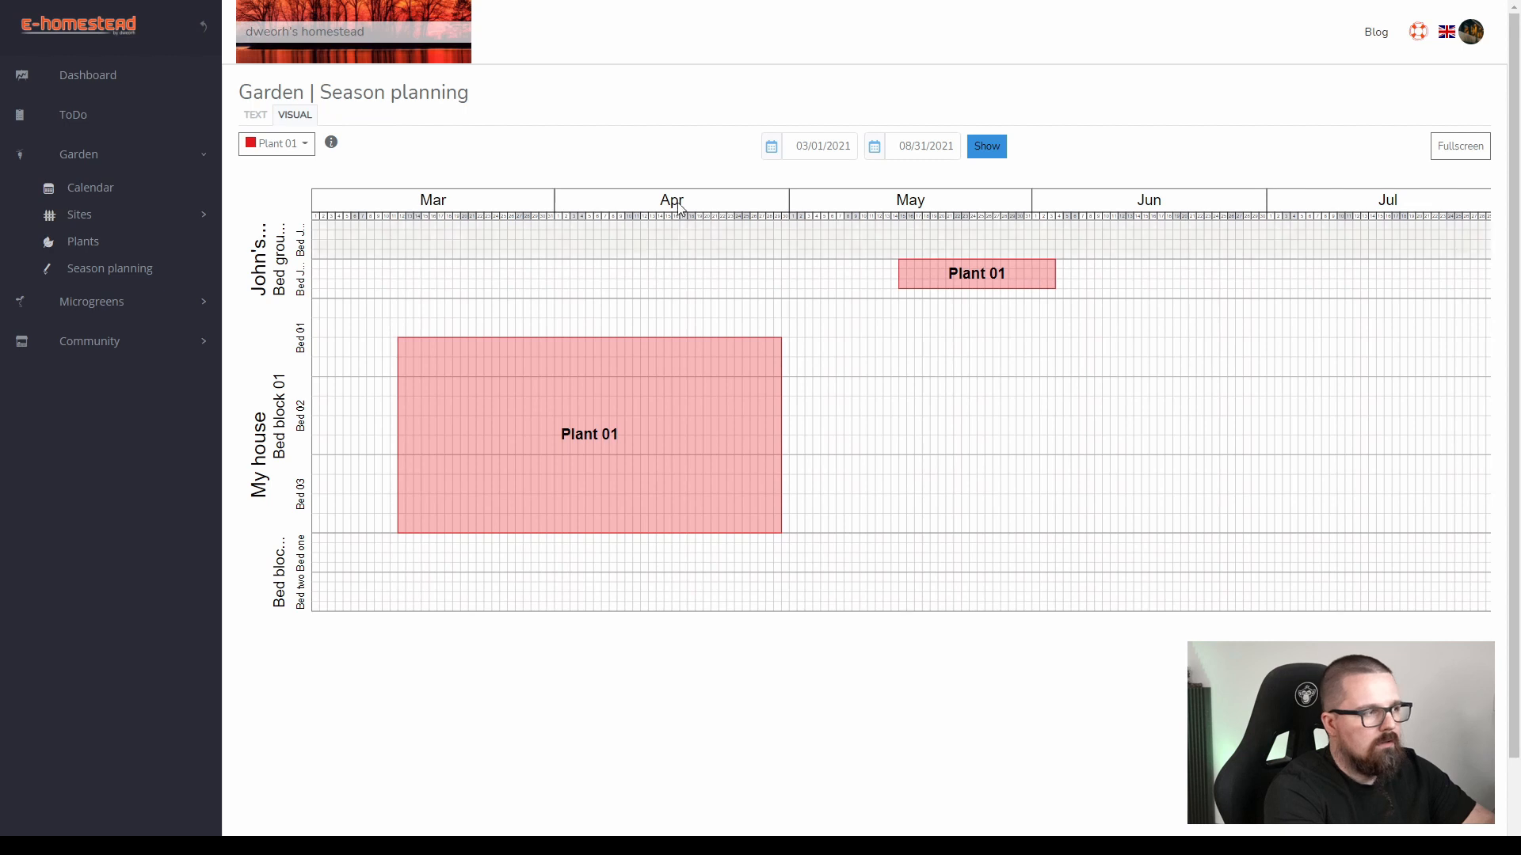
pyautogui.click(299, 149)
pyautogui.click(277, 200)
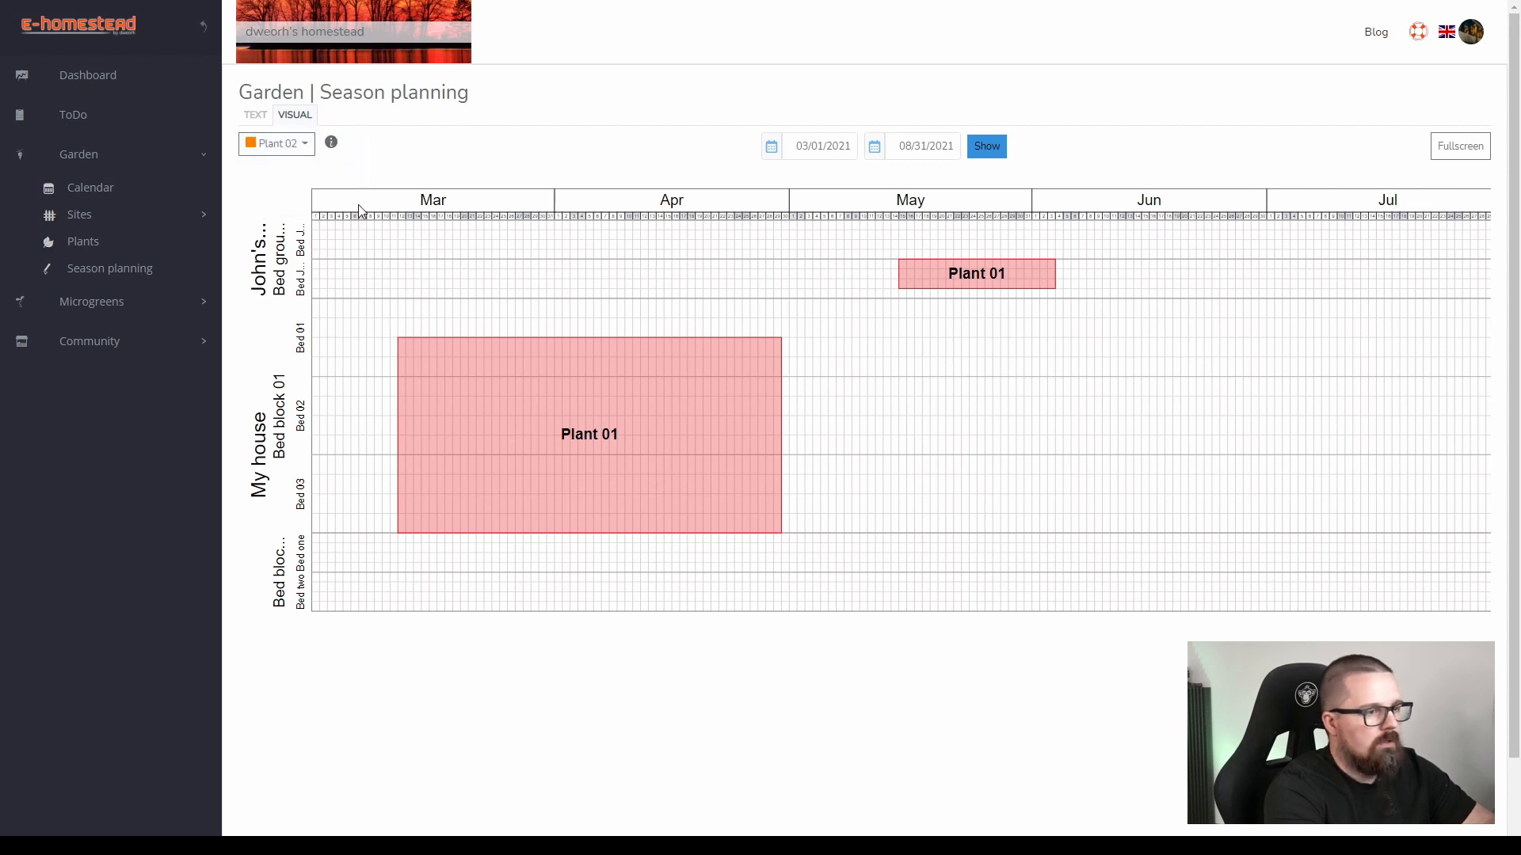
pyautogui.click(905, 232)
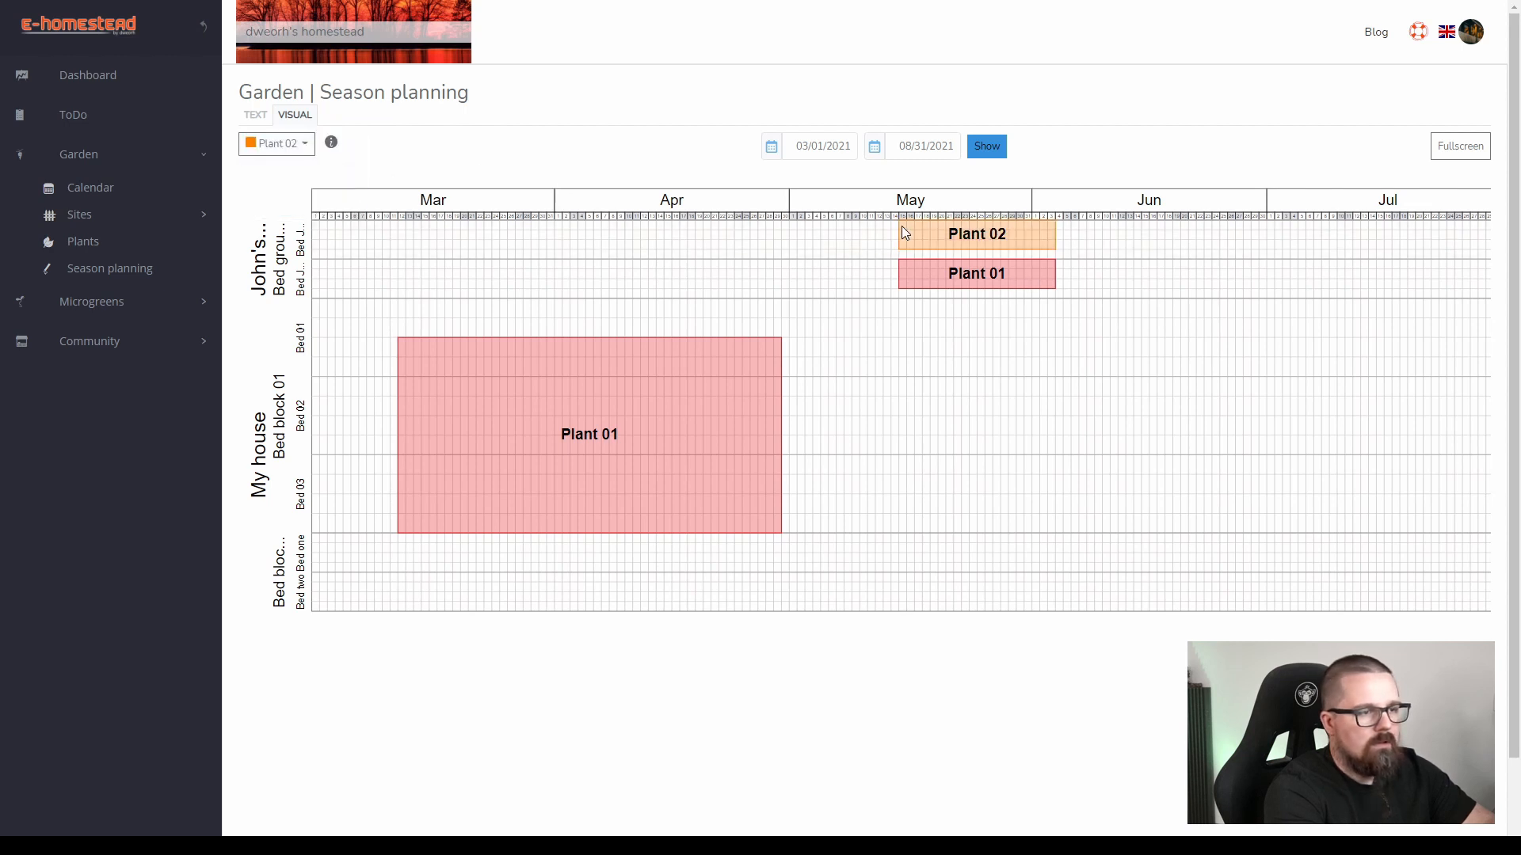
# Enlarge the Plant 02 and Plant 01 plantings in the two JPlot beds to fill each bed's full height.
pyautogui.click(1040, 246)
pyautogui.moveTo(1055, 250); pyautogui.dragTo(1058, 302)
pyautogui.click(1040, 245)
pyautogui.click(1043, 277)
pyautogui.click(1034, 279)
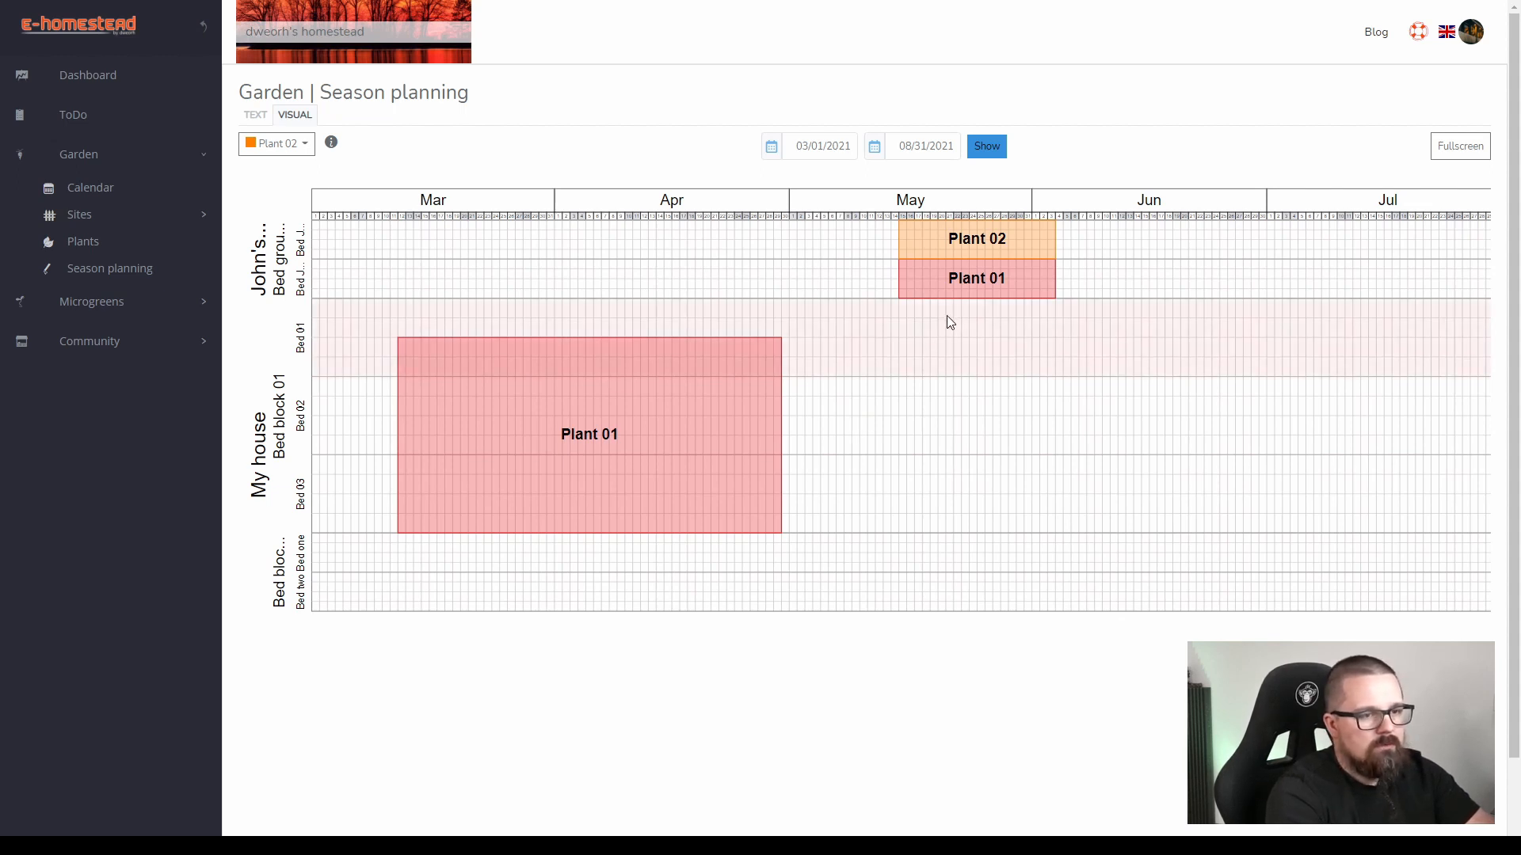
# Schedule Plant 01 in the lower part of the uppermost JPlot bed for about Jun 24–Jul 13.
pyautogui.click(299, 144)
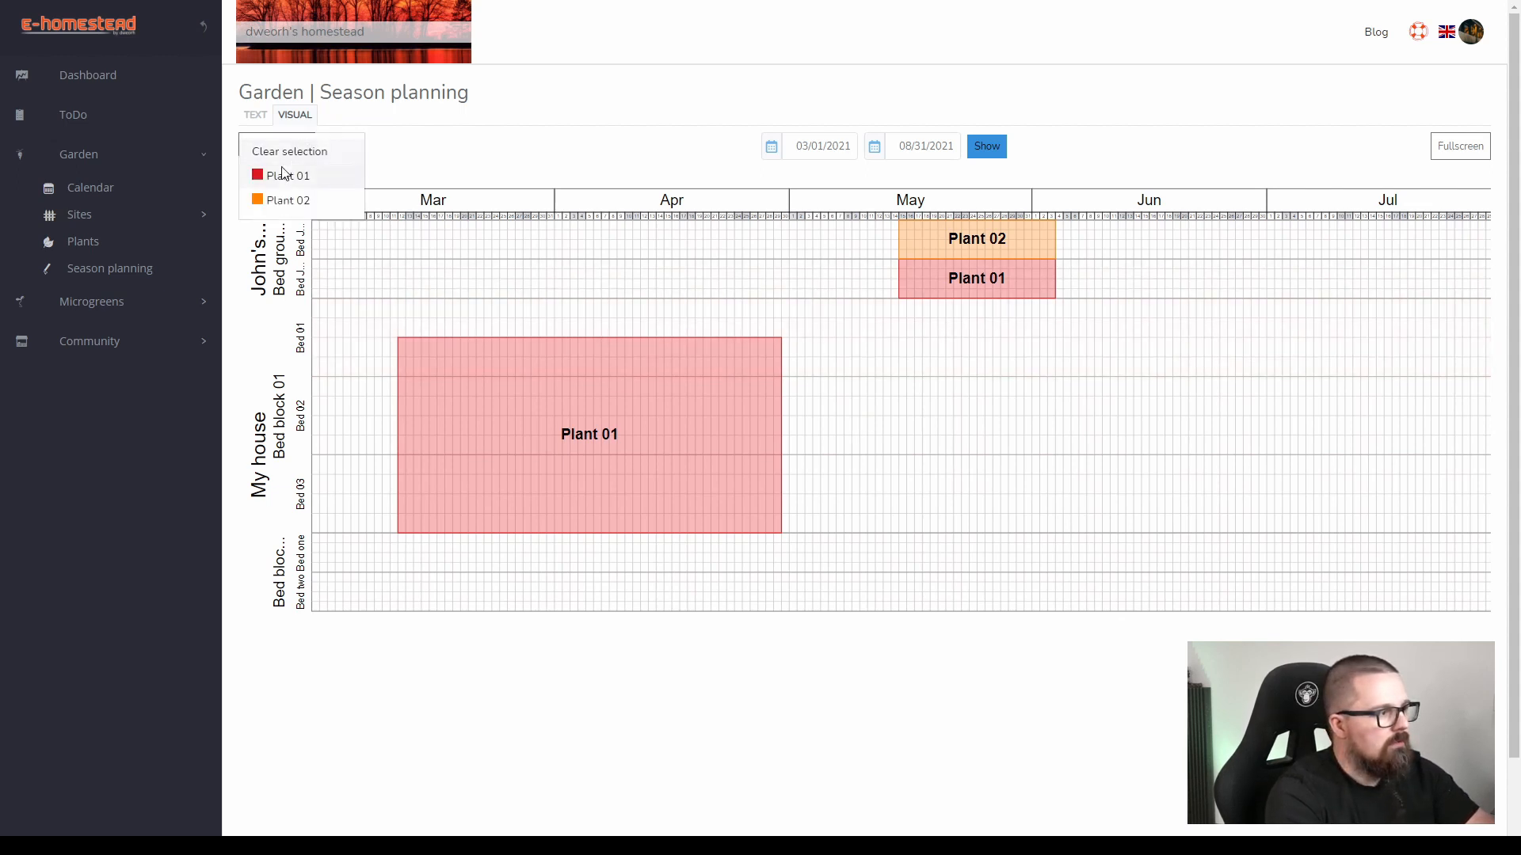
pyautogui.click(262, 177)
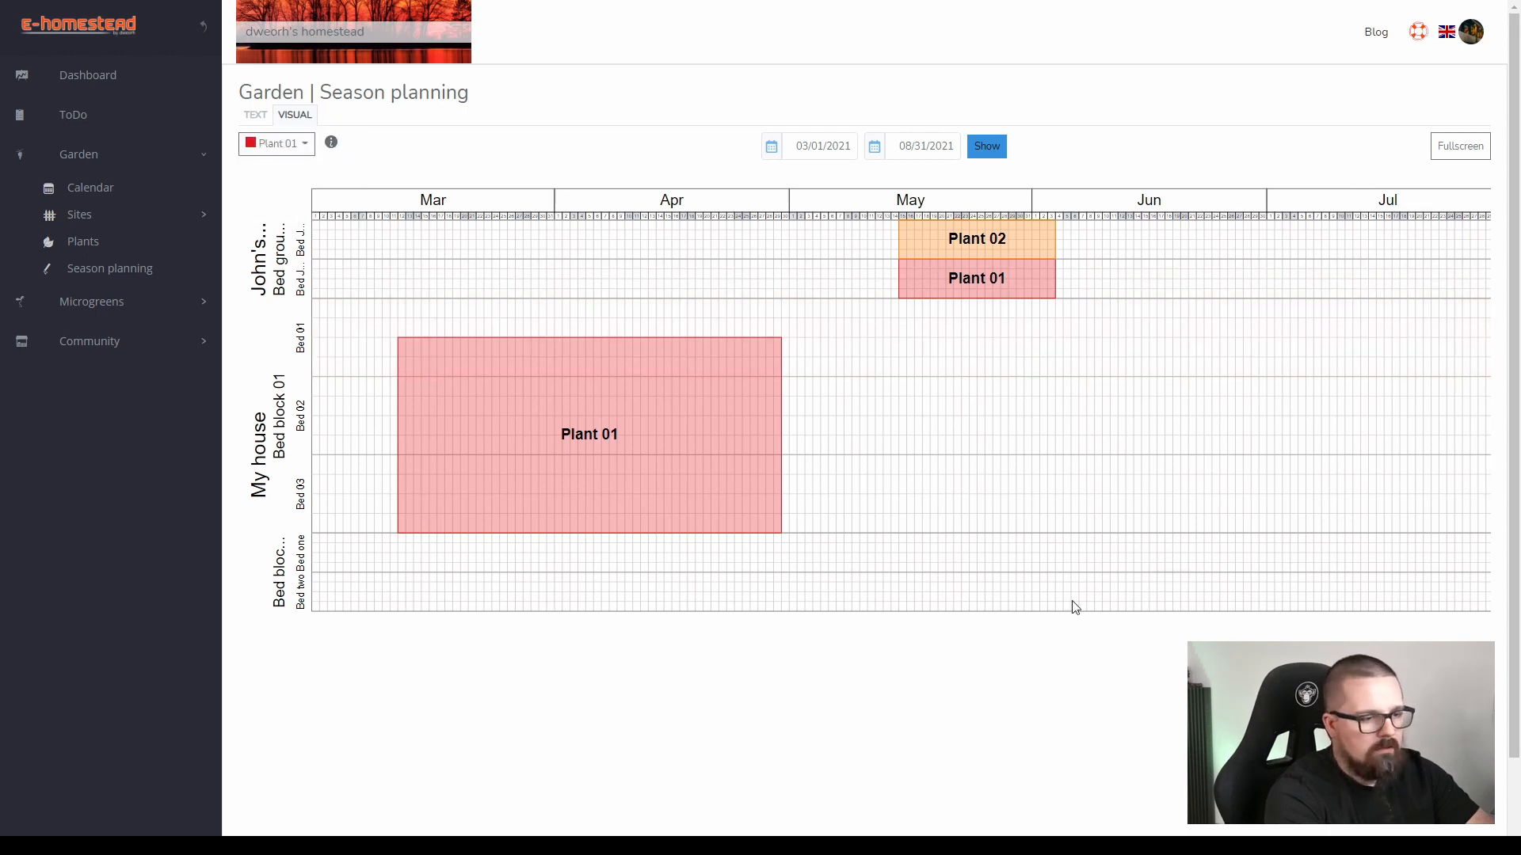
pyautogui.moveTo(1251, 450); pyautogui.dragTo(1019, 459)
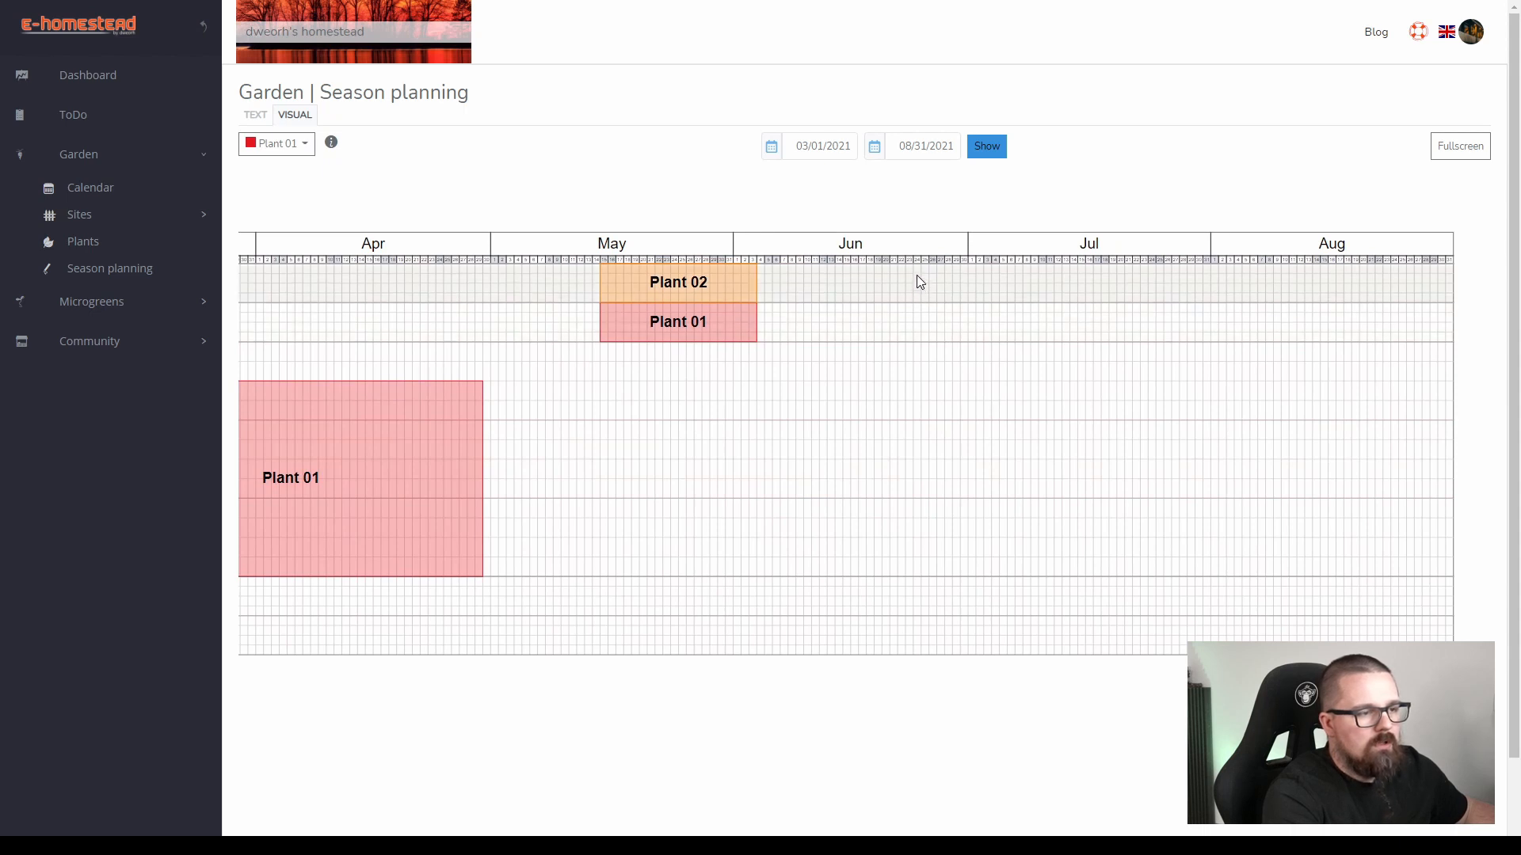
pyautogui.click(918, 283)
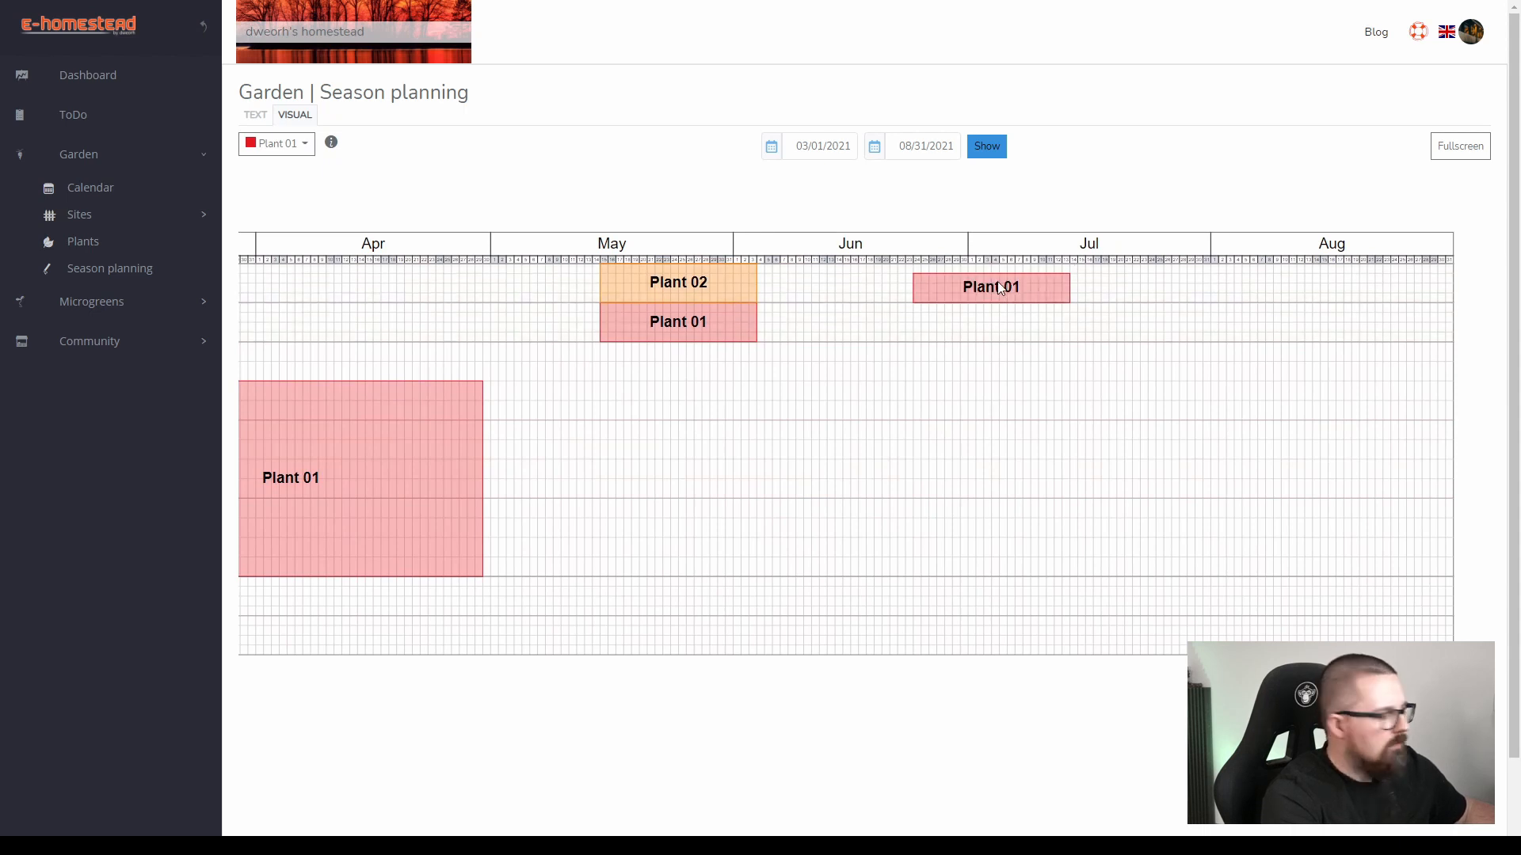
pyautogui.moveTo(734, 496); pyautogui.dragTo(1113, 506)
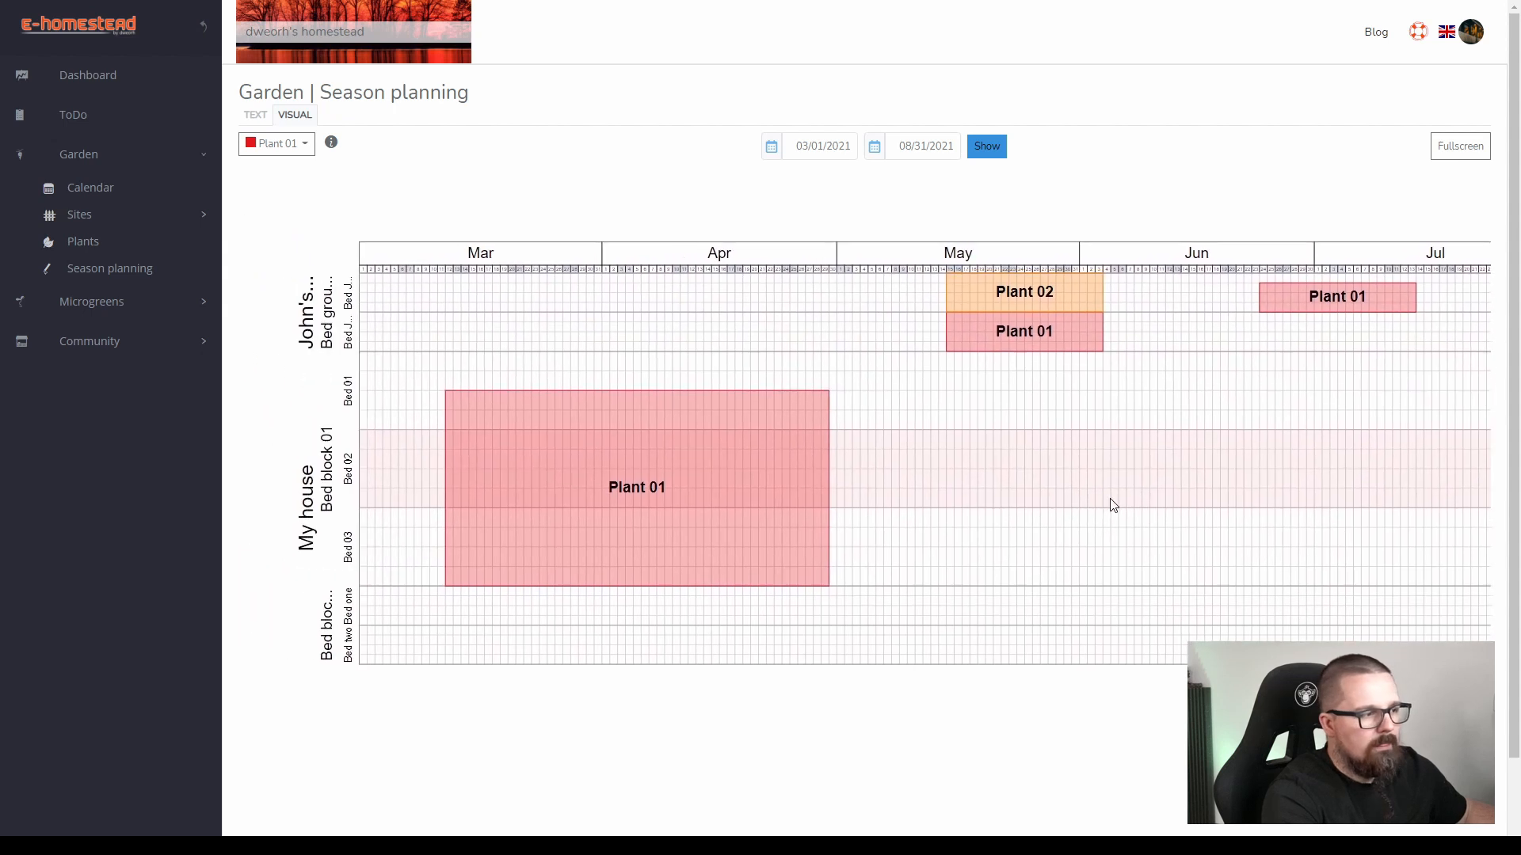
# Clear the plant selection and reload the visual season plan for the current date range.
pyautogui.click(292, 151)
pyautogui.click(289, 150)
pyautogui.click(985, 152)
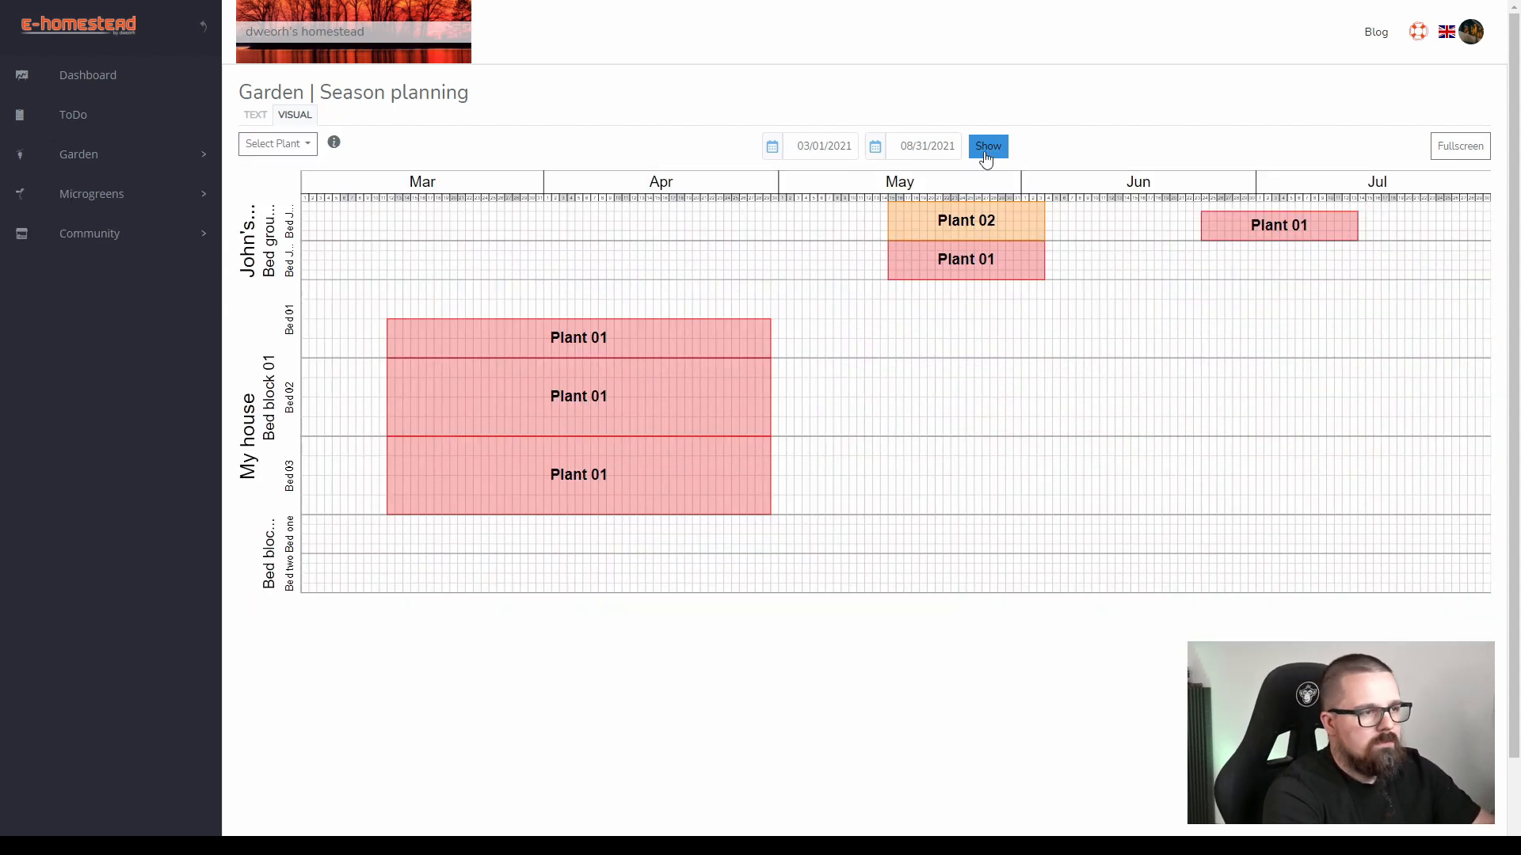
# Show the visual season plan for the period 04/01/2021 to 06/30/2021.
pyautogui.click(774, 151)
pyautogui.click(943, 187)
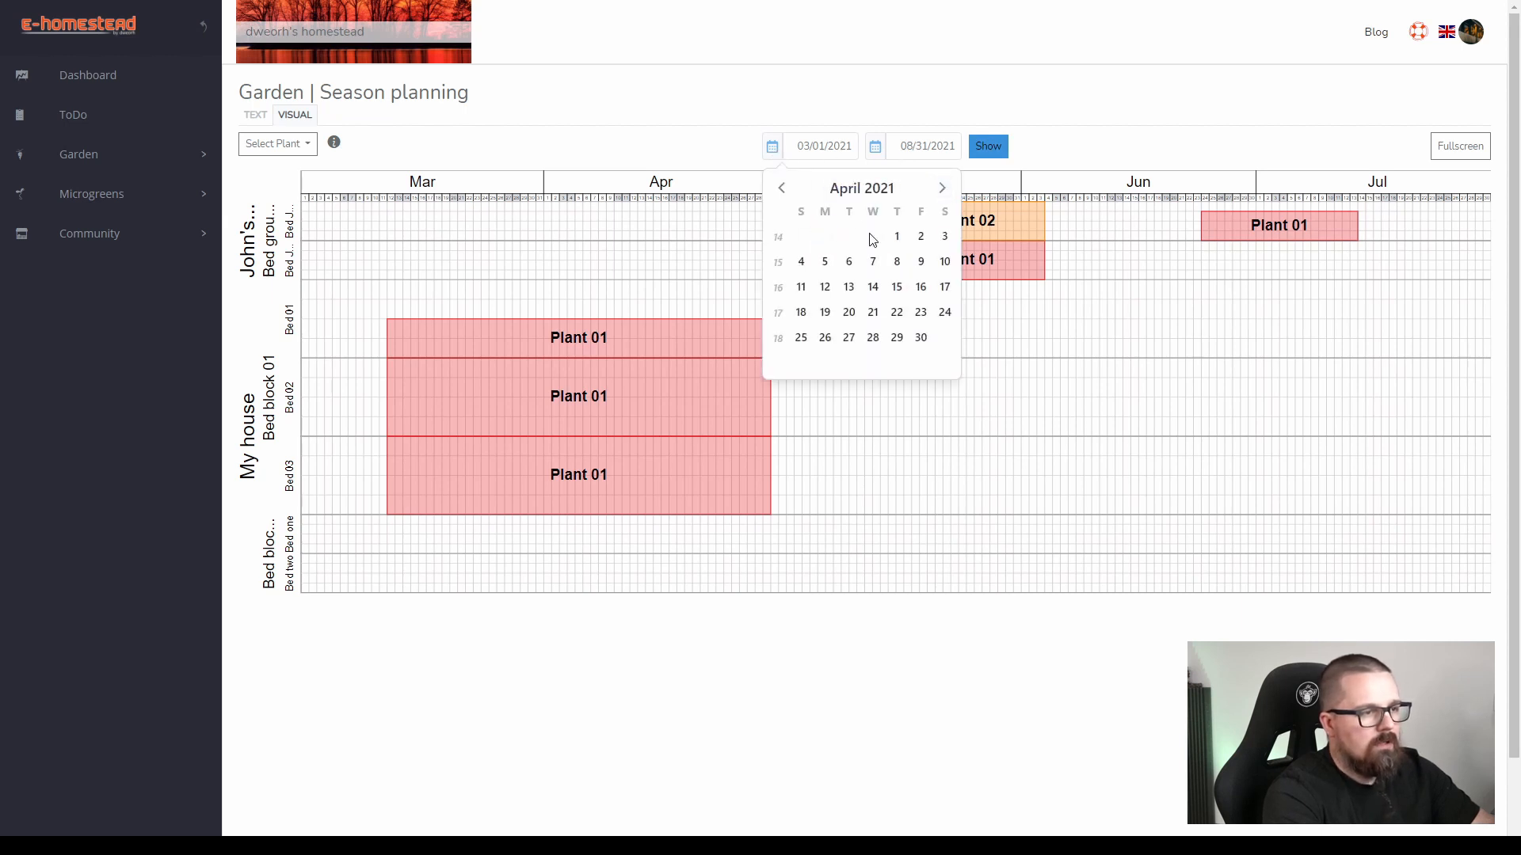
pyautogui.click(897, 236)
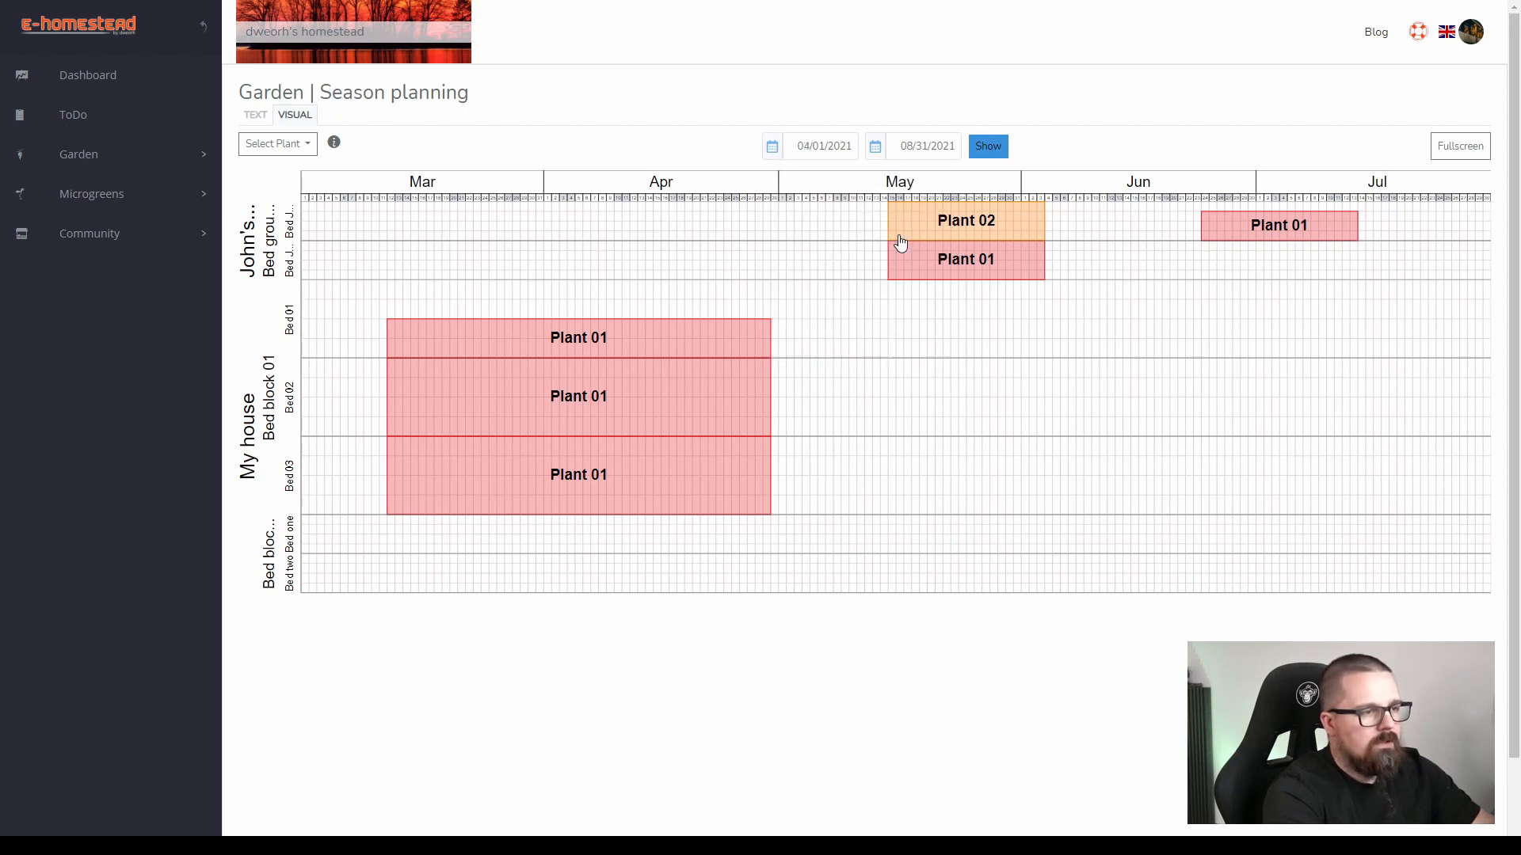
pyautogui.click(875, 148)
pyautogui.click(883, 190)
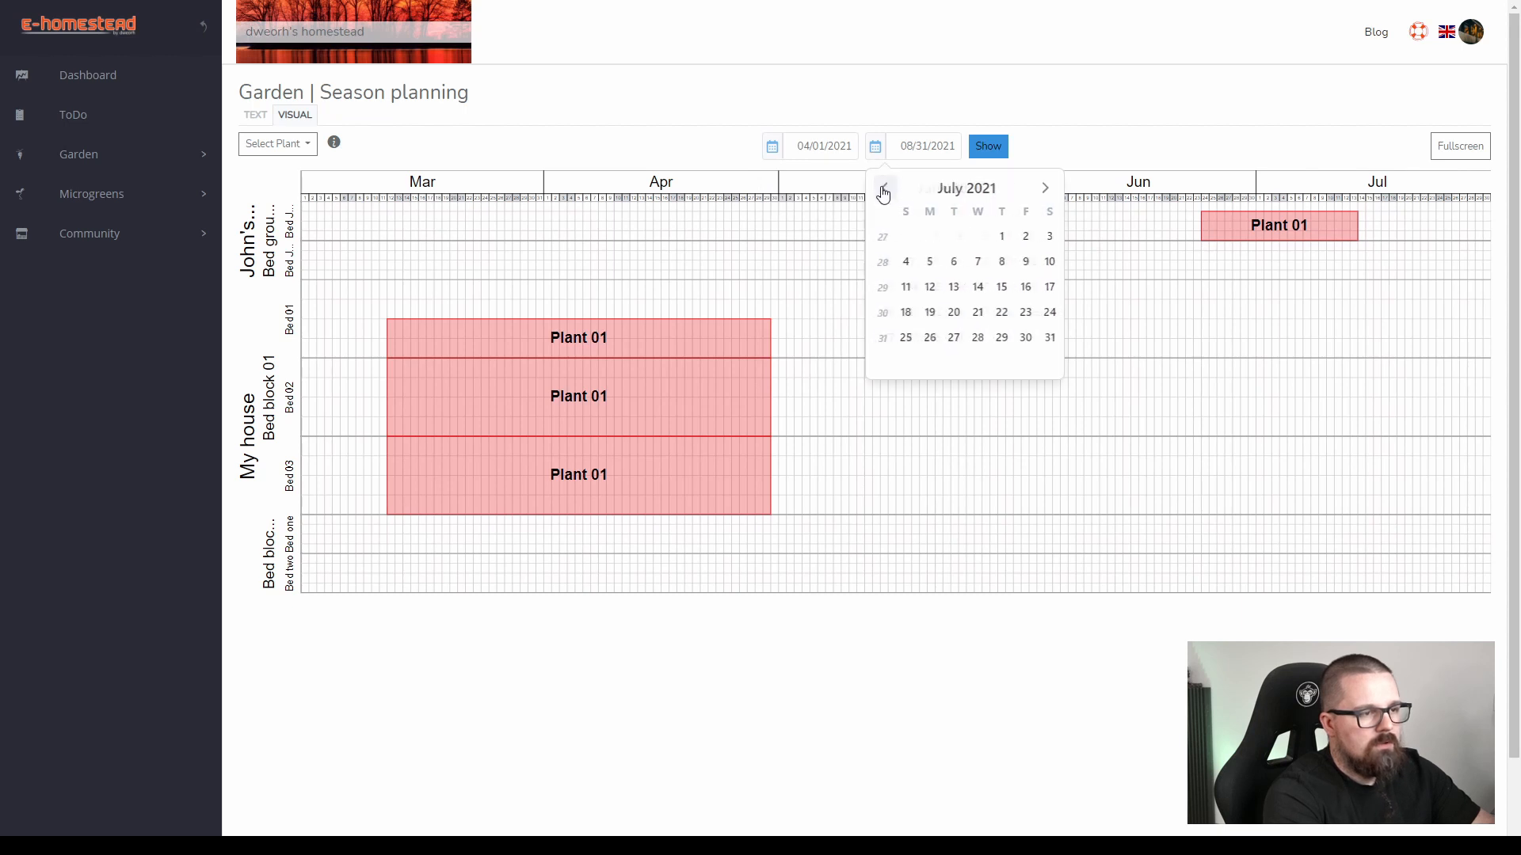
pyautogui.click(882, 188)
pyautogui.click(967, 338)
pyautogui.click(984, 148)
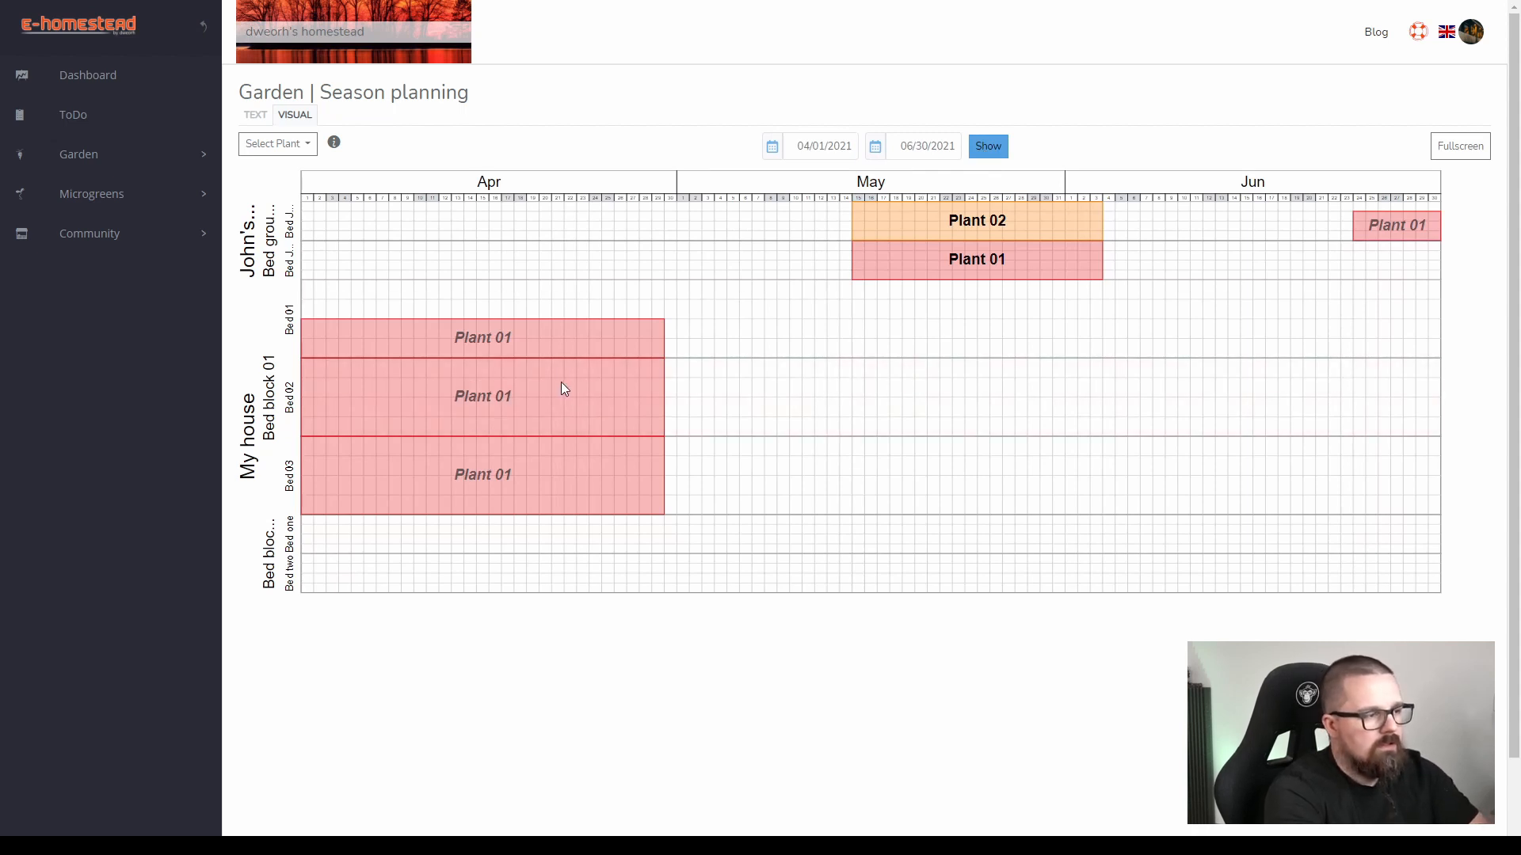
# Inspect the Plant 01 plantings that extend beyond the displayed date range in the beds of both sites.
pyautogui.click(531, 473)
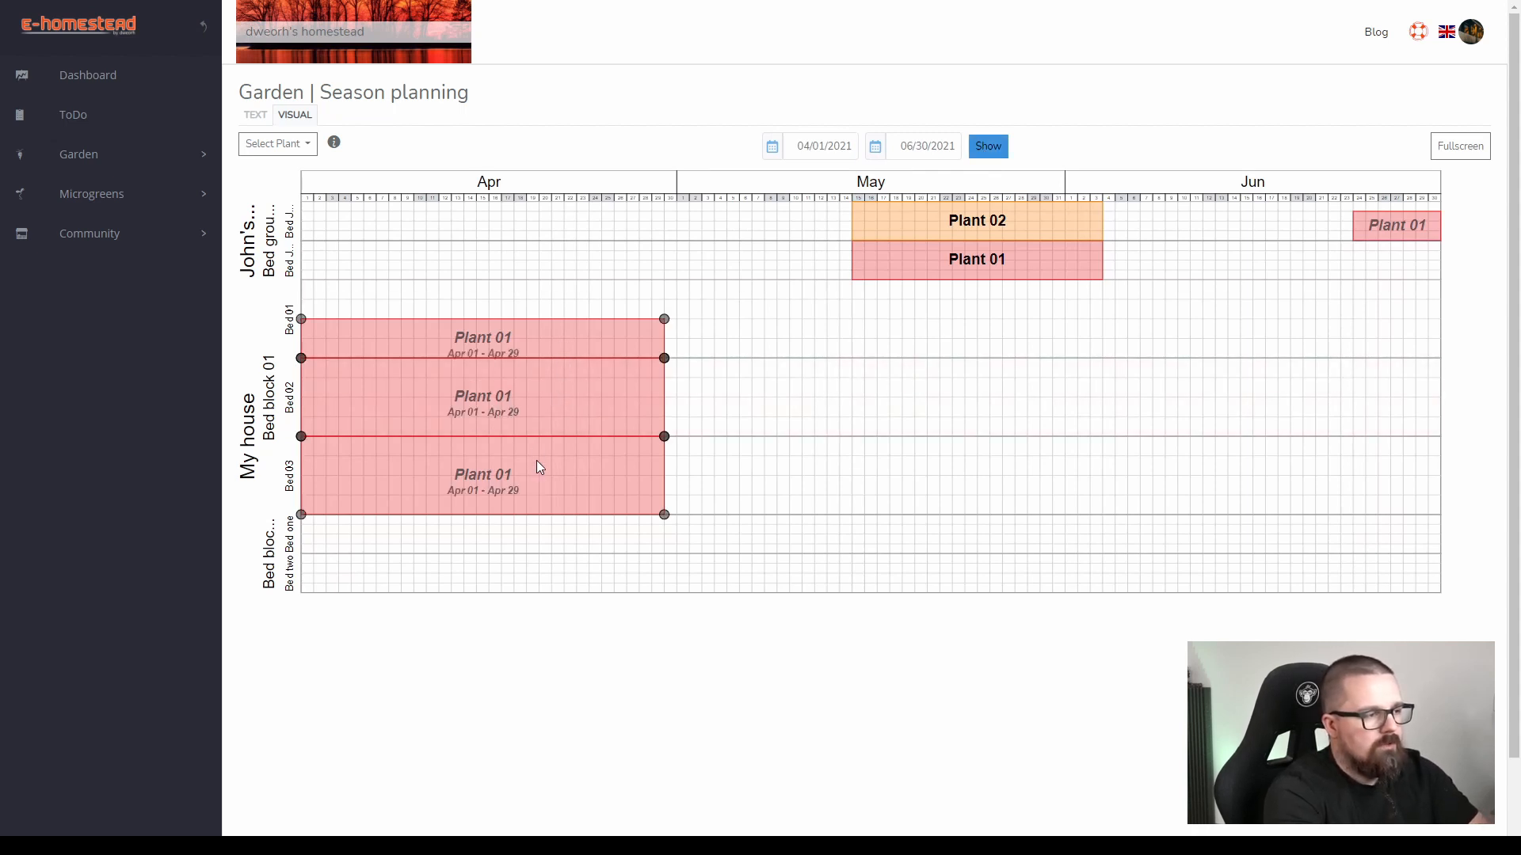
pyautogui.click(1411, 235)
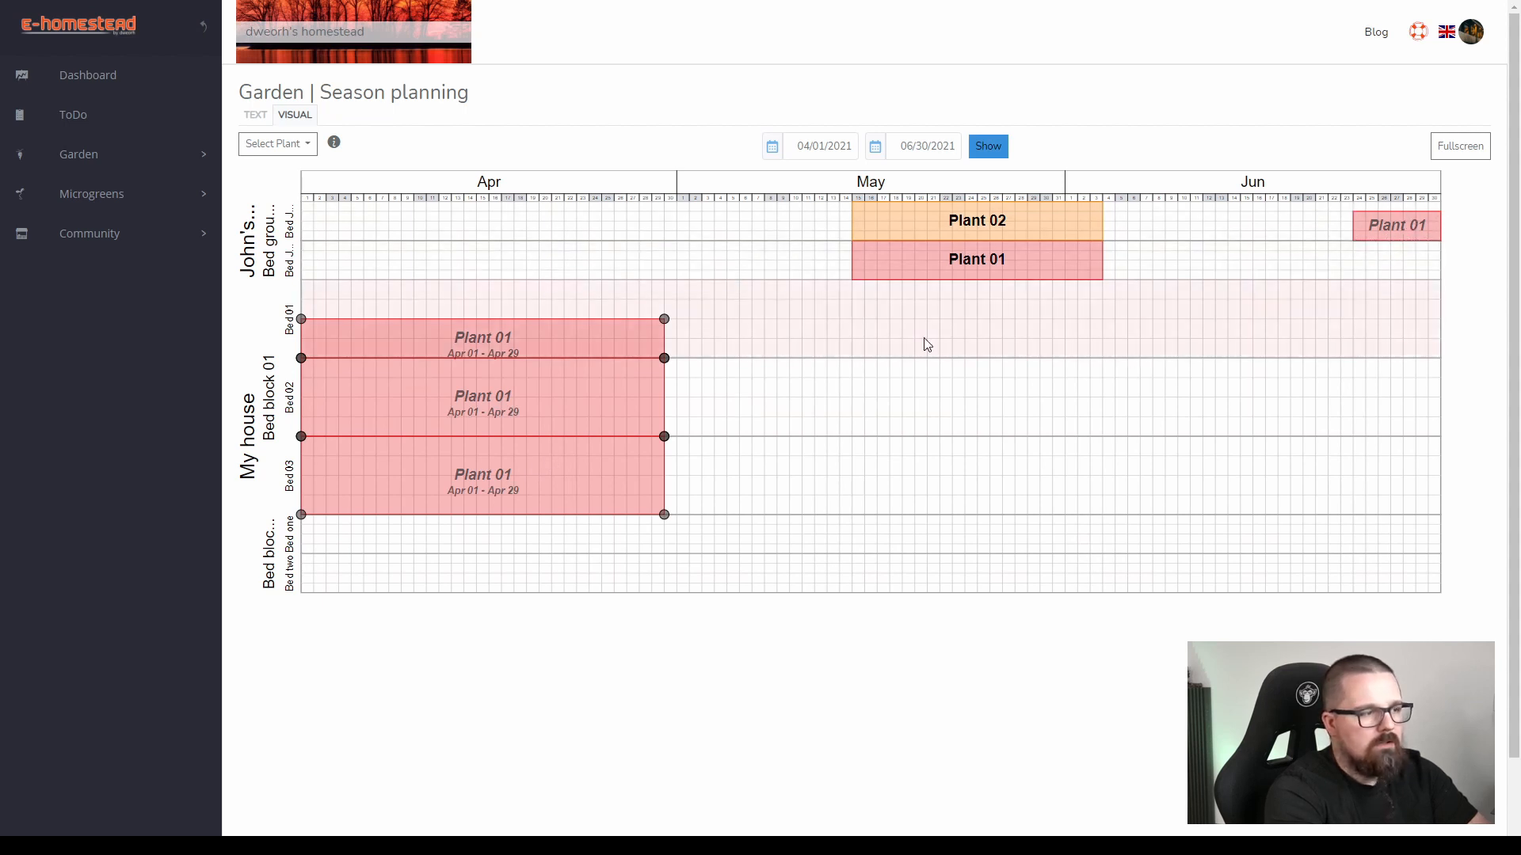
pyautogui.click(629, 394)
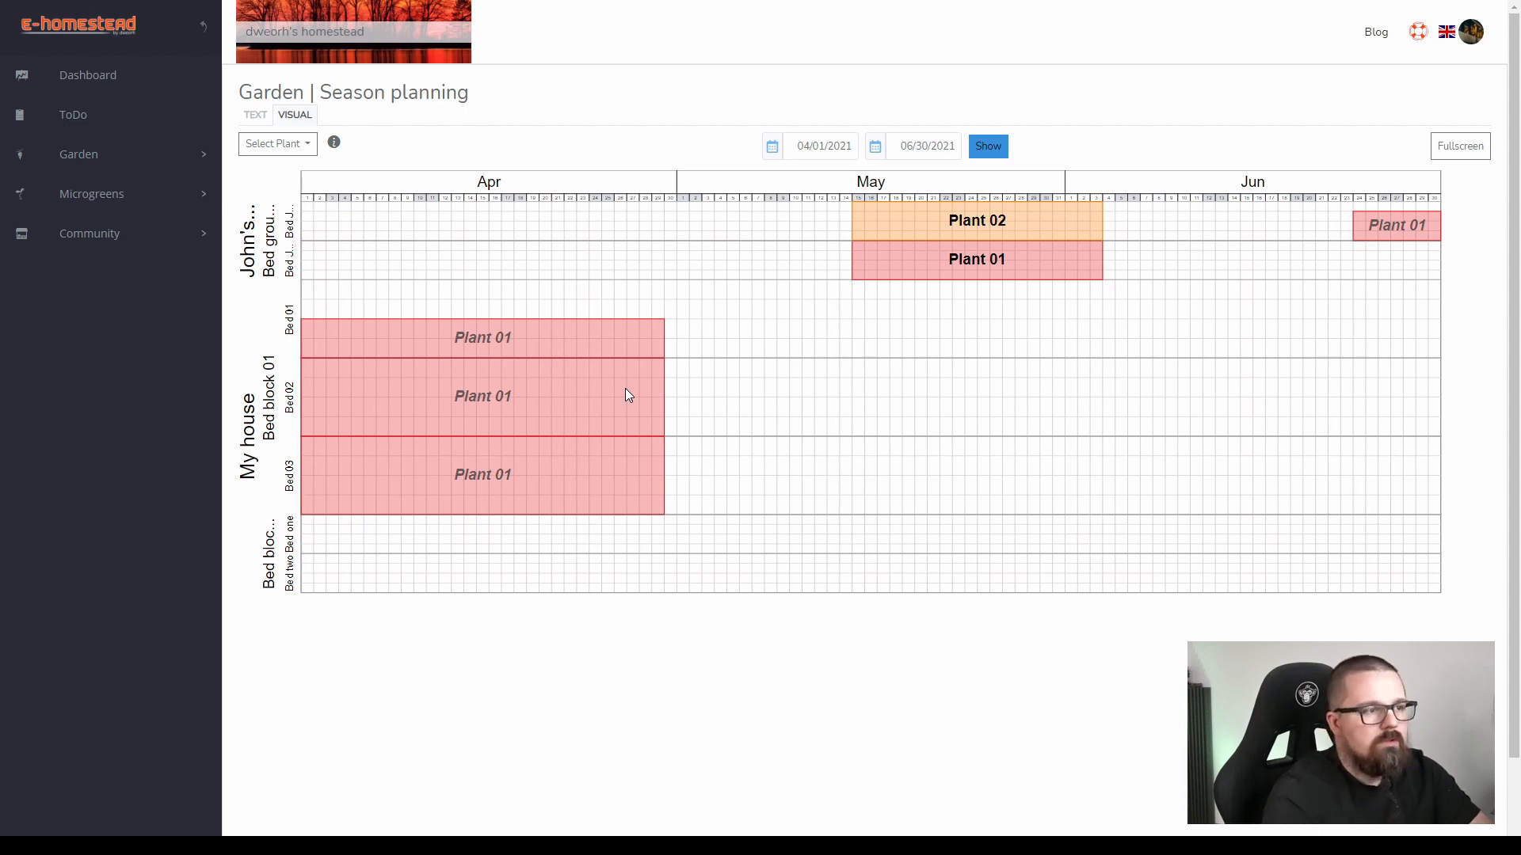
# Show the visual season plan for the period 03/01/2021 to 07/31/2021.
pyautogui.click(774, 147)
pyautogui.click(788, 191)
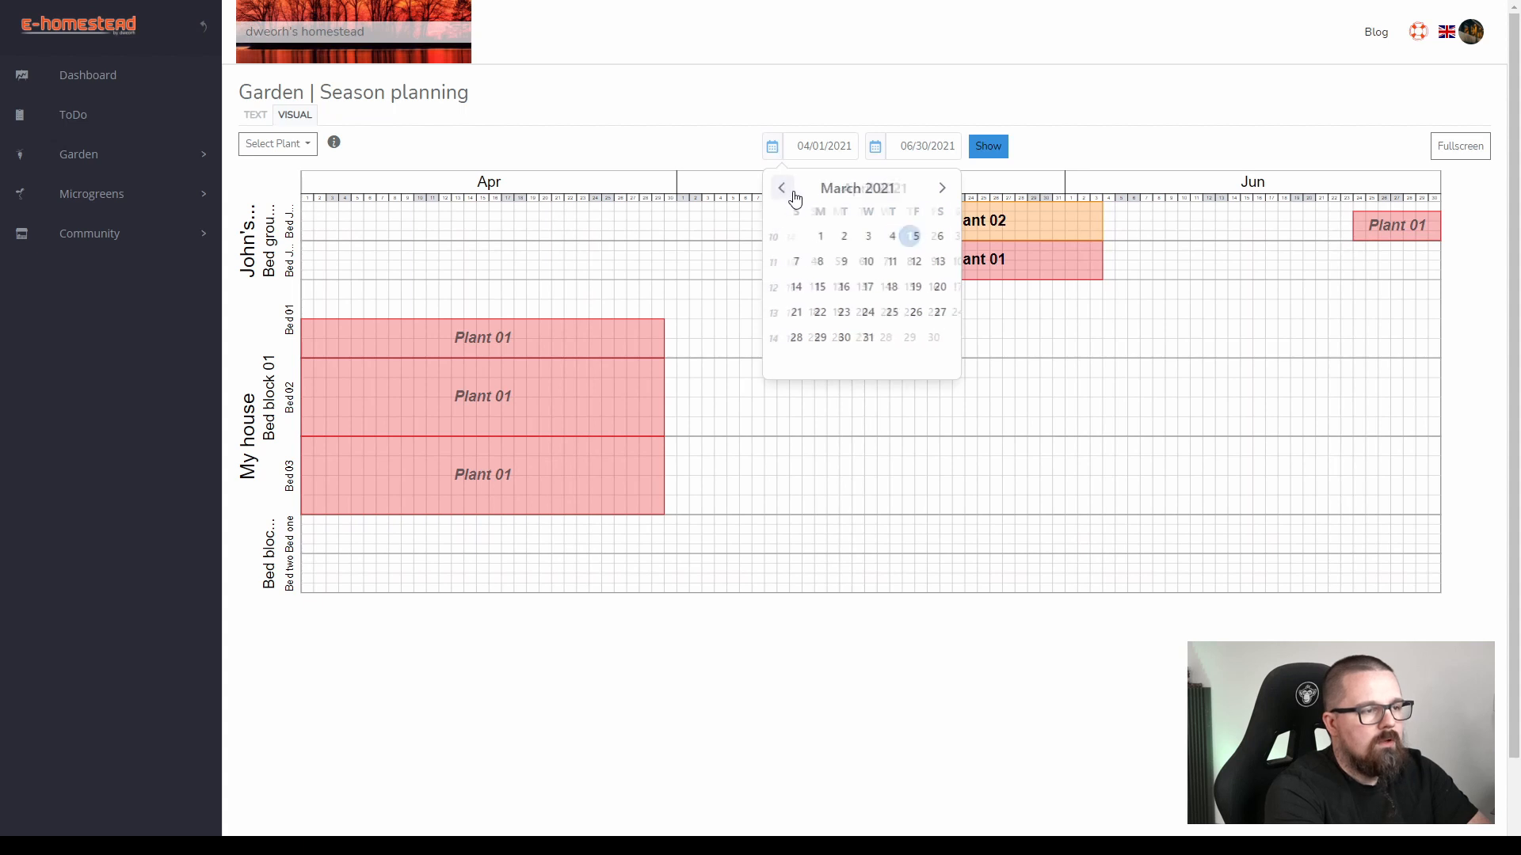
pyautogui.click(820, 236)
pyautogui.click(875, 151)
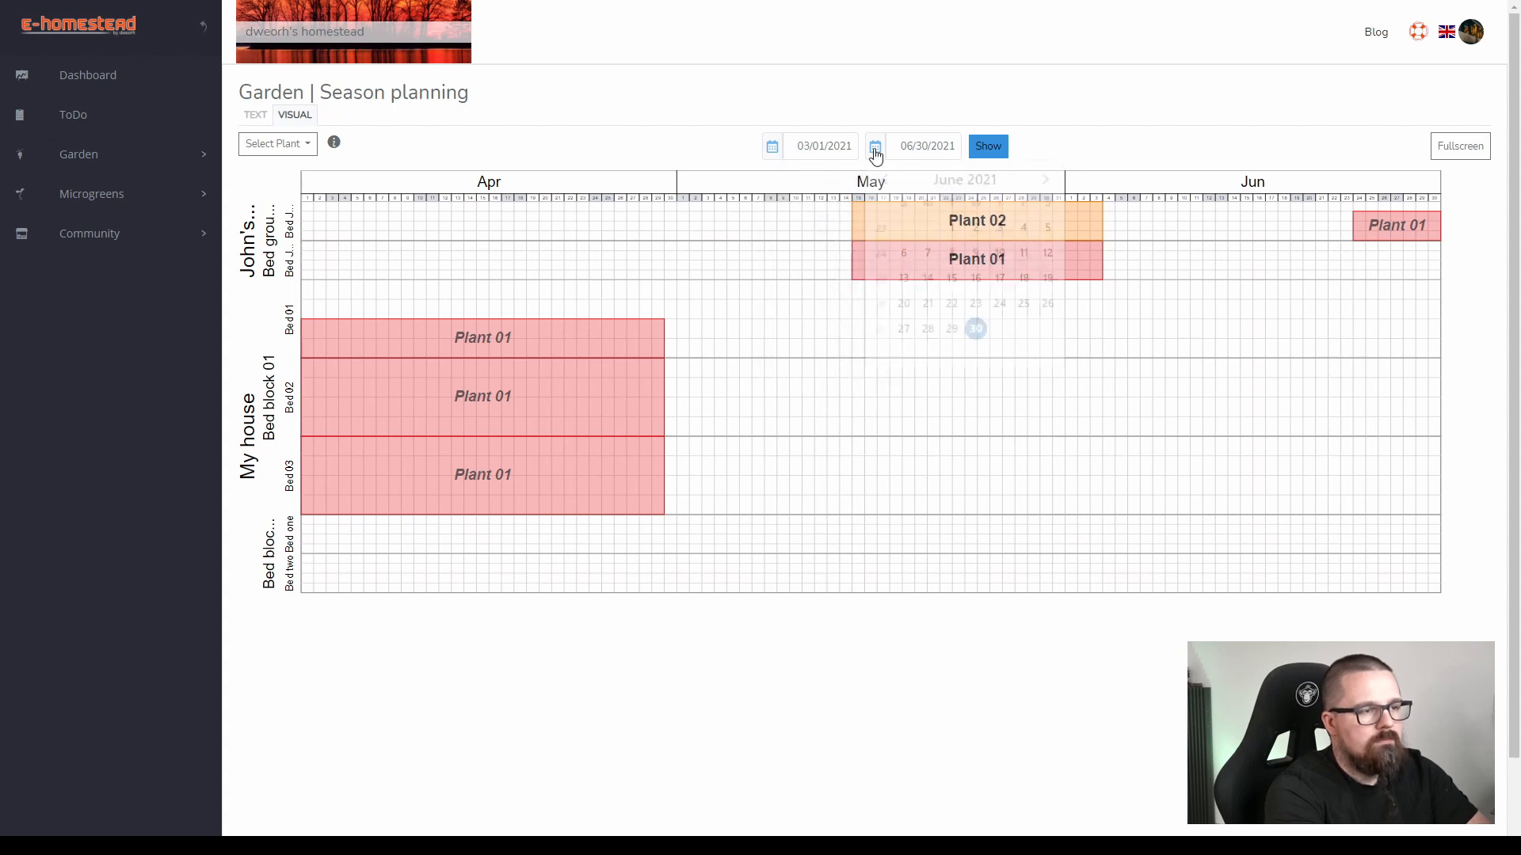
pyautogui.click(1045, 188)
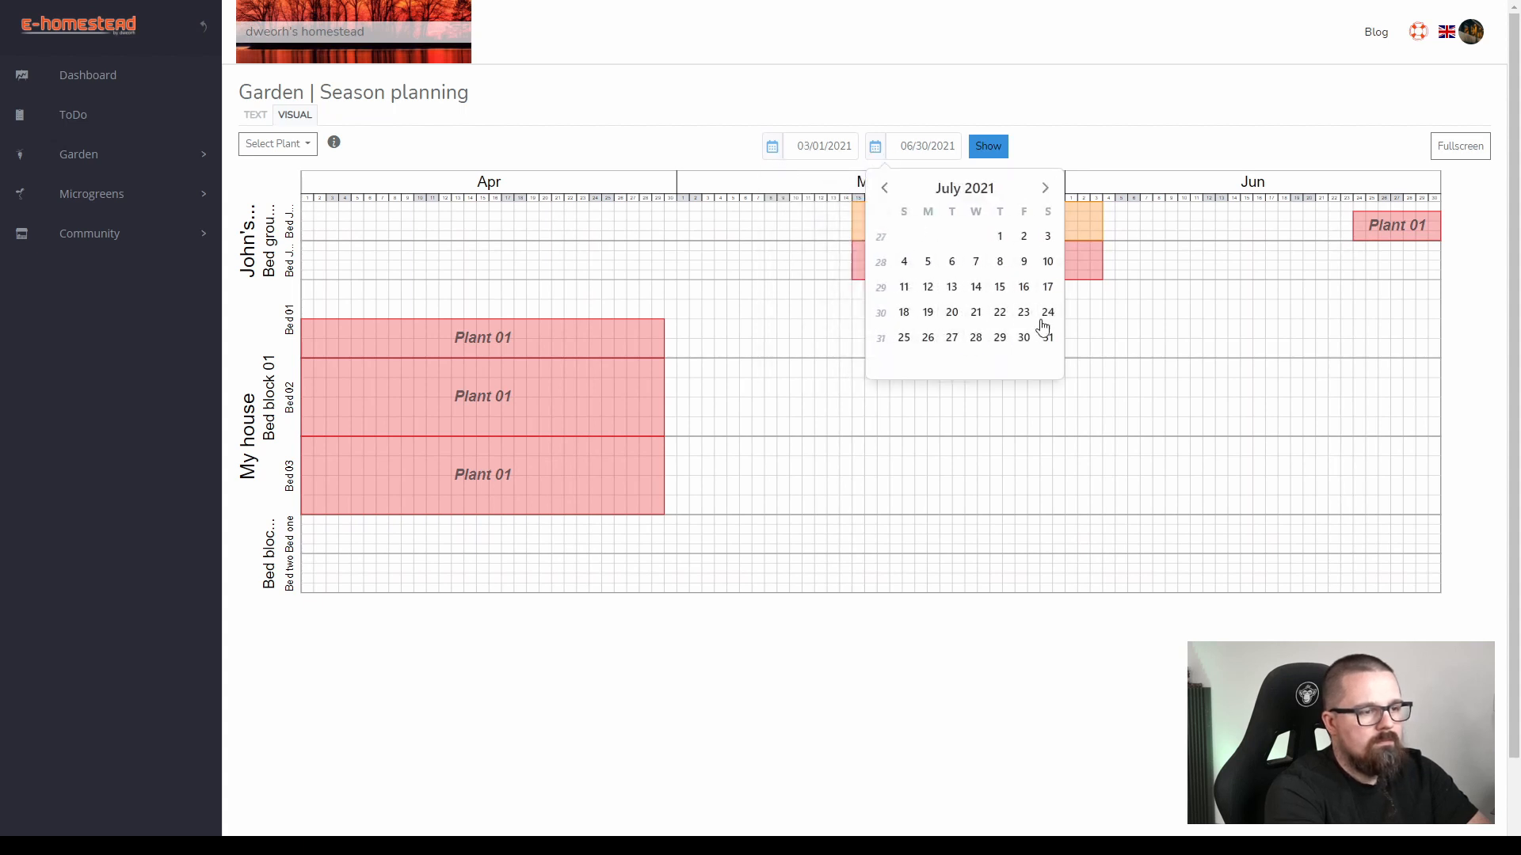
pyautogui.click(1047, 338)
pyautogui.click(997, 147)
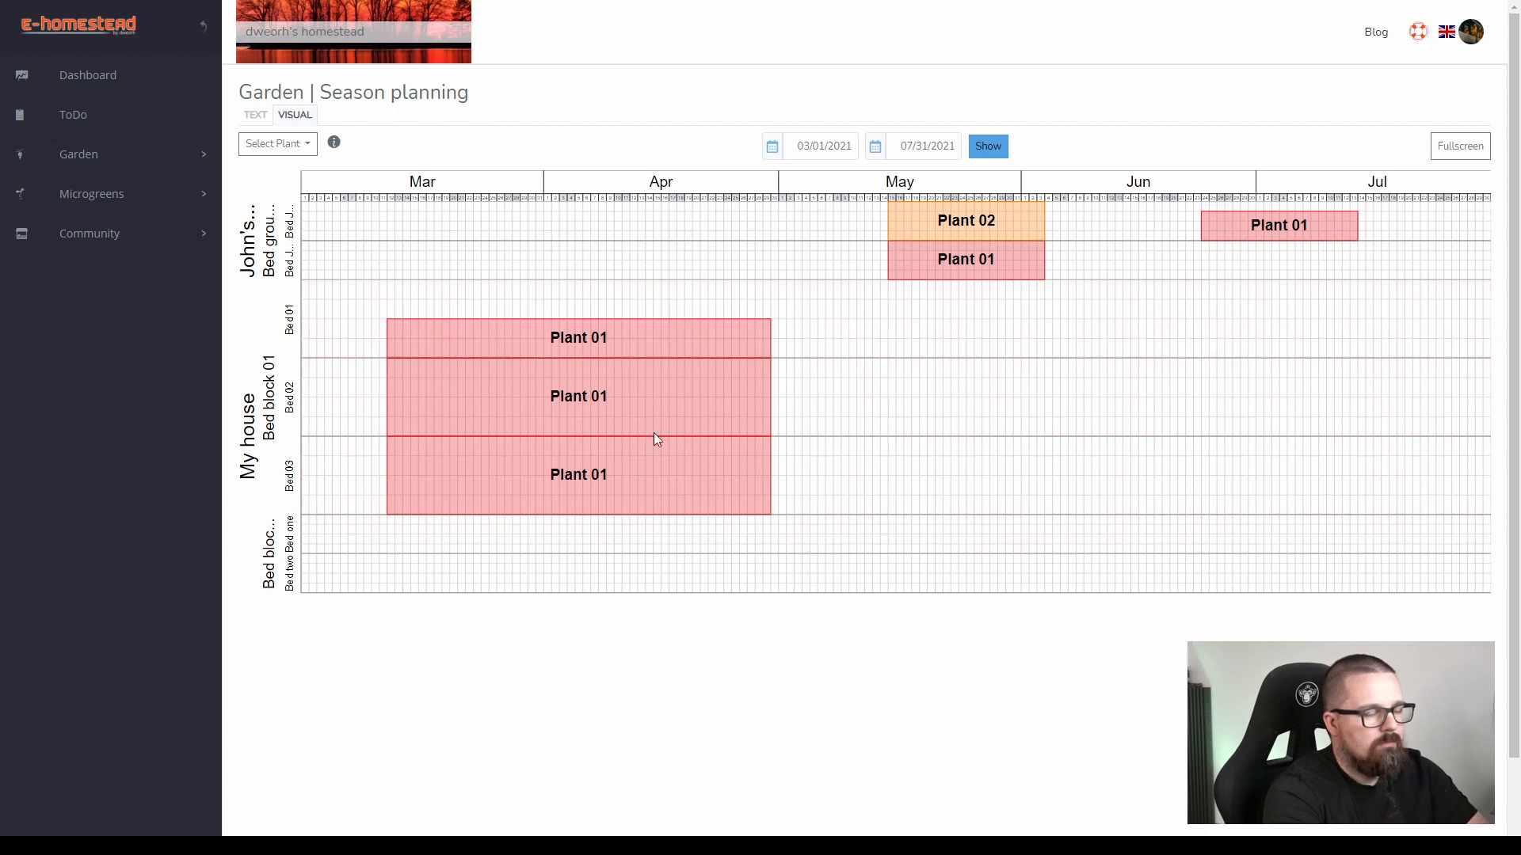
# Shrink the grouped Plant 01 plantings to Bed 02's upper half and Bed 03's upper three quarters, setting the group to Mar 11–Apr 28.
pyautogui.click(685, 339)
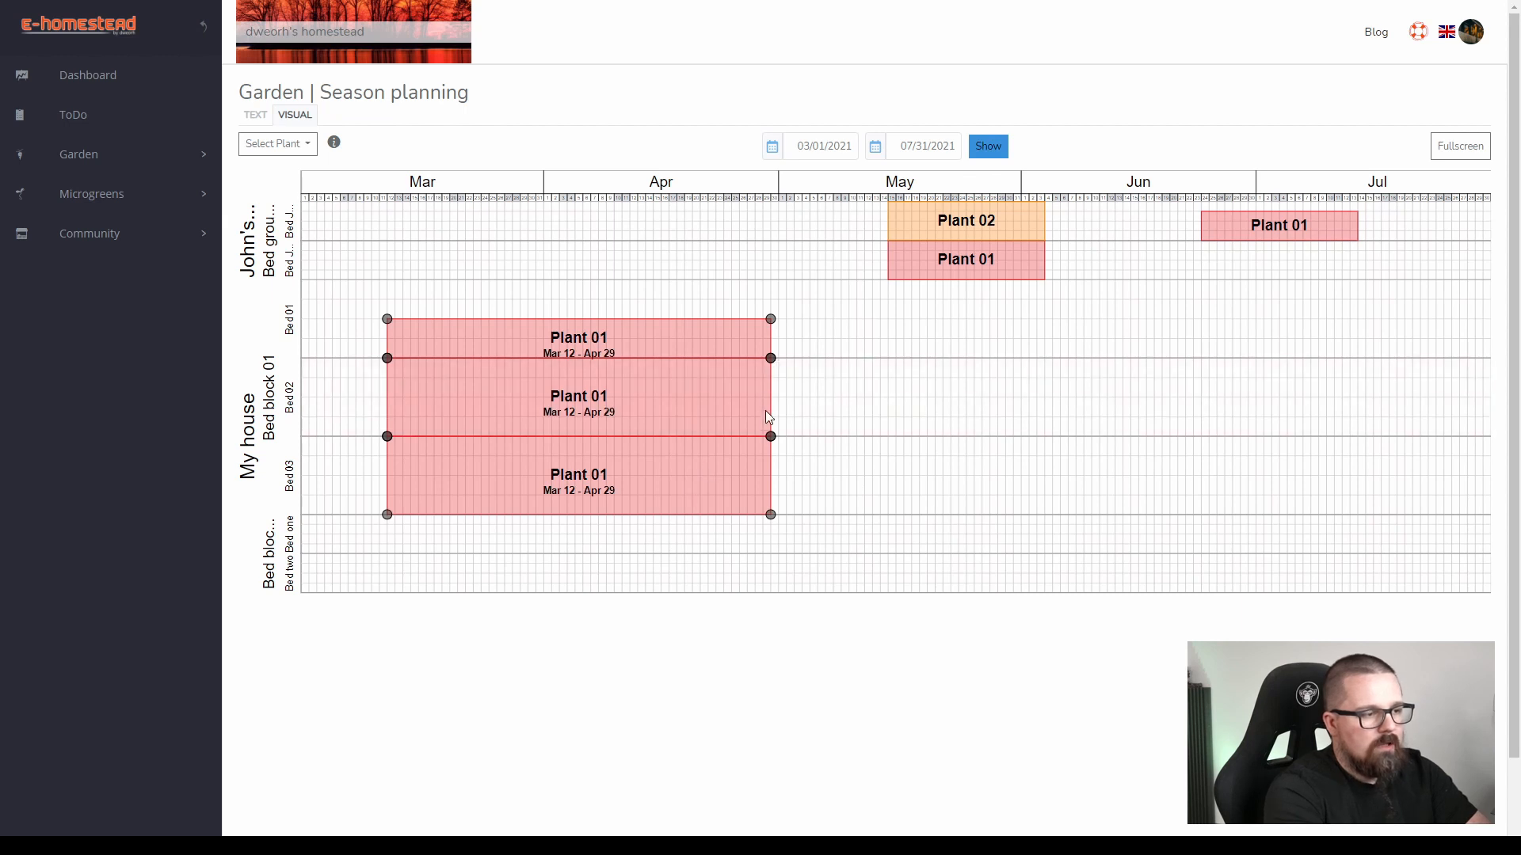
pyautogui.moveTo(772, 436); pyautogui.dragTo(770, 399)
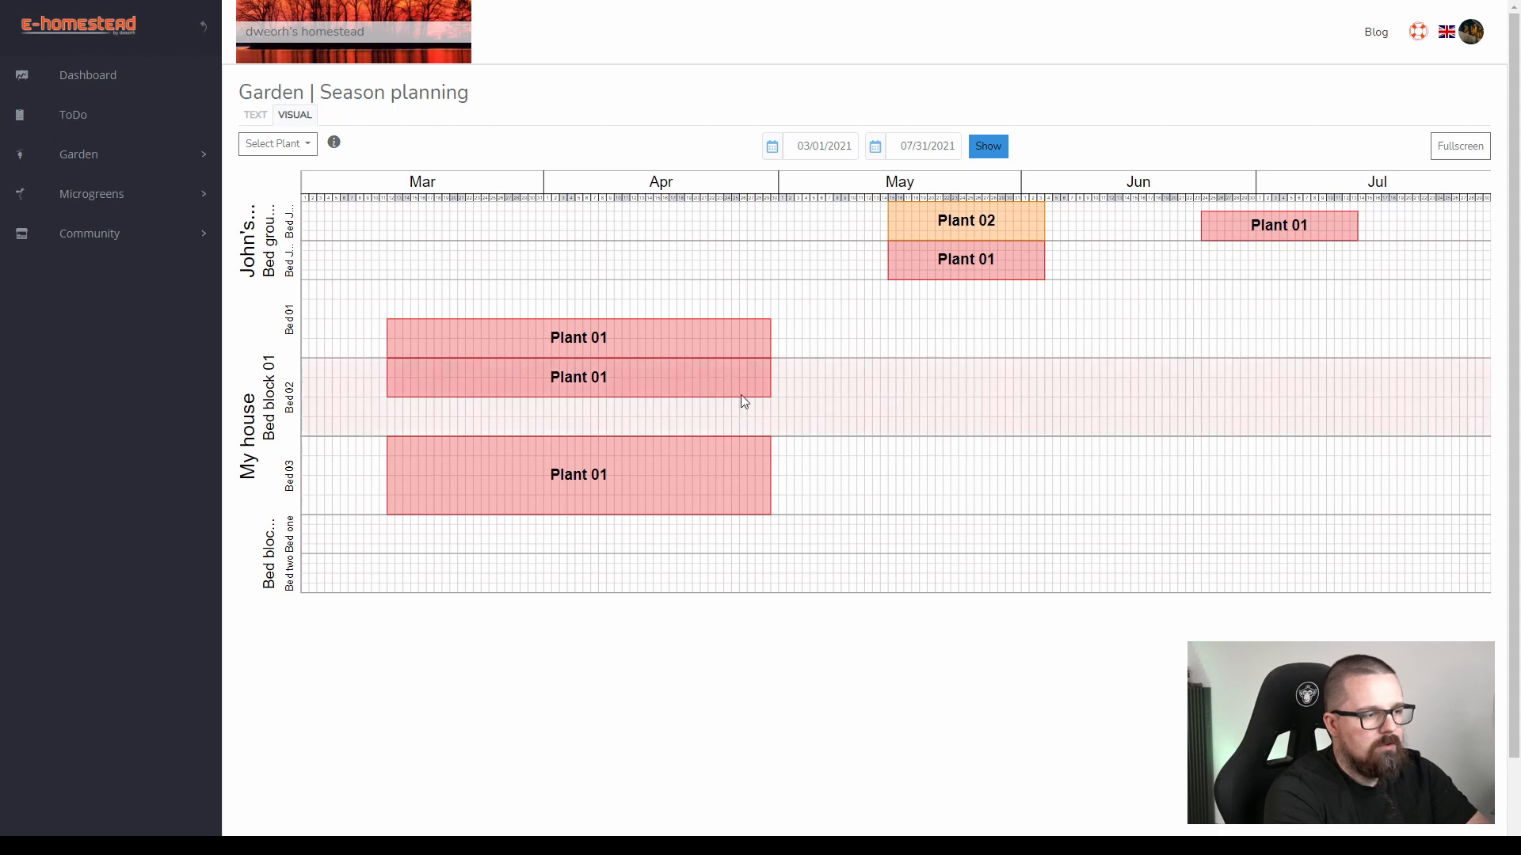
pyautogui.click(734, 453)
pyautogui.moveTo(772, 512); pyautogui.dragTo(764, 496)
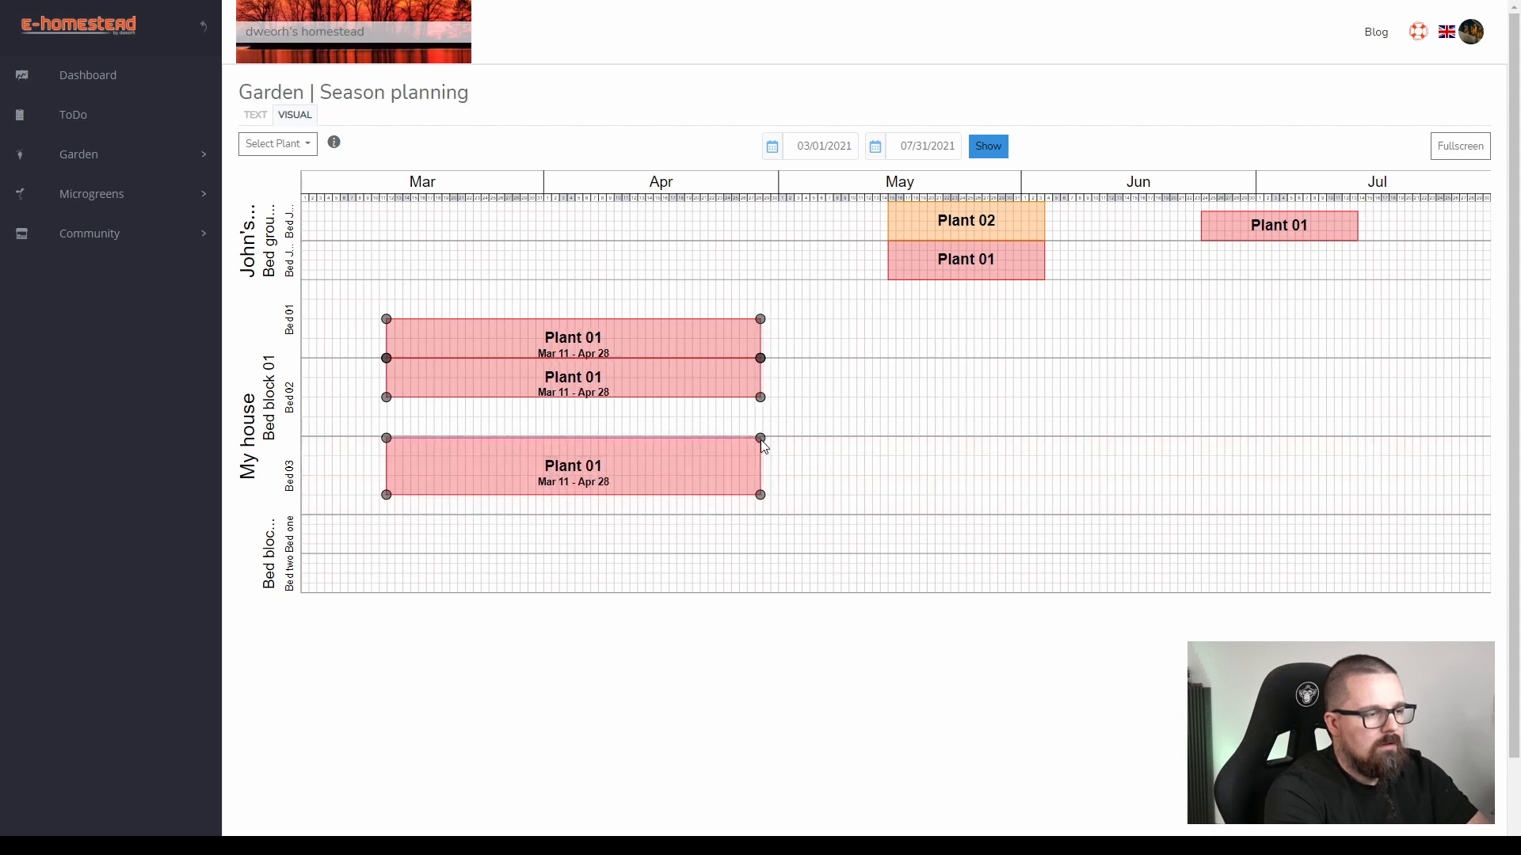
# Move and resize the grouped Plant 01 plantings in Beds 01 to 03 to span Mar 15–Apr 27, keeping each within its own bed.
pyautogui.click(747, 452)
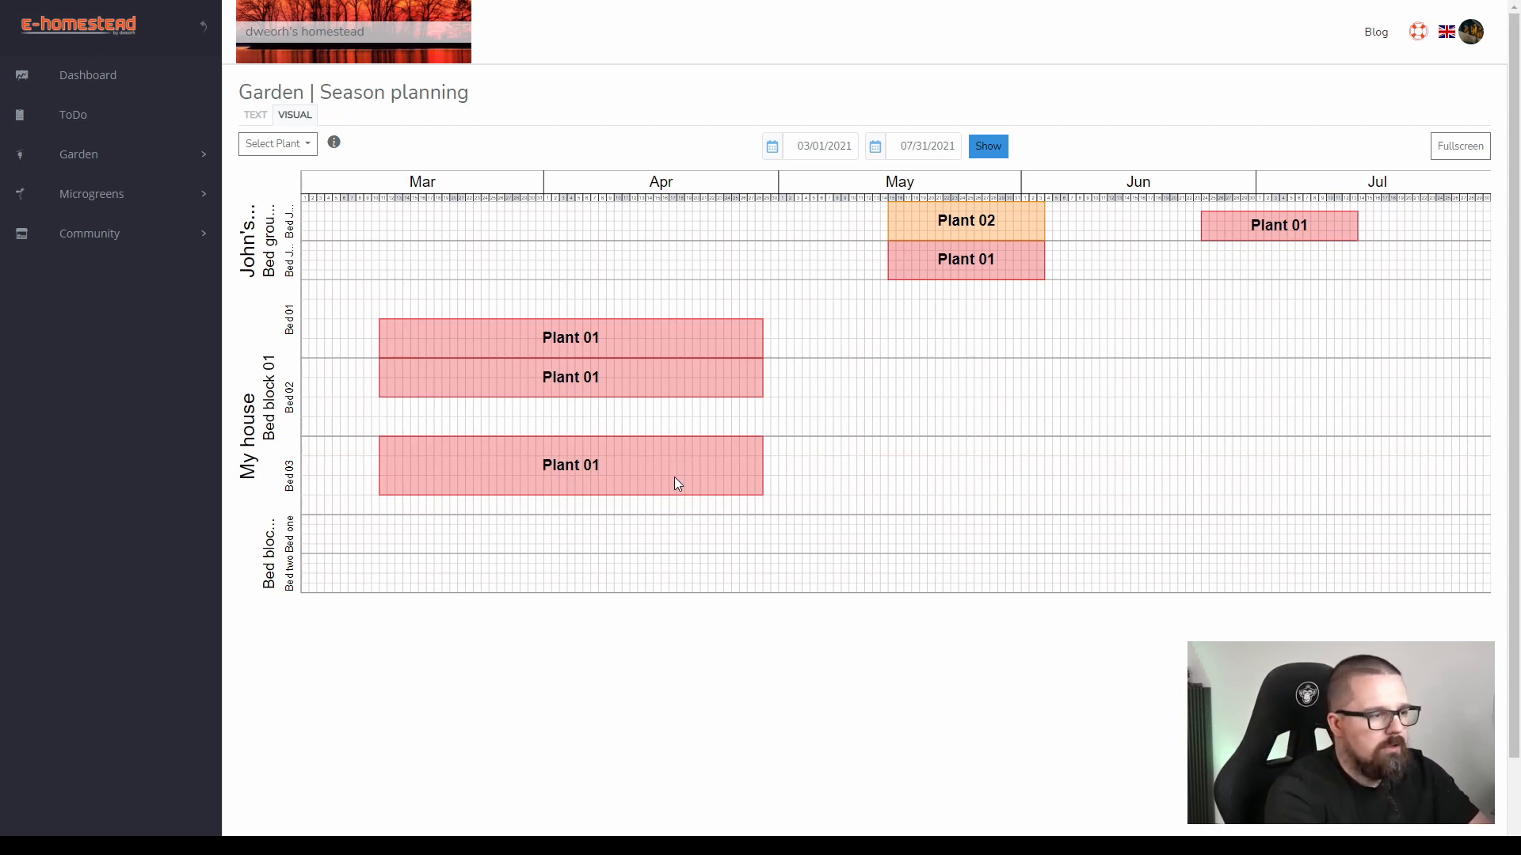
pyautogui.click(646, 378)
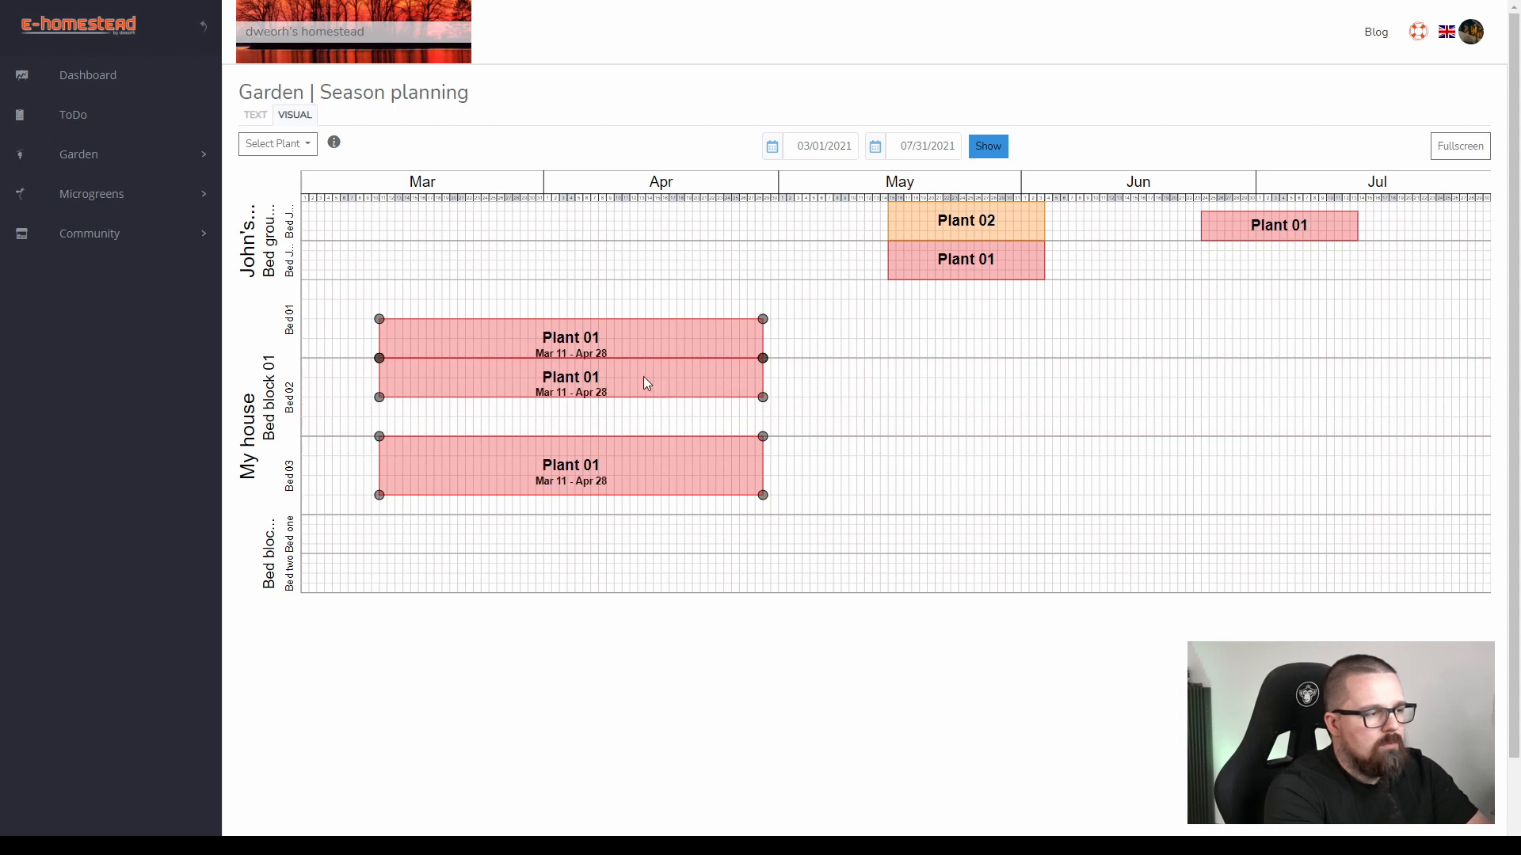
pyautogui.moveTo(645, 384); pyautogui.dragTo(729, 384)
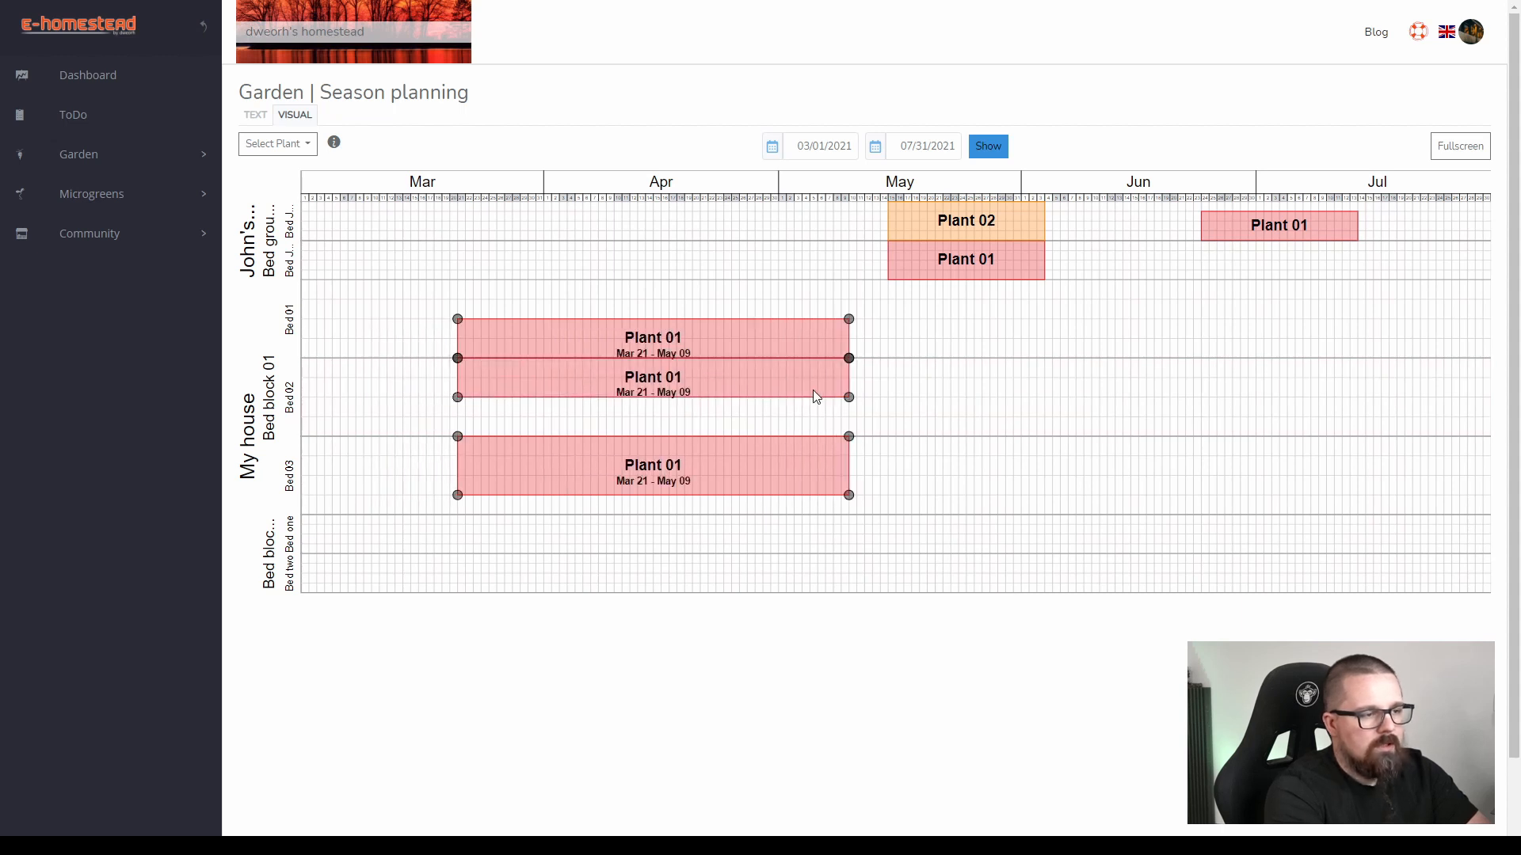
pyautogui.moveTo(849, 399); pyautogui.dragTo(767, 404)
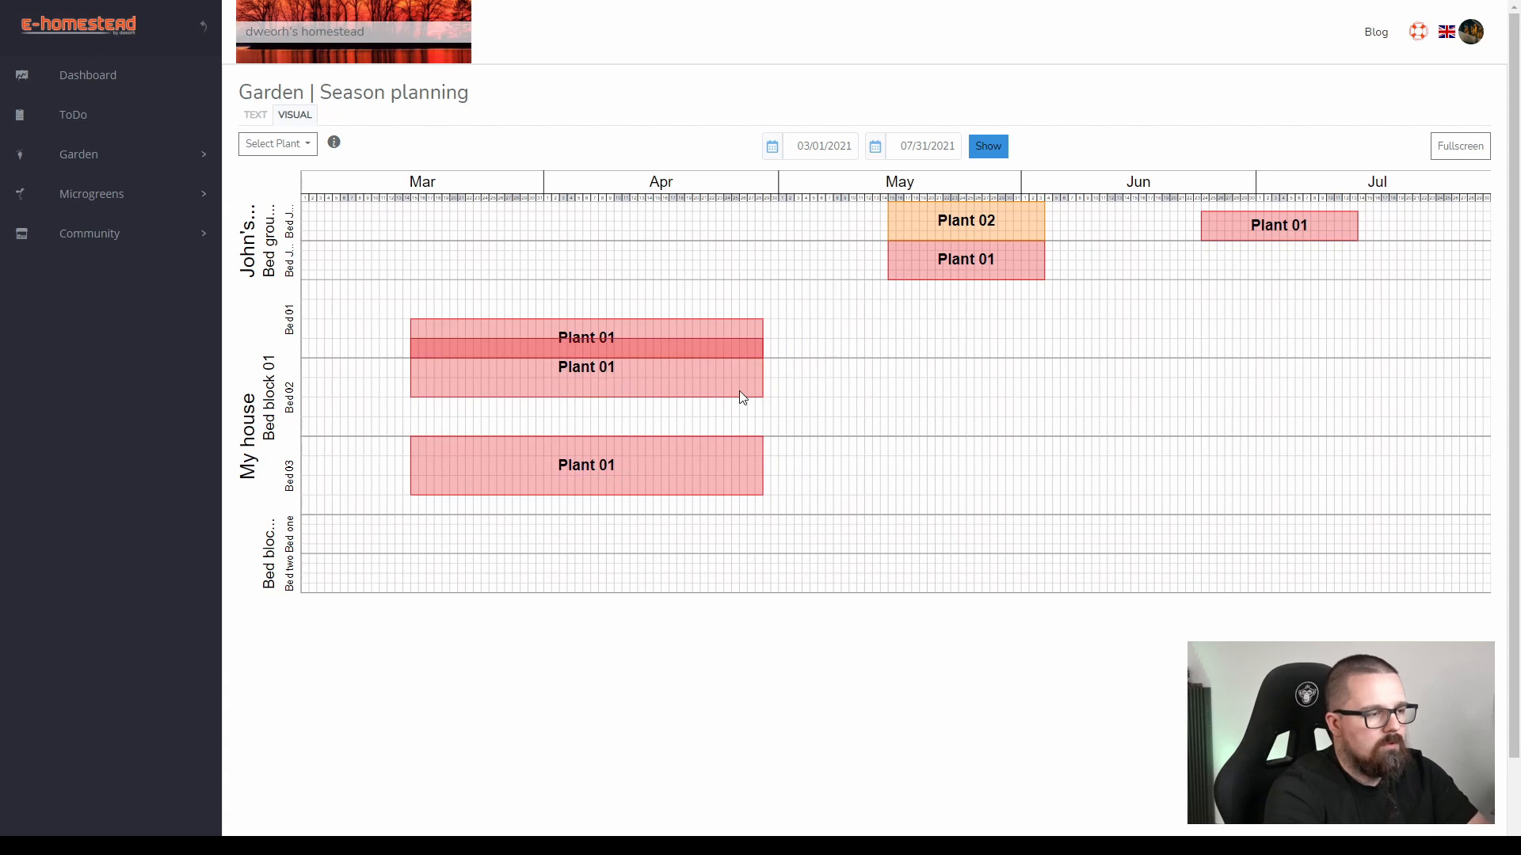
pyautogui.moveTo(753, 369)
pyautogui.moveTo(765, 342); pyautogui.dragTo(754, 379)
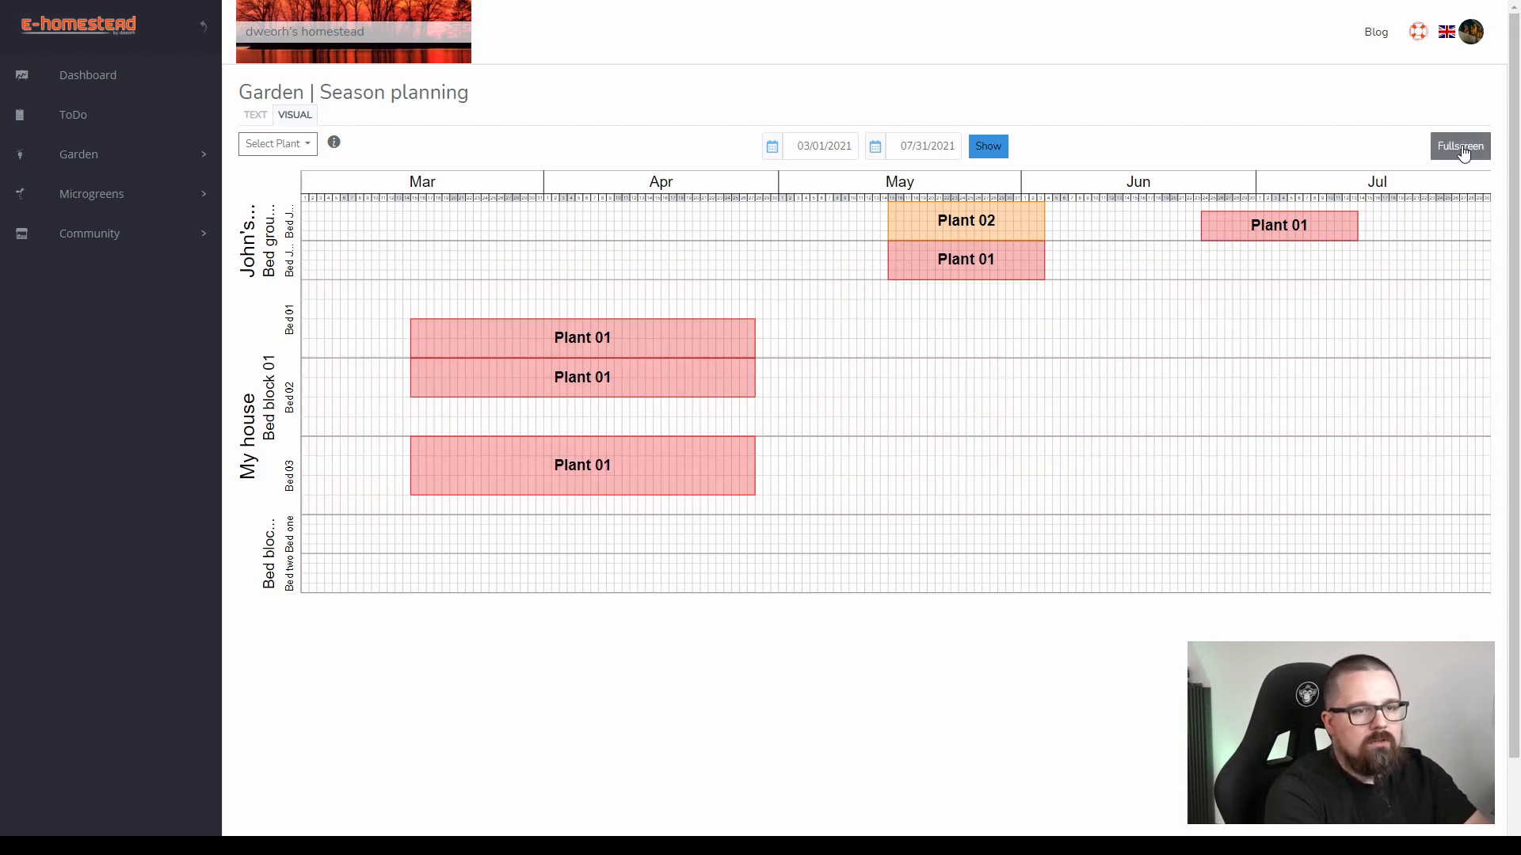
# View the visual season plan in fullscreen and return to the normal page view.
pyautogui.click(1461, 151)
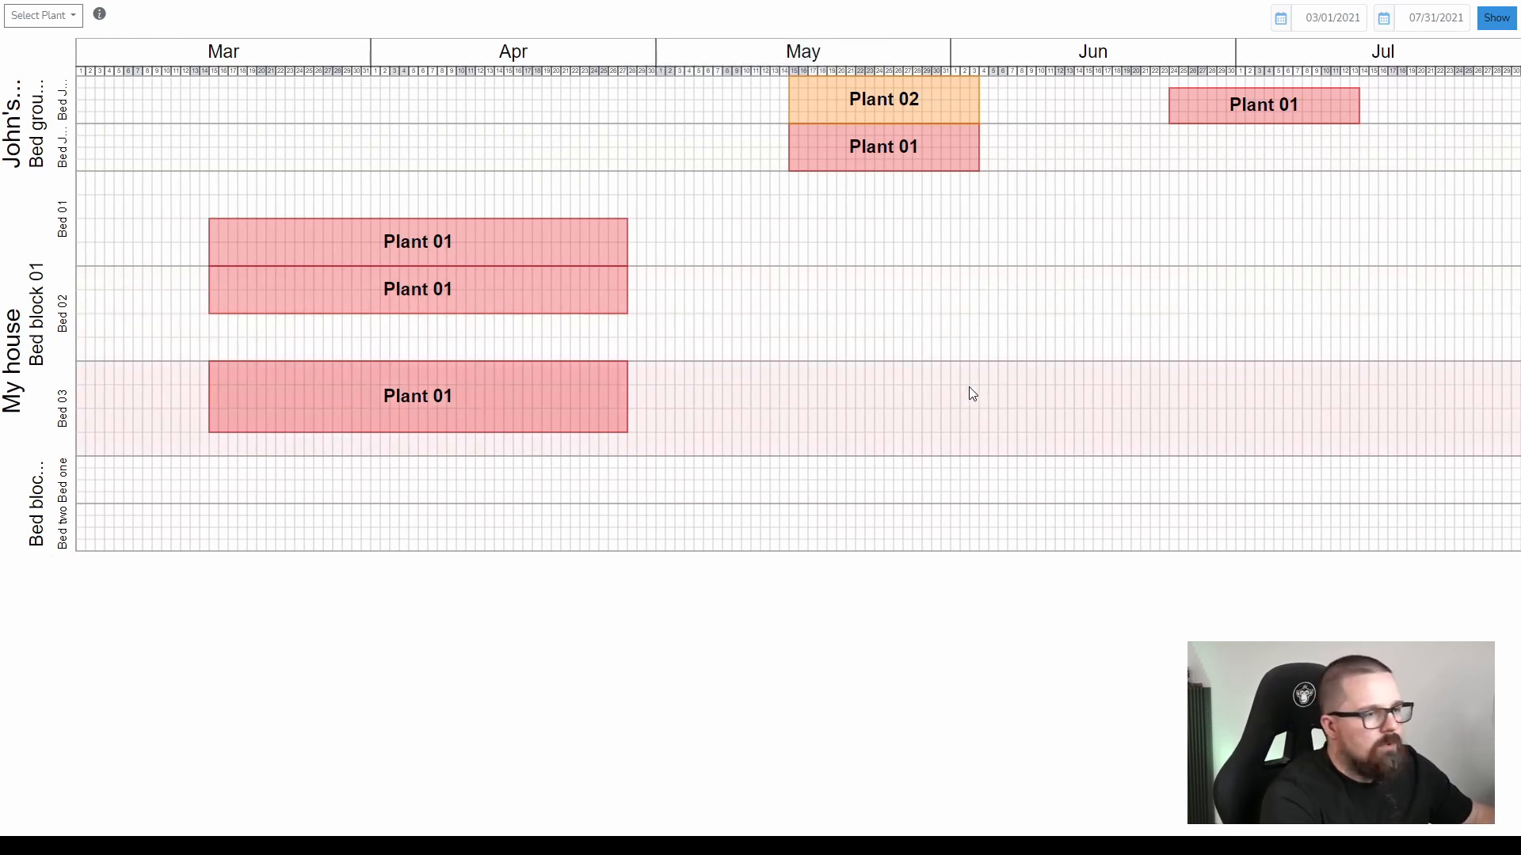
pyautogui.press('F11')
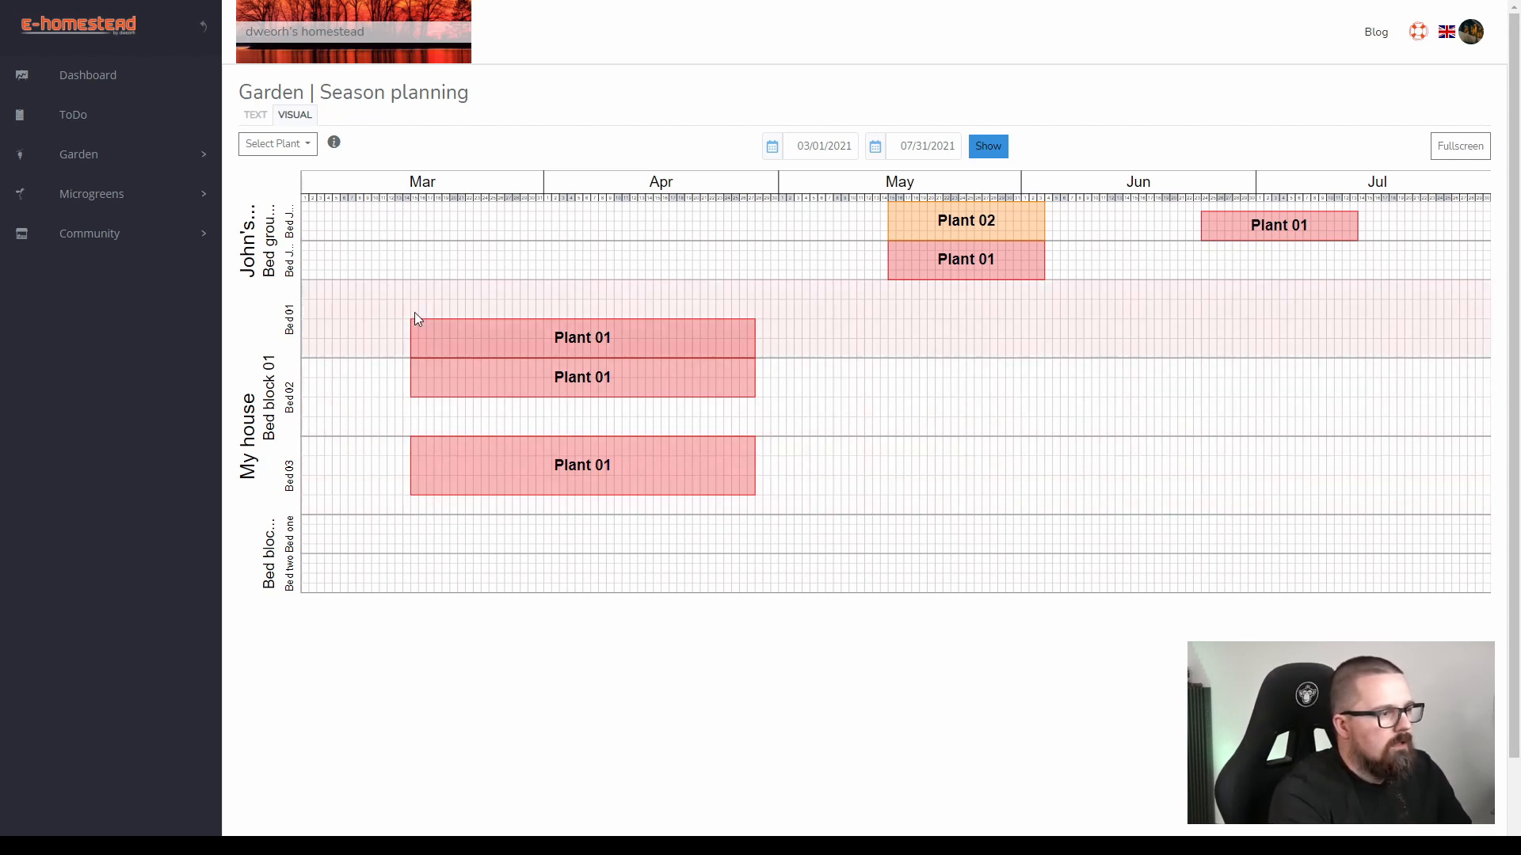
# Open the text version of the season plan and review Plant 01's planned dates and rows per bed.
pyautogui.click(138, 158)
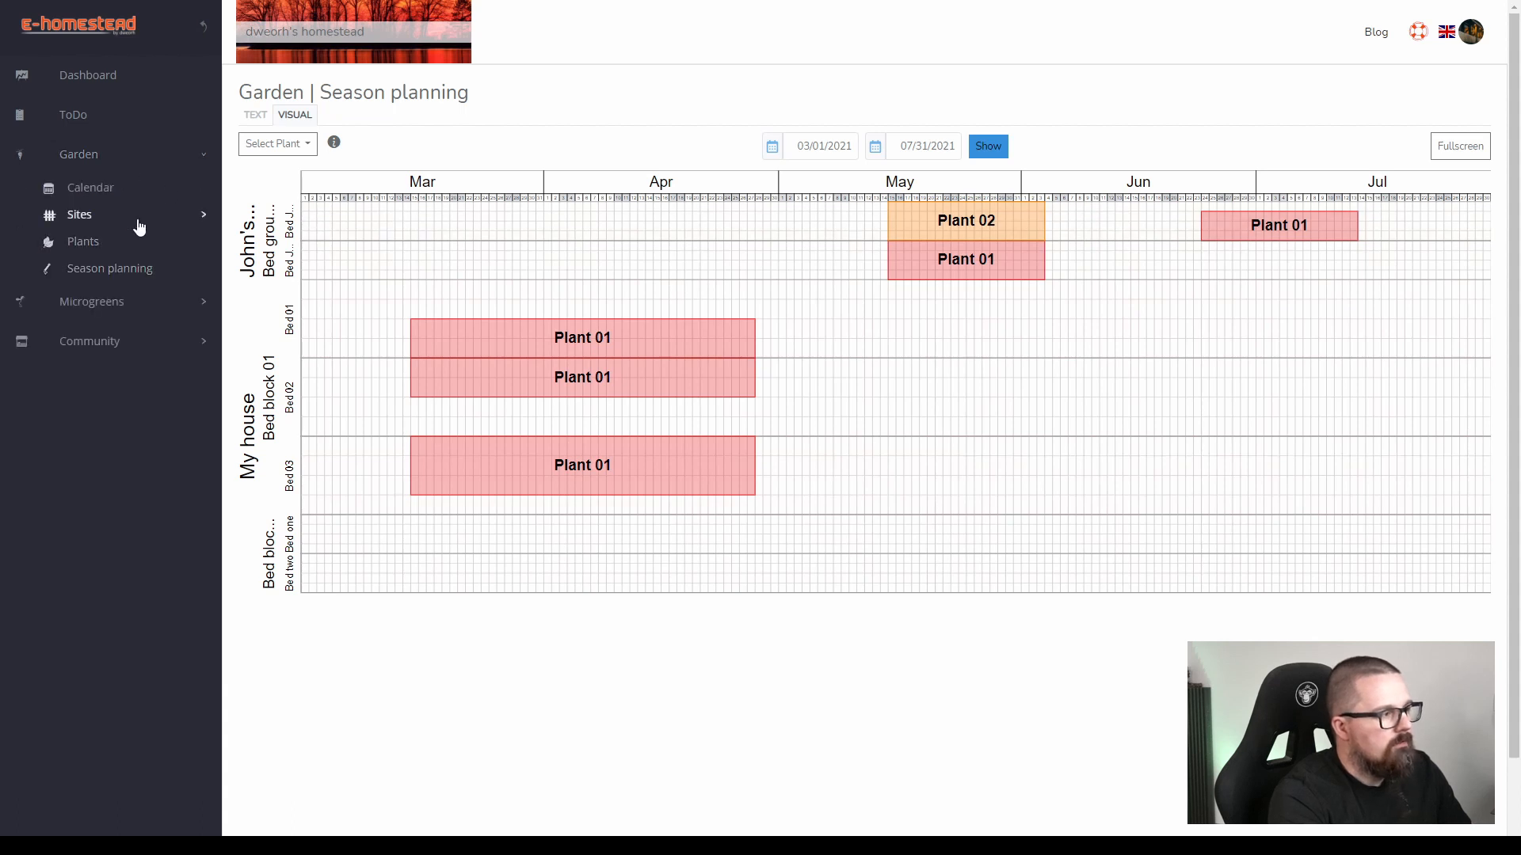
pyautogui.click(115, 271)
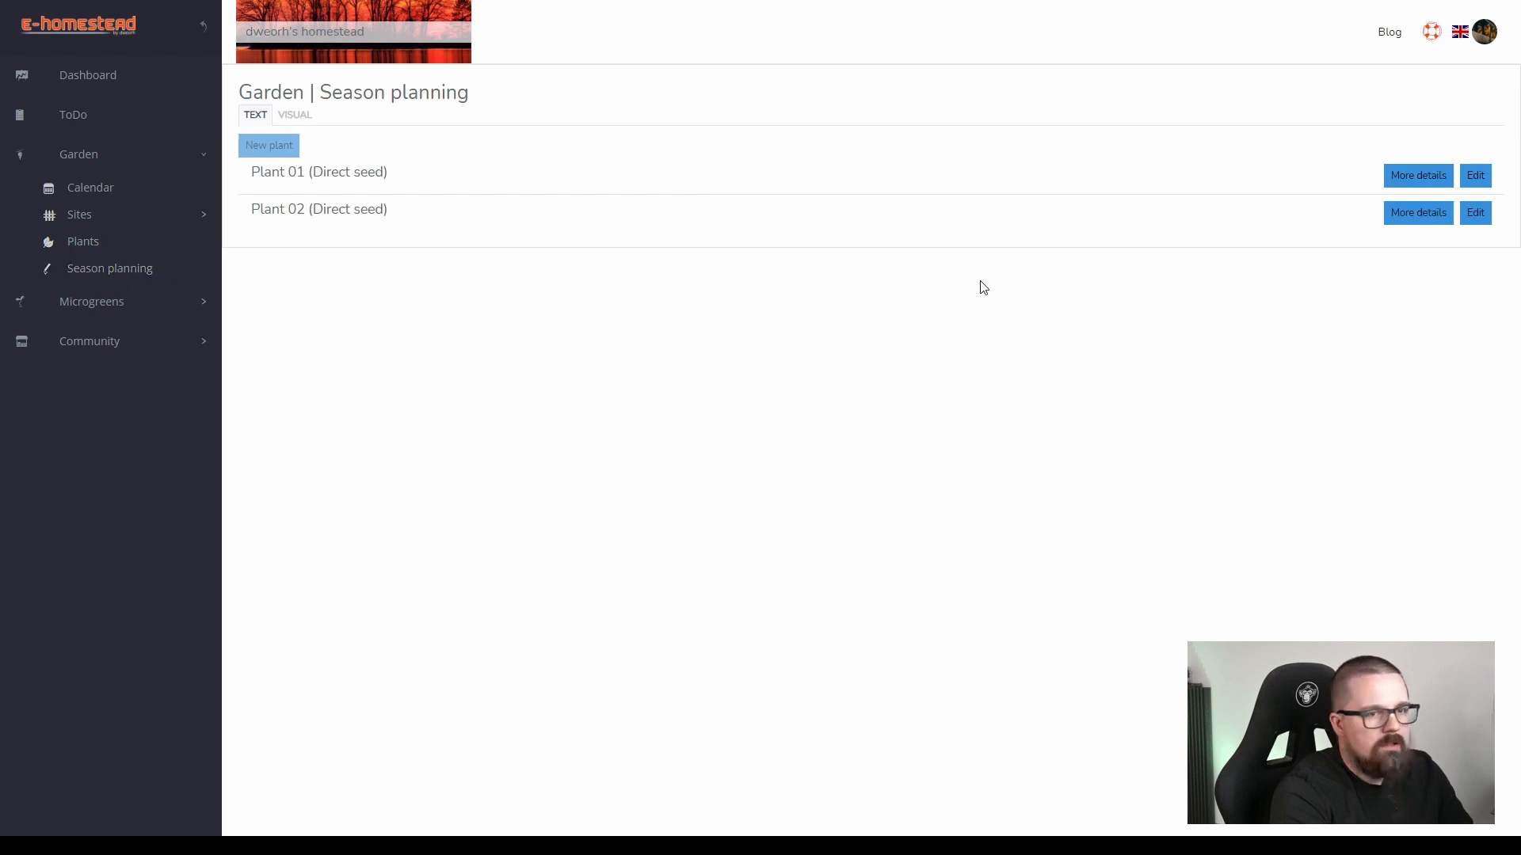
pyautogui.click(1418, 176)
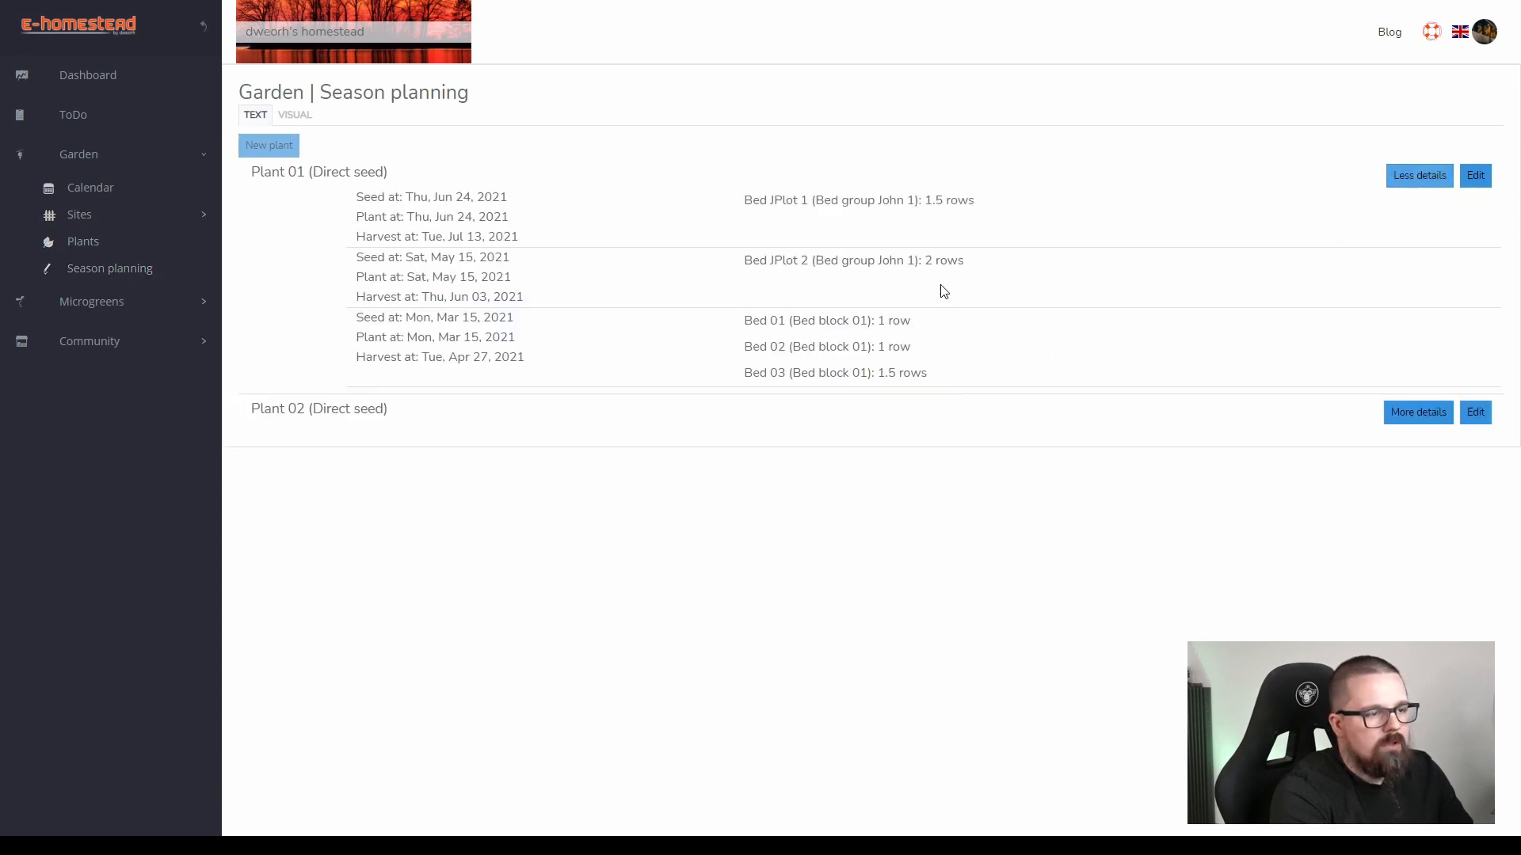
pyautogui.doubleClick(882, 320)
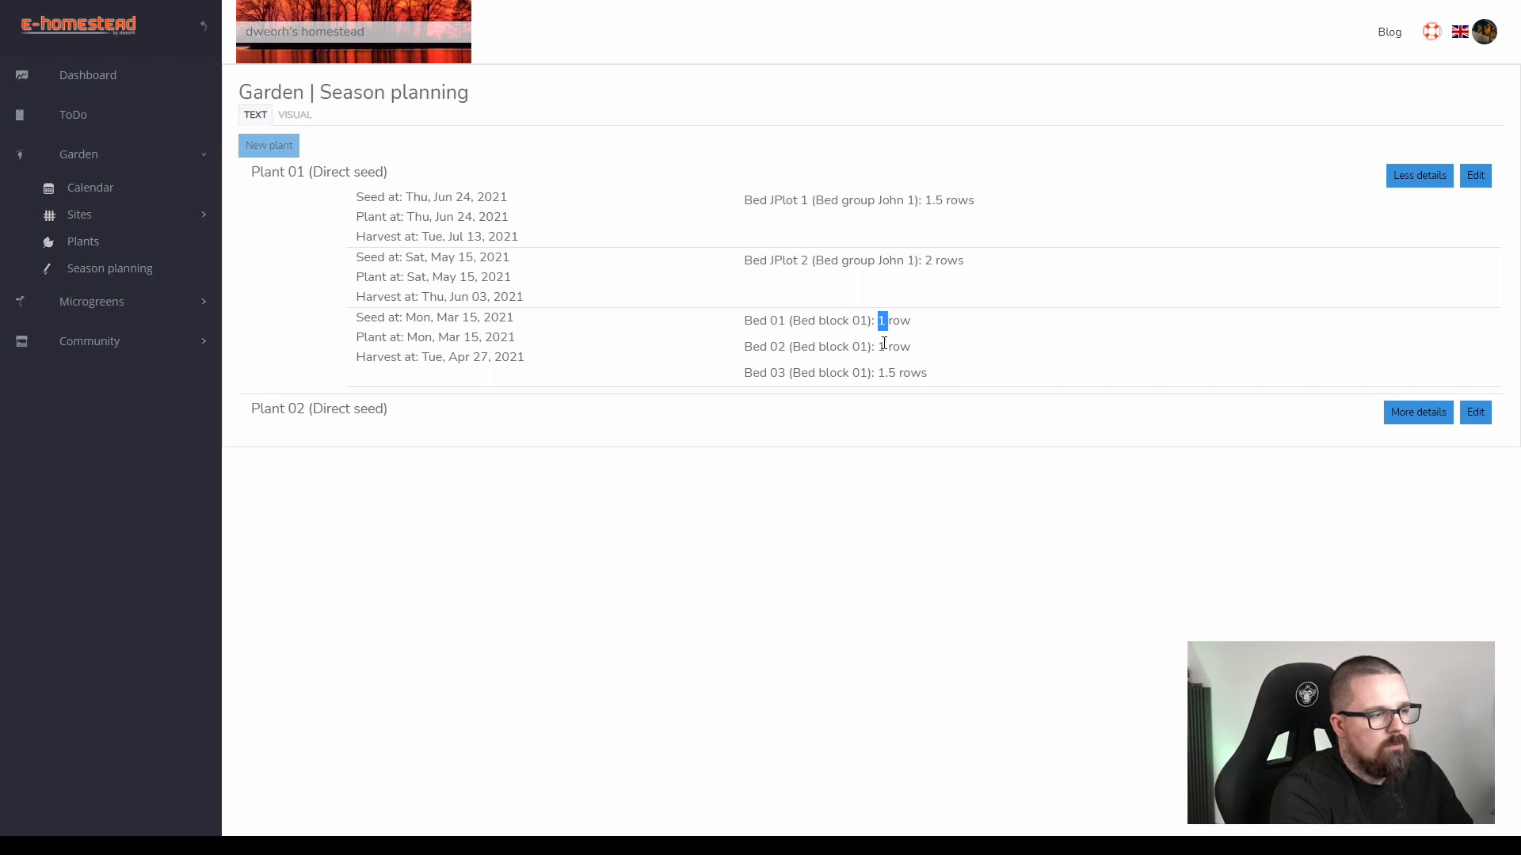
pyautogui.doubleClick(883, 346)
pyautogui.doubleClick(885, 372)
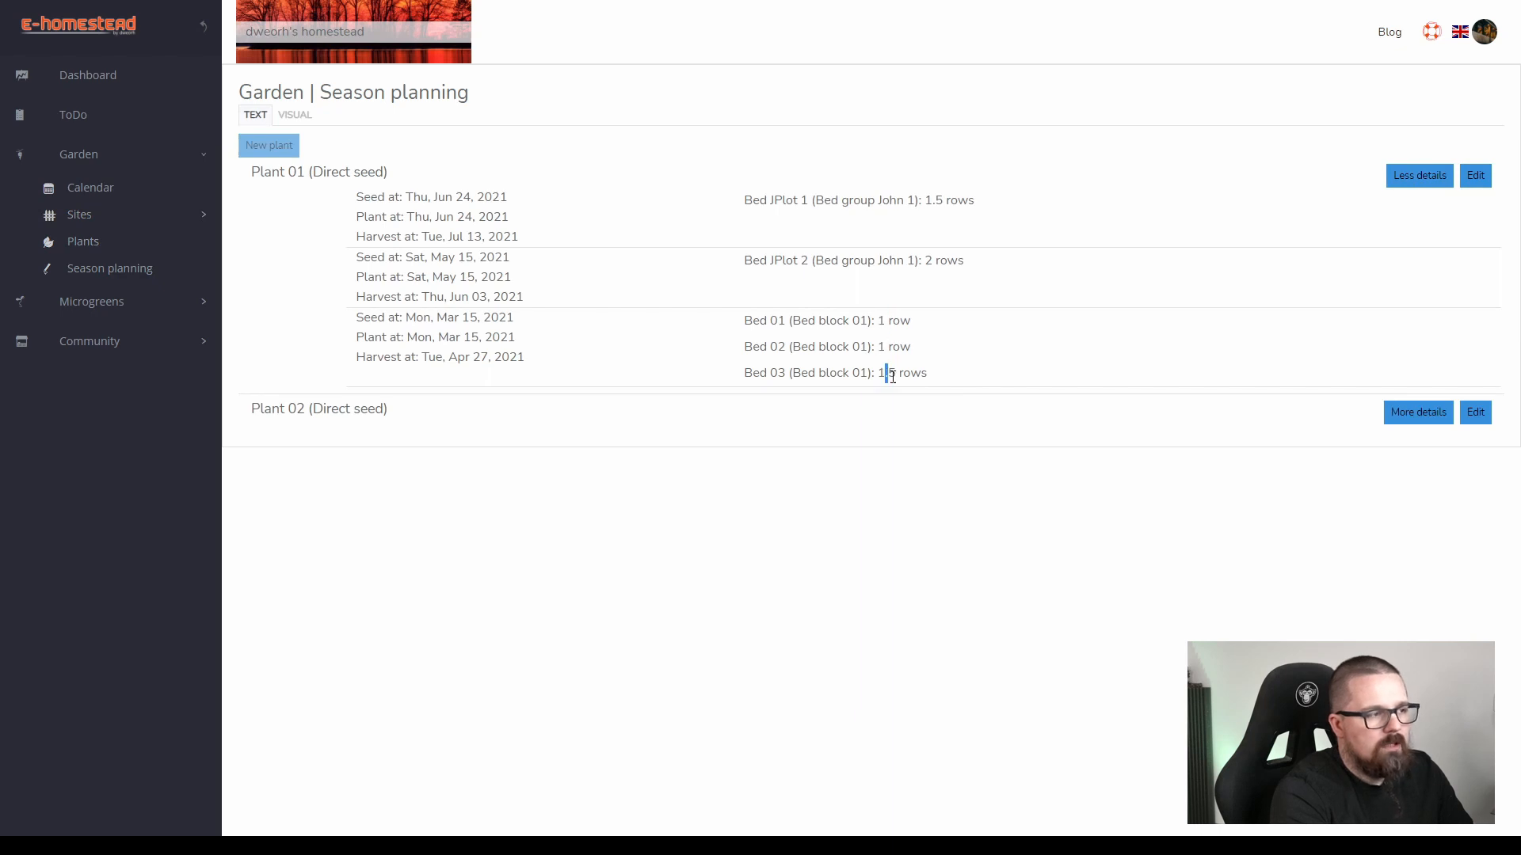
pyautogui.doubleClick(937, 264)
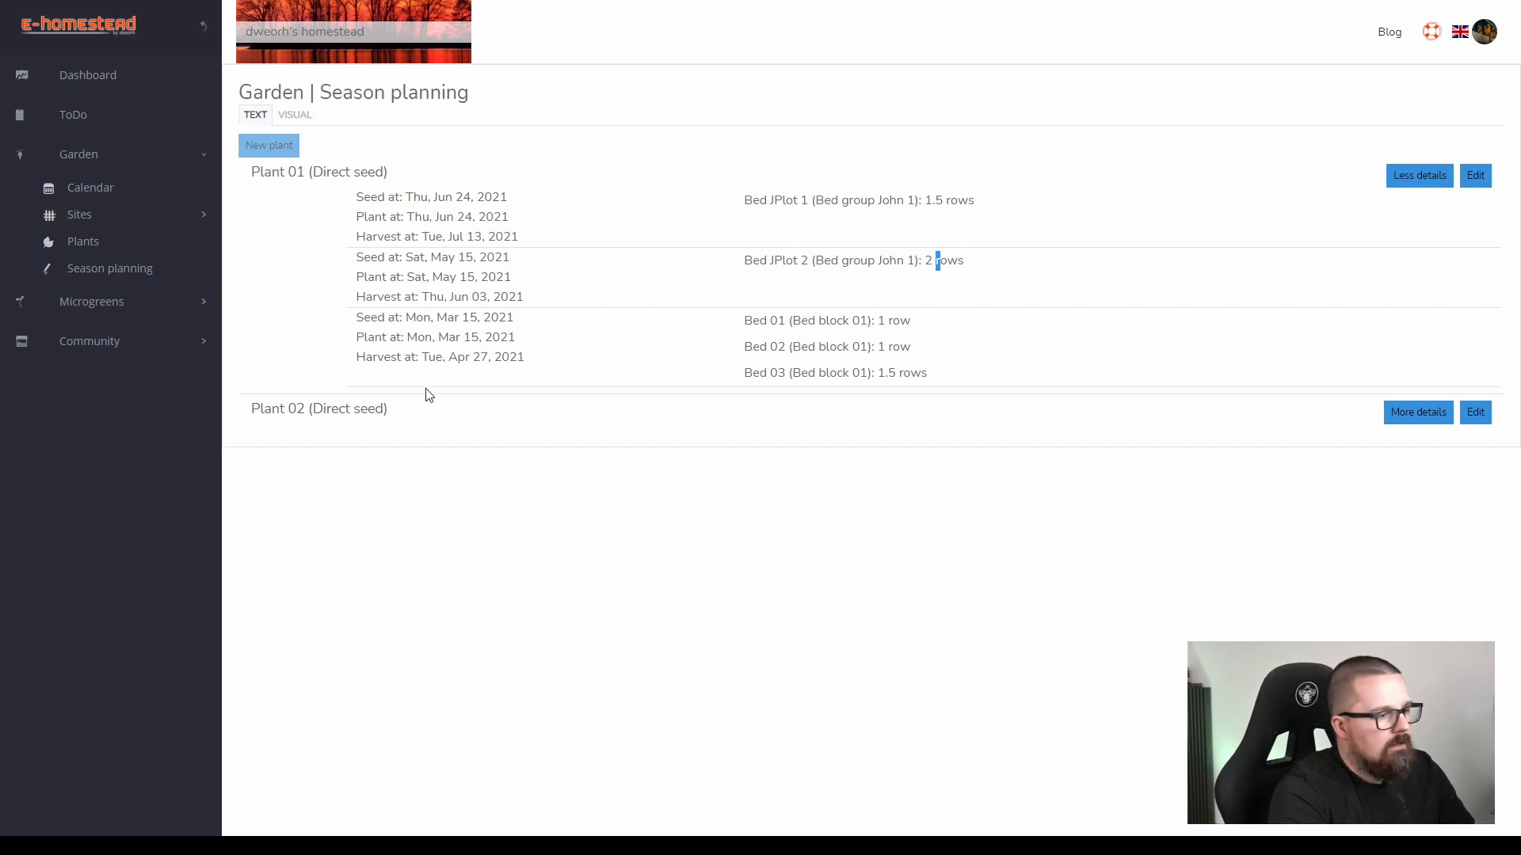
# Expand Plant 02's details and compare its dates and row count with Plant 01's planting in Bed JPlot 2.
pyautogui.click(1395, 419)
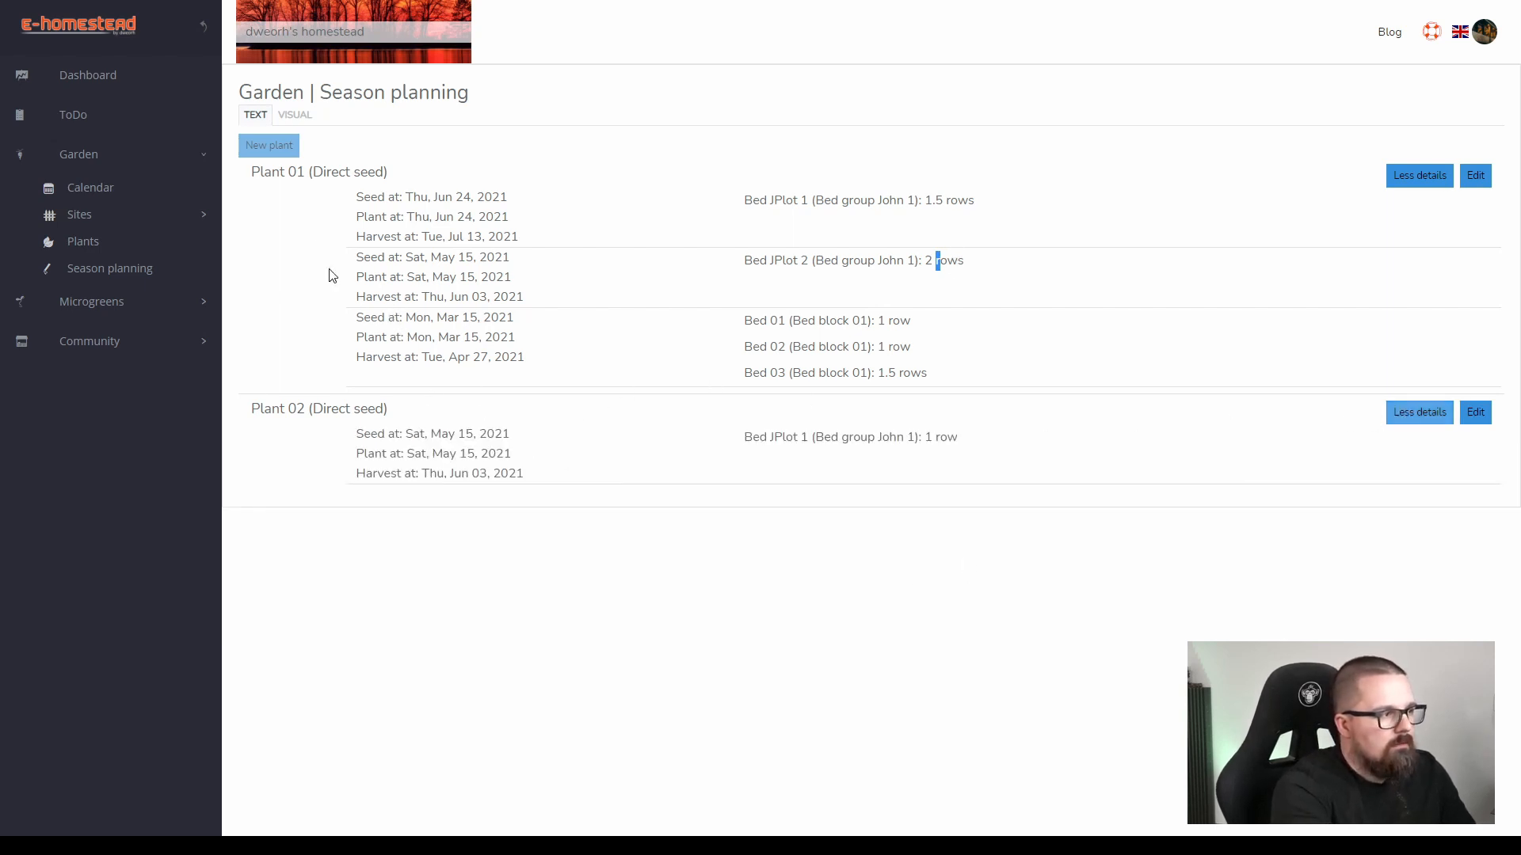
pyautogui.moveTo(306, 172); pyautogui.dragTo(288, 174)
pyautogui.moveTo(306, 410); pyautogui.dragTo(297, 412)
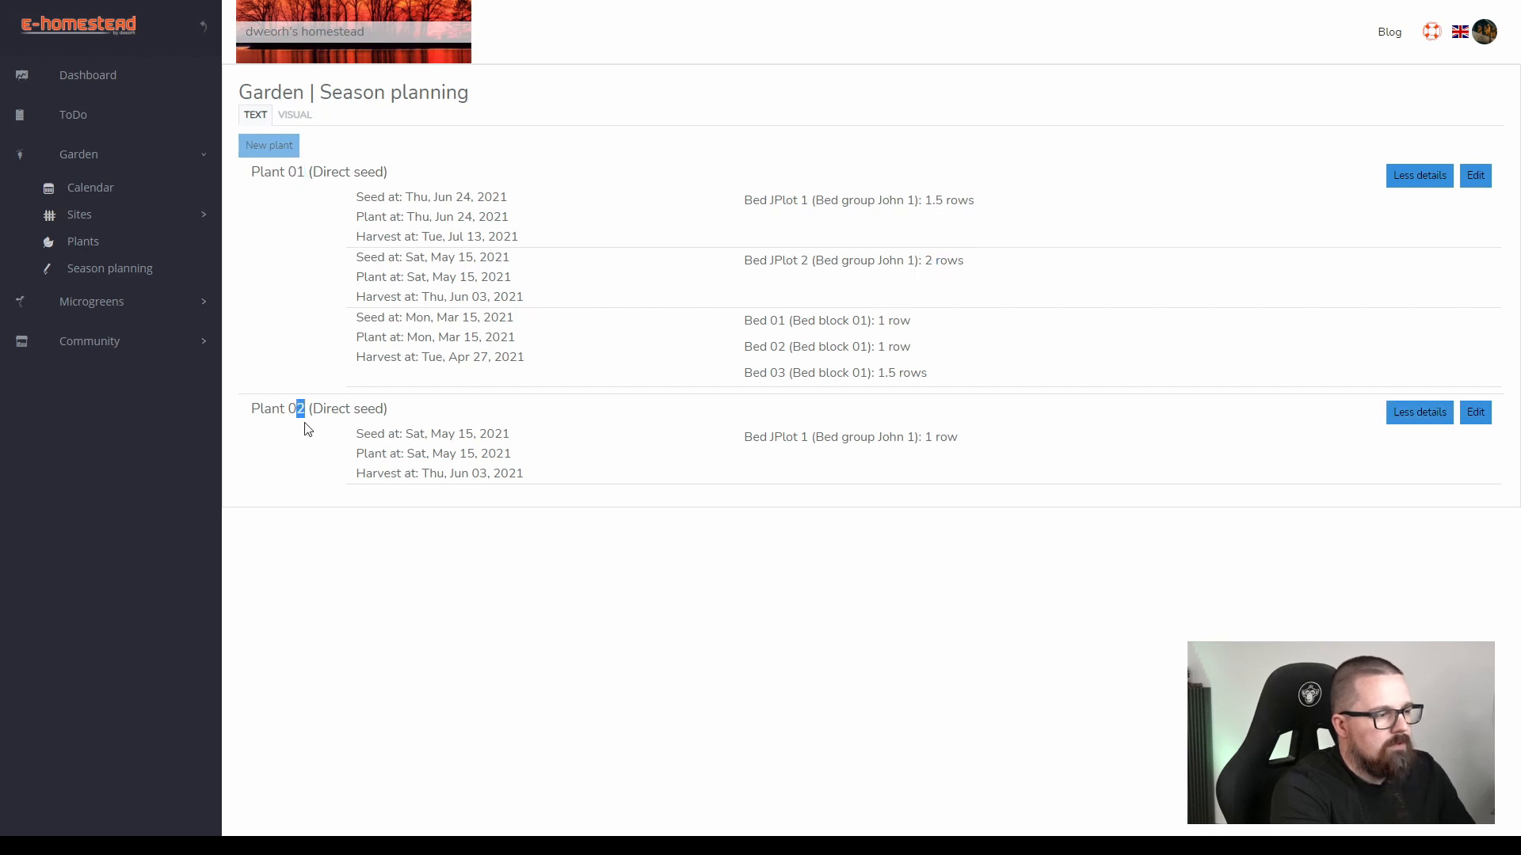
pyautogui.moveTo(488, 434); pyautogui.dragTo(465, 434)
pyautogui.moveTo(459, 257); pyautogui.dragTo(489, 296)
pyautogui.moveTo(458, 434); pyautogui.dragTo(487, 473)
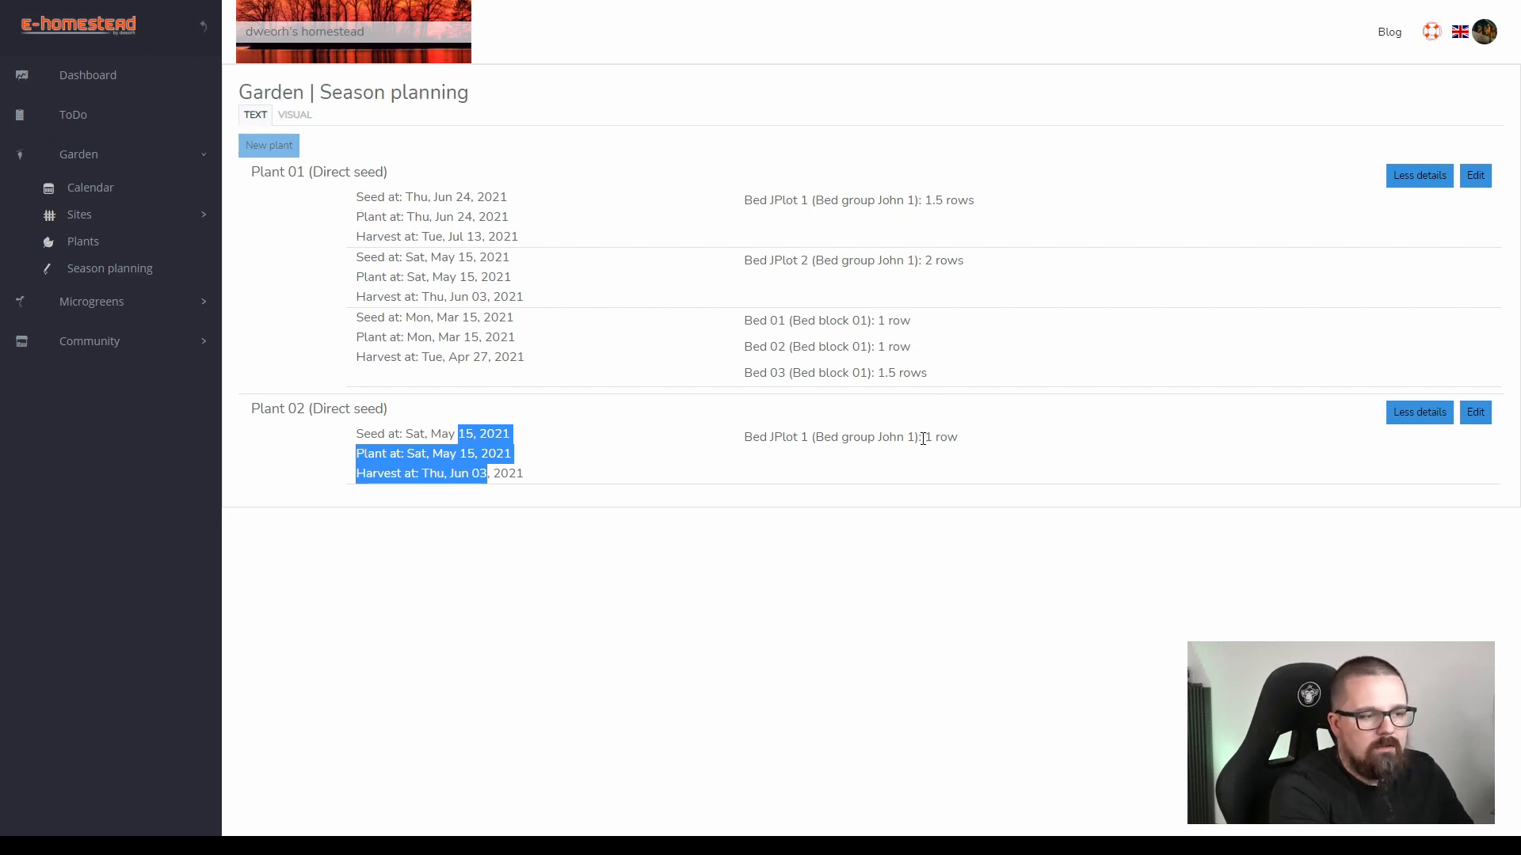
pyautogui.moveTo(922, 439); pyautogui.dragTo(955, 439)
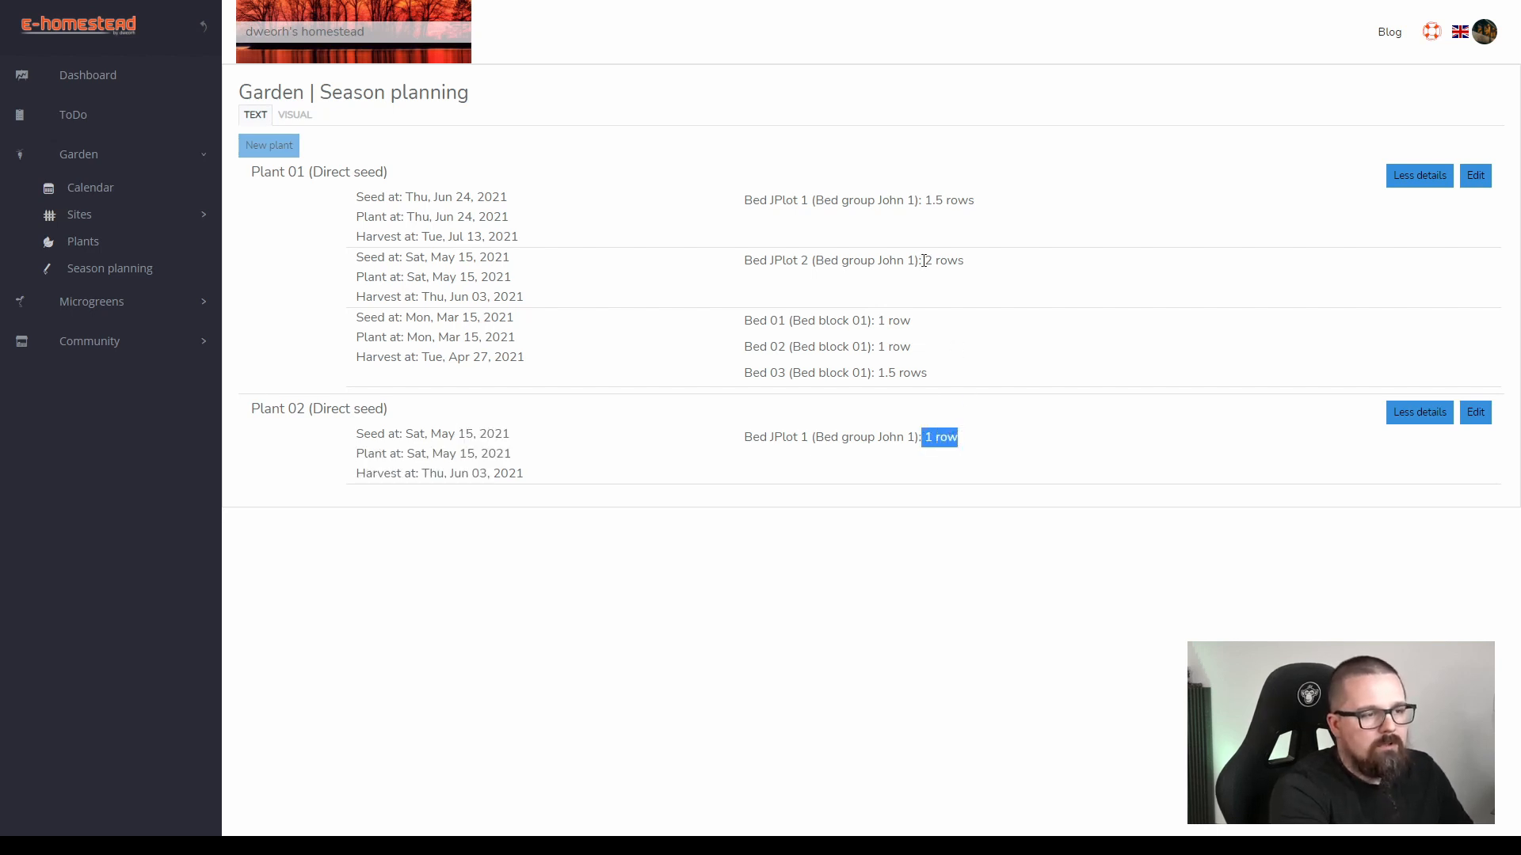
pyautogui.moveTo(924, 262); pyautogui.dragTo(965, 263)
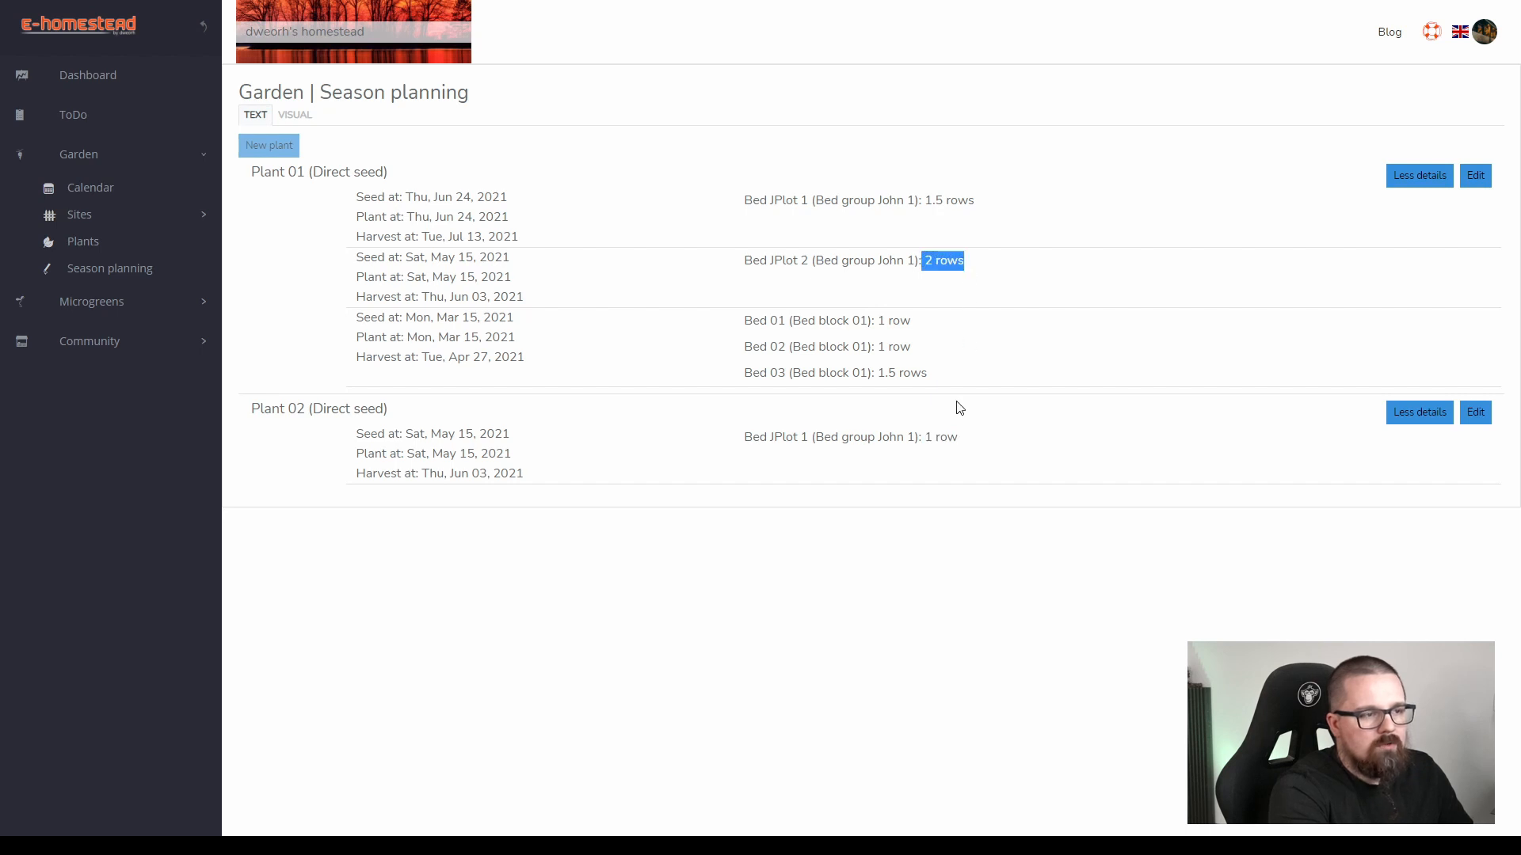
pyautogui.click(949, 265)
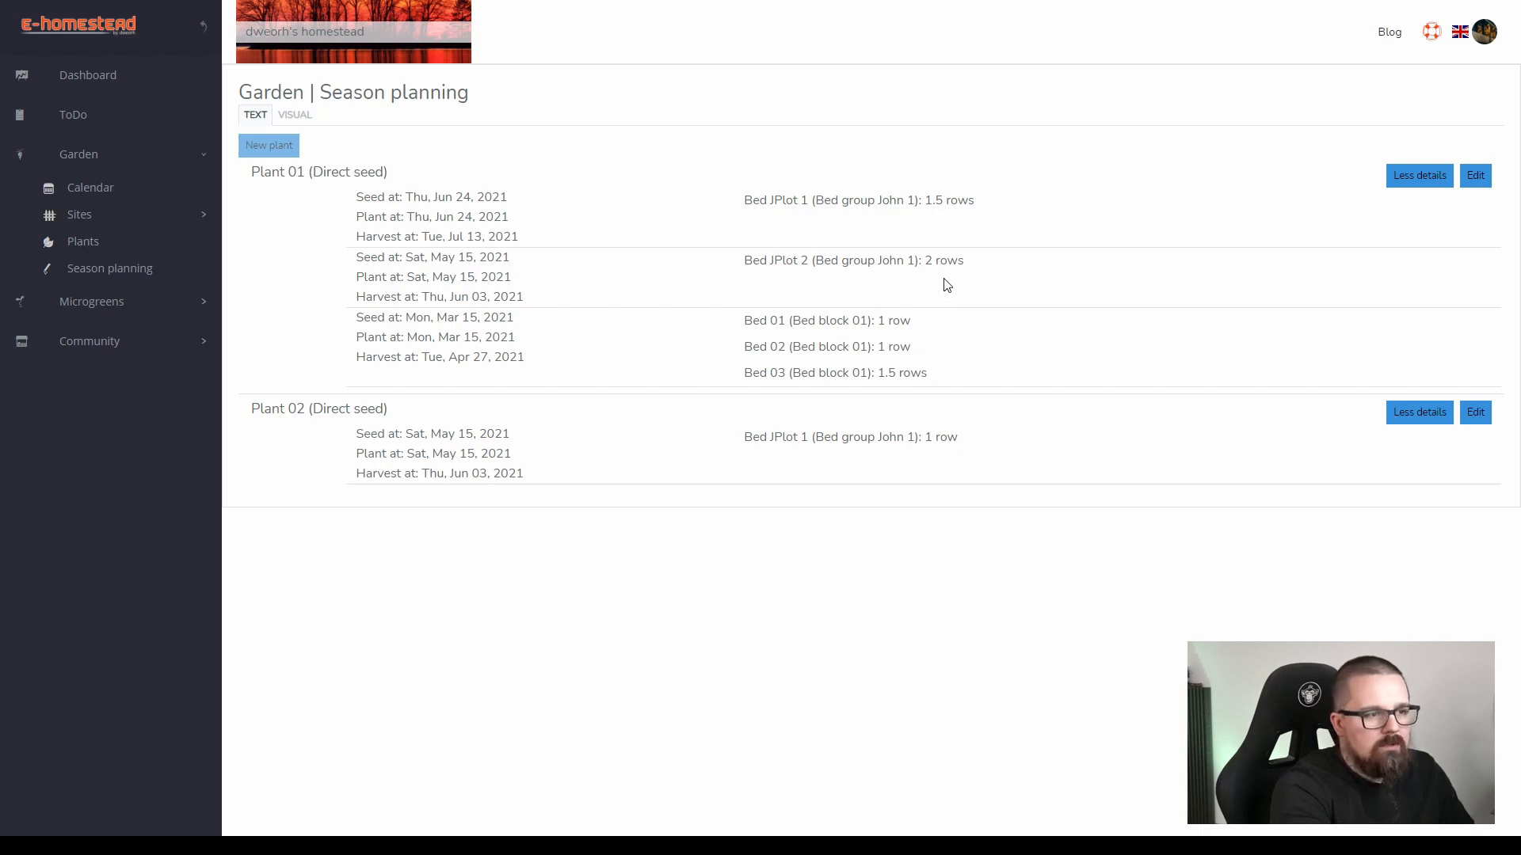
pyautogui.doubleClick(927, 440)
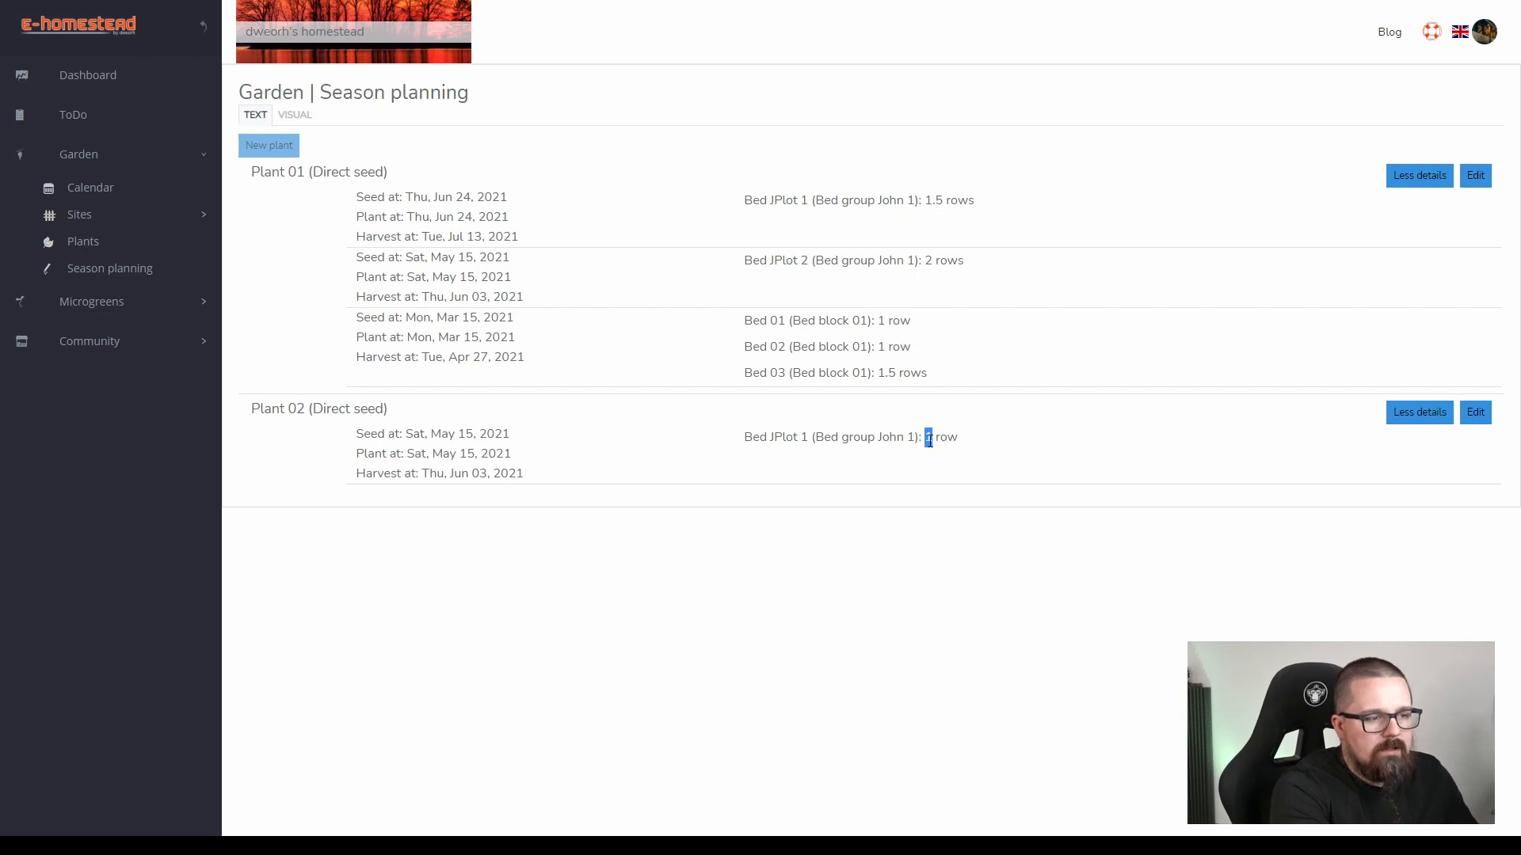
pyautogui.moveTo(934, 439); pyautogui.dragTo(926, 440)
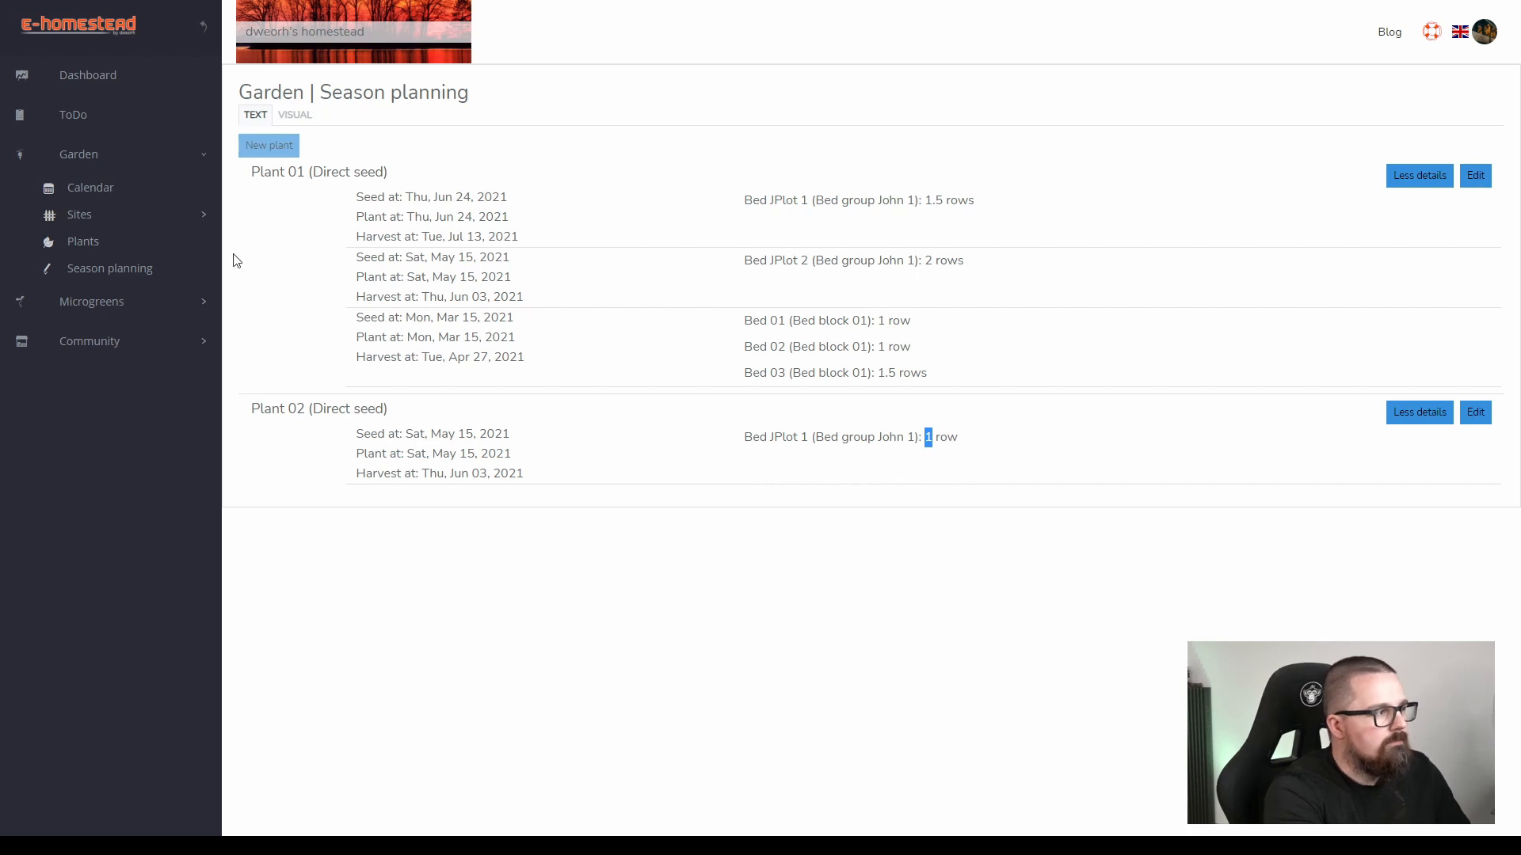
# Show the garden calendar in month view and check the seeding status of the Plant 01 entry on 2021-04-27.
pyautogui.click(94, 191)
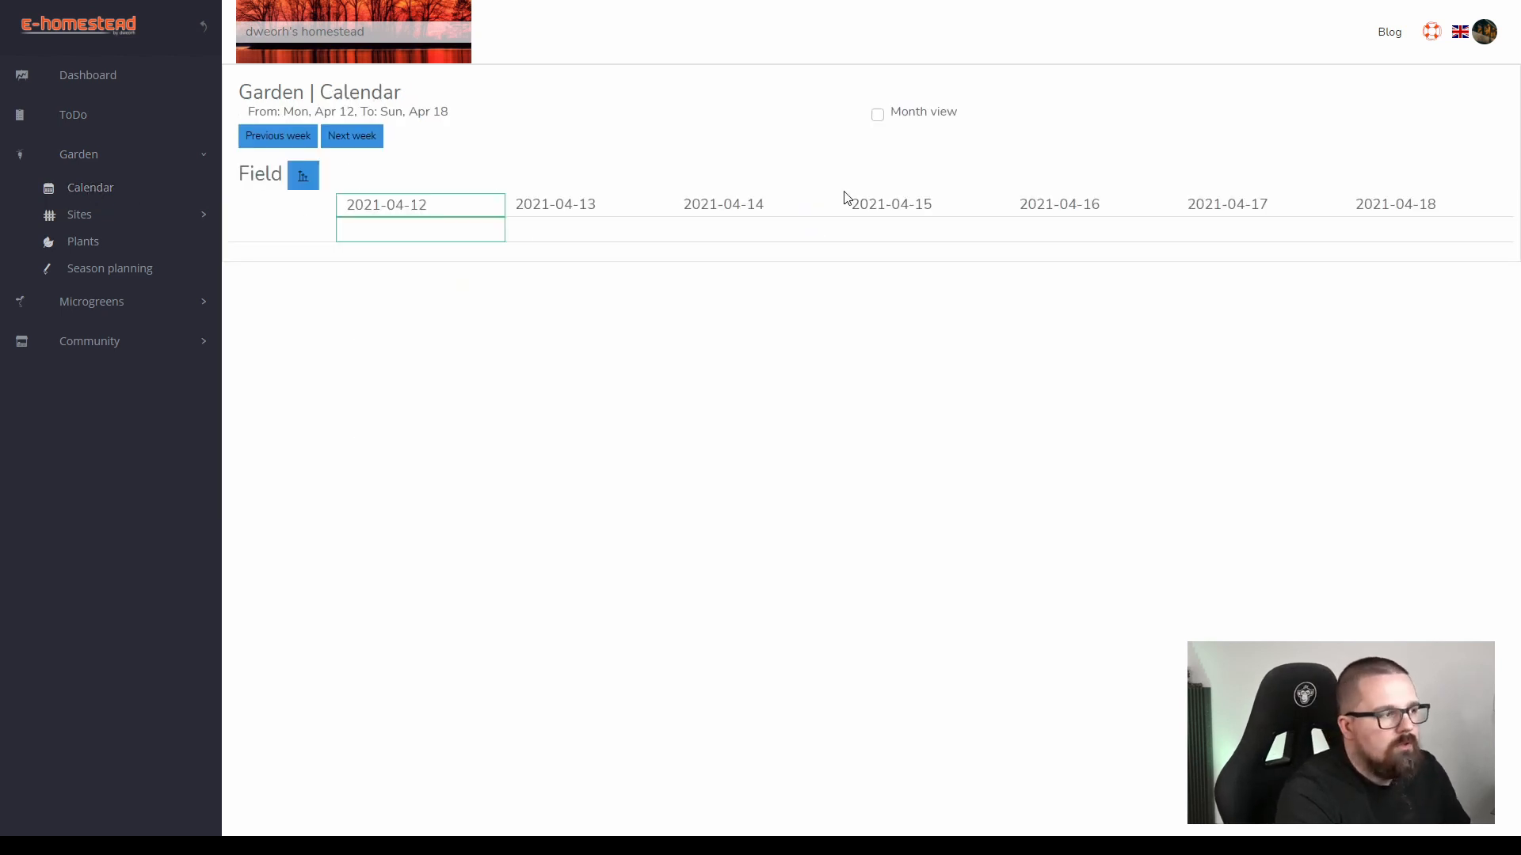
pyautogui.click(878, 116)
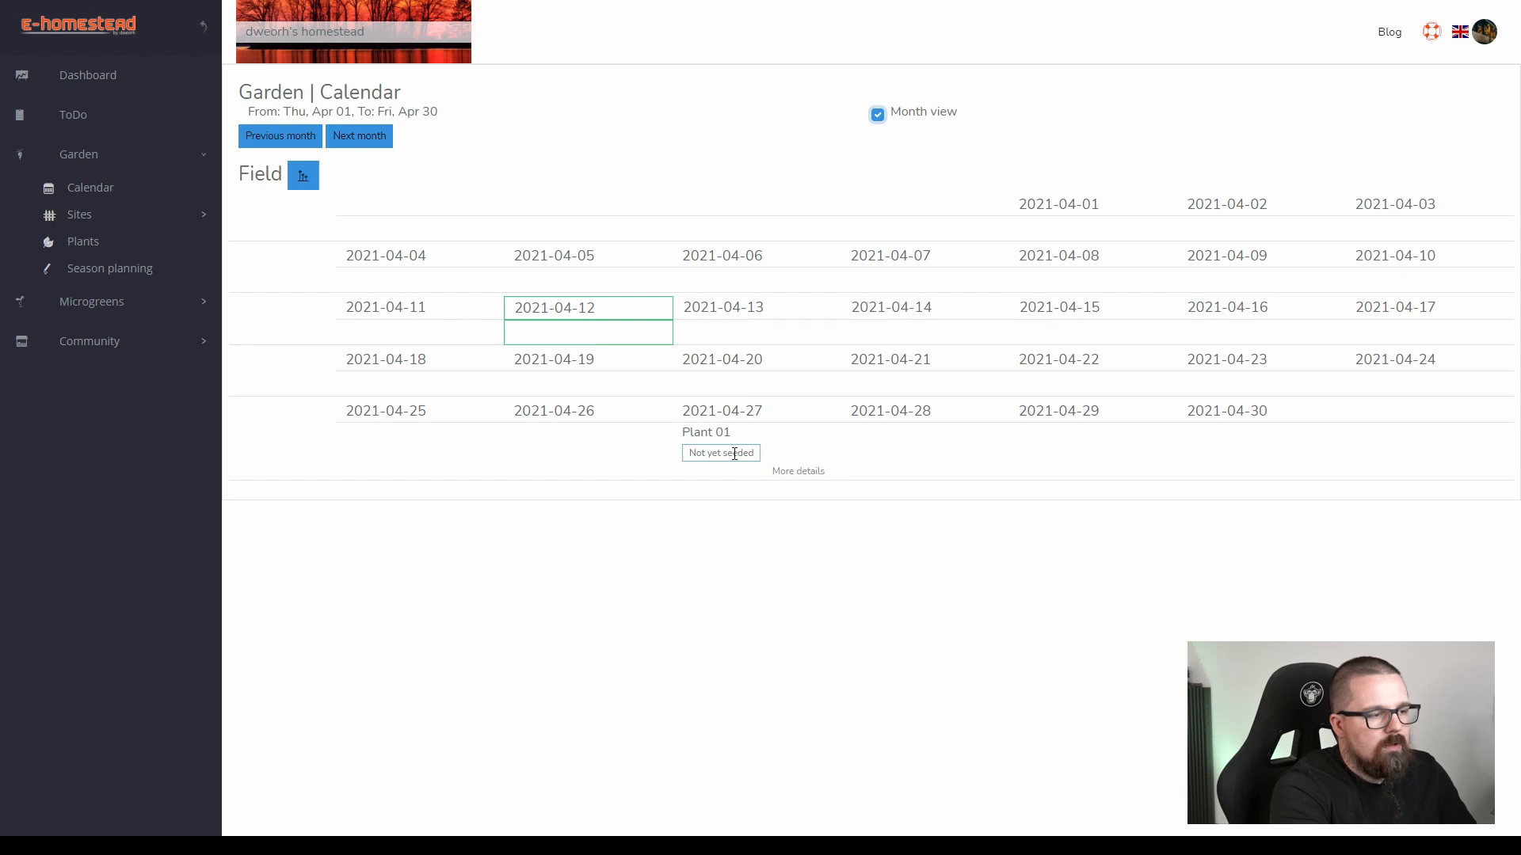
pyautogui.moveTo(697, 457); pyautogui.dragTo(743, 457)
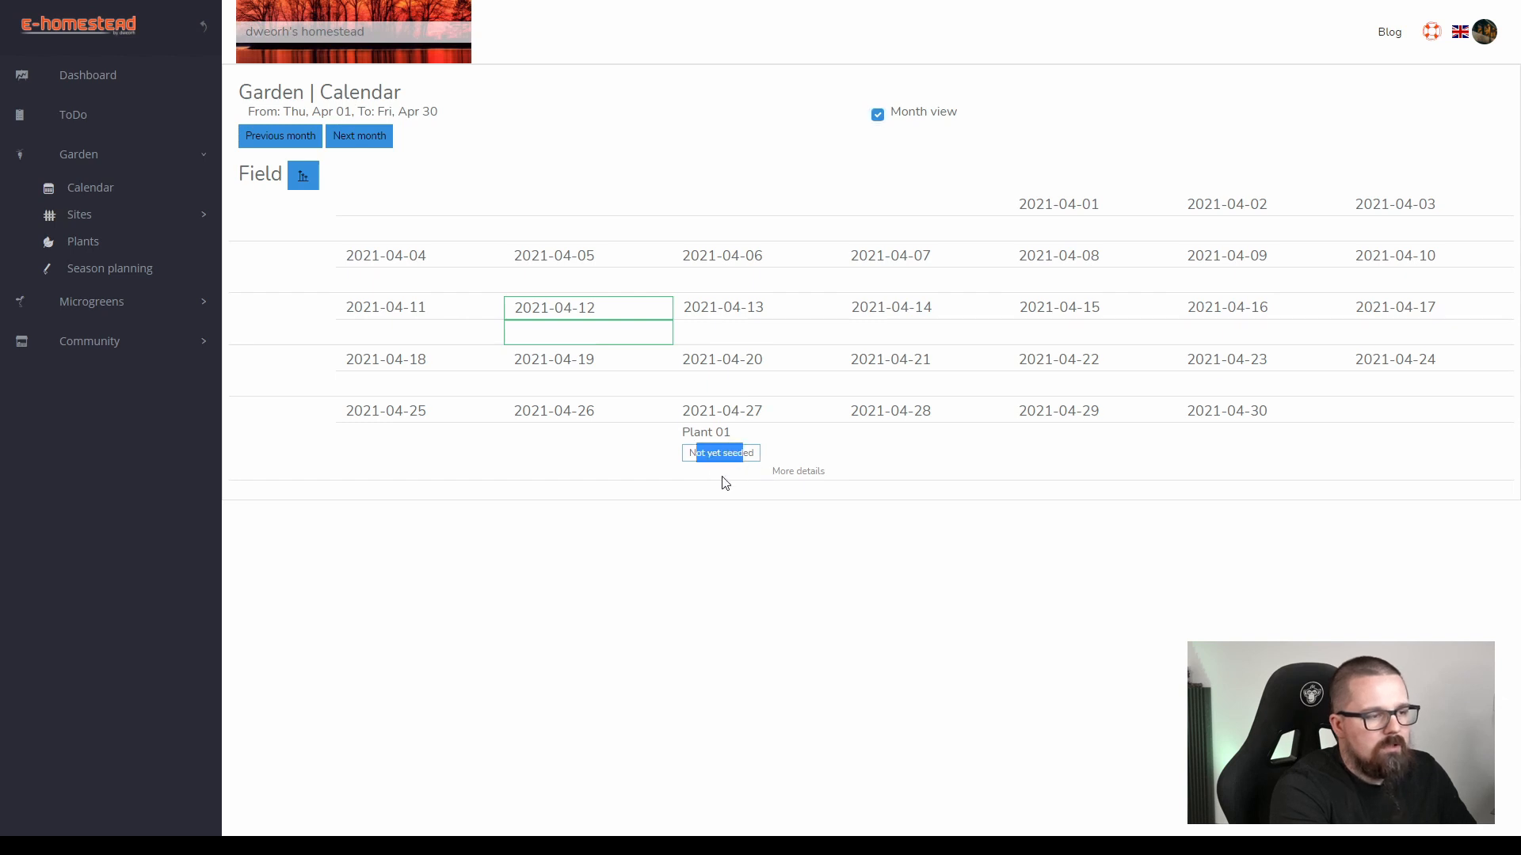
pyautogui.click(722, 478)
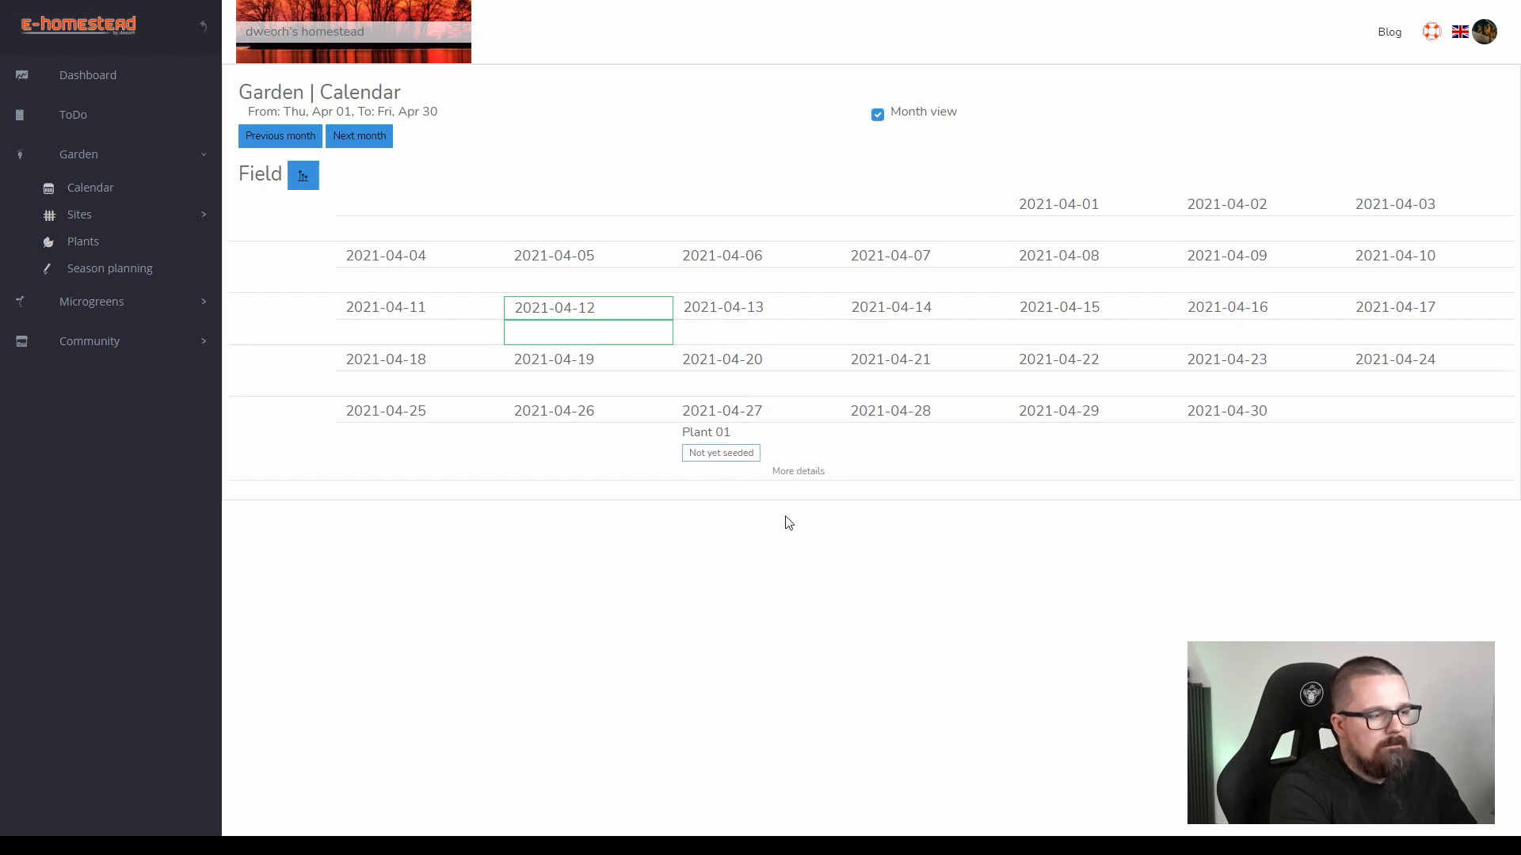
# Expand the 2021-04-27 Plant 01 entry, review its seedling and bed row figures, and collapse it again.
pyautogui.click(800, 474)
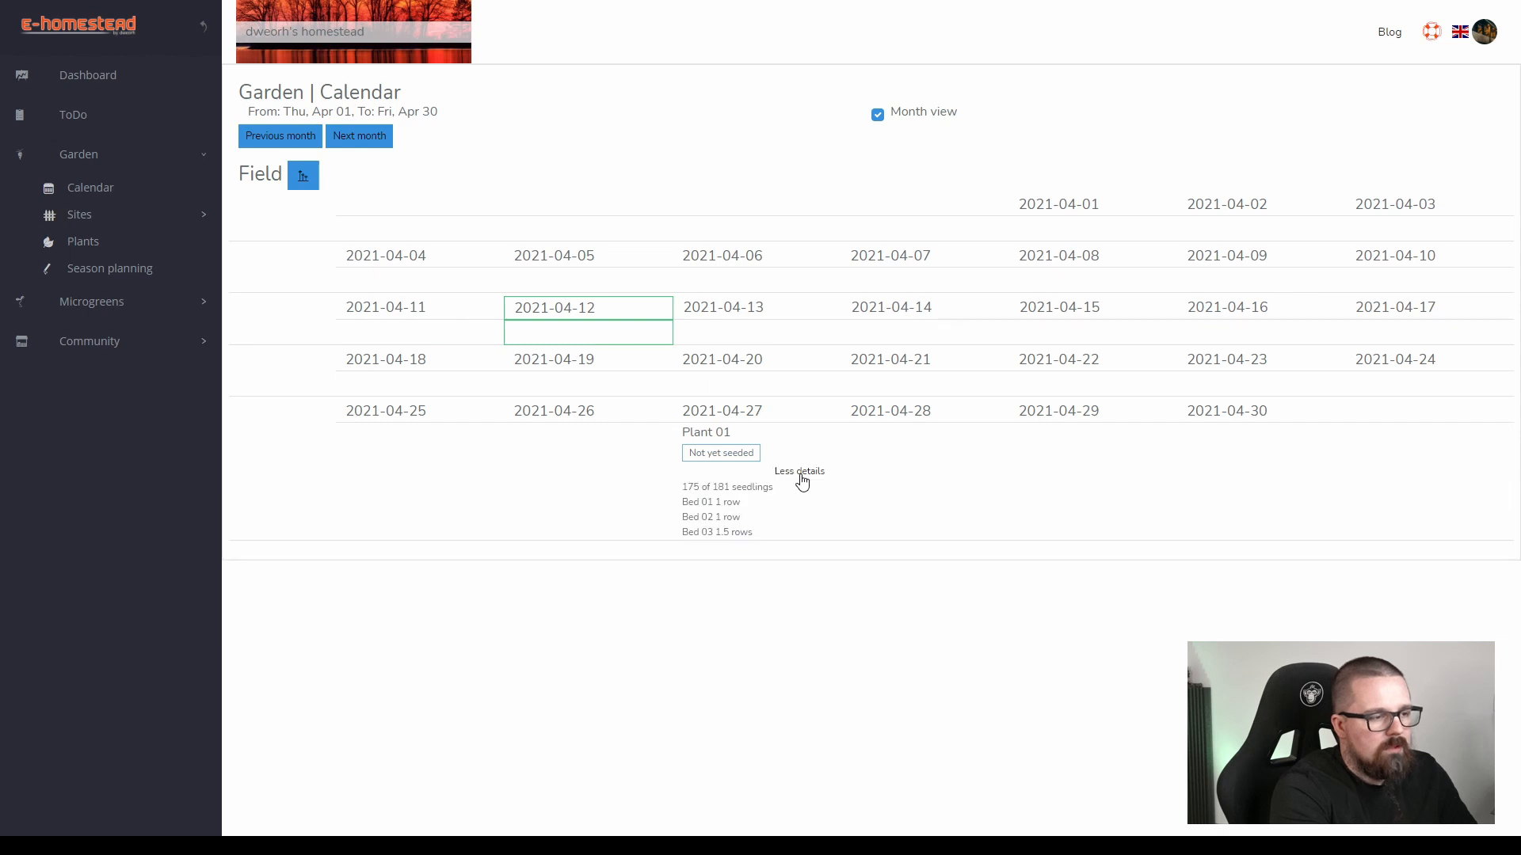
pyautogui.doubleClick(721, 486)
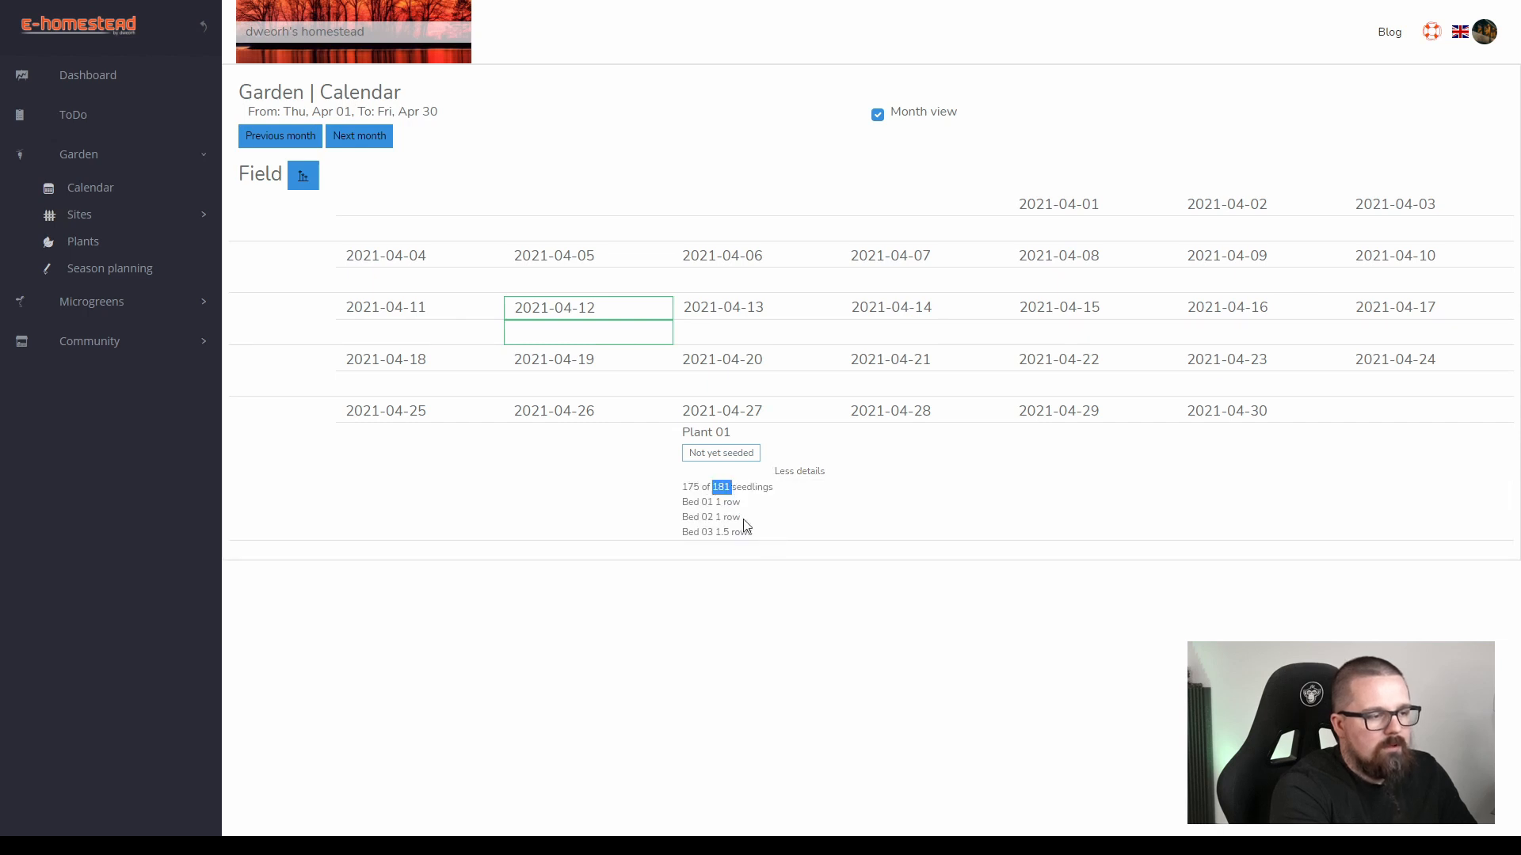
pyautogui.moveTo(749, 533); pyautogui.dragTo(688, 492)
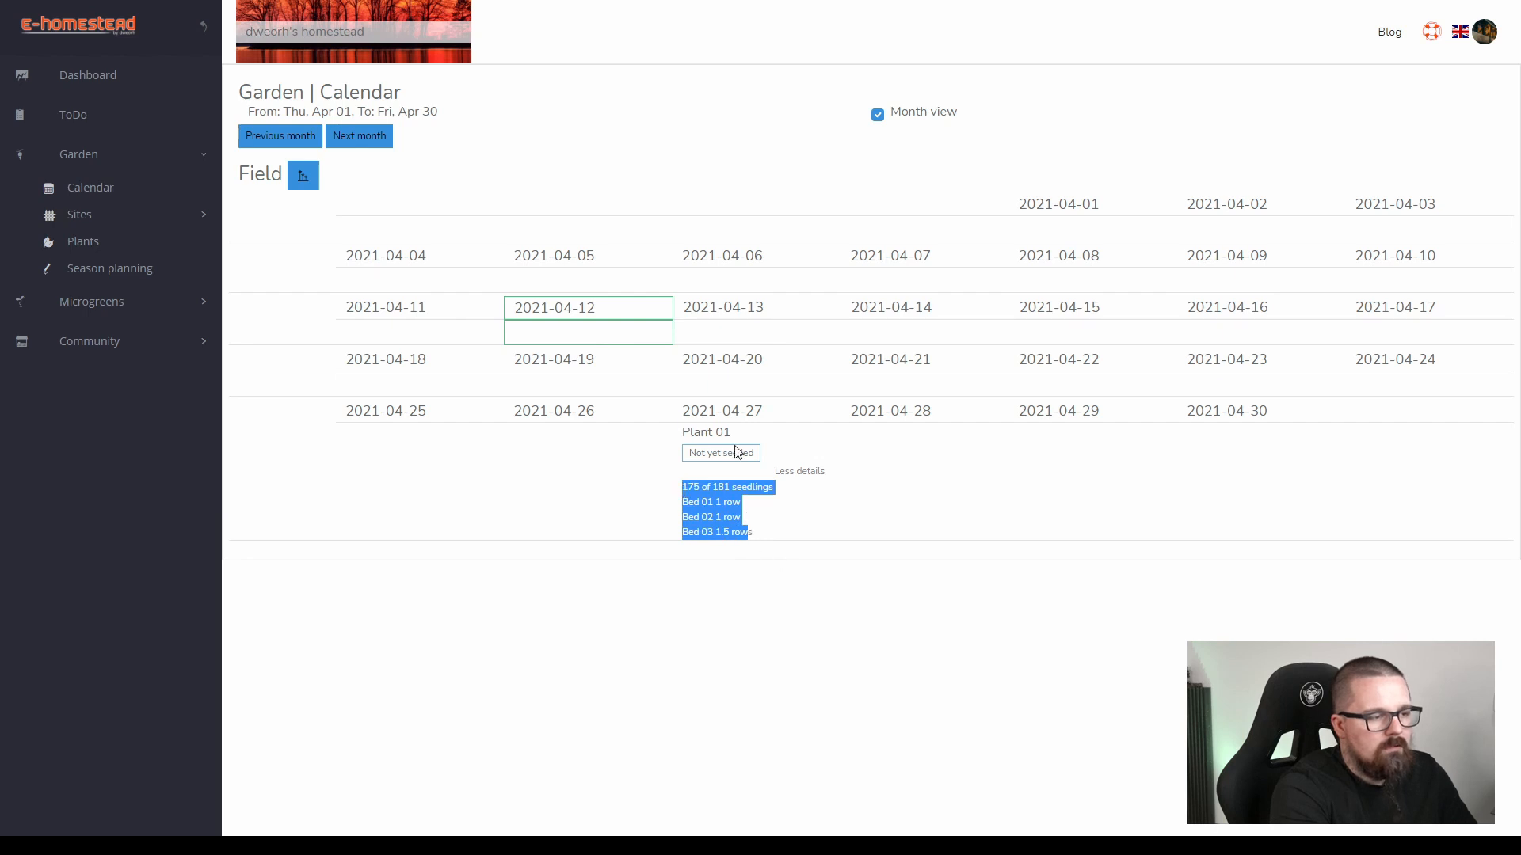
pyautogui.click(798, 473)
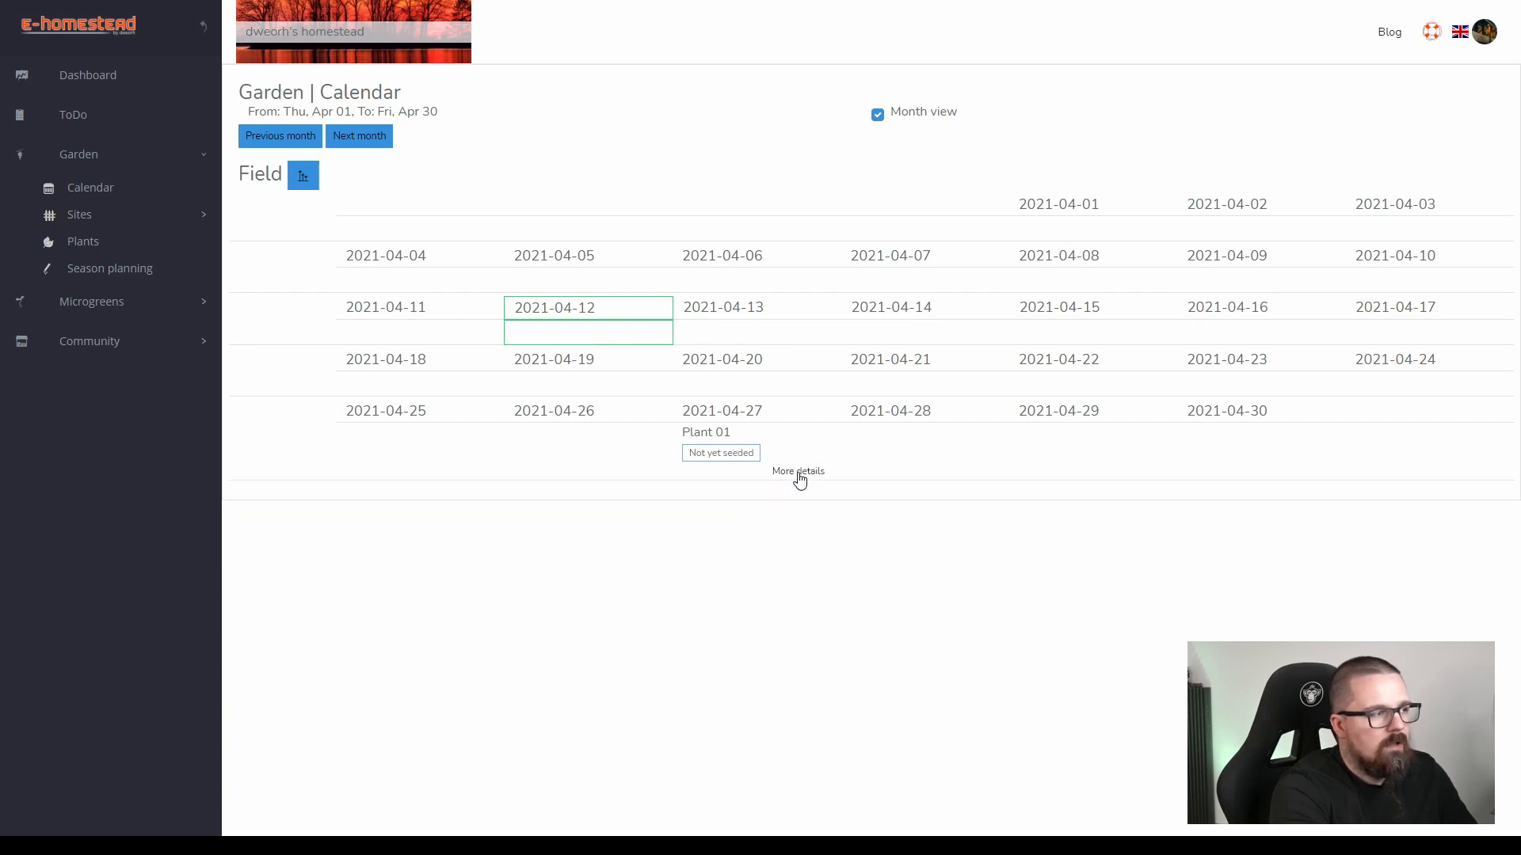
# Check the field statistics for the seed quantity Plant 01 needs in April and close them.
pyautogui.click(305, 182)
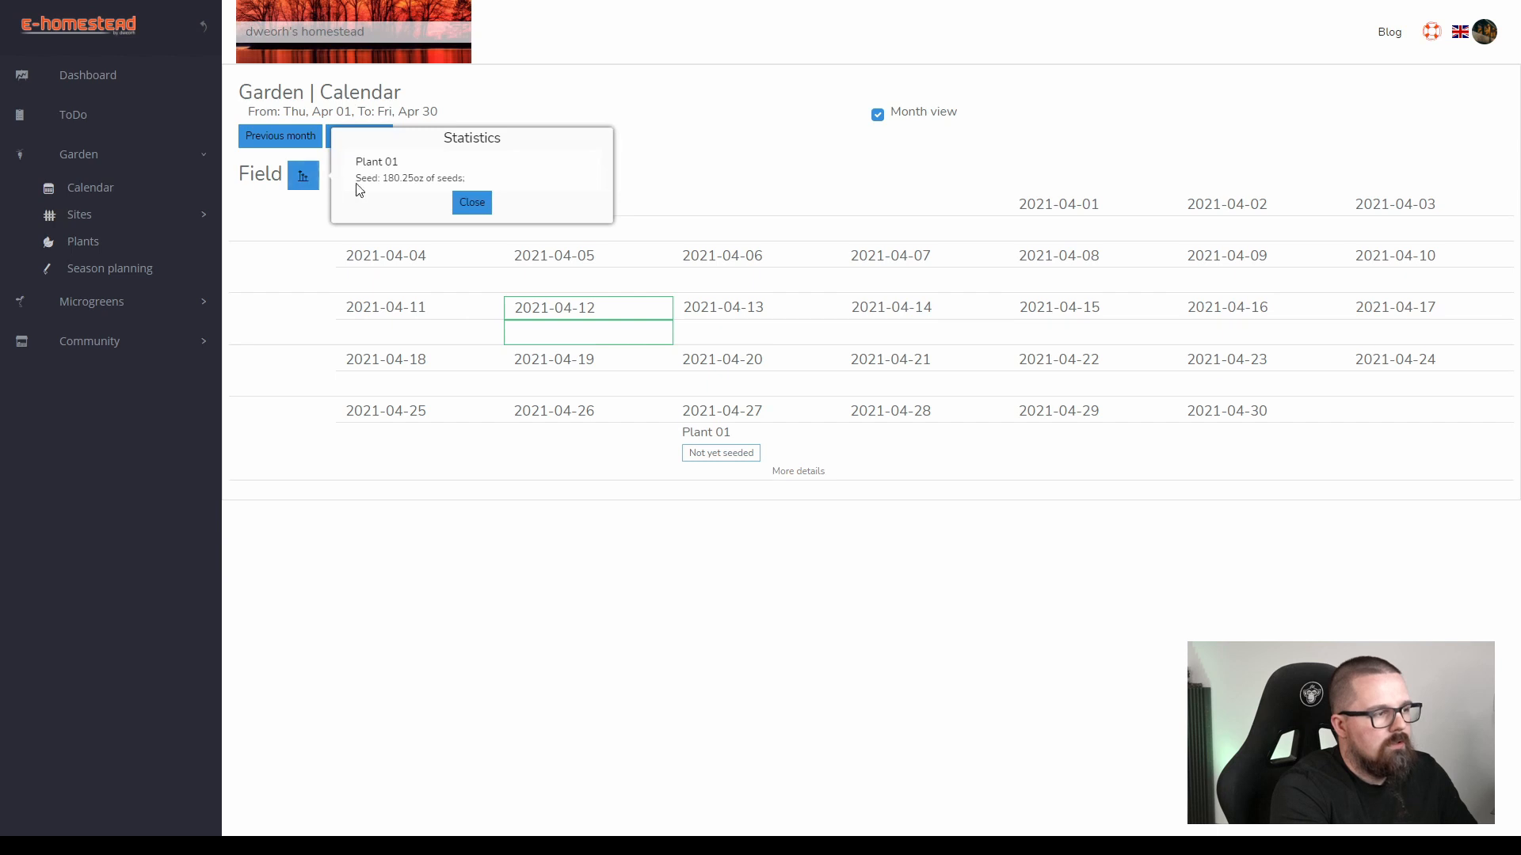
pyautogui.moveTo(393, 180); pyautogui.dragTo(420, 180)
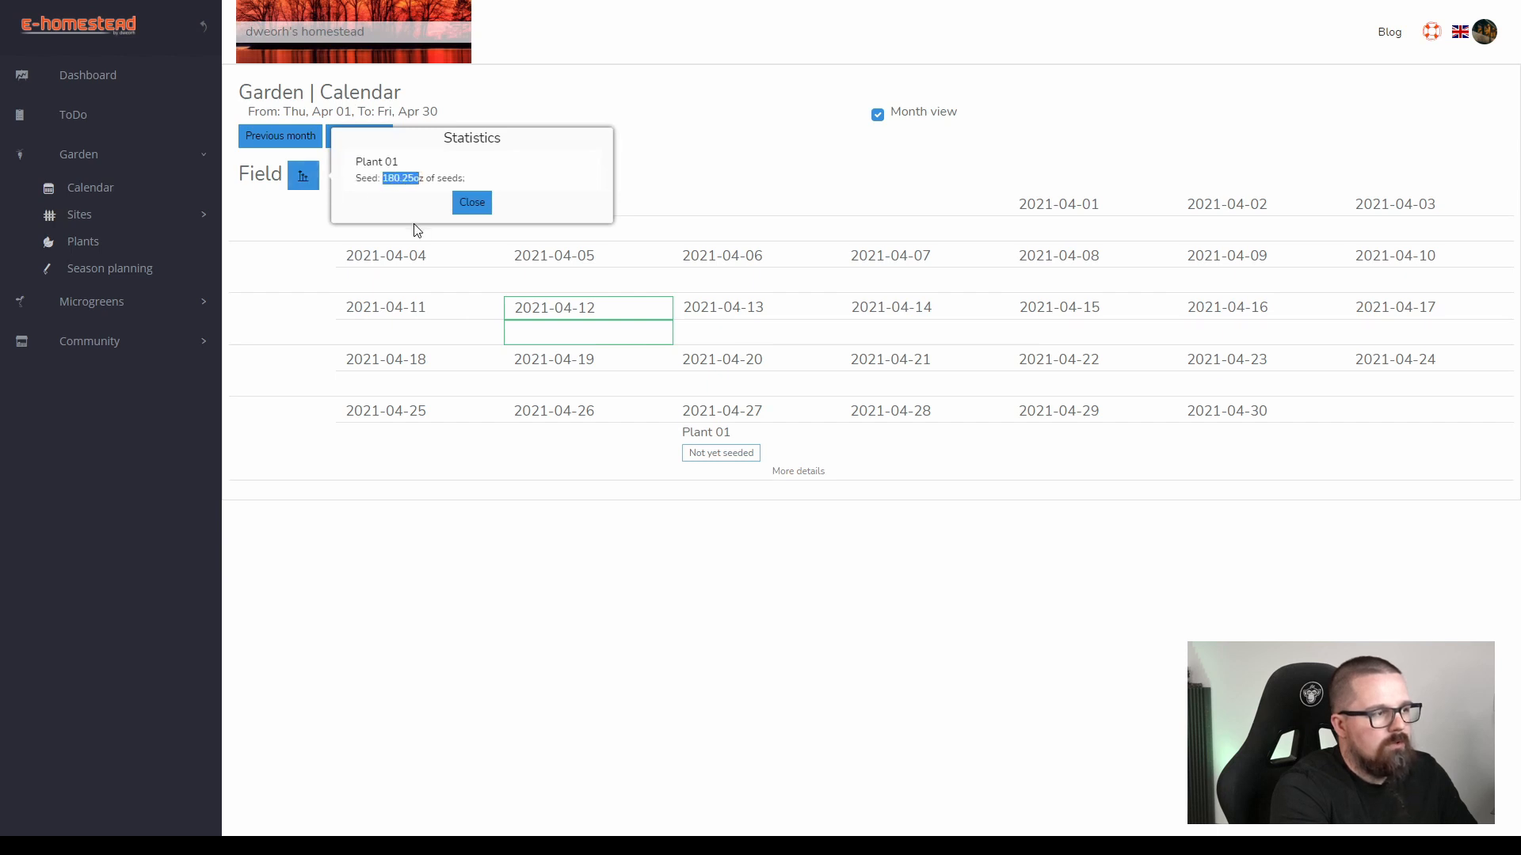
pyautogui.click(469, 203)
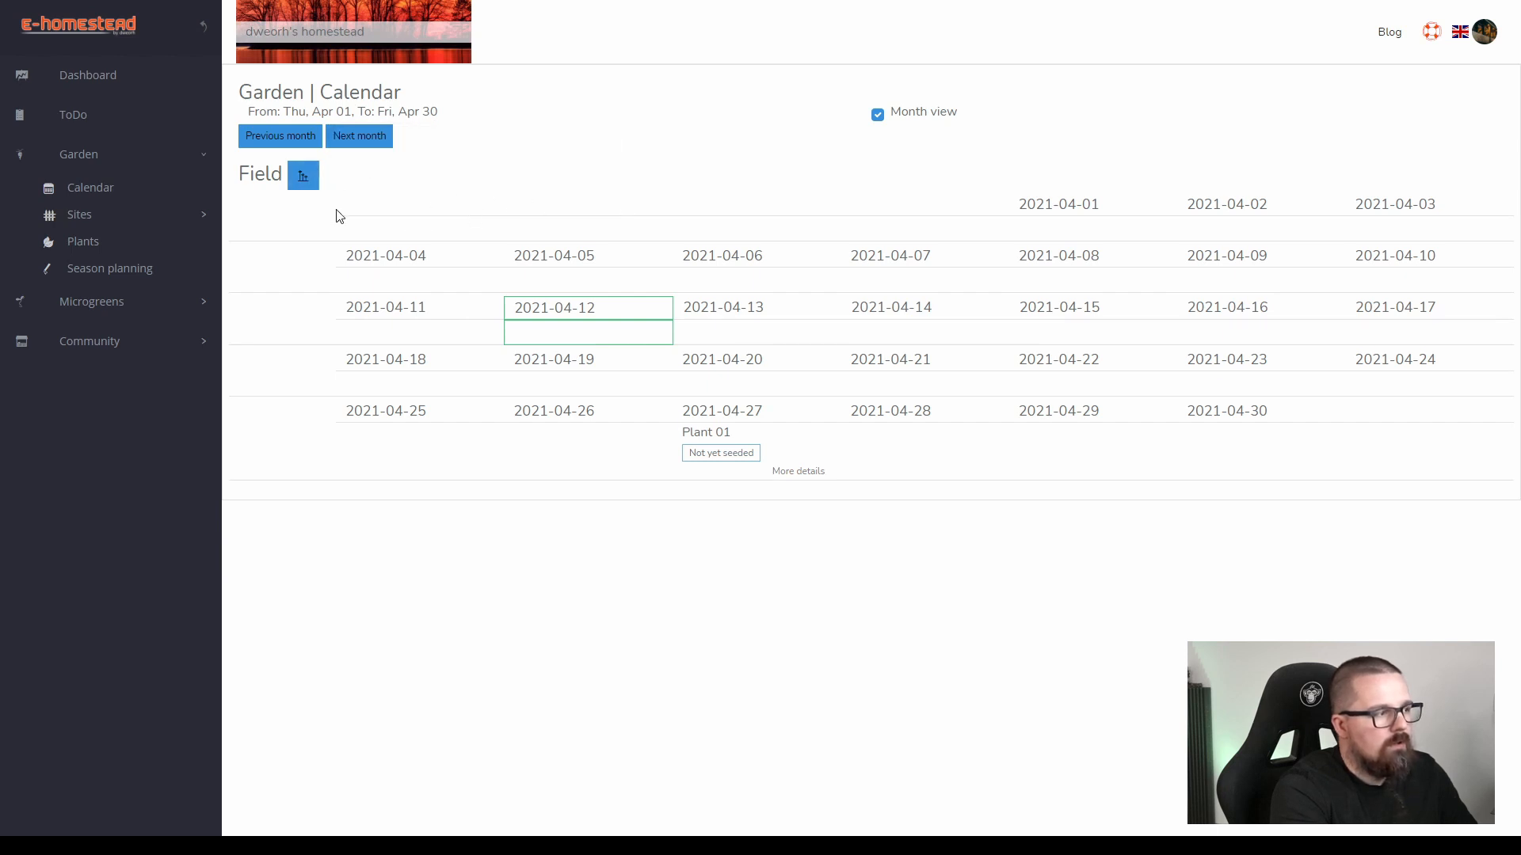
# Go back to March 2021 in the calendar and review the seedling and row details of Plant 01 on 2021-03-15.
pyautogui.click(284, 141)
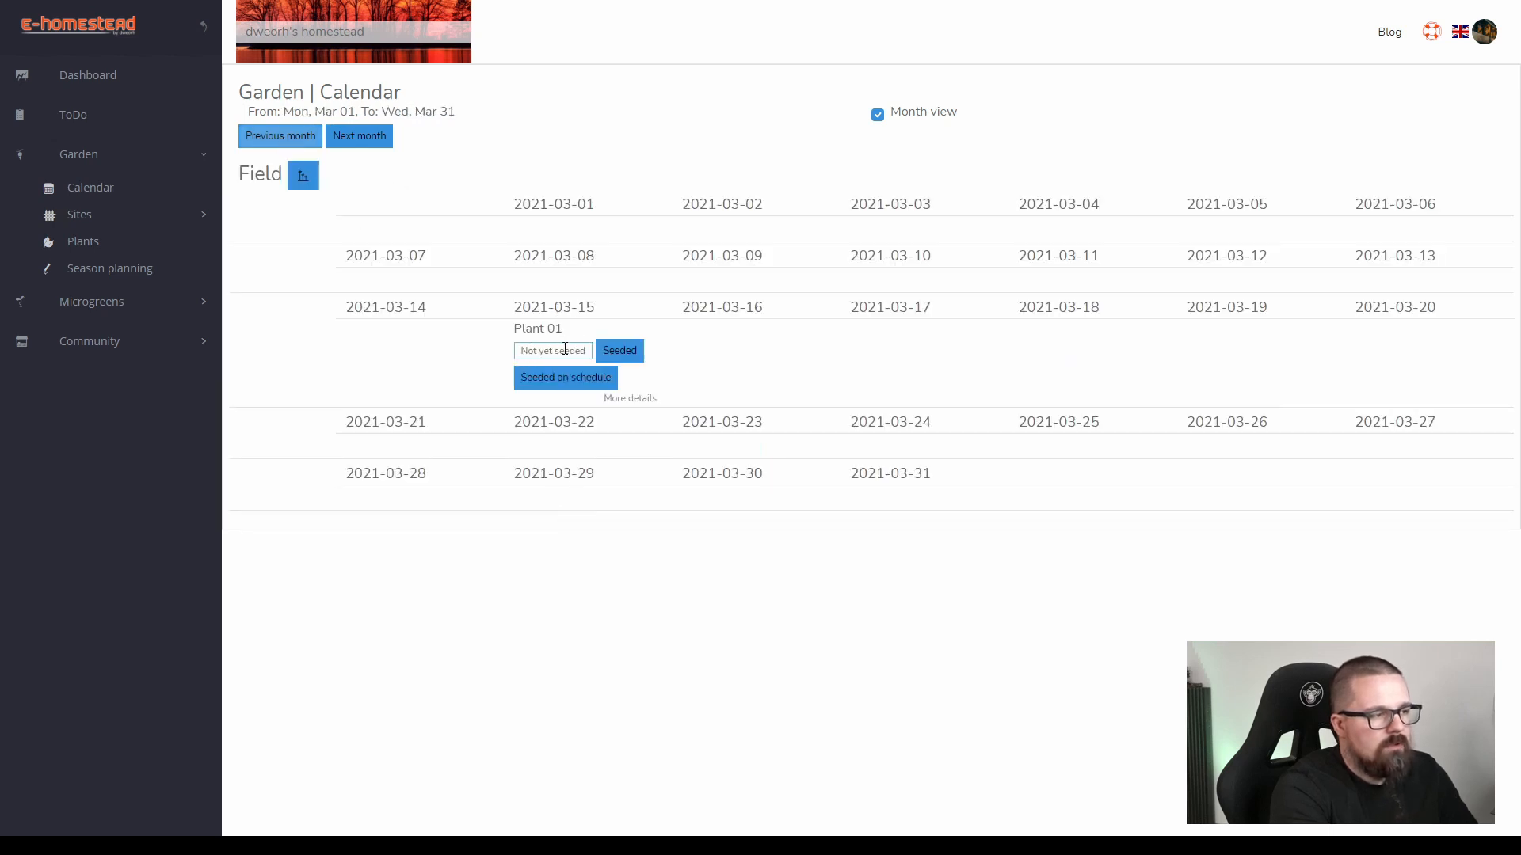
pyautogui.click(629, 398)
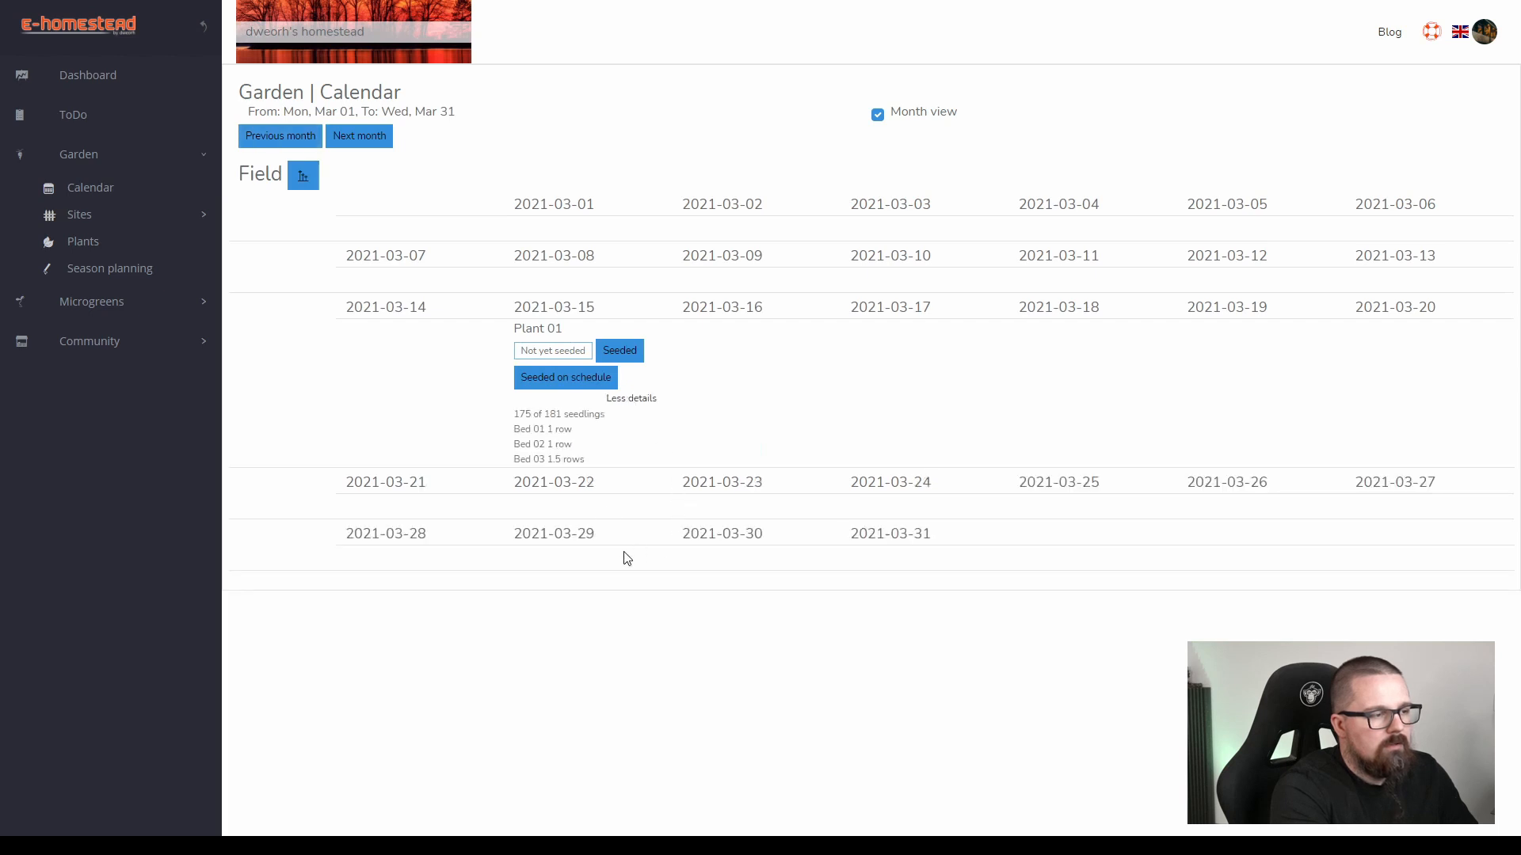
pyautogui.moveTo(515, 418); pyautogui.dragTo(588, 419)
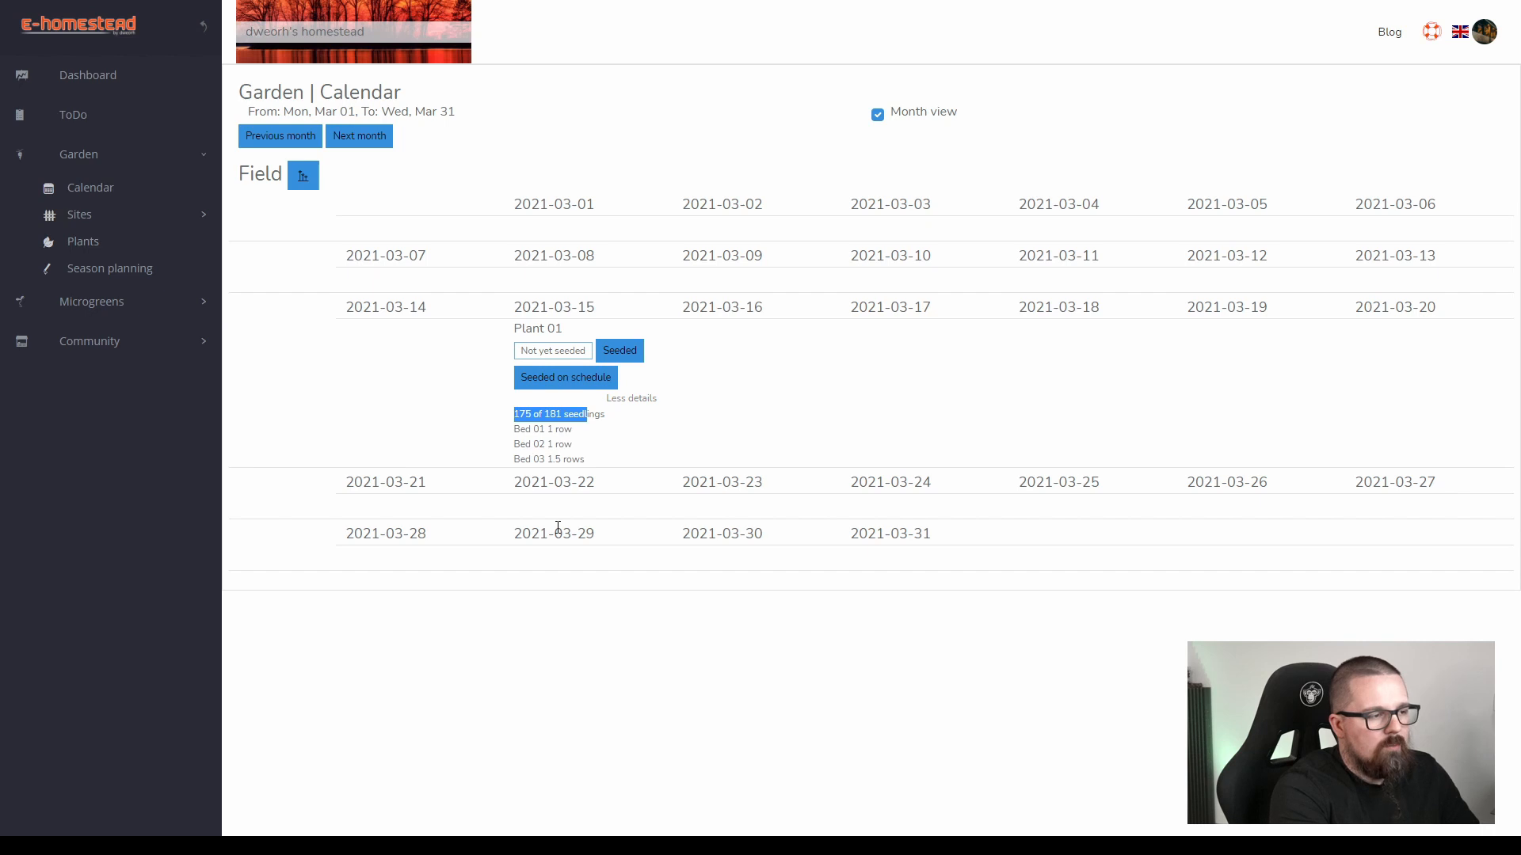
# Compare the two seedling counts listed in the expanded Plant 01 entry on 2021-03-15.
pyautogui.click(545, 429)
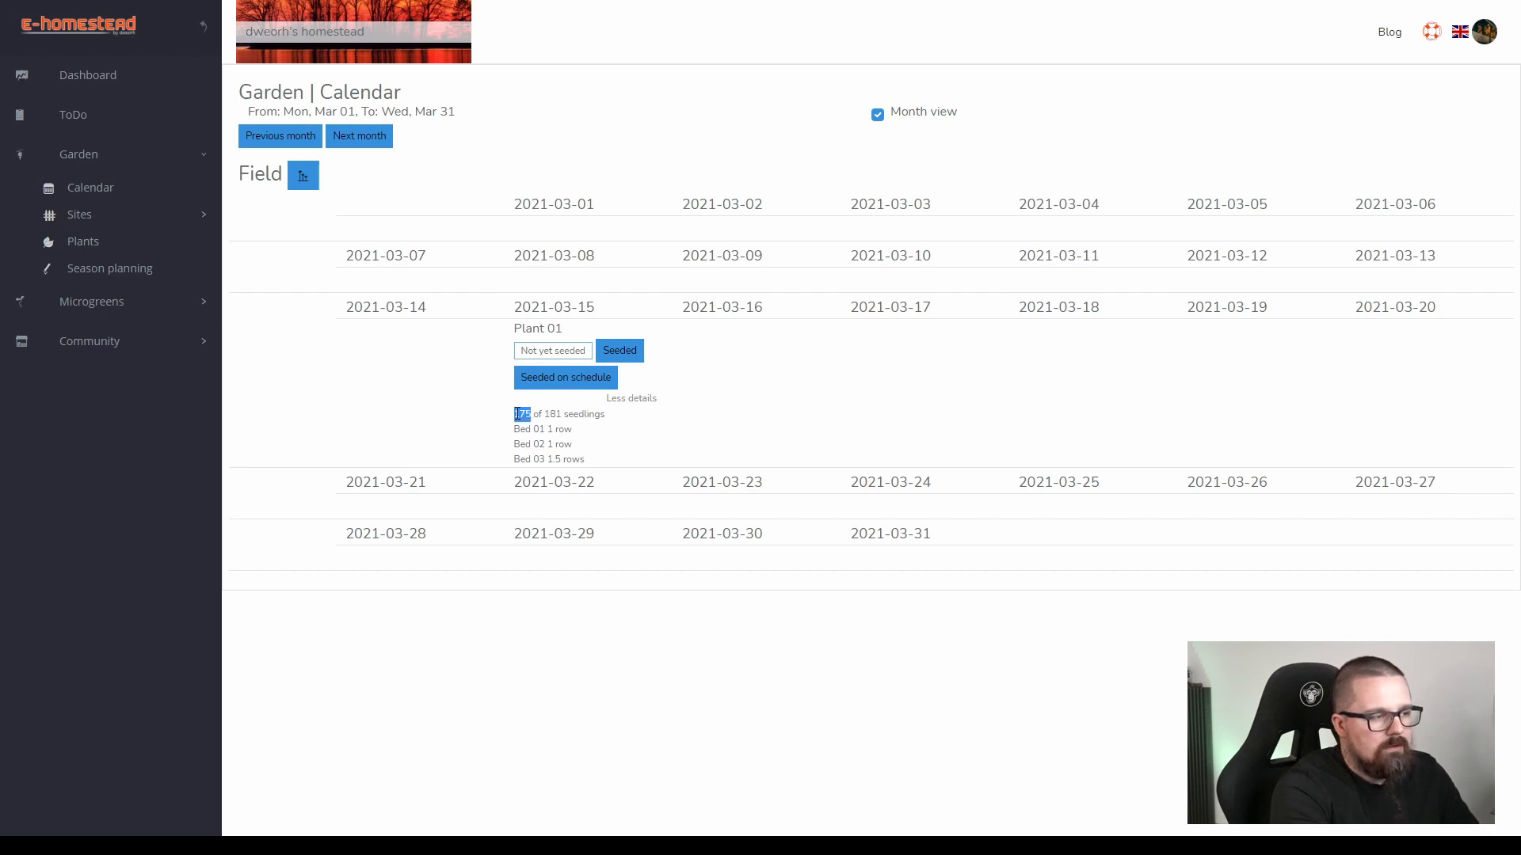
pyautogui.click(547, 415)
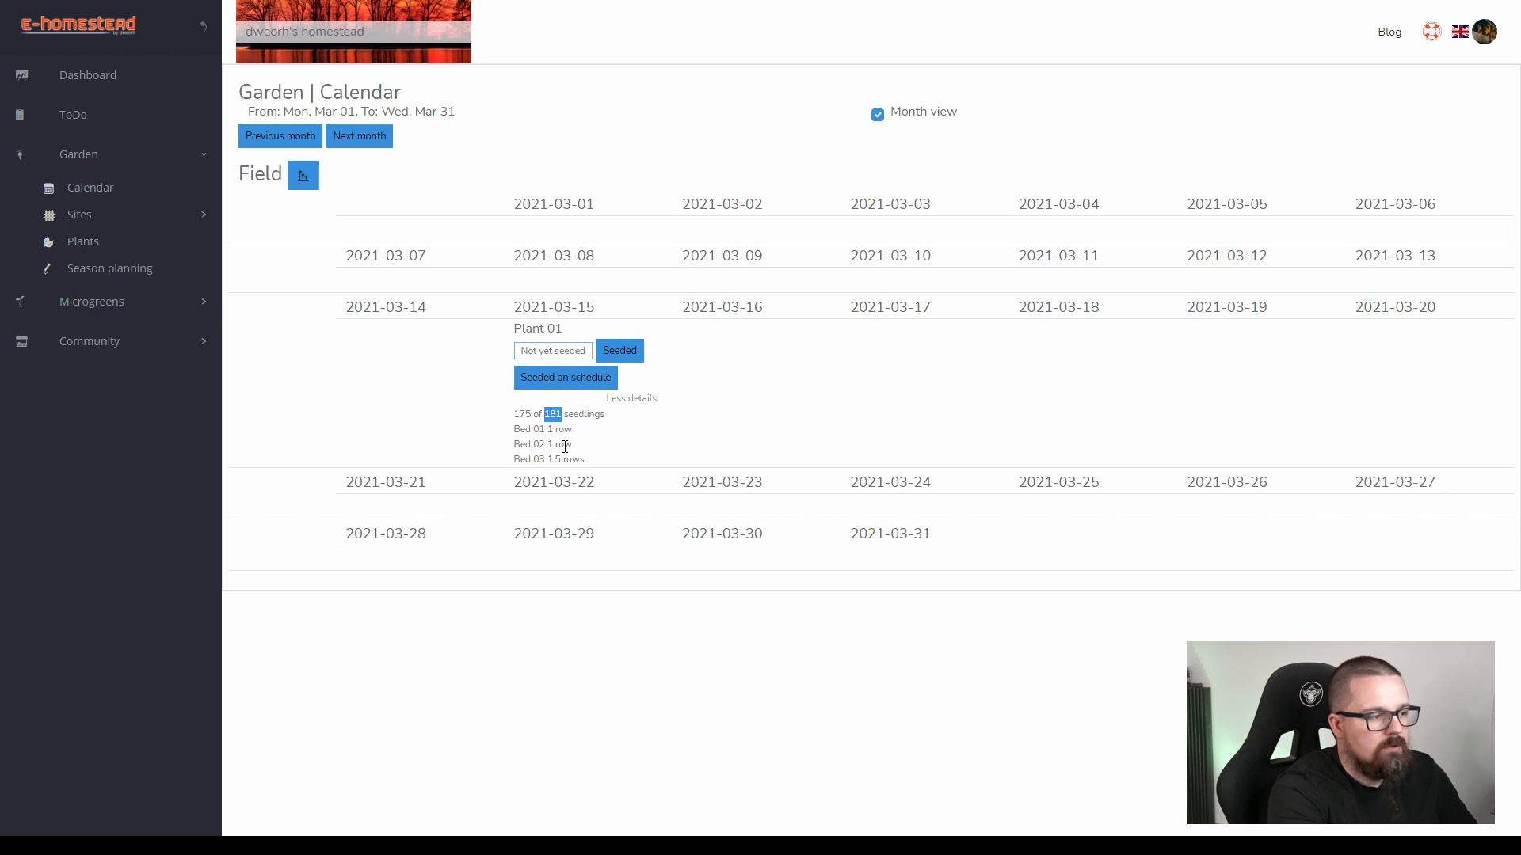
pyautogui.click(566, 420)
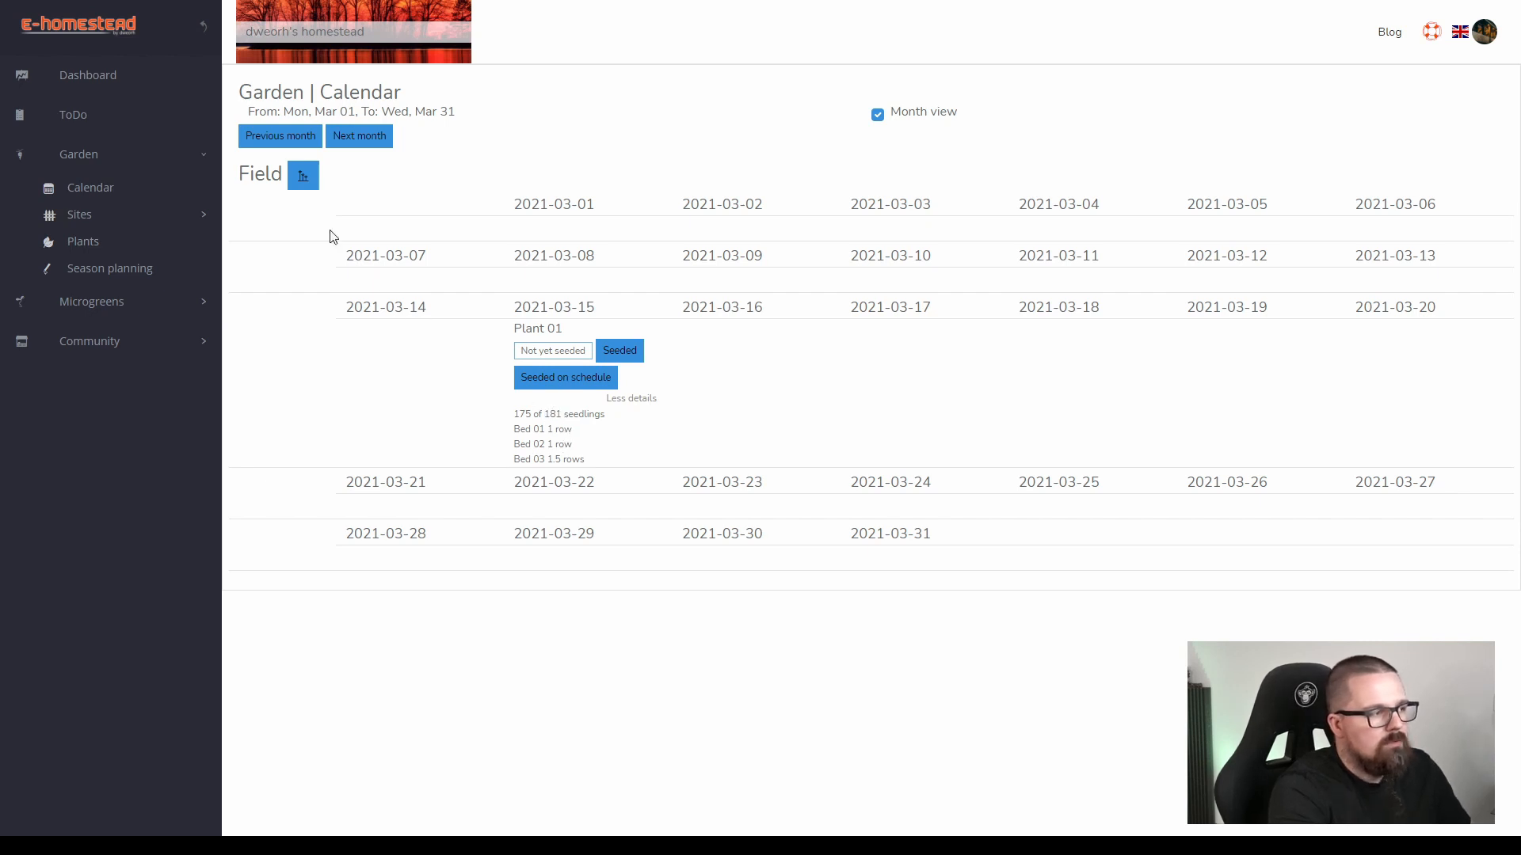
# Check the field statistics for the seed quantity Plant 01 needs in March, close them, and return to the visual season plan.
pyautogui.click(302, 175)
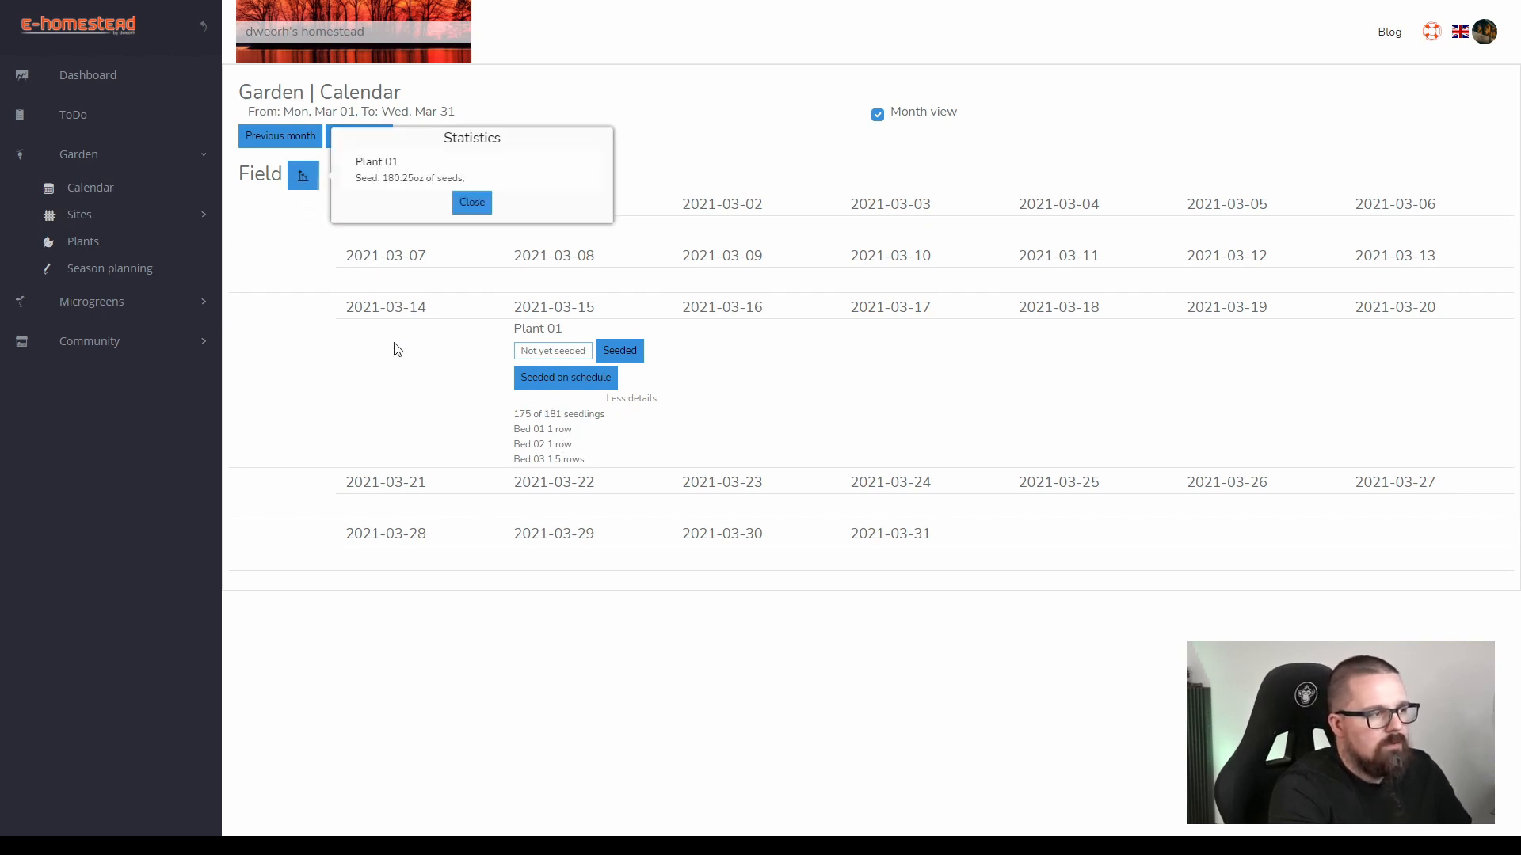
pyautogui.click(469, 203)
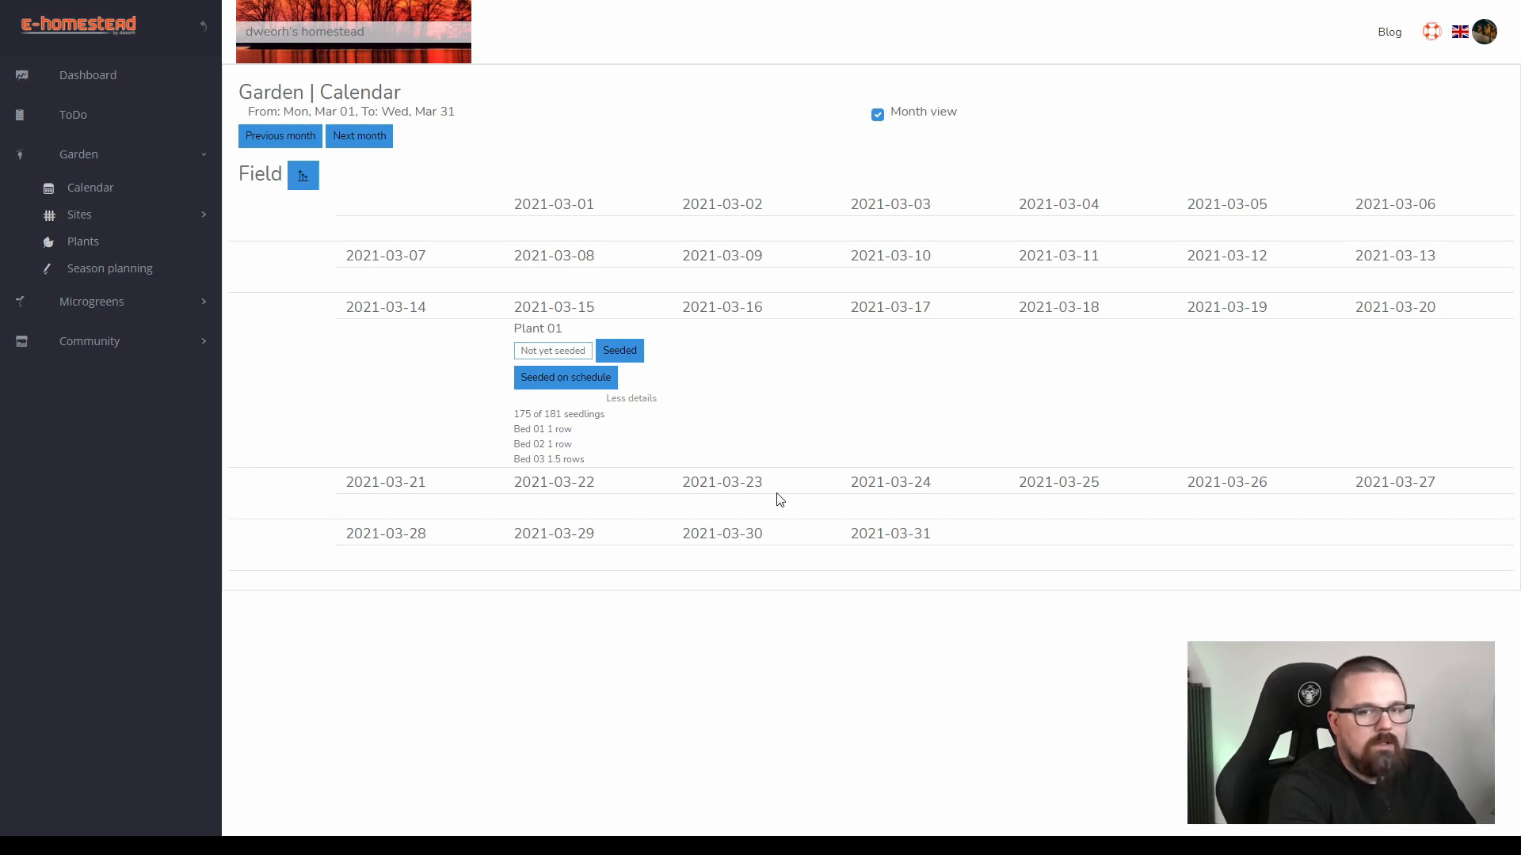
pyautogui.click(109, 267)
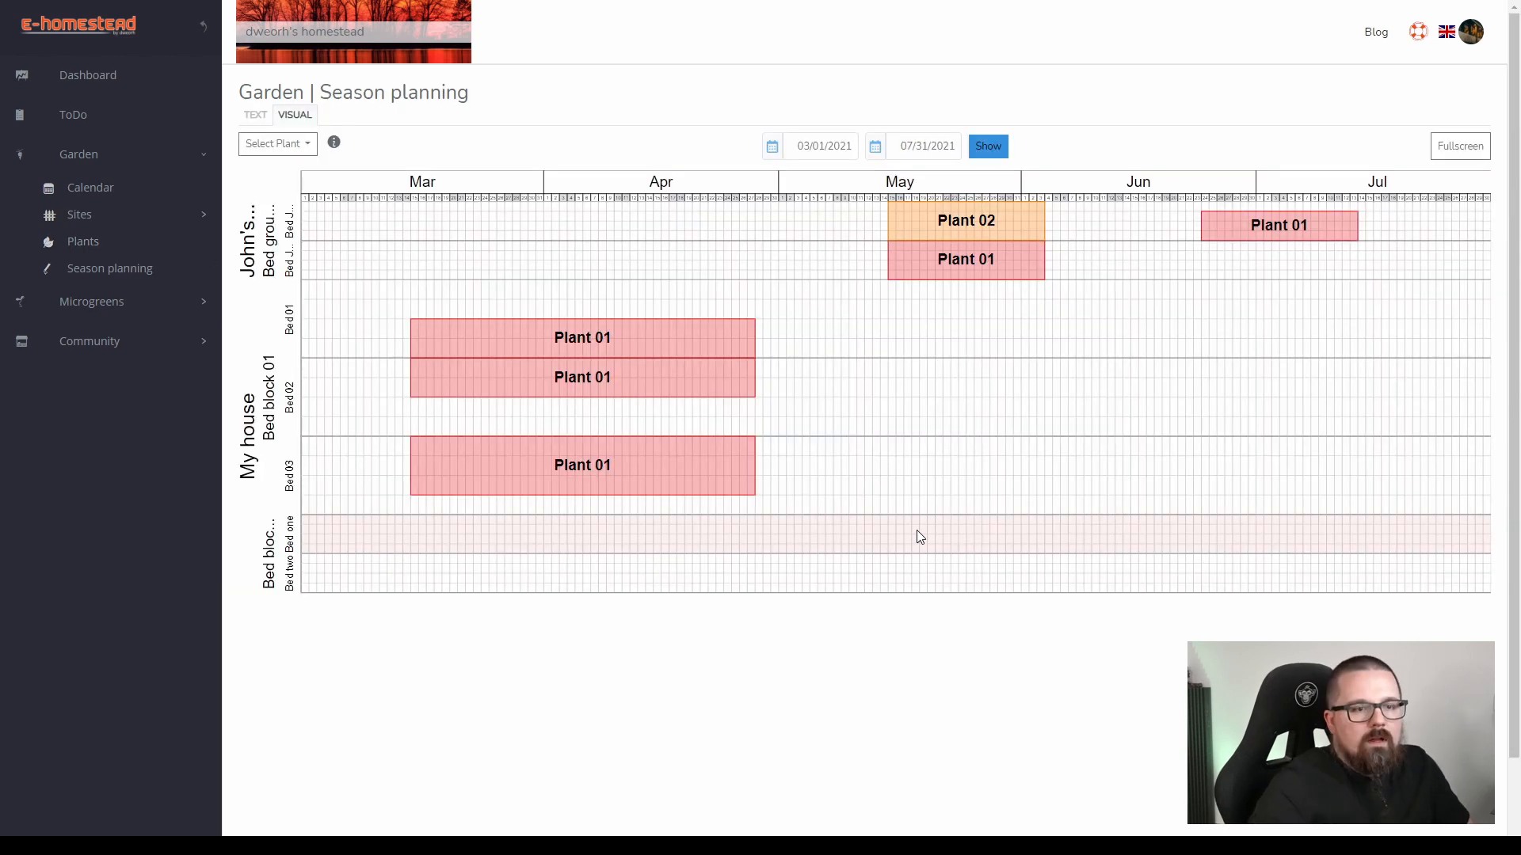